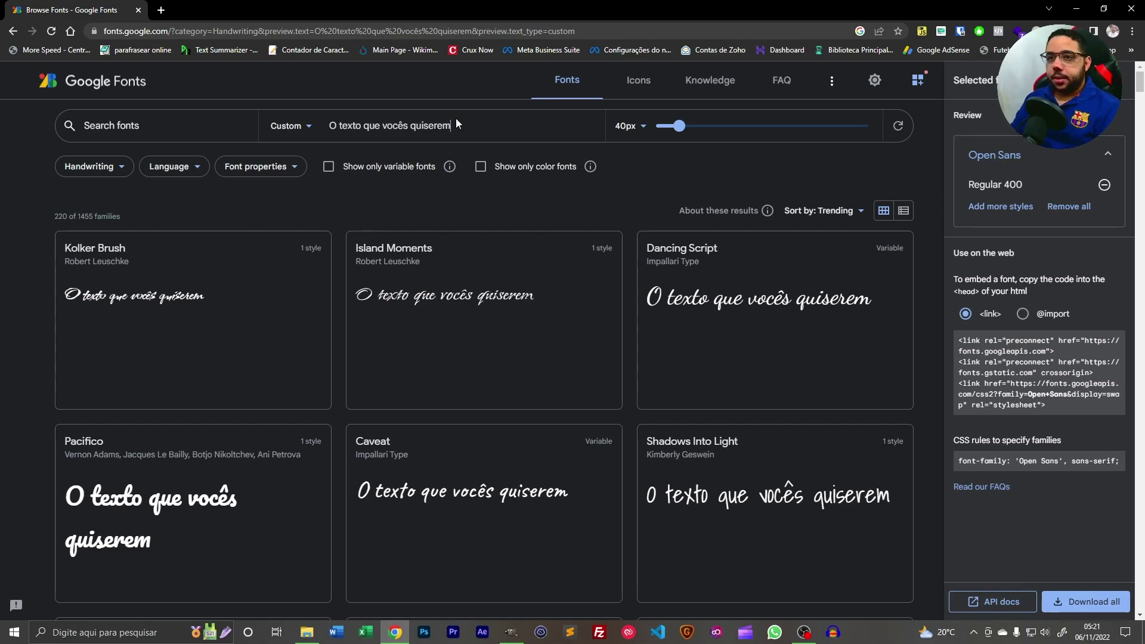
- Replace the font preview text with "Paróquia do Sagrado Coração"
key(BackSpace)
key(BackSpace)
key(BackSpace)
key(BackSpace)
key(BackSpace)
key(BackSpace)
key(BackSpace)
key(BackSpace)
key(BackSpace)
key(BackSpace)
key(BackSpace)
key(BackSpace)
key(BackSpace)
key(BackSpace)
key(BackSpace)
key(BackSpace)
key(BackSpace)
key(BackSpace)
key(BackSpace)
key(BackSpace)
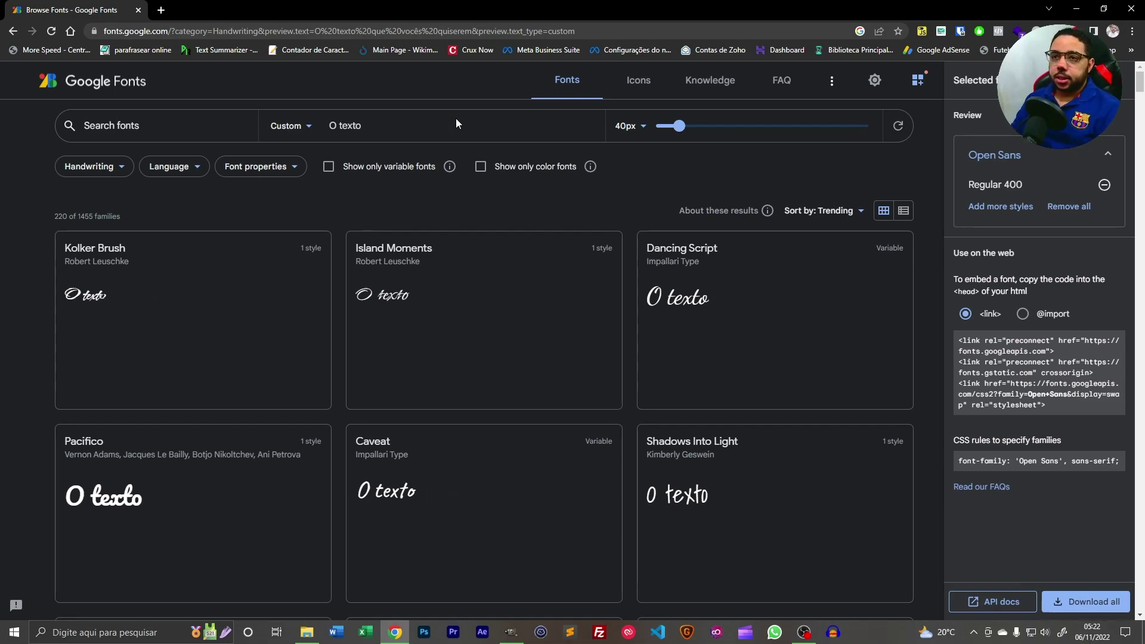
key(BackSpace)
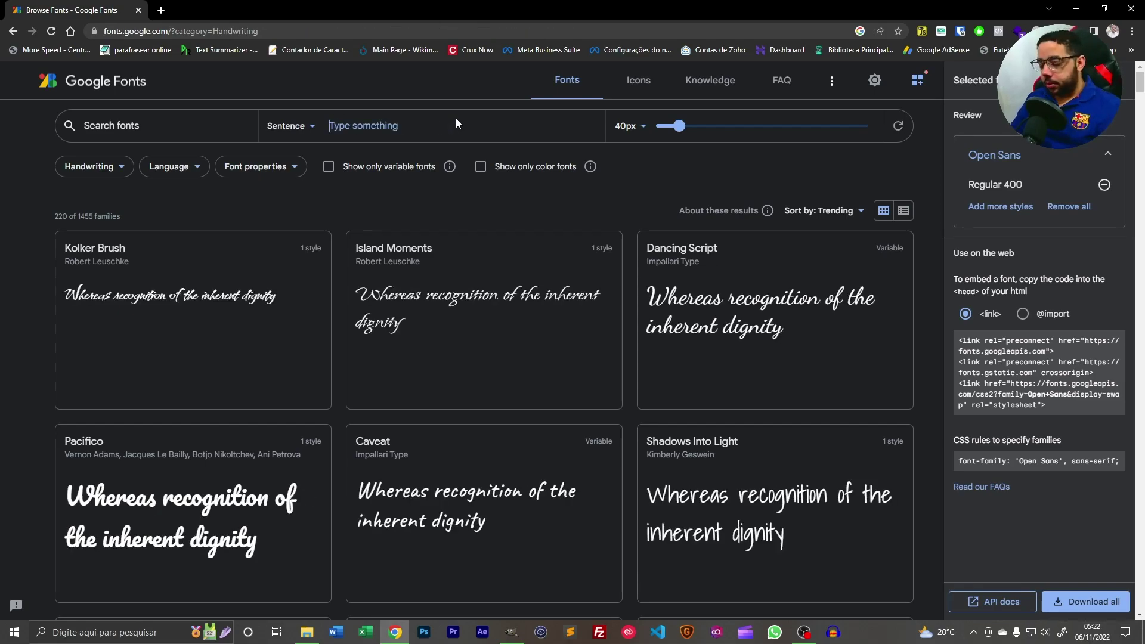
text(Pa)
key(BackSpace)
key(BackSpace)
text(a)
key(BackSpace)
text(Pára)
key(BackSpace)
key(BackSpace)
key(BackSpace)
text(aróquia)
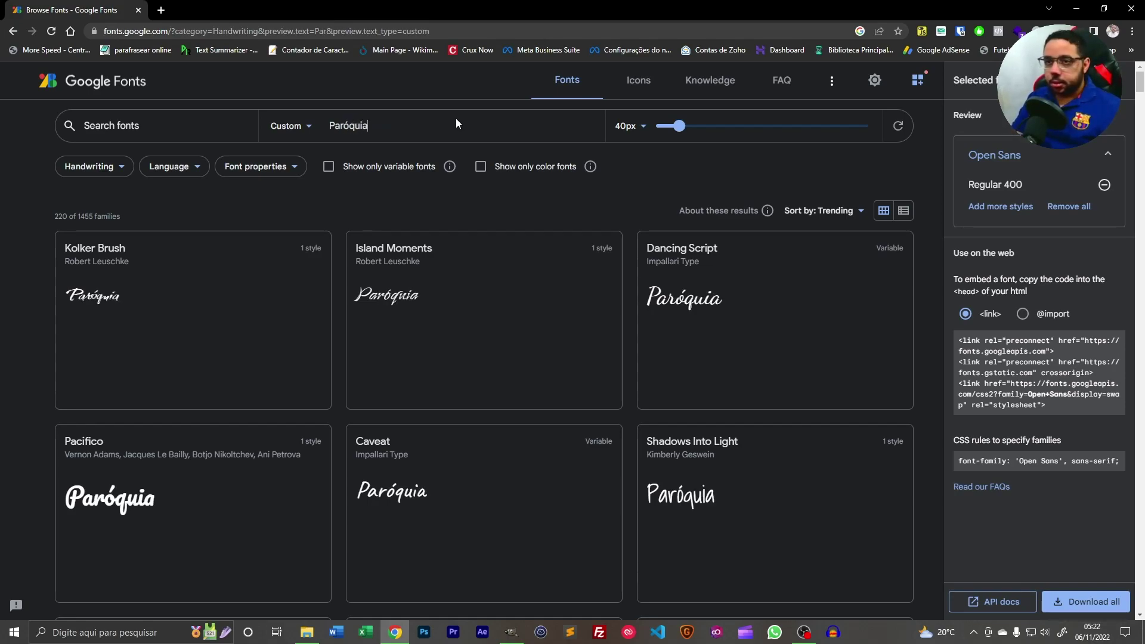
text( do Sagra)
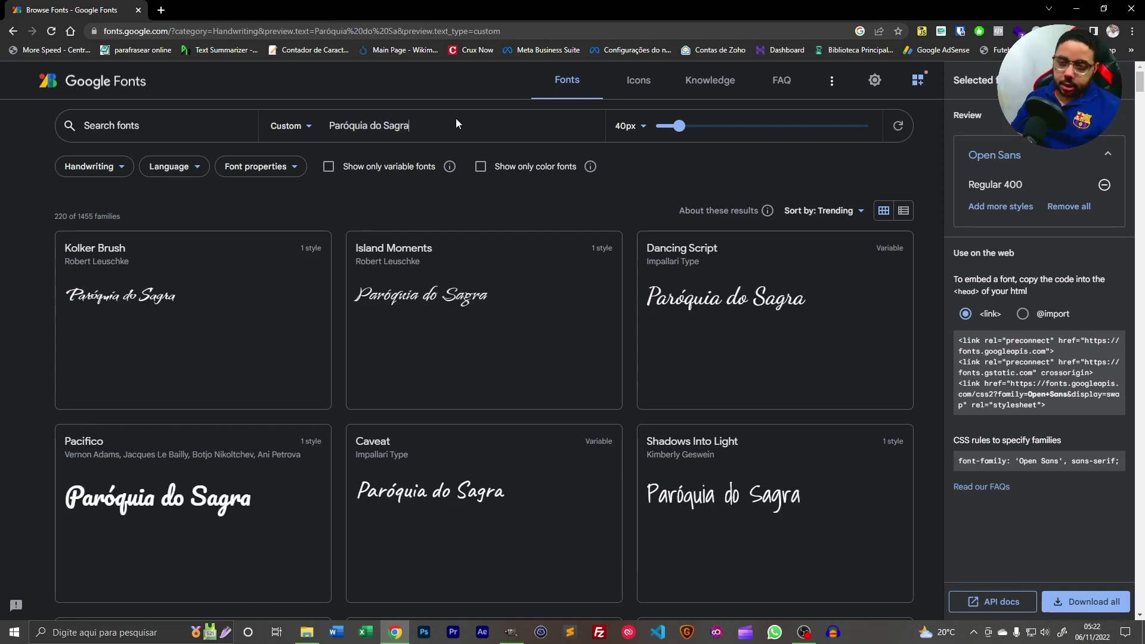
text(do c)
key(BackSpace)
text(Cora)
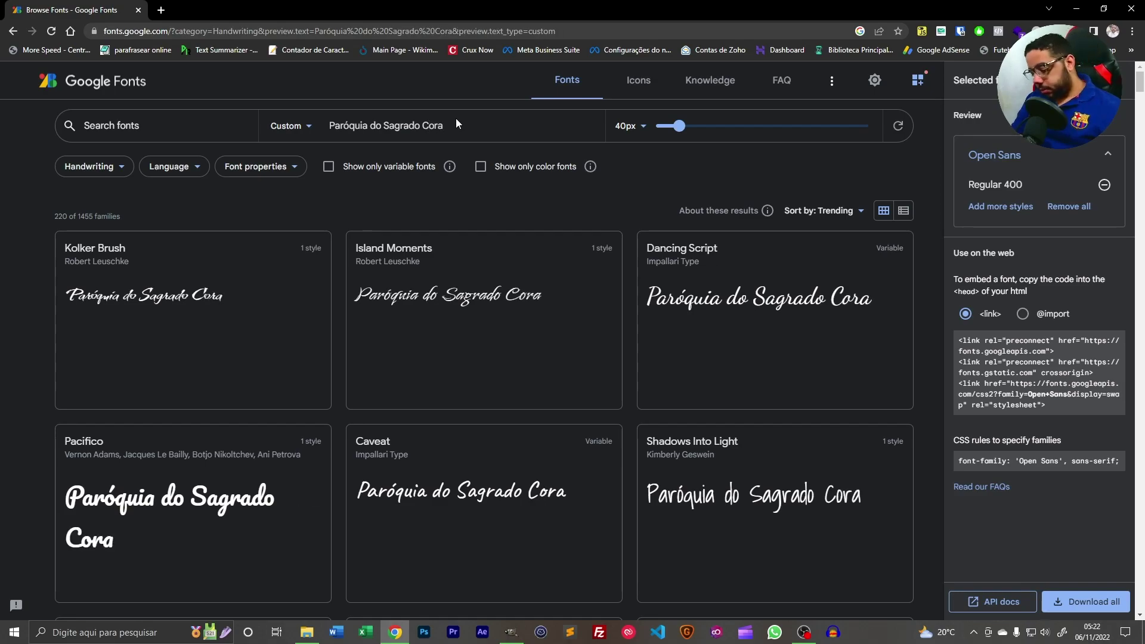
text(ção)
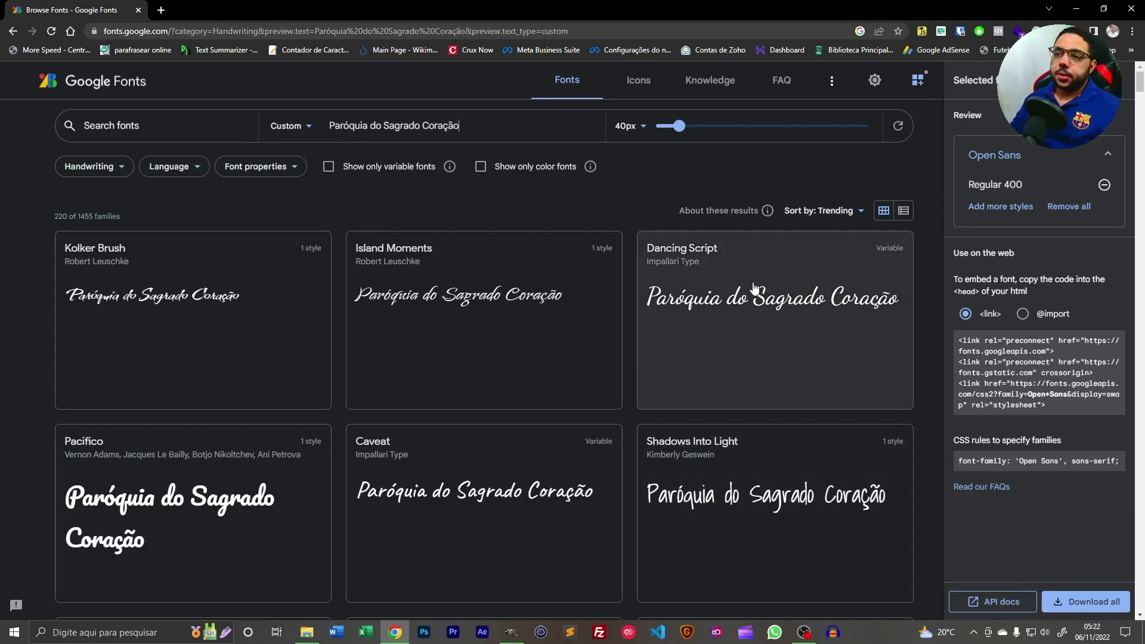
- Add the Serif, Monospace and Sans Serif categories to the Handwriting filter
scroll(463, 384, down, 10)
scroll(559, 317, up, 8)
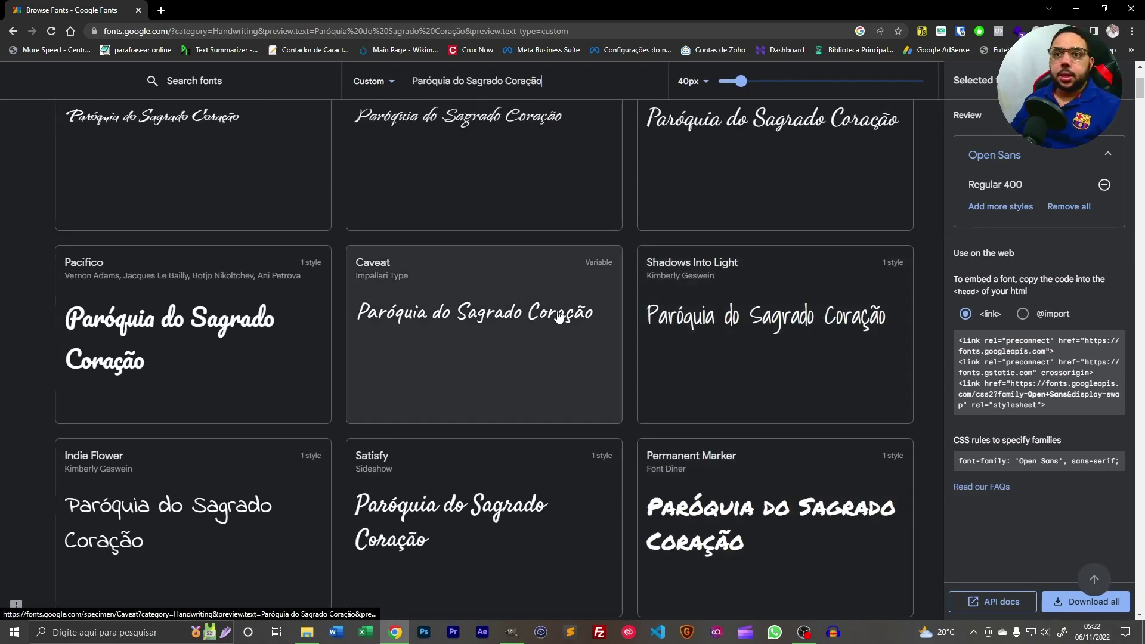
scroll(559, 316, up, 3)
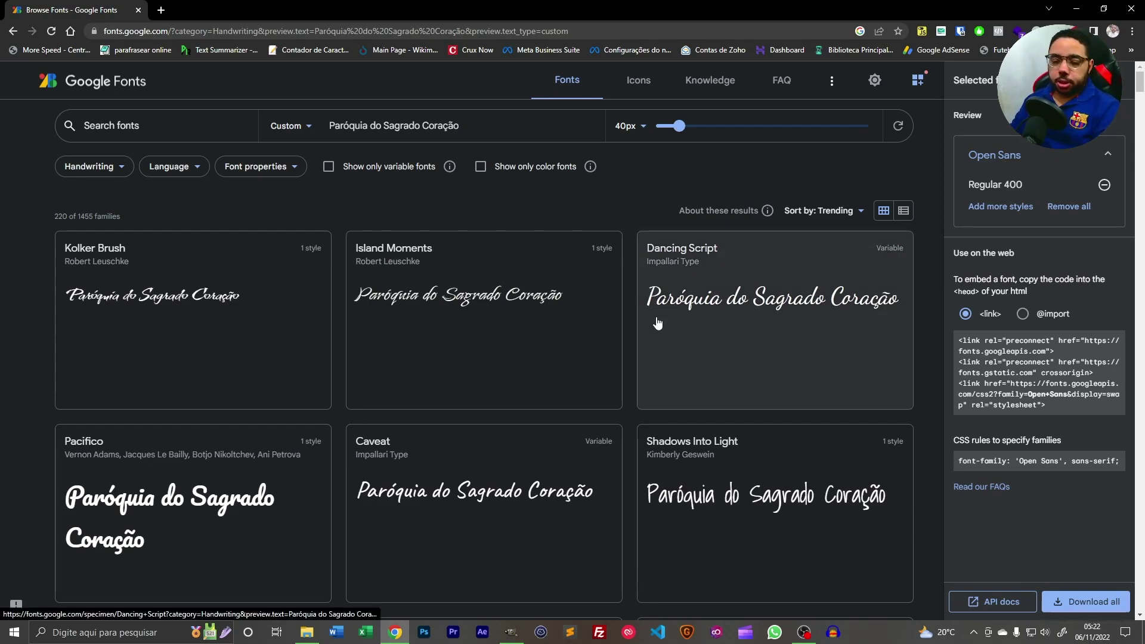
click(122, 168)
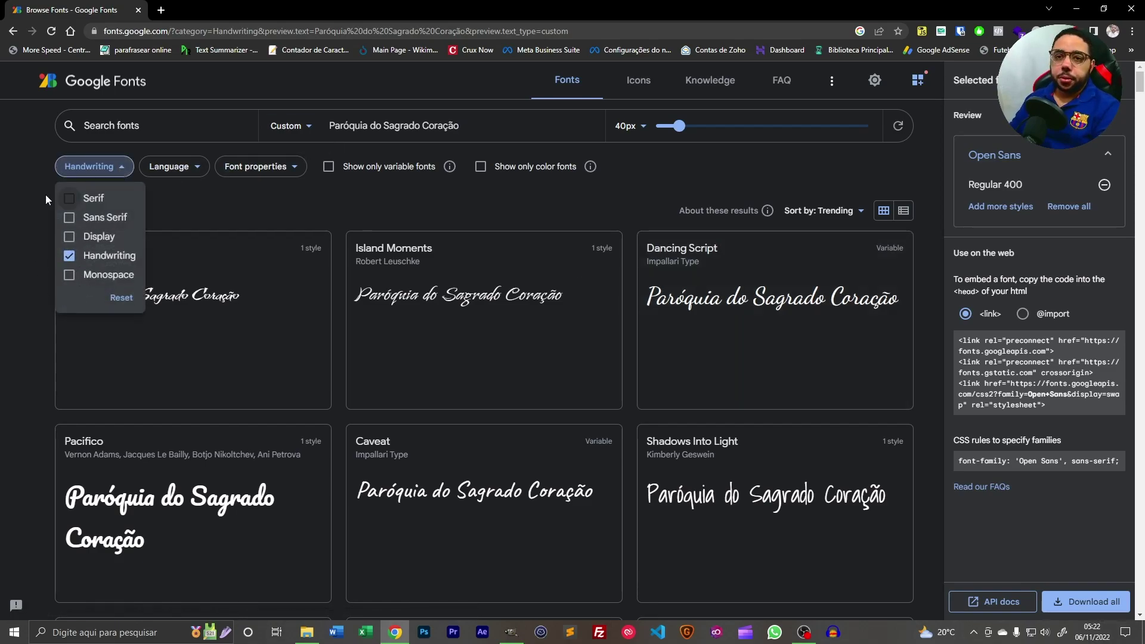
click(69, 198)
click(69, 275)
click(69, 217)
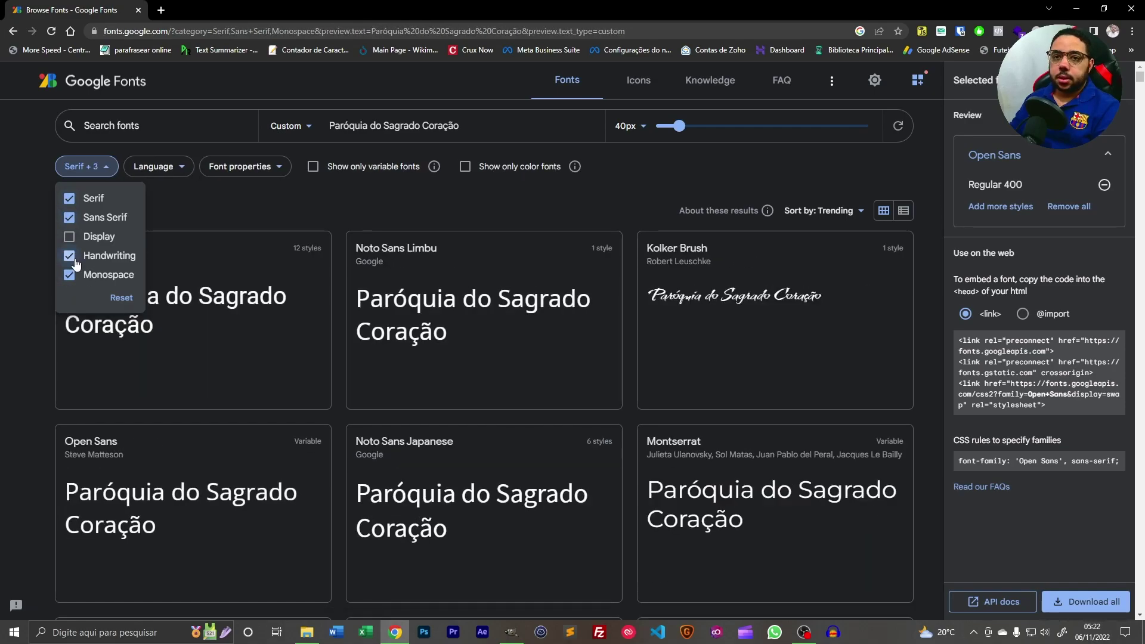
- Reset the category filter and browse the text previews across all font categories
click(121, 298)
scroll(273, 350, down, 7)
scroll(333, 358, up, 3)
scroll(418, 328, down, 8)
scroll(662, 257, up, 5)
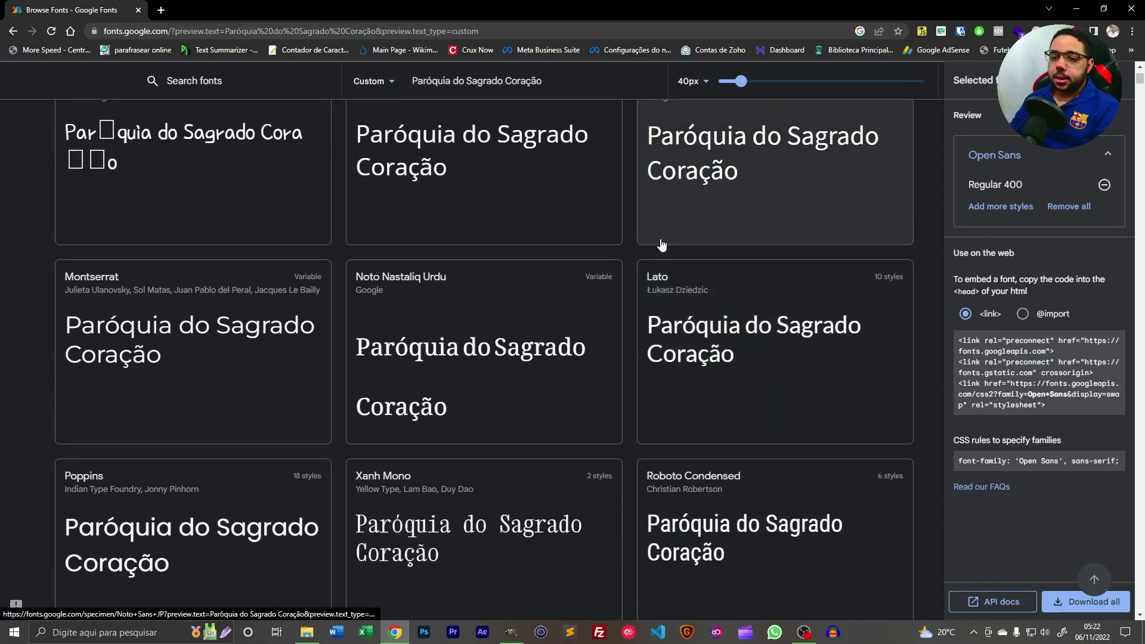
scroll(328, 352, up, 3)
scroll(675, 379, up, 3)
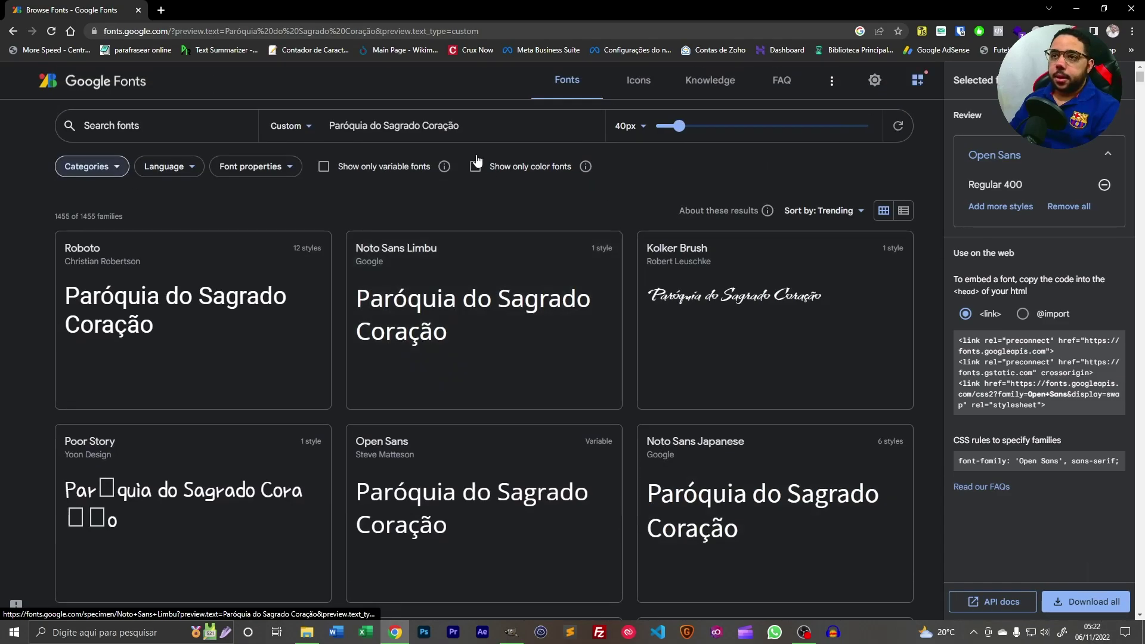
- Open the Island Moments font page, start downloading its family as Island_Moments.zip, and cancel the save
scroll(257, 282, down, 4)
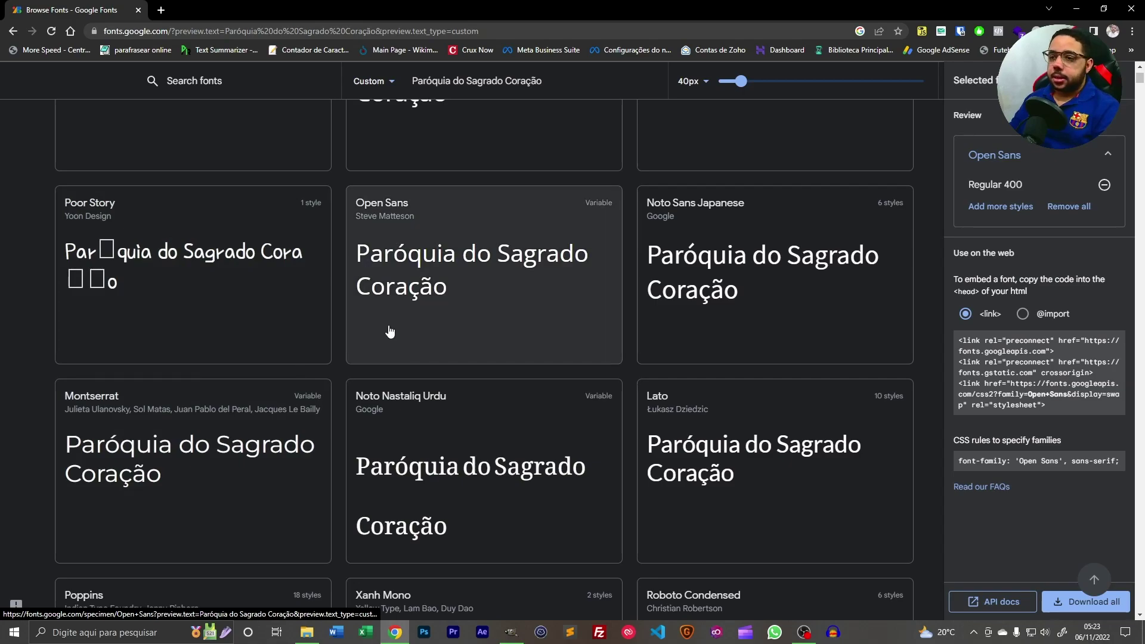
scroll(388, 327, down, 6)
scroll(327, 306, down, 5)
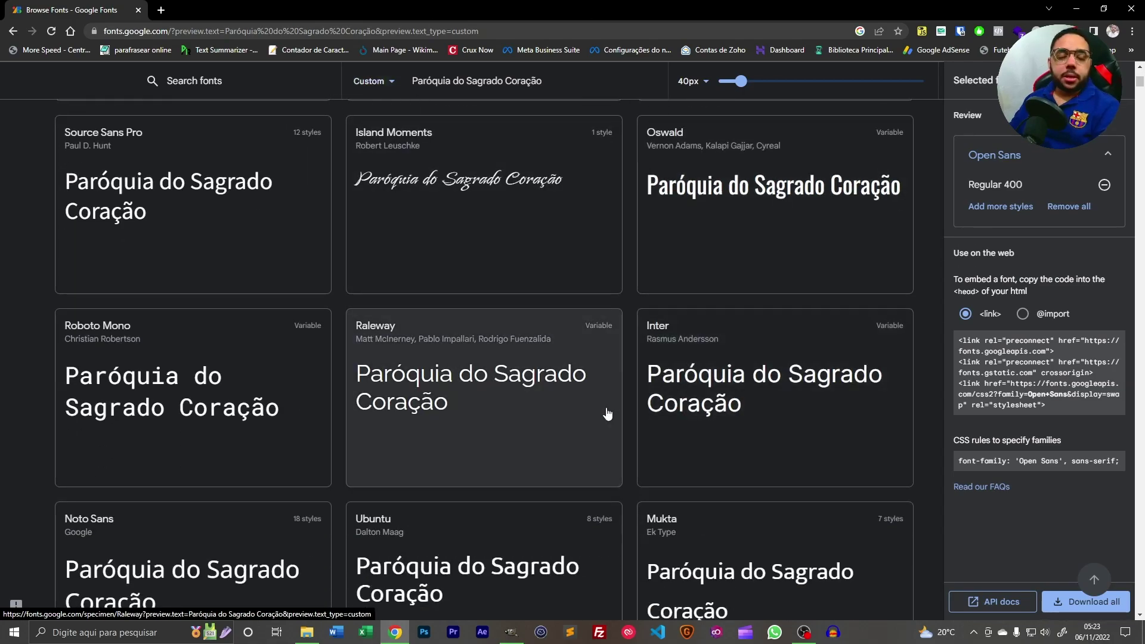
click(553, 280)
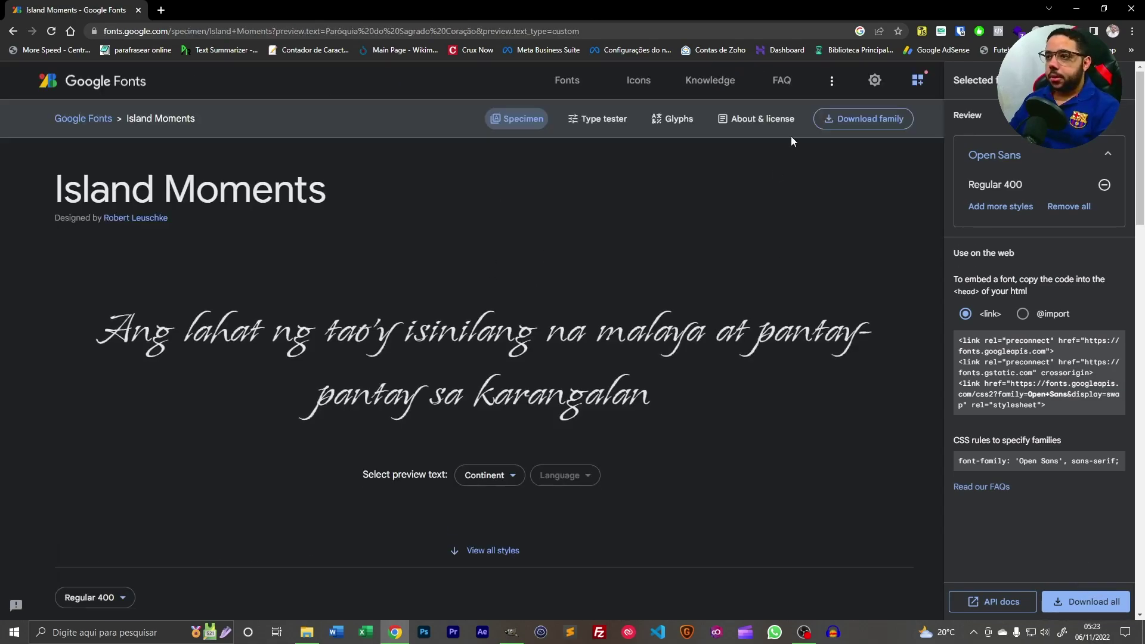
click(893, 124)
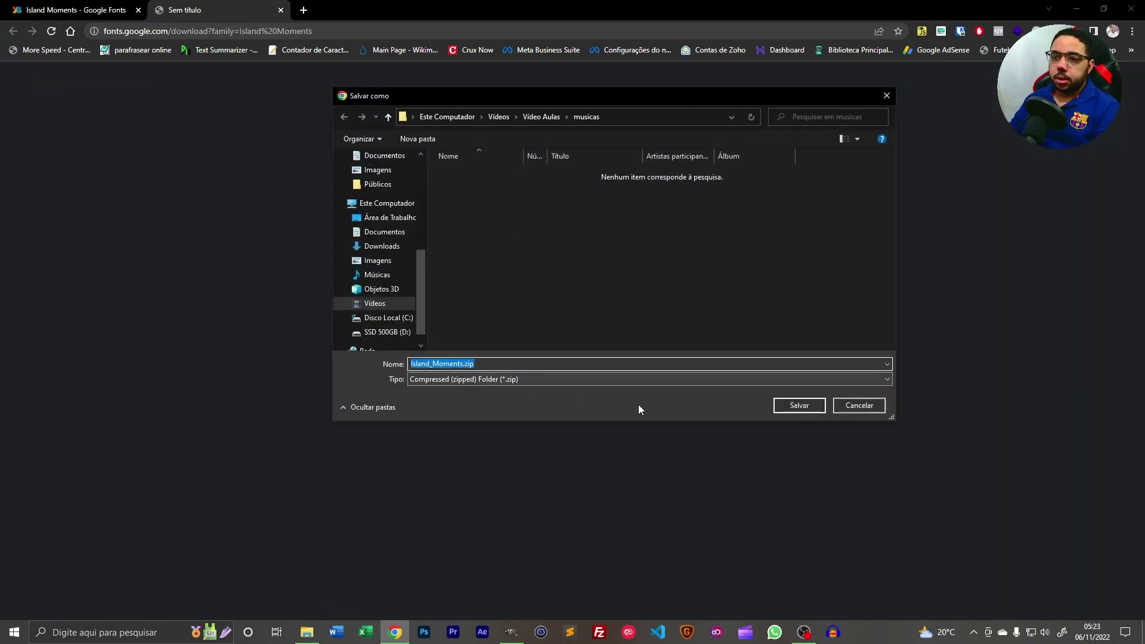
click(859, 406)
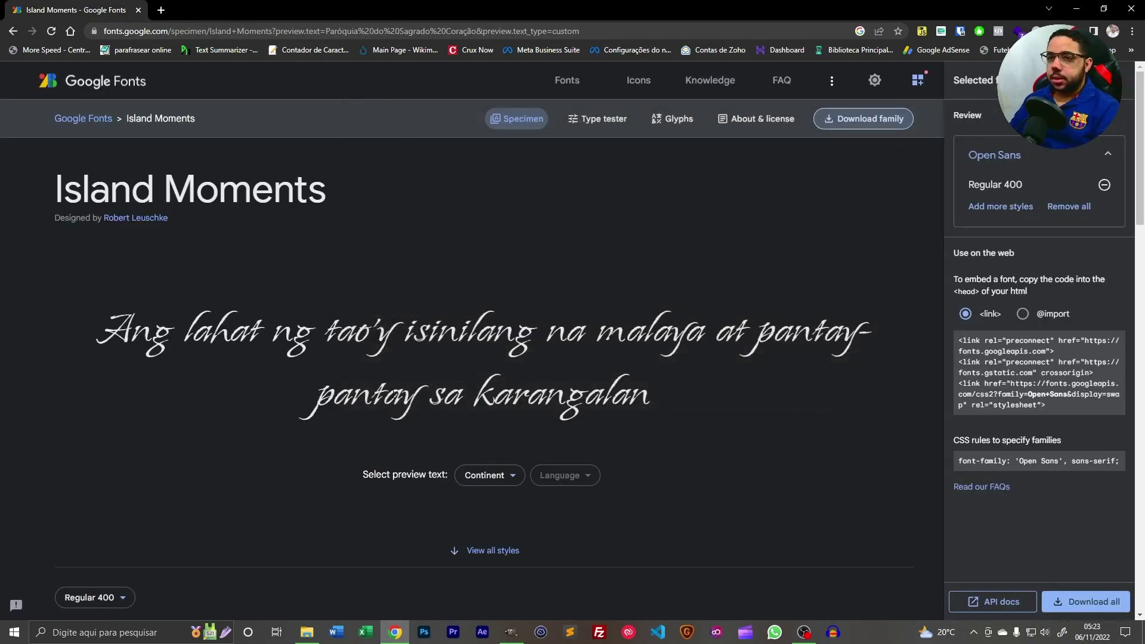
- Return to the list of font previews and switch to the parish logo project in GIMP
click(13, 31)
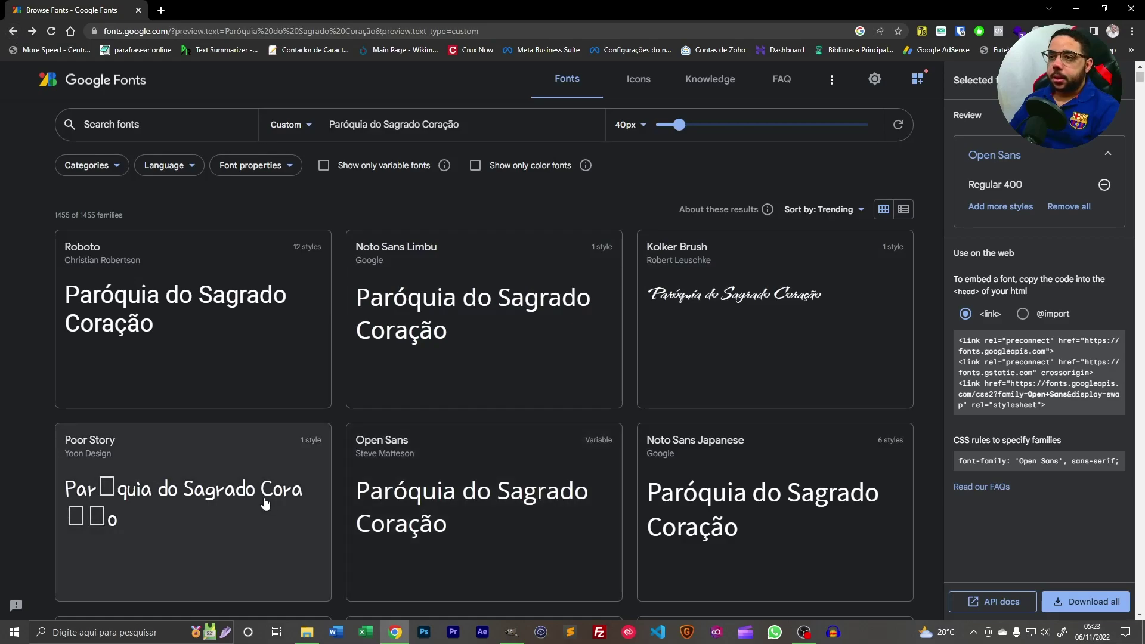
scroll(534, 393, down, 5)
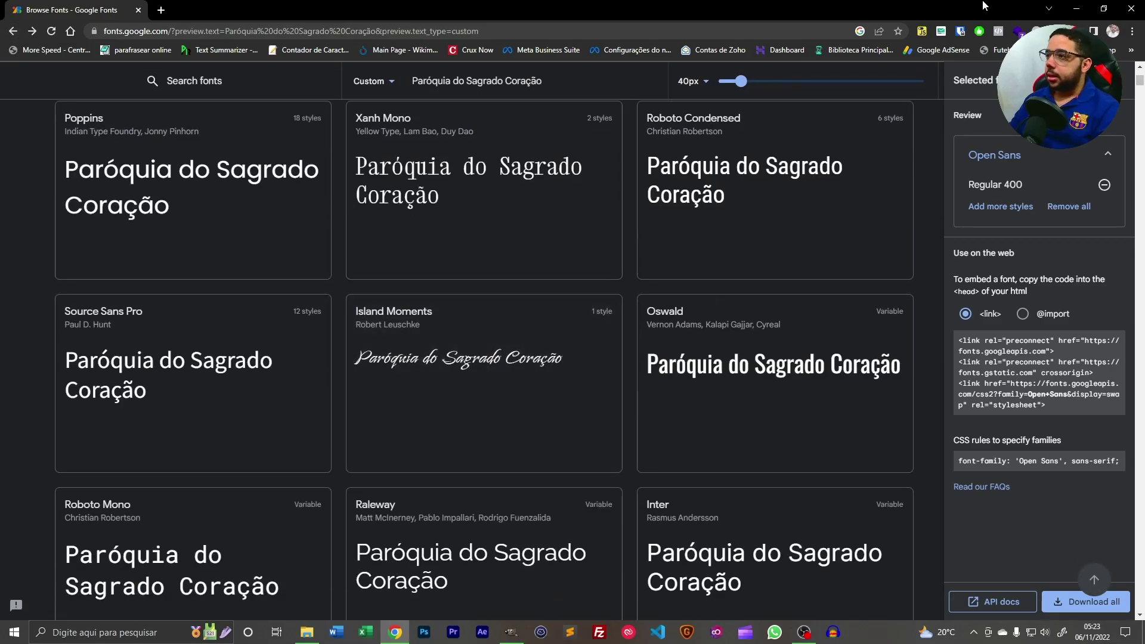
click(1078, 8)
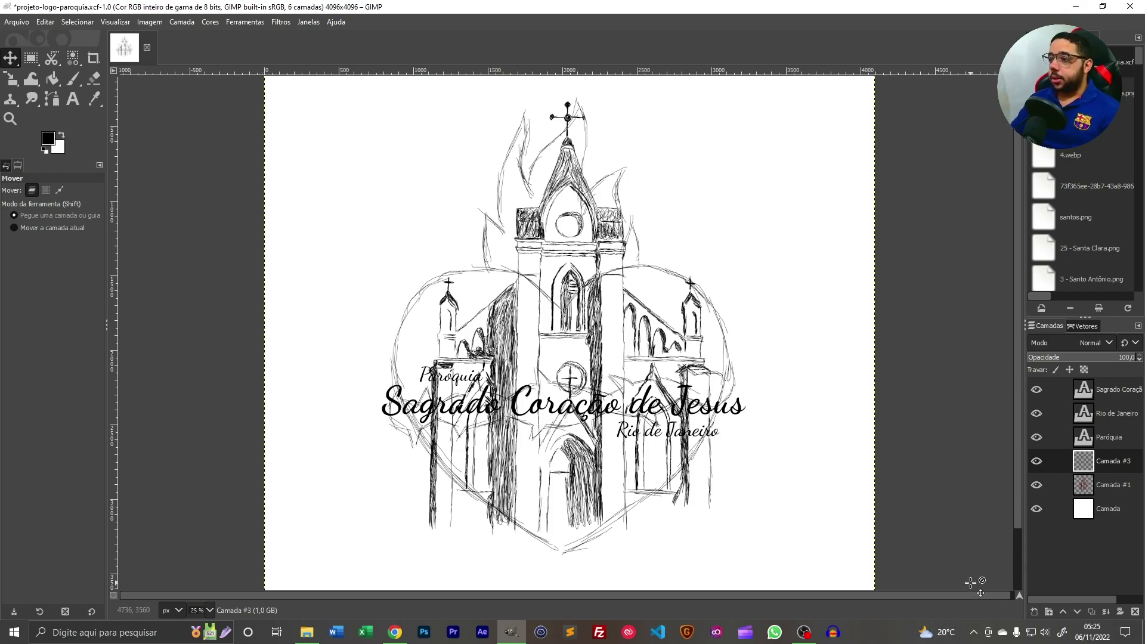
- Review the three text layers and the Camada #3 layer by selecting them, finishing on the Sagrado Coração layer
click(1107, 389)
click(1107, 413)
click(1107, 438)
click(1106, 465)
click(1126, 438)
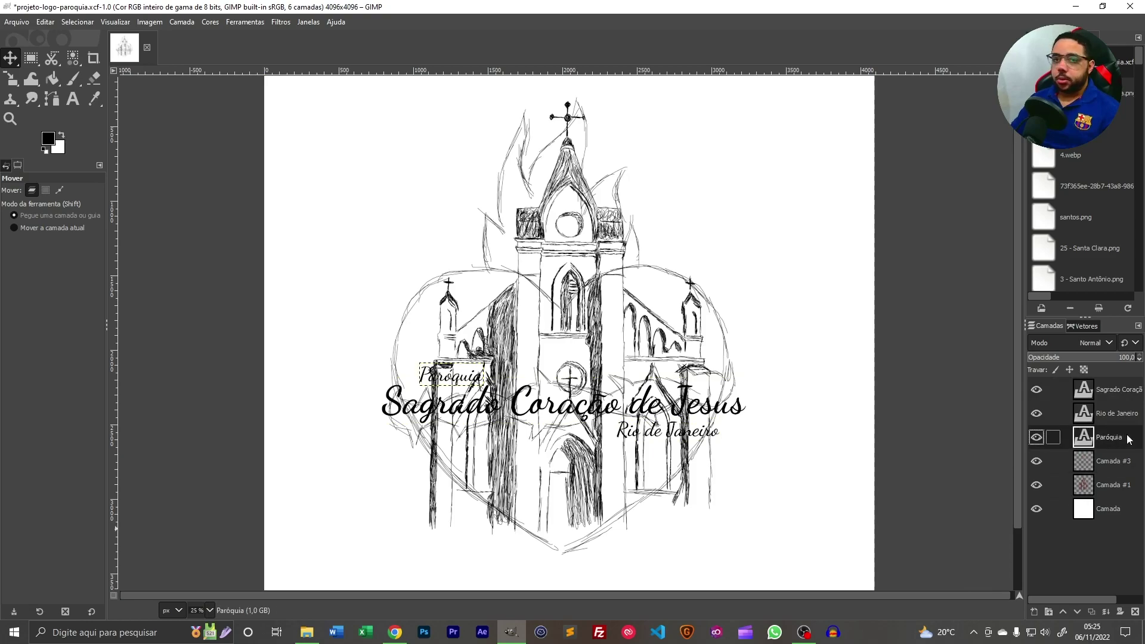
click(1120, 391)
- Add a sample text layer reading "asfaf" near the canvas's upper-left corner and delete that layer
click(72, 99)
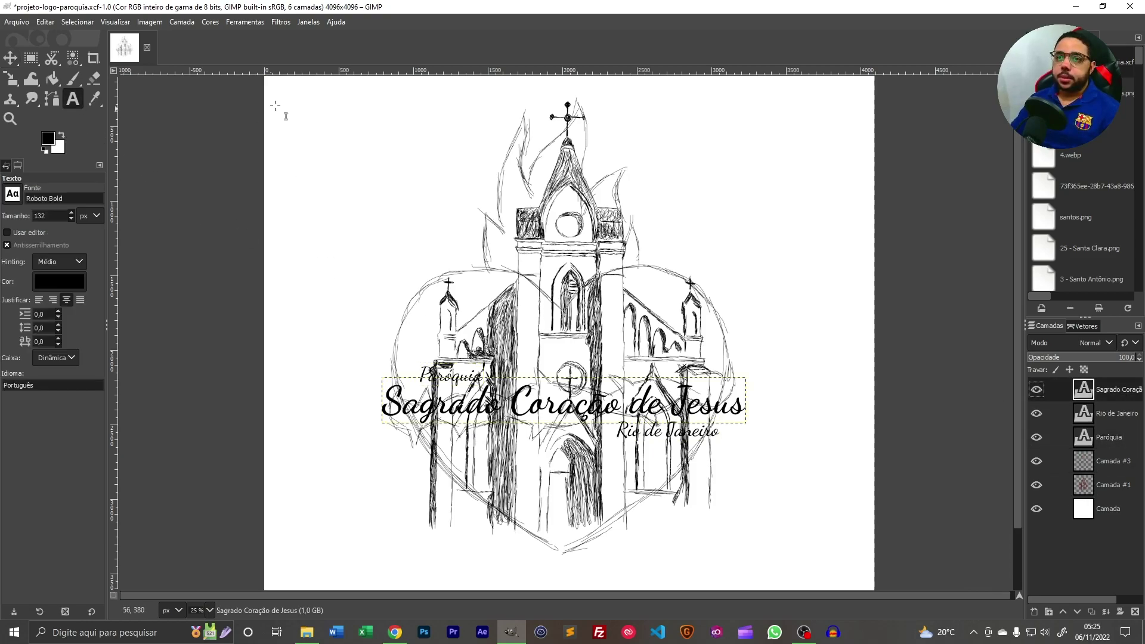
drag(290, 111, 455, 229)
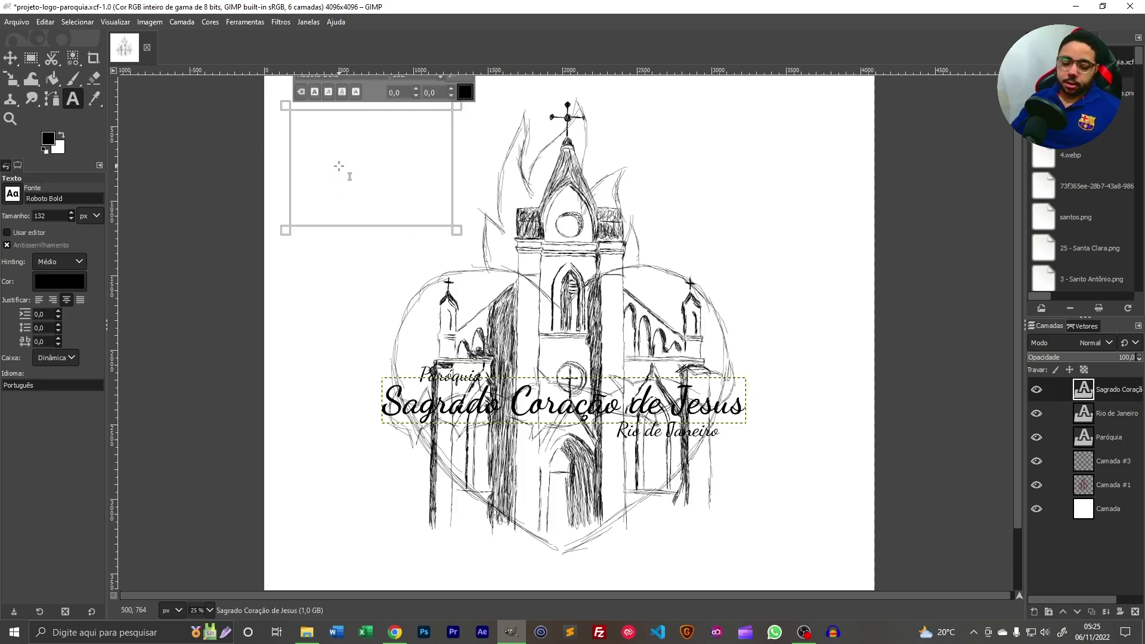
text(asfaf)
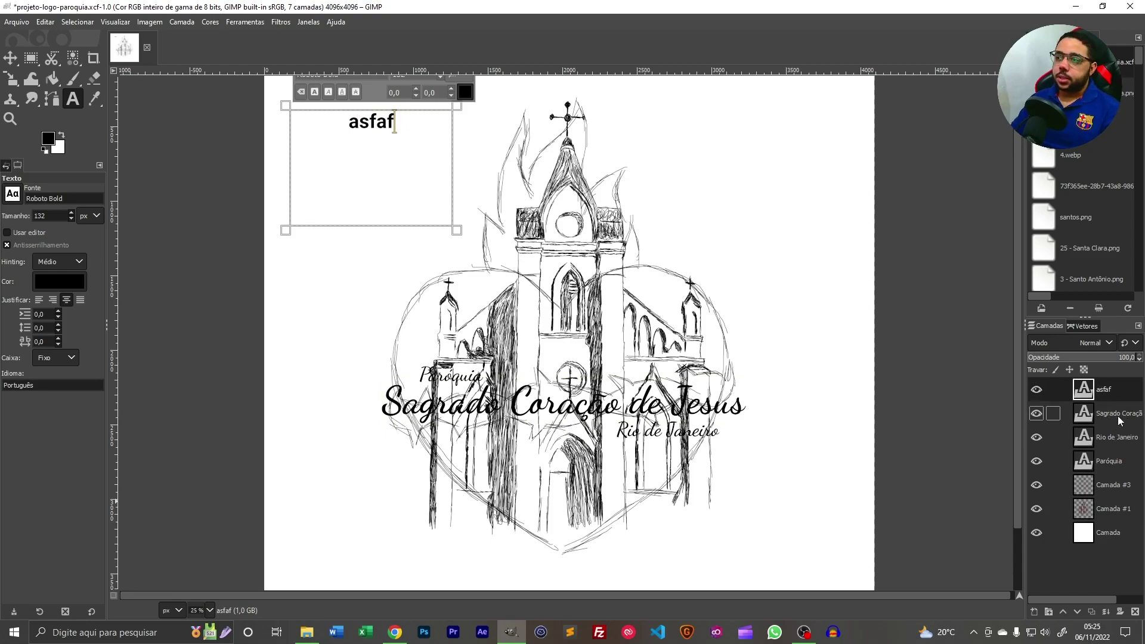
click(1135, 612)
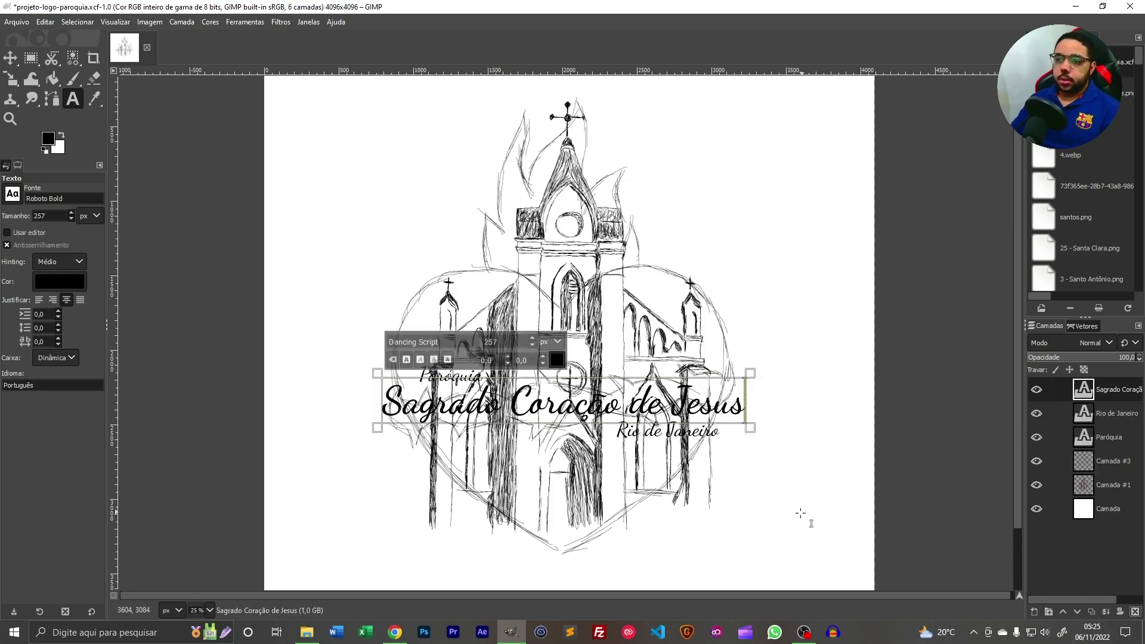
- Toggle the visibility of the Camada #3 layer to compare the logo with and without the heart and flame sketch
click(1041, 464)
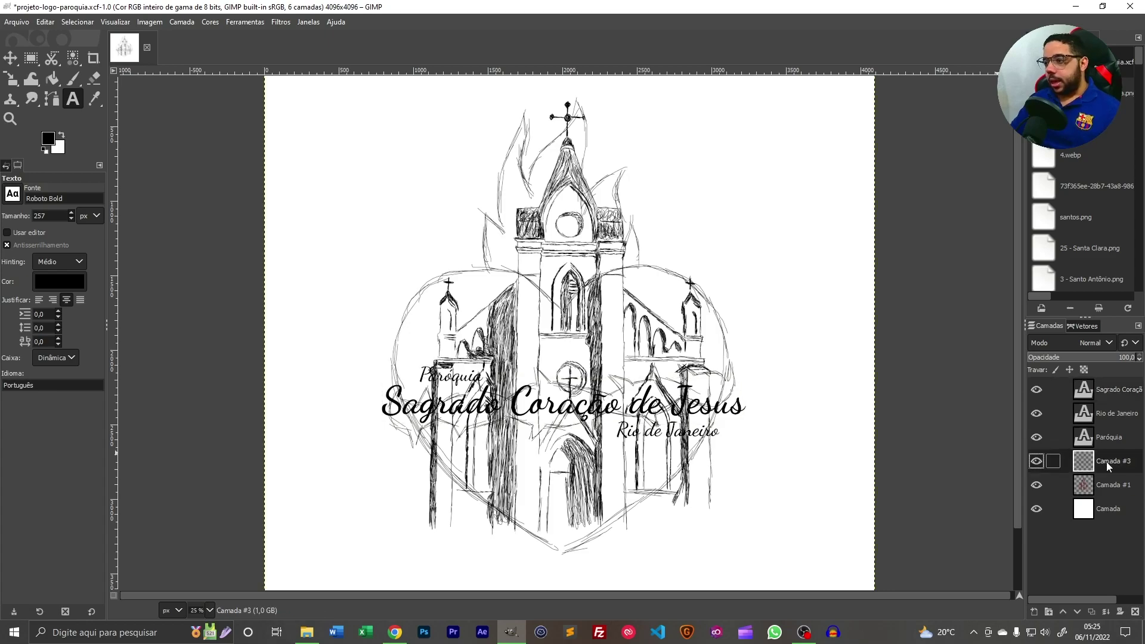
click(1037, 462)
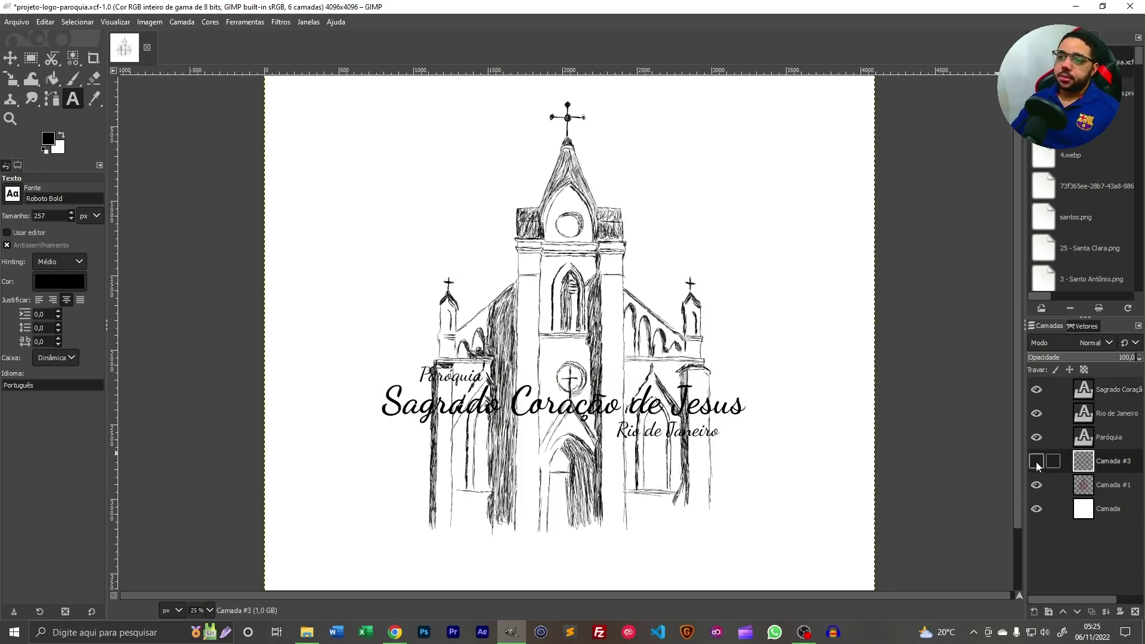
click(1036, 461)
click(1037, 462)
click(1037, 462)
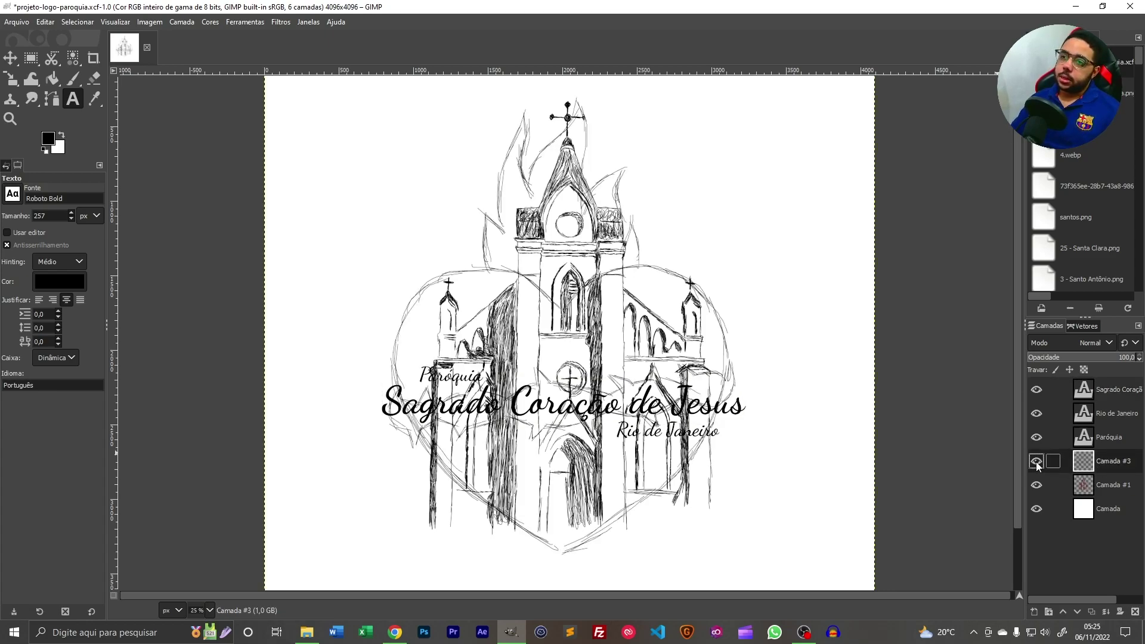
click(1036, 462)
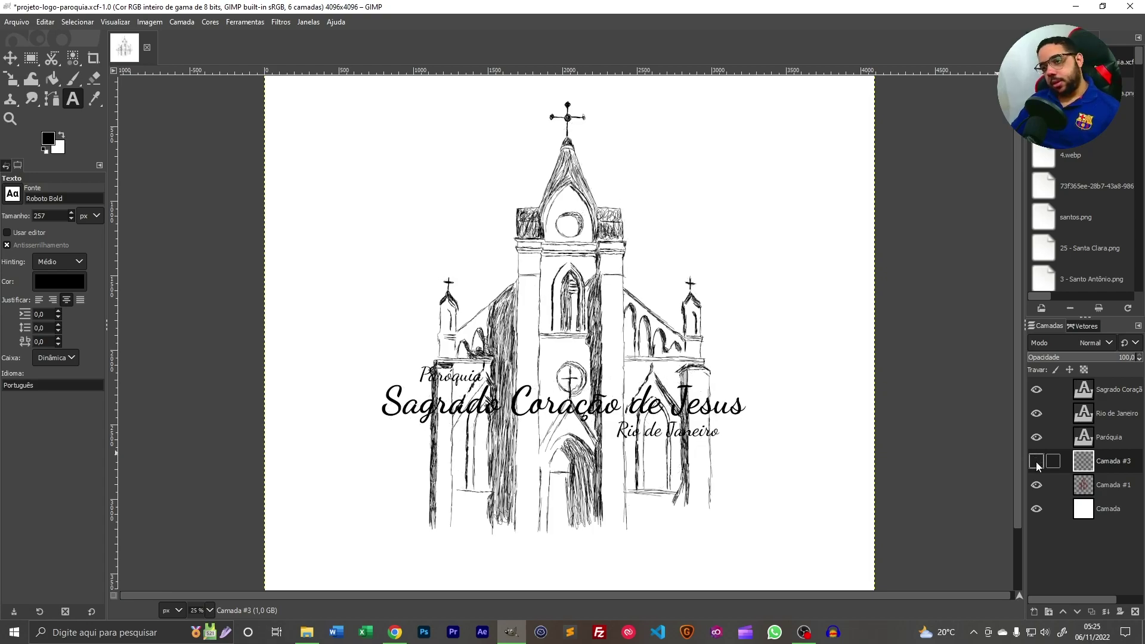
click(1037, 461)
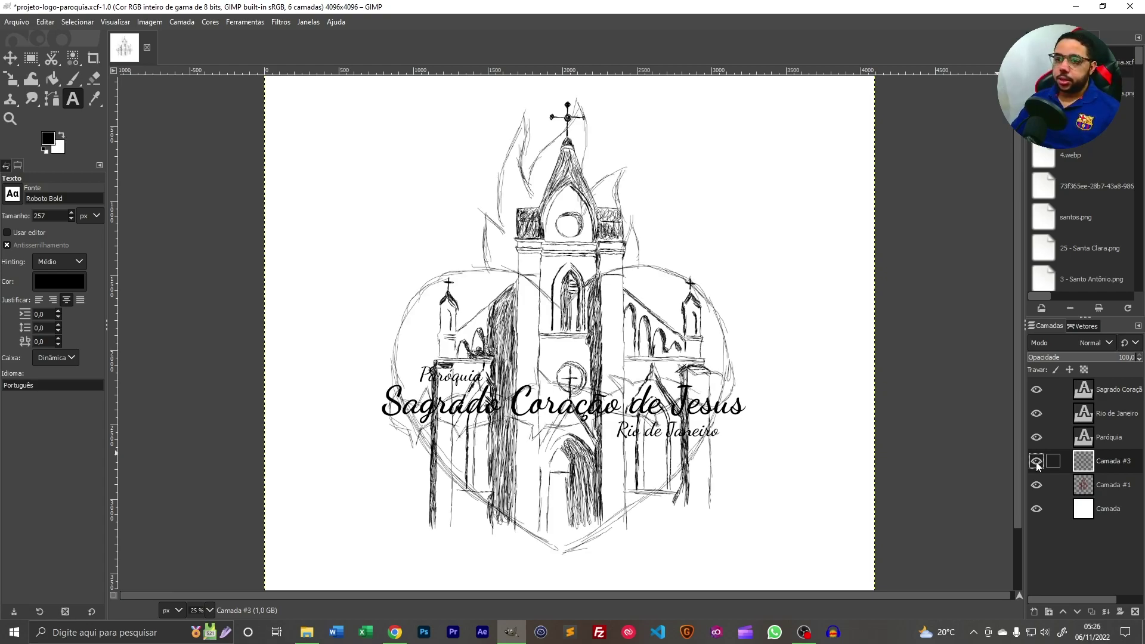
click(1037, 462)
click(1037, 462)
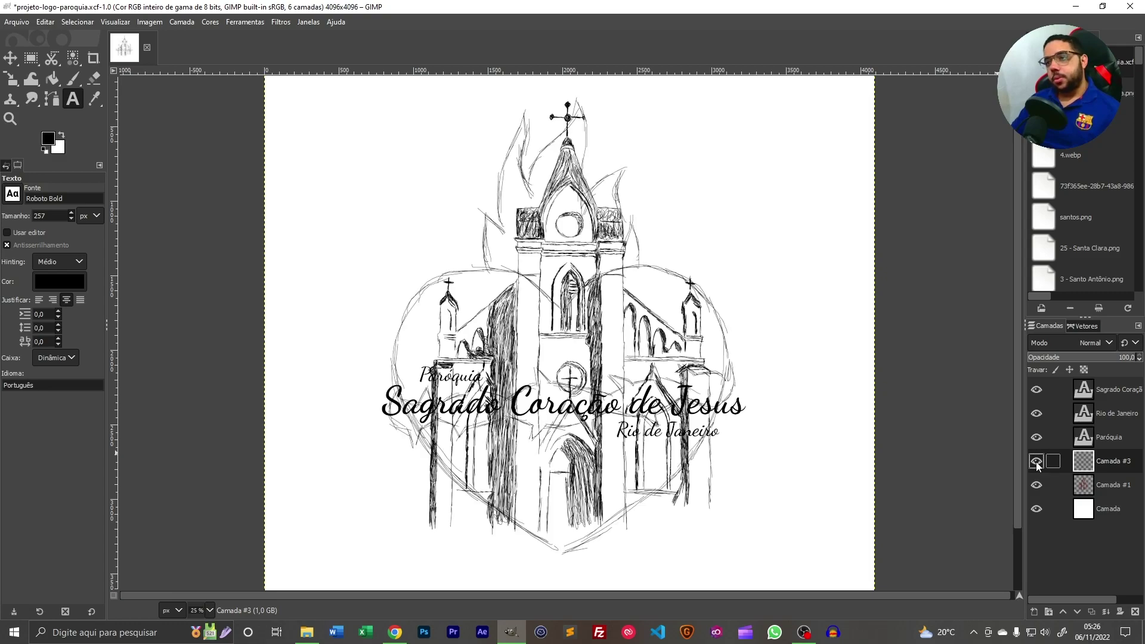
- Hide Camada #3 to examine the church drawing and lettering closely, and show the layer again
click(1037, 462)
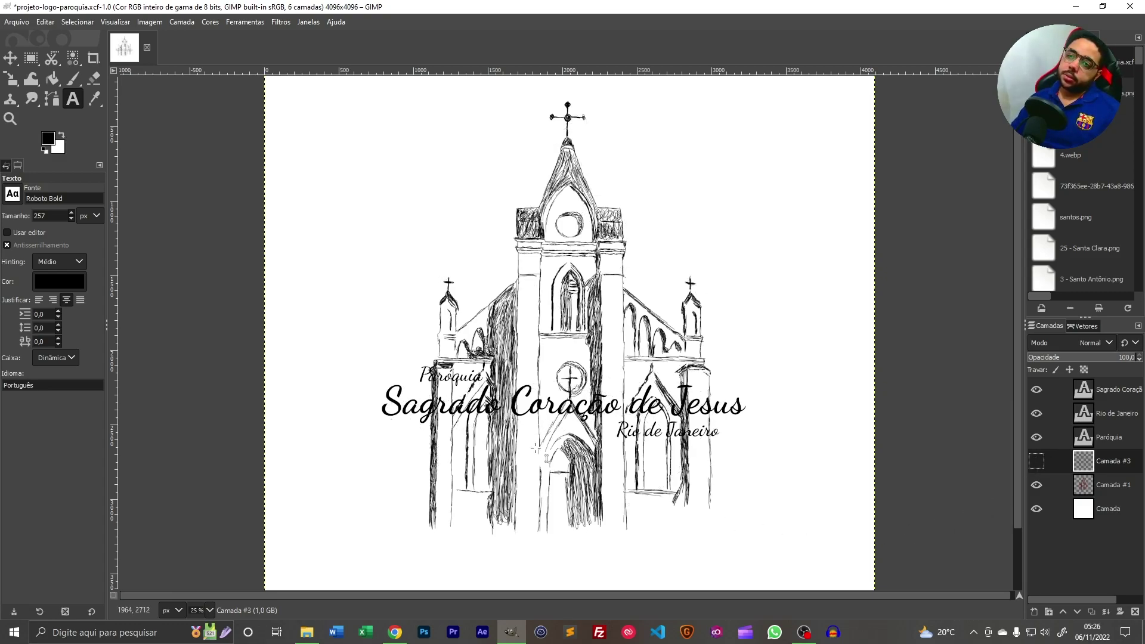
scroll(676, 481, up, 1)
scroll(489, 468, up, 3)
scroll(390, 454, down, 2)
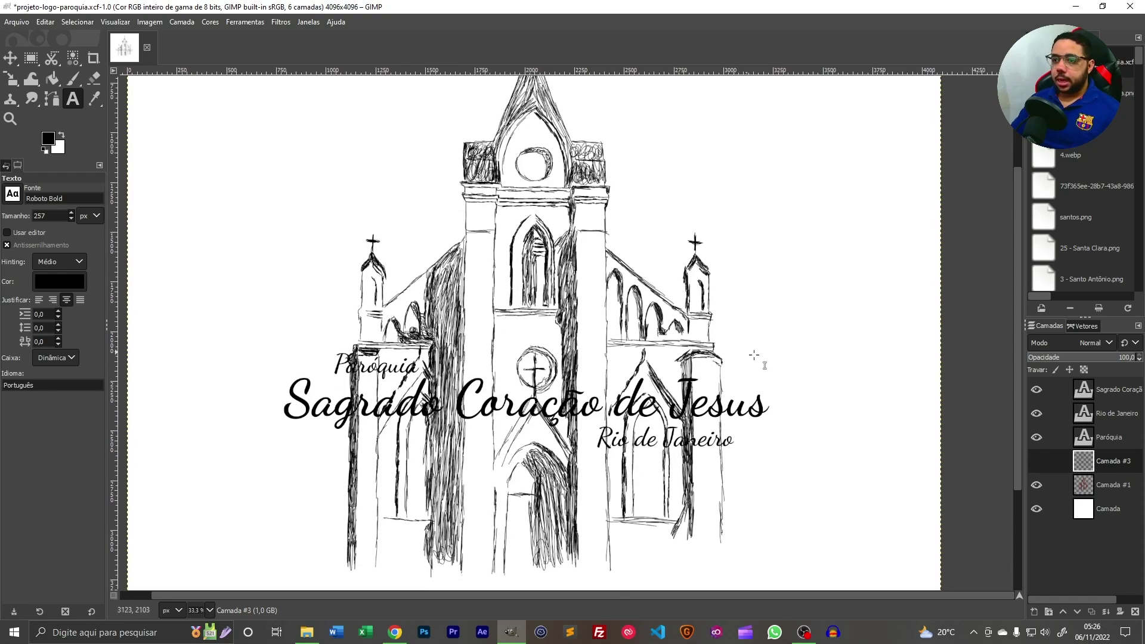
scroll(714, 508, down, 1)
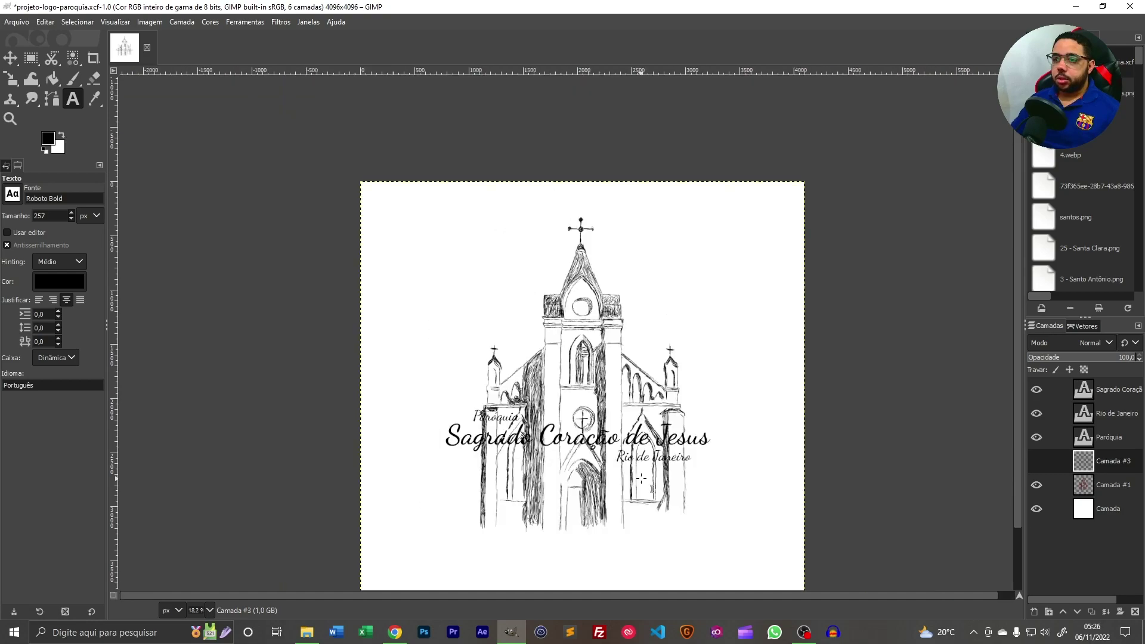
click(1037, 461)
scroll(713, 403, down, 1)
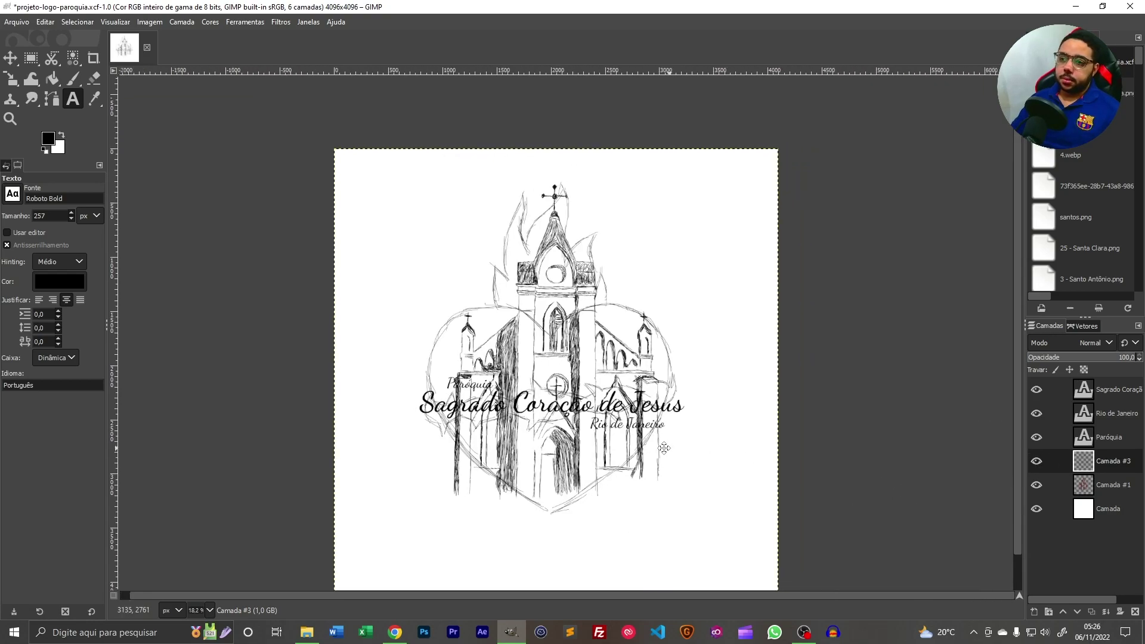
- Hide the Camada #1 layer to examine the heart and flame sketch without the church, and show the layer again
scroll(497, 422, up, 1)
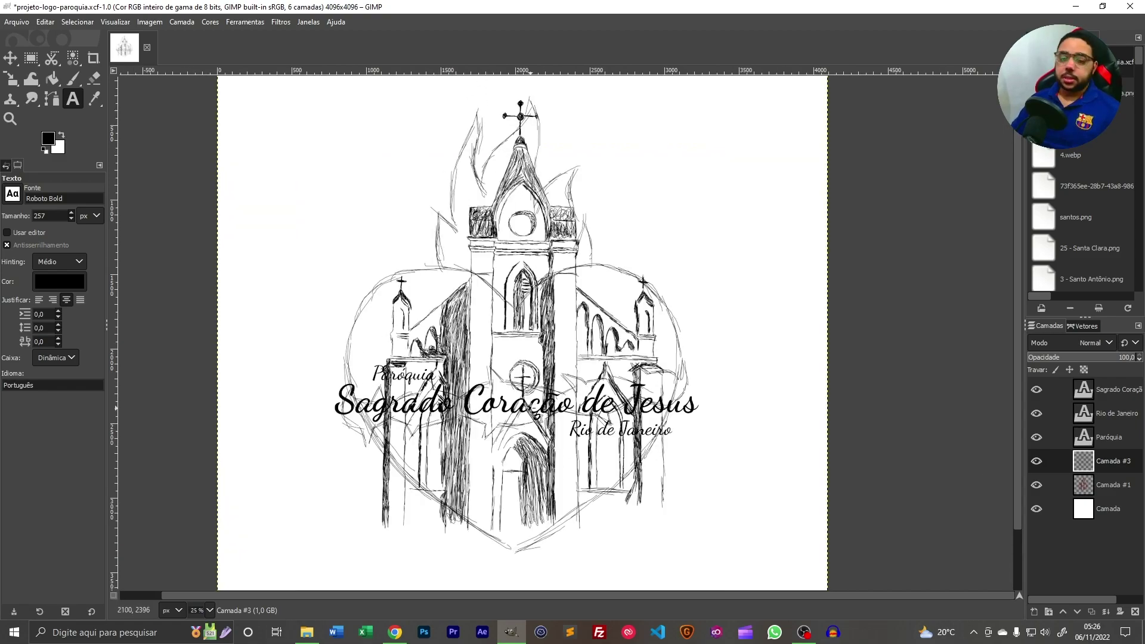
click(1044, 488)
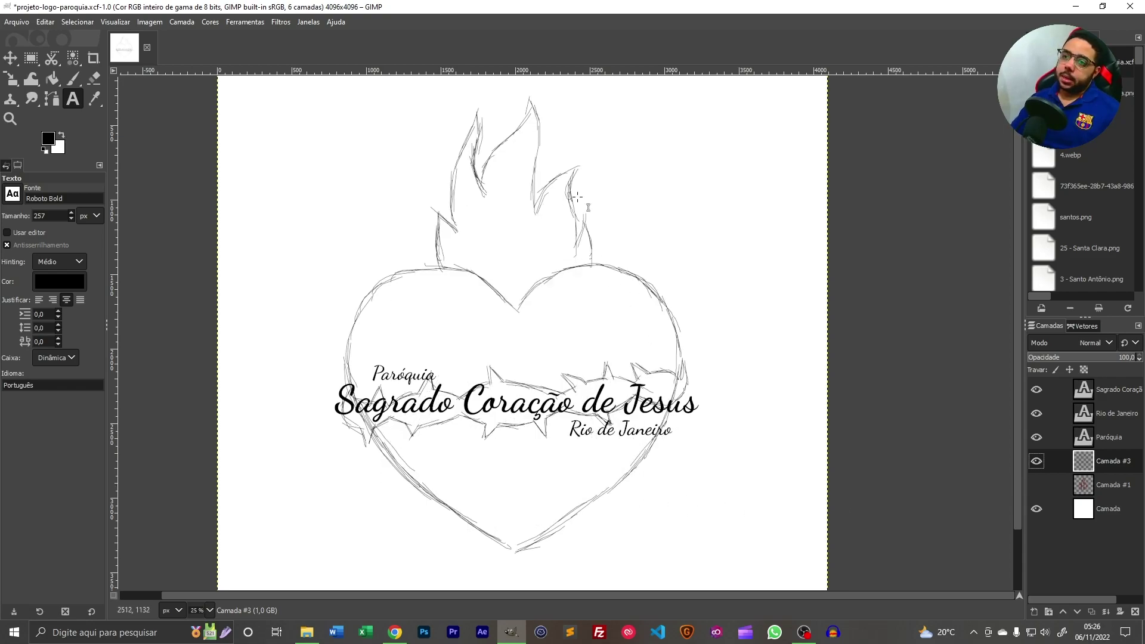
click(1037, 485)
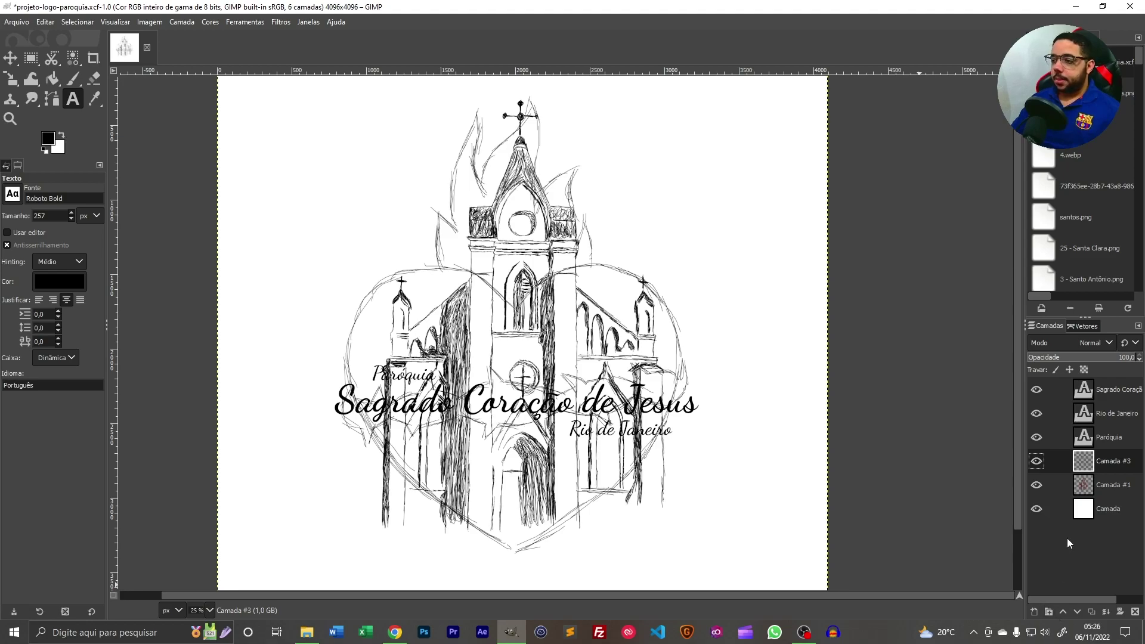
- Create a layer group directly above the white Camada background layer and name it Rascunho
click(1065, 509)
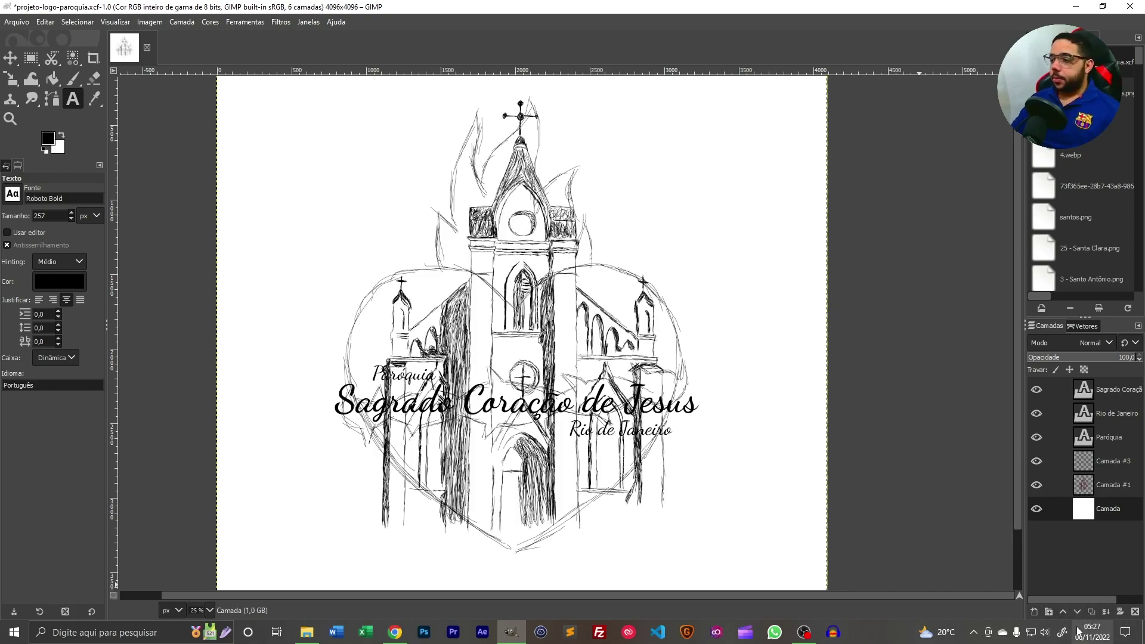
click(1050, 614)
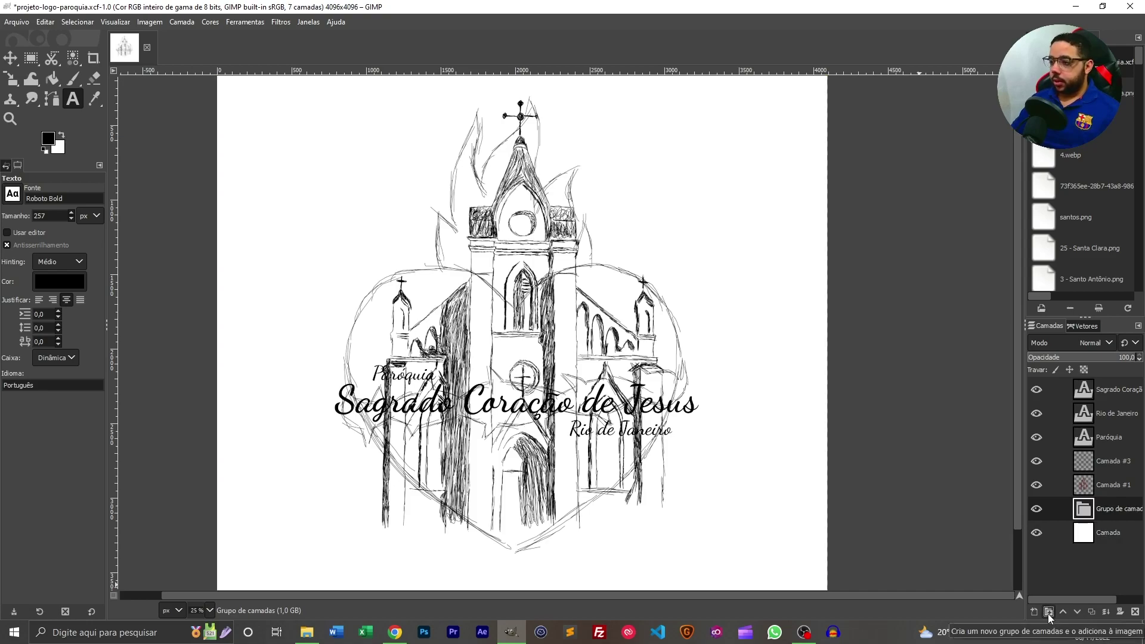
double_click(1127, 510)
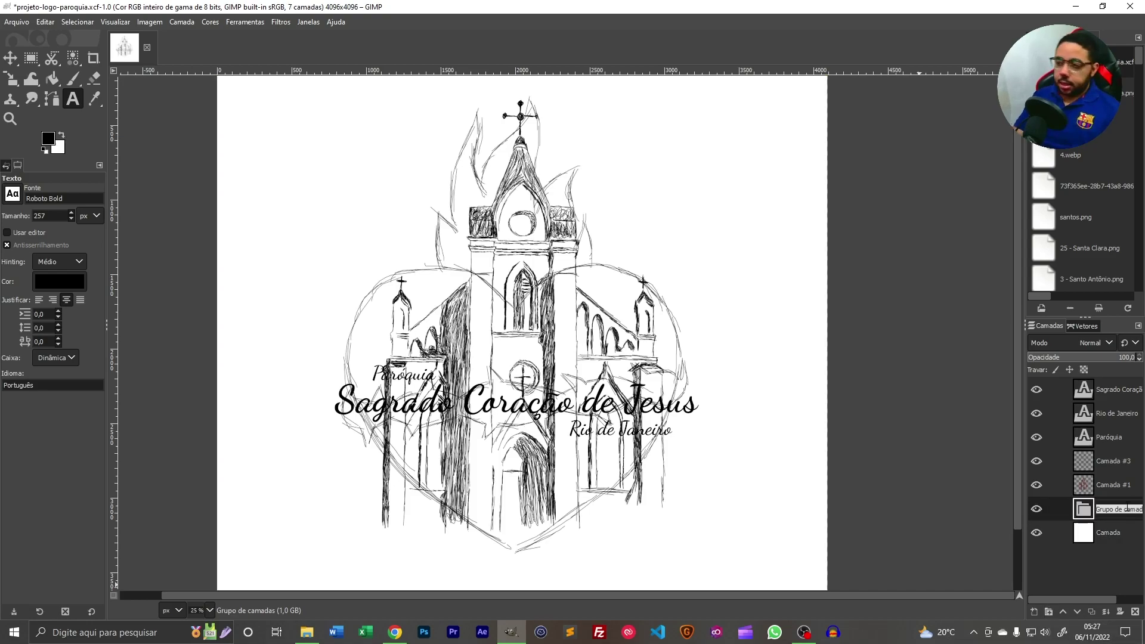
text(Rascunho)
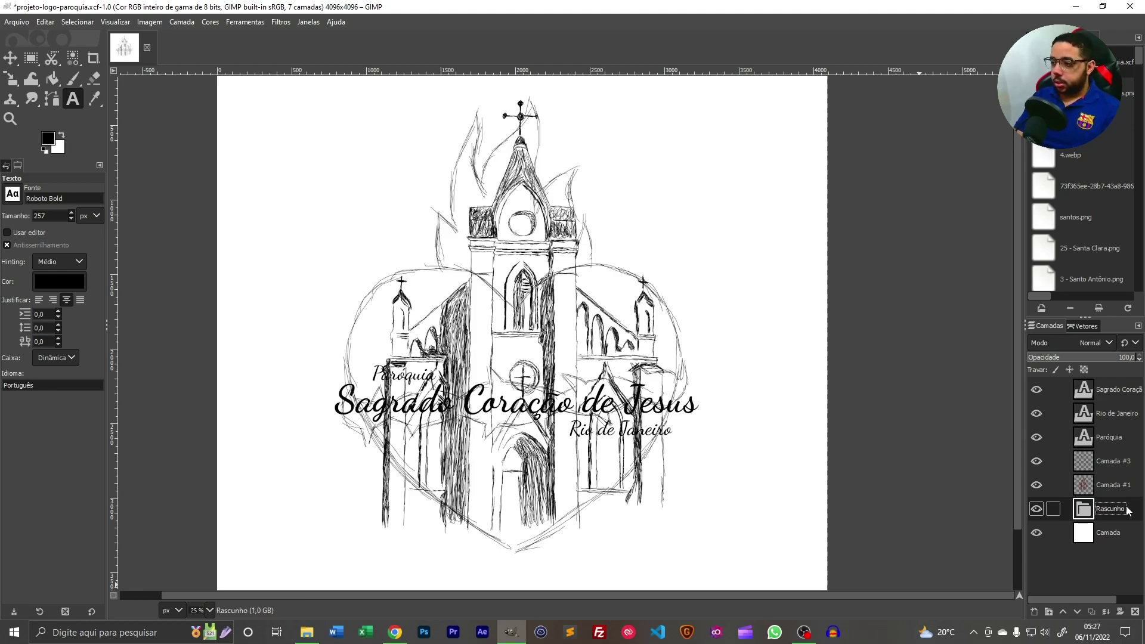
key(Return)
- Move Camada #1, Camada #3 and the three text layers into the Rascunho group and collapse the group
drag(1084, 485, 1101, 514)
drag(1092, 461, 1096, 488)
drag(1083, 437, 1096, 467)
click(1092, 420)
drag(1093, 424, 1094, 444)
drag(1084, 389, 1073, 411)
click(1066, 391)
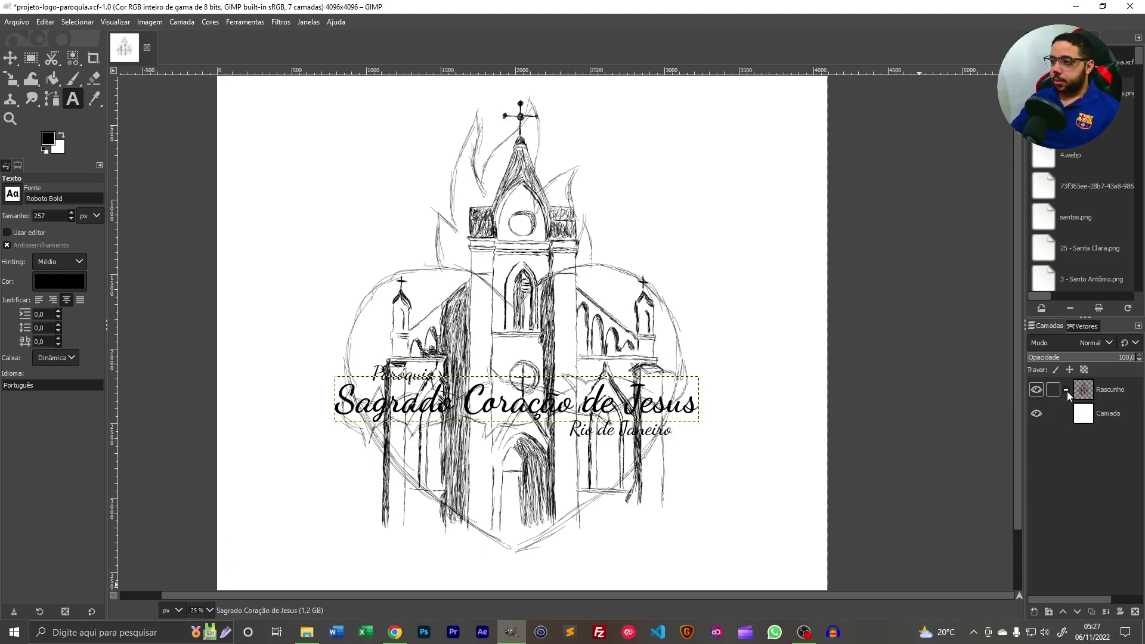
- Rename the white background layer as Fundo
double_click(1108, 414)
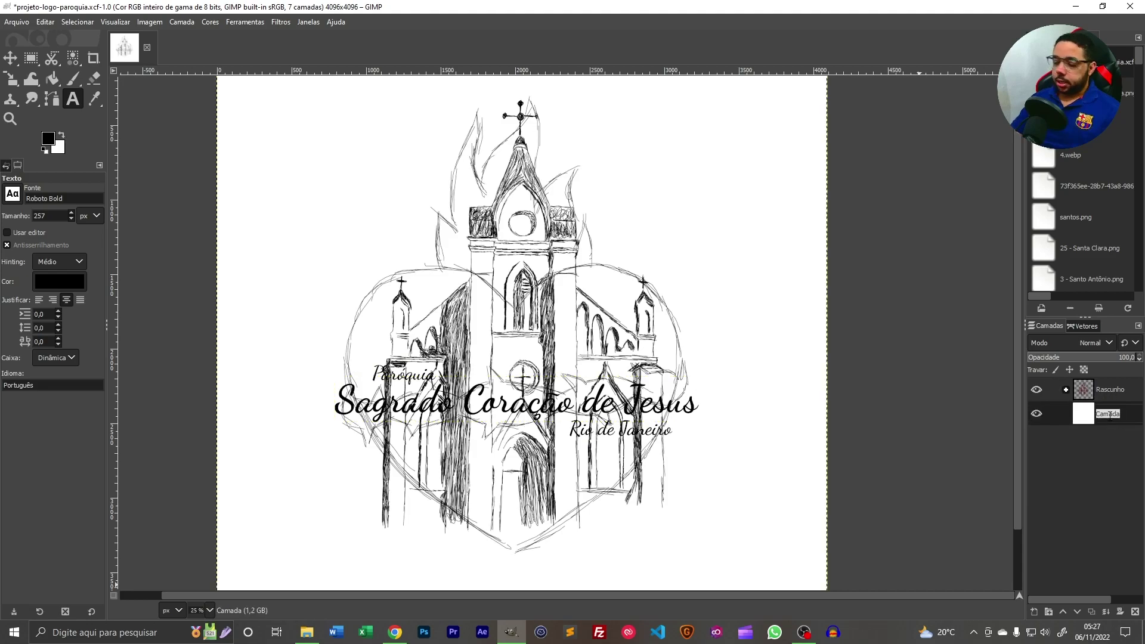
text(Fundo)
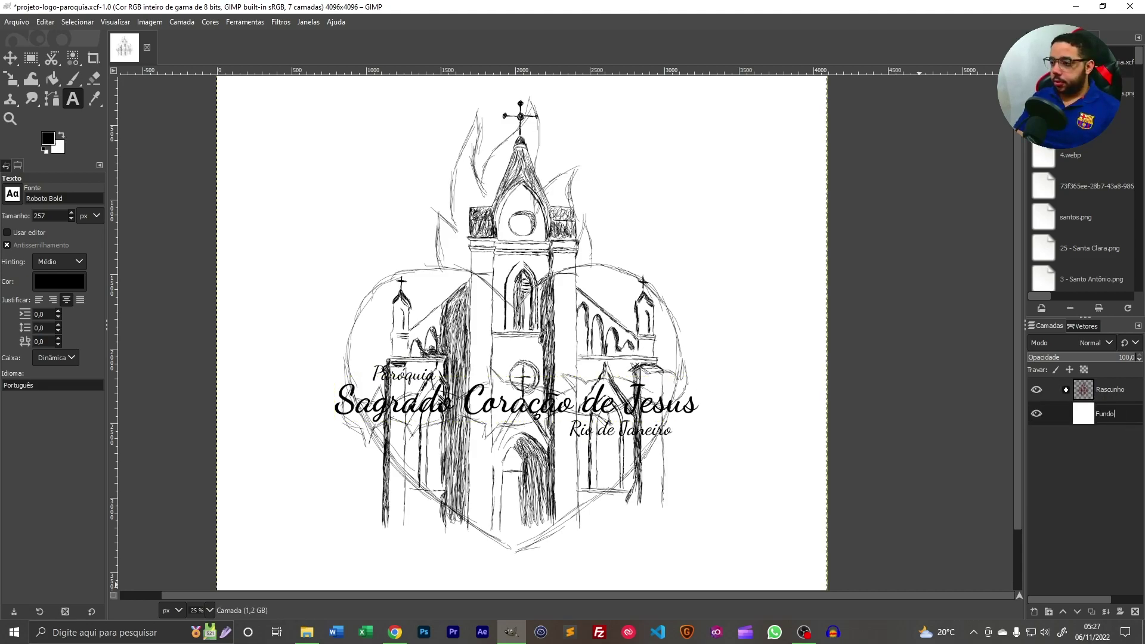
key(Return)
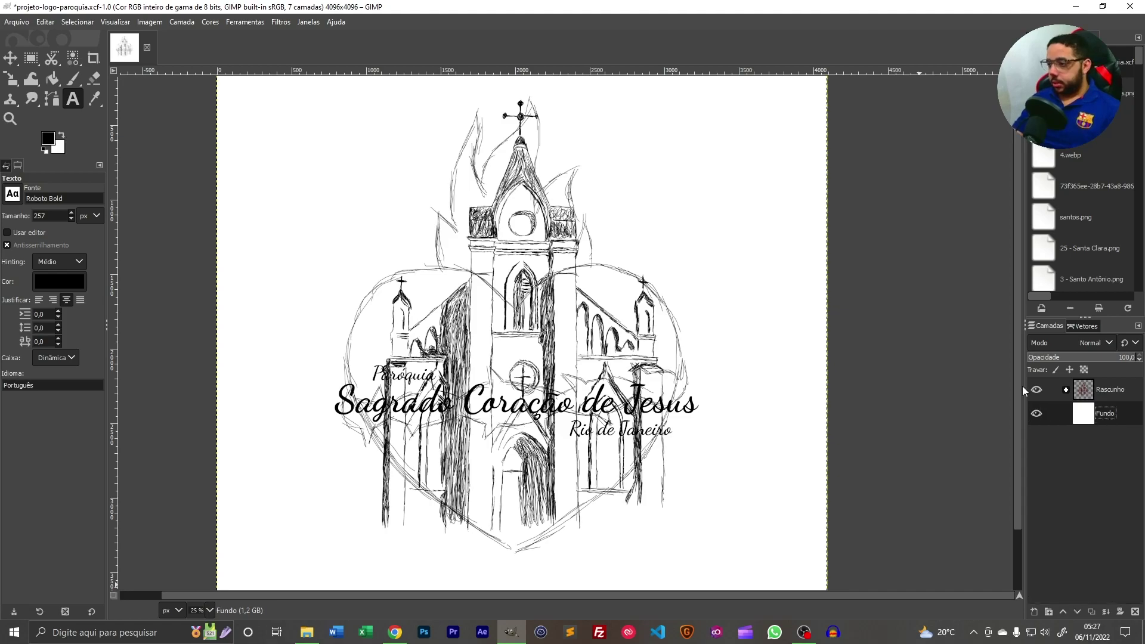
right_click(1094, 413)
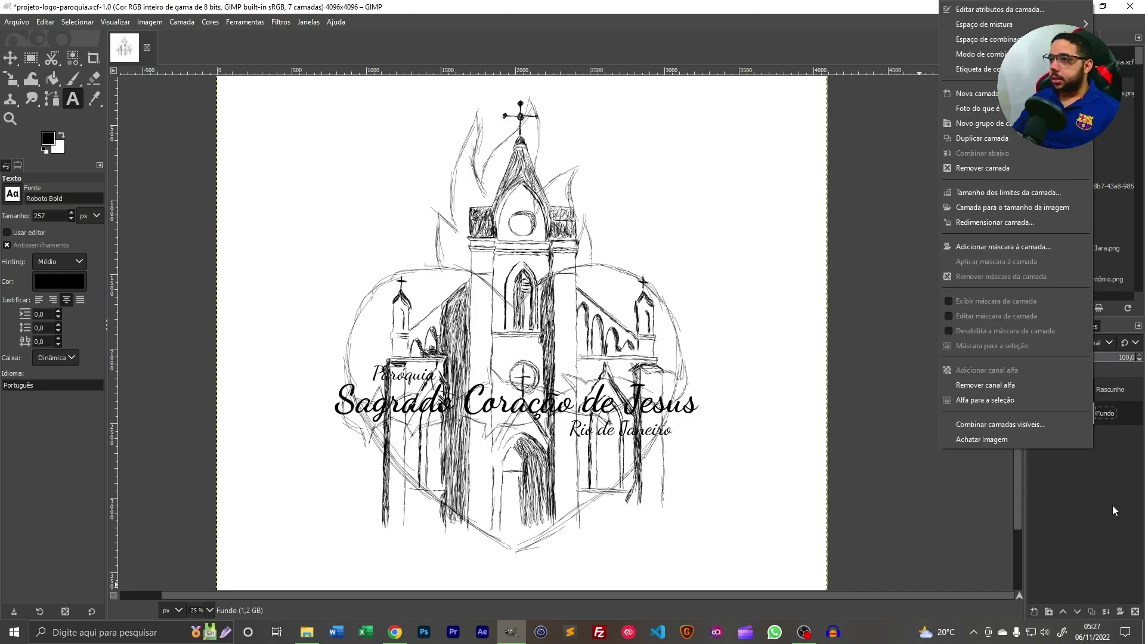
click(1063, 435)
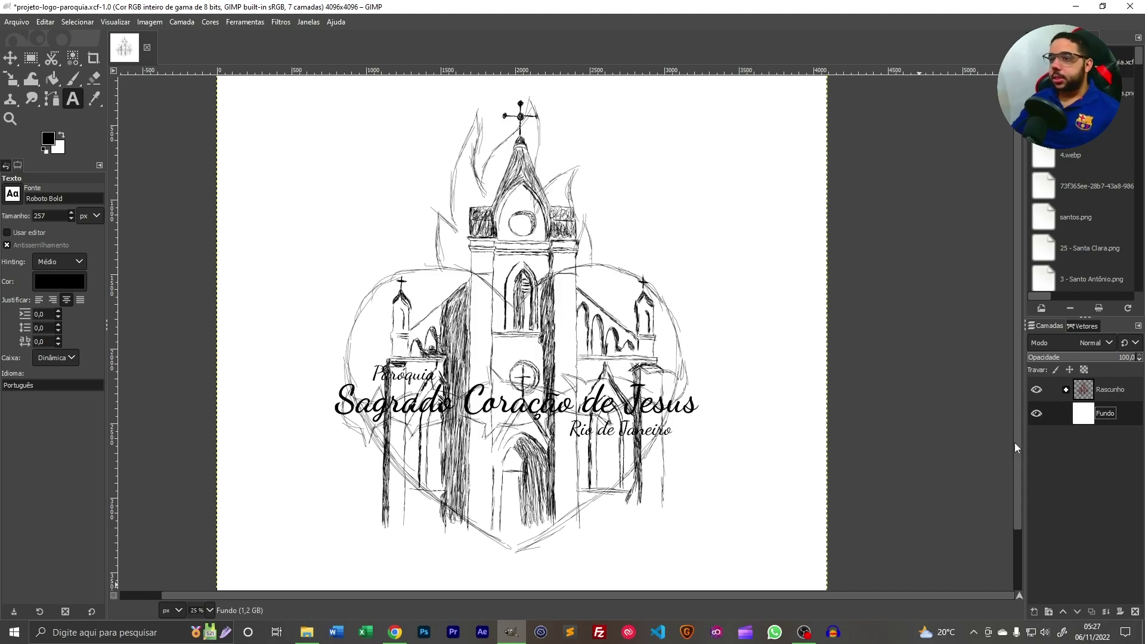
- Select the Rascunho group and expand and collapse it to check its contents
click(1101, 392)
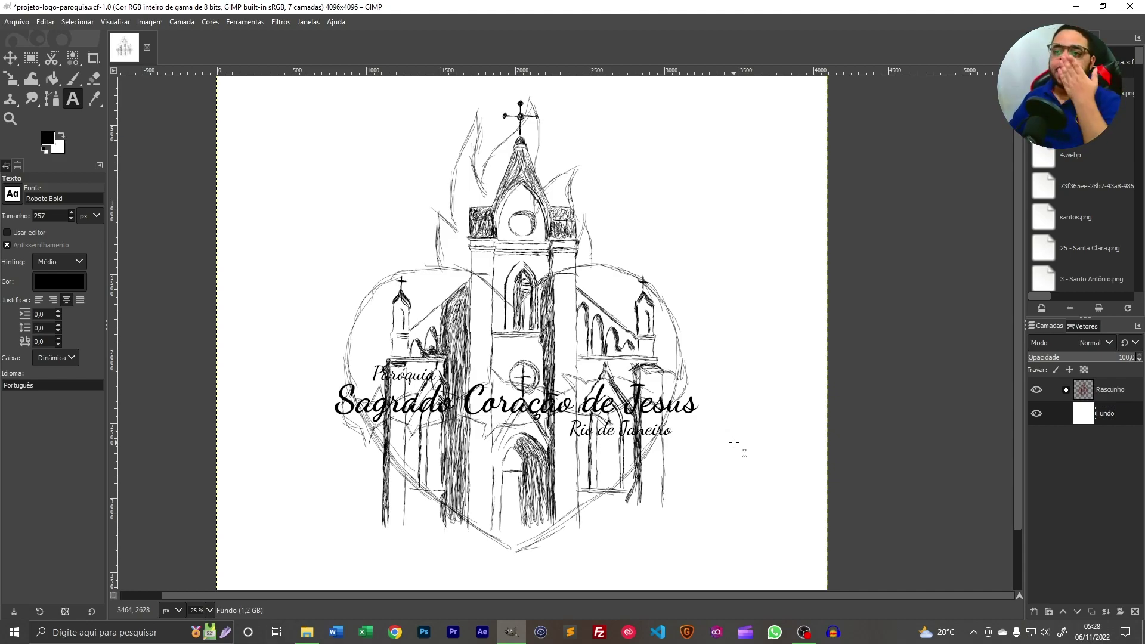
click(1090, 390)
click(1066, 389)
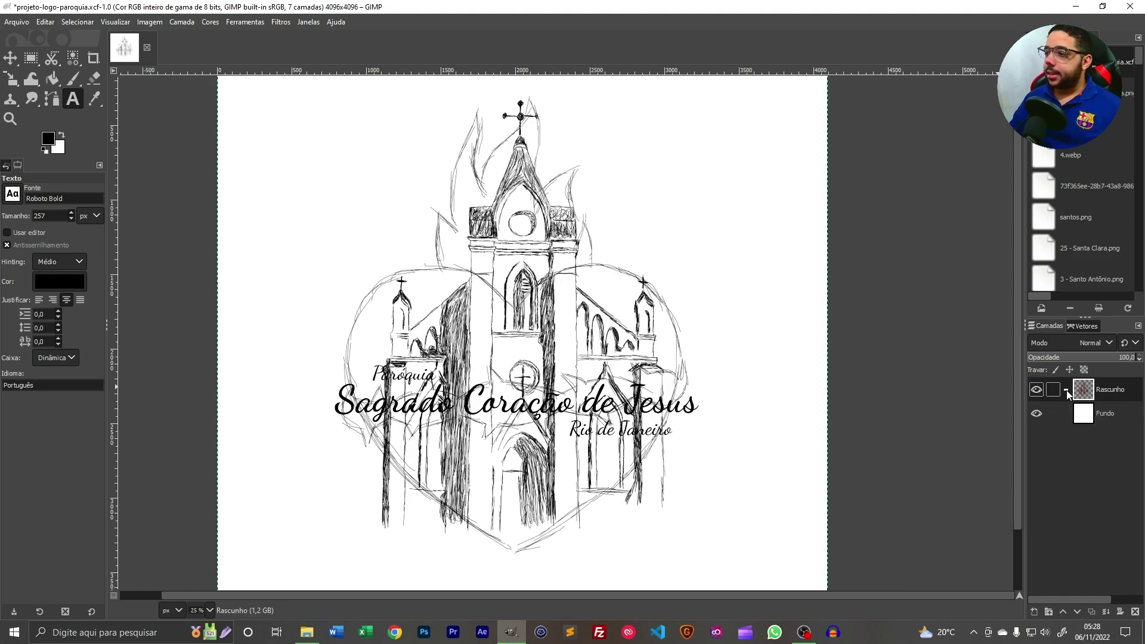
click(1066, 390)
- Create a layer group named Igreja and place it above the Rascunho group
click(1100, 413)
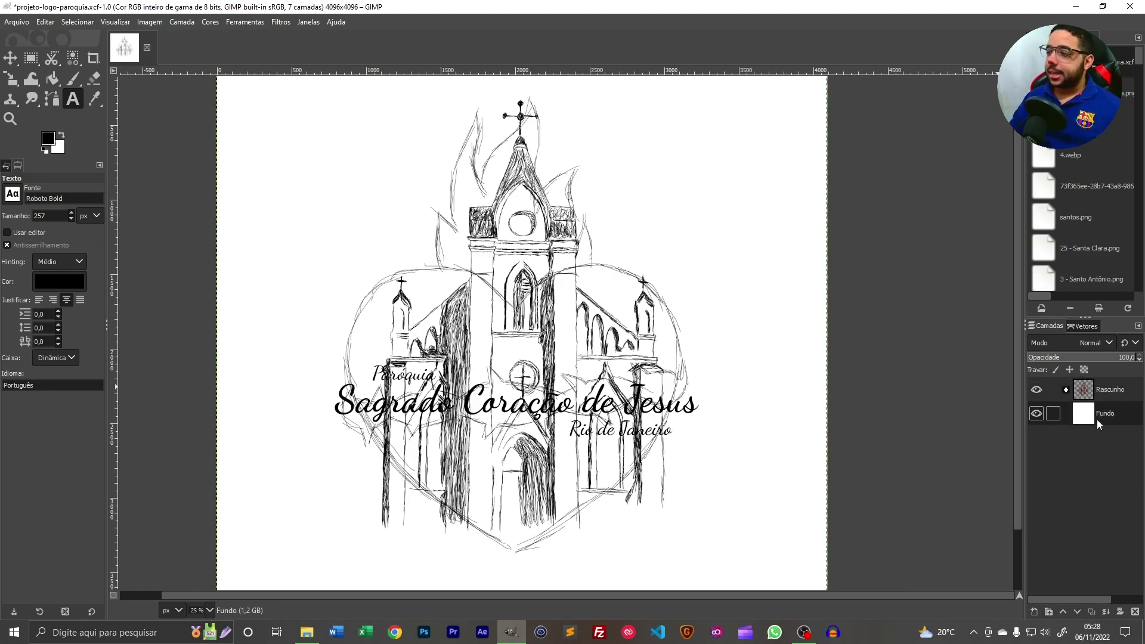
click(1048, 612)
drag(1086, 419, 1087, 386)
double_click(1119, 391)
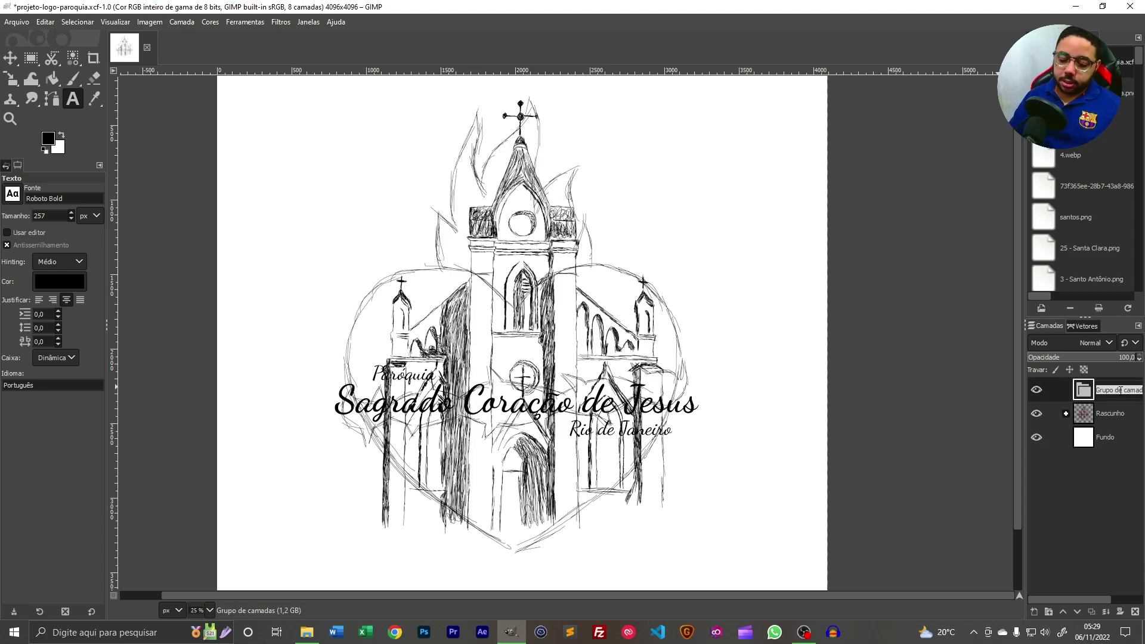
text(E)
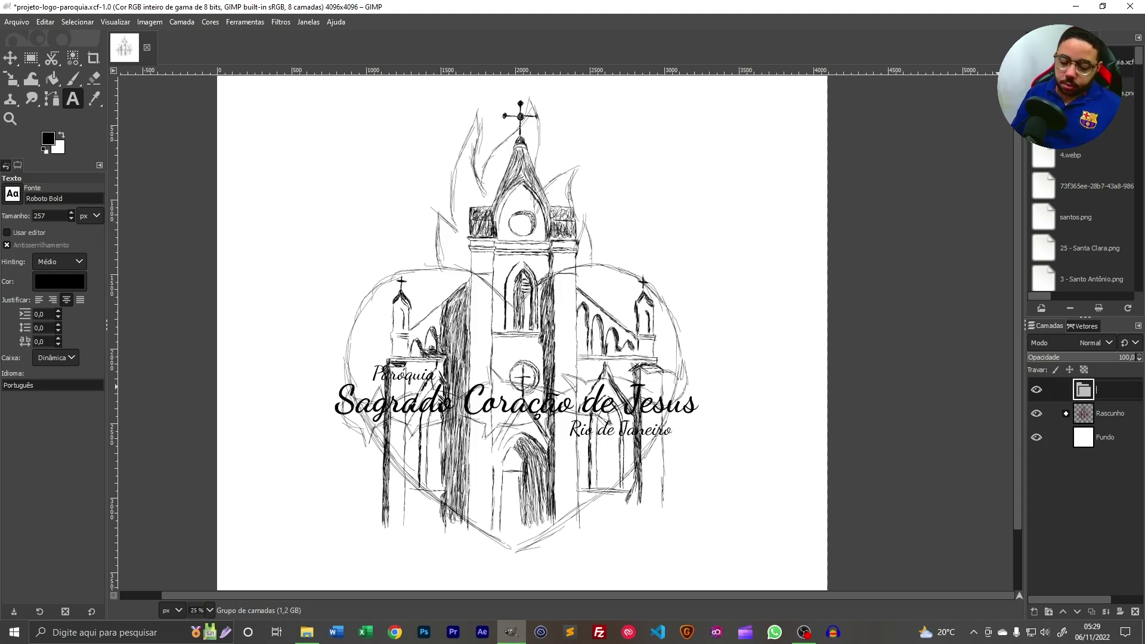
text(Igreja)
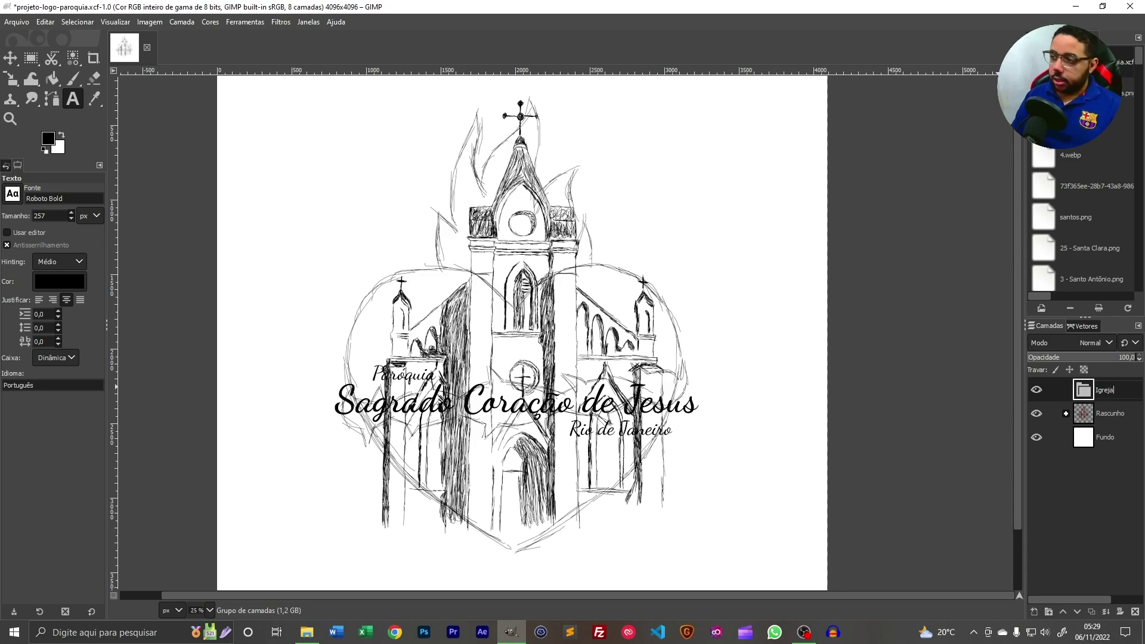
key(Return)
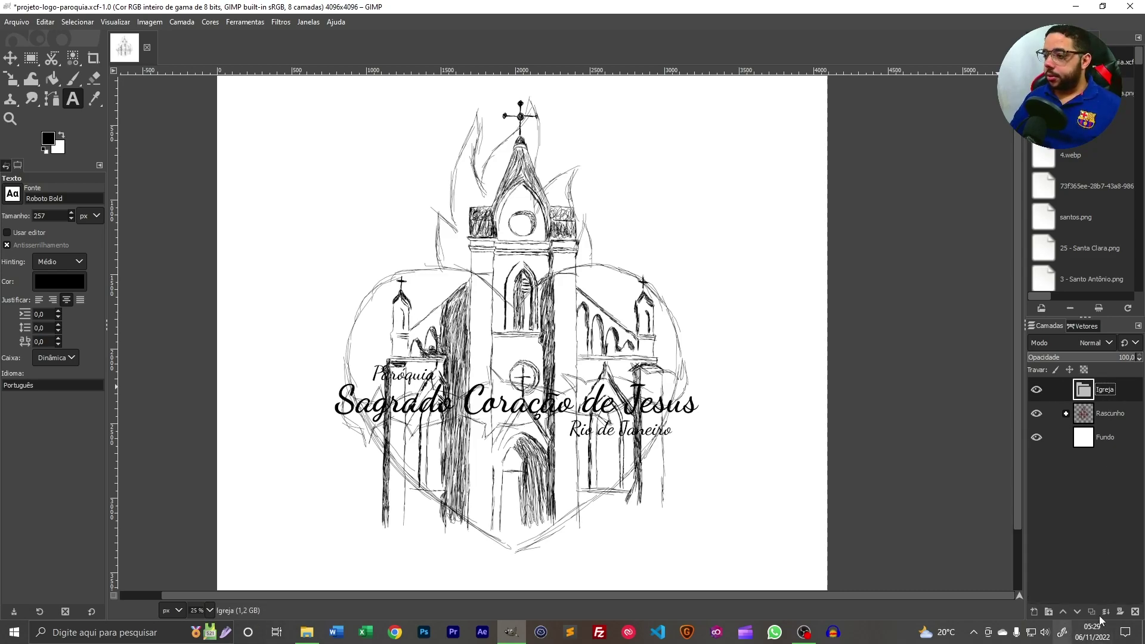
- Create a layer group named Coração and move it to the top of the layer stack, above Igreja
click(1100, 438)
click(1049, 612)
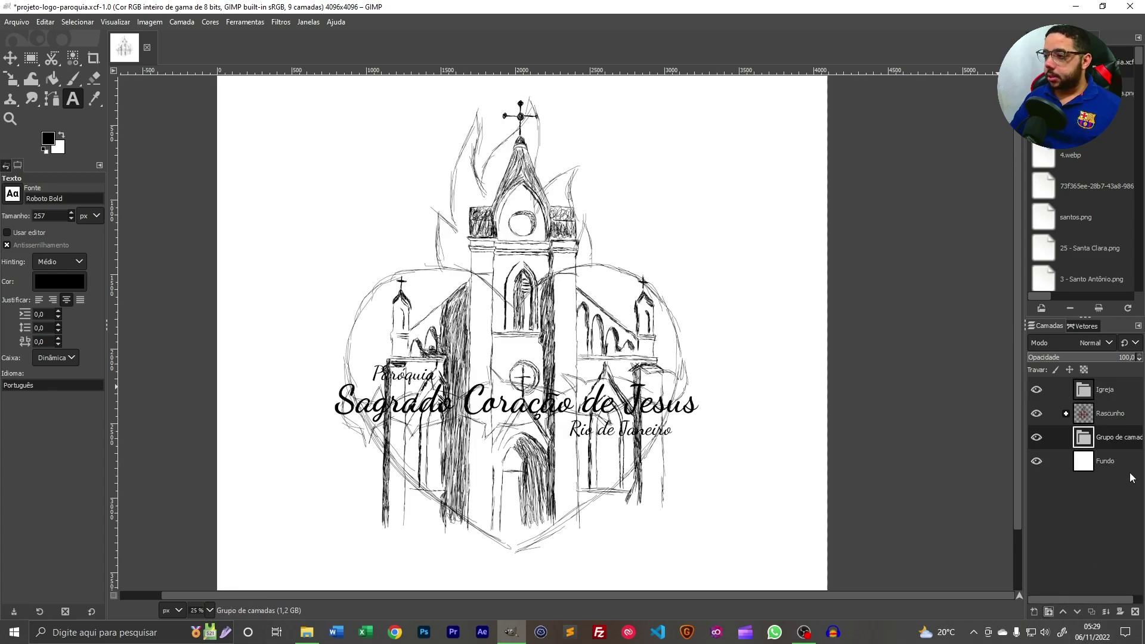
double_click(1106, 437)
text(Coira)
key(BackSpace)
key(BackSpace)
key(BackSpace)
text(açã)
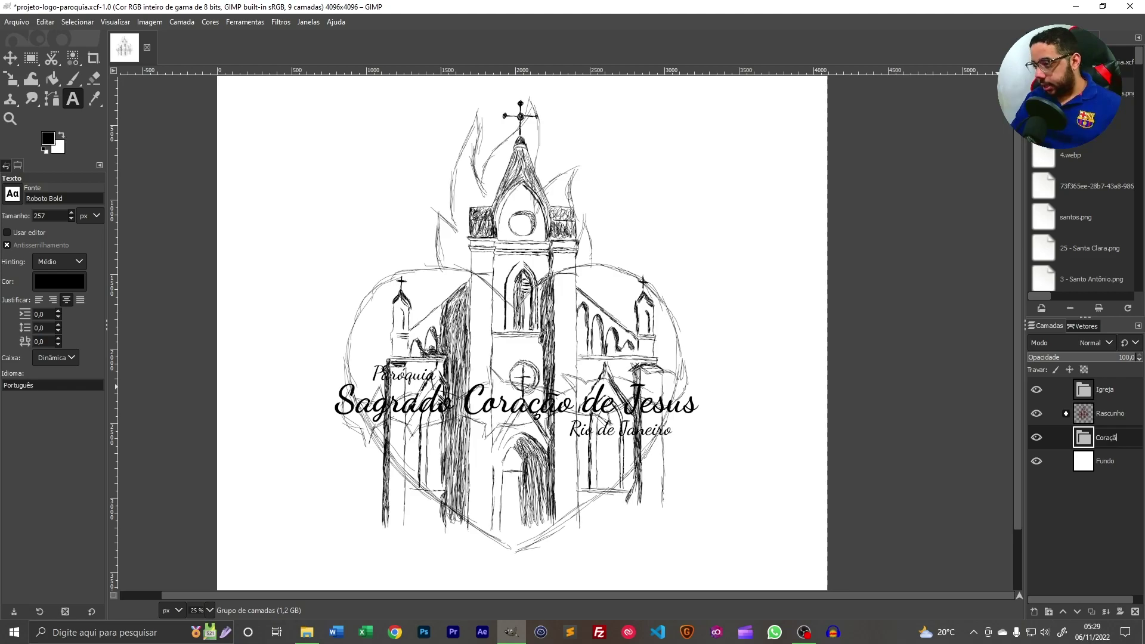
text(o)
key(Return)
drag(1109, 437, 1107, 403)
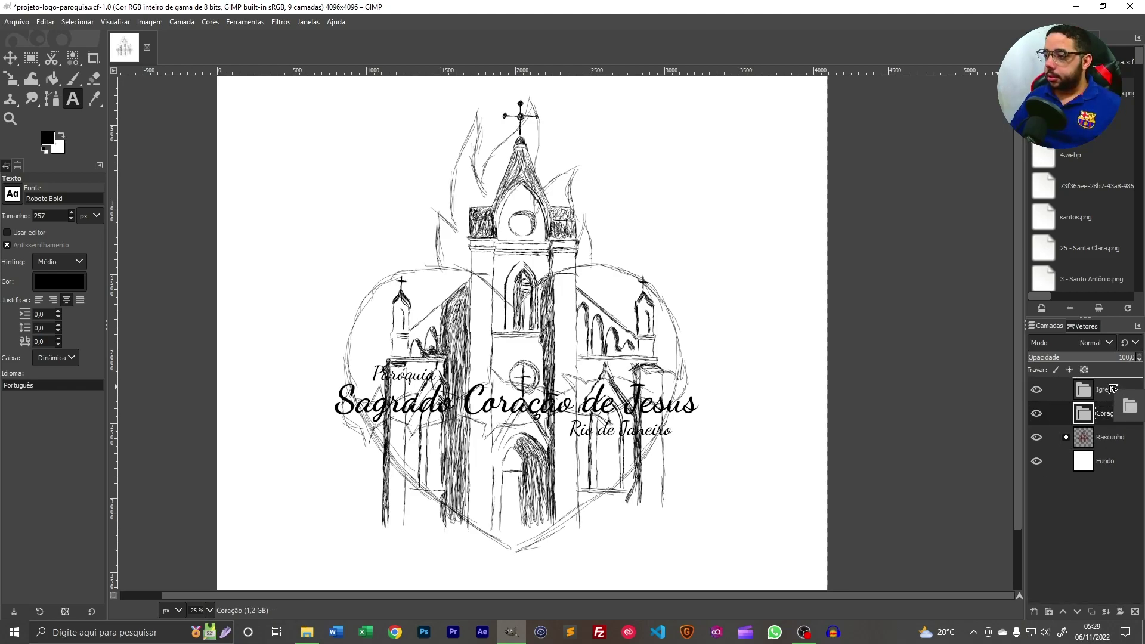
- Create a layer group named Texto and move it to the top of the layer stack, above Coração
click(1111, 468)
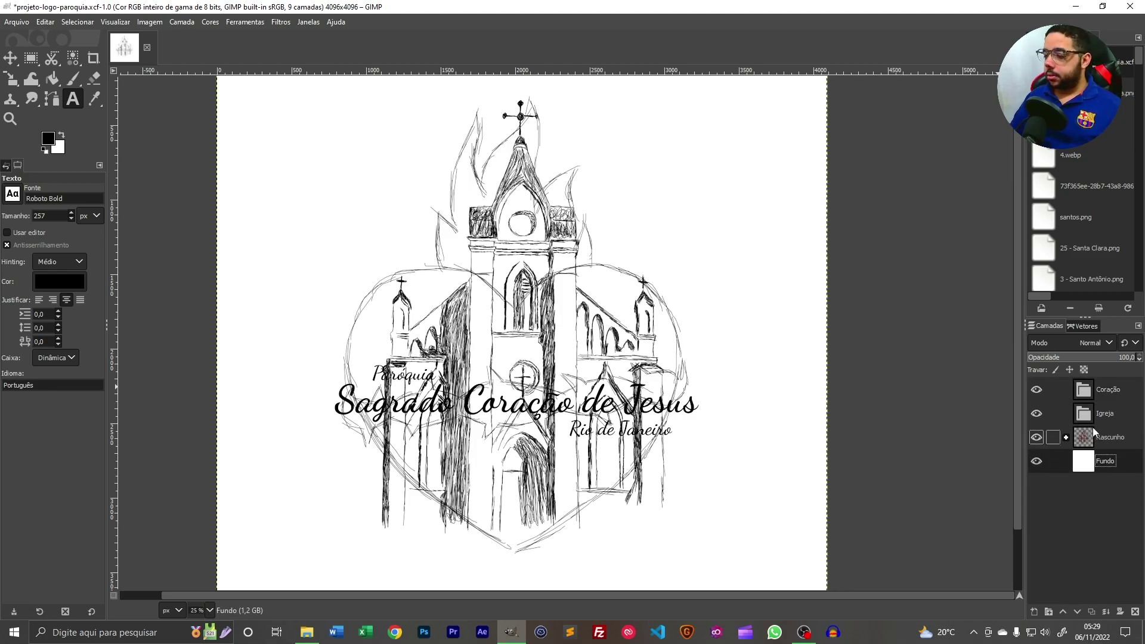
click(1048, 612)
double_click(1104, 461)
text(Texto)
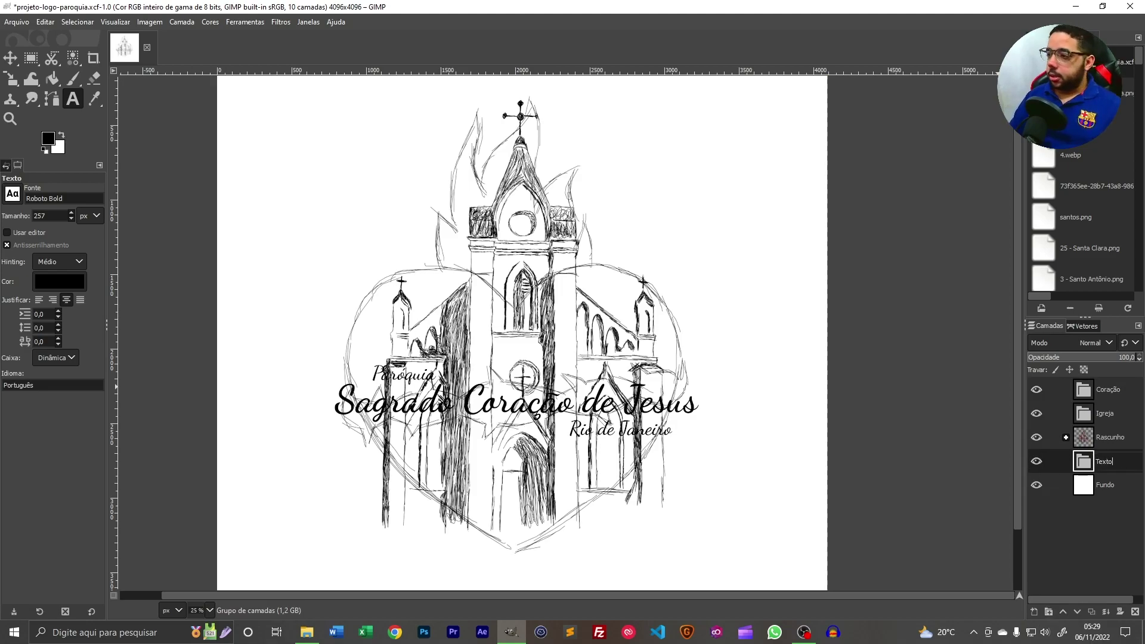
key(Return)
drag(1118, 465, 1112, 385)
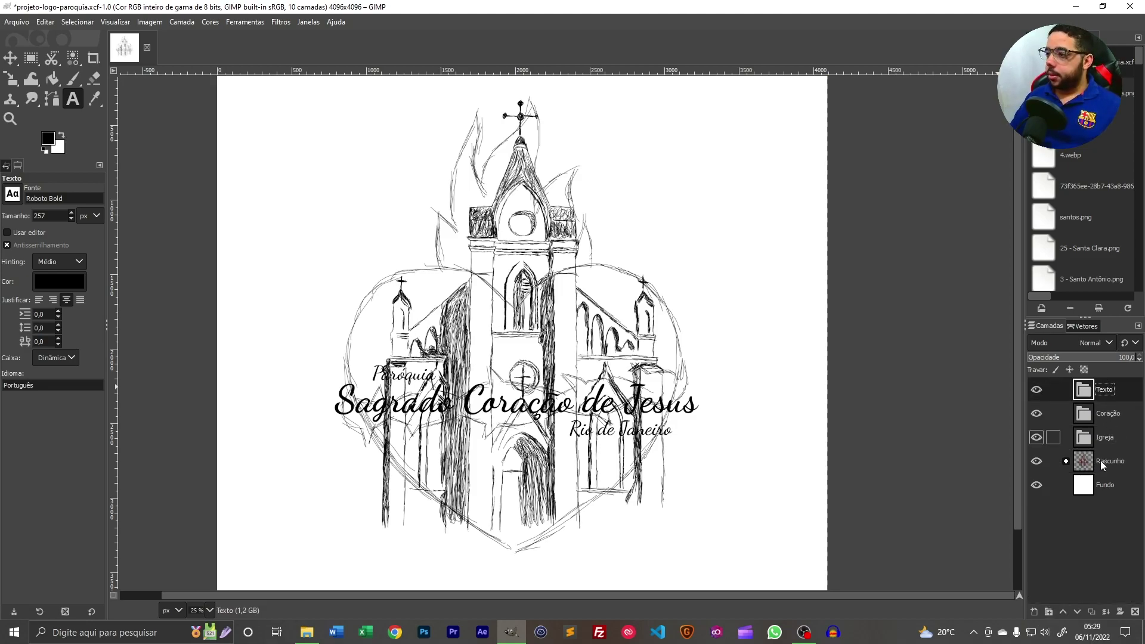
- Select the Rascunho group and save the project file projeto-logo-paroquia.xcf
click(1100, 463)
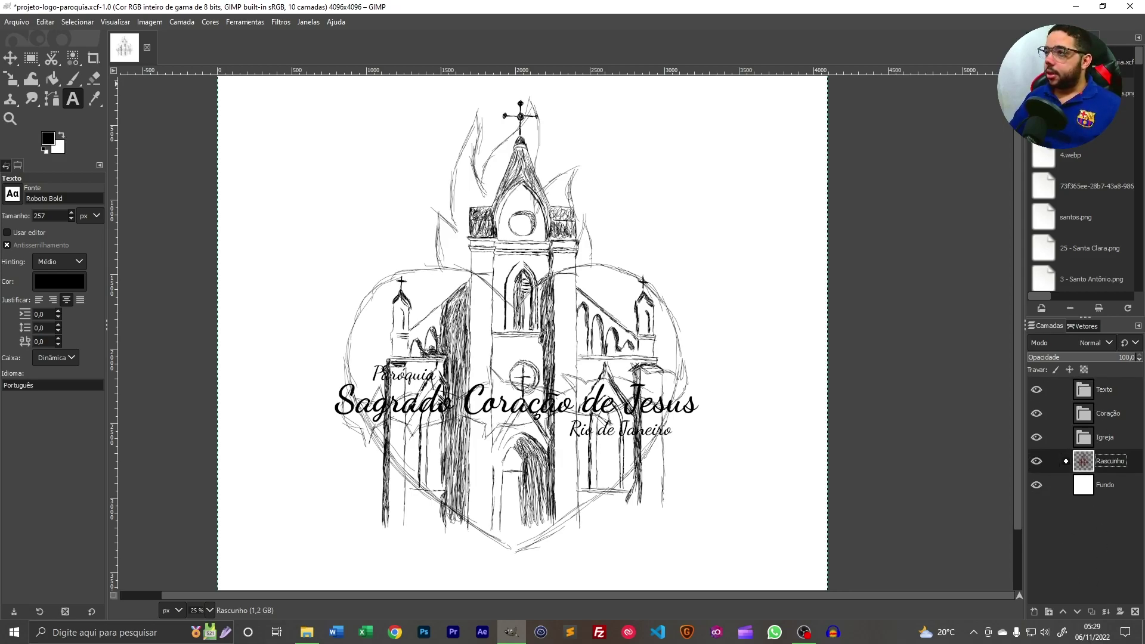
scroll(1083, 234, down, 8)
scroll(1083, 235, up, 8)
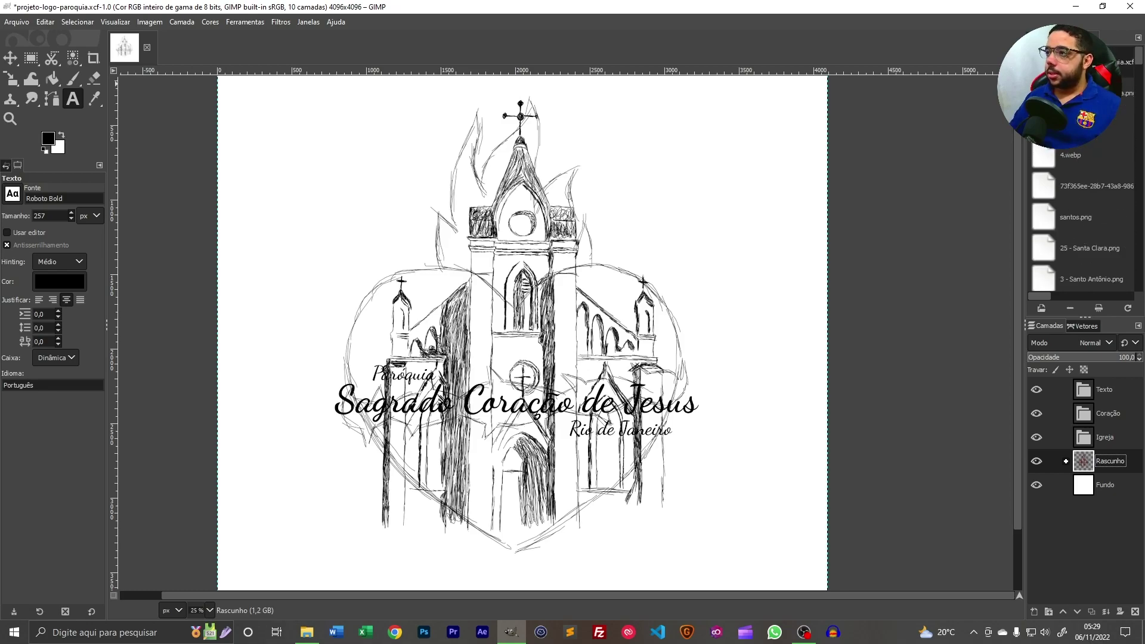
click(1038, 38)
key(ctrl+s)
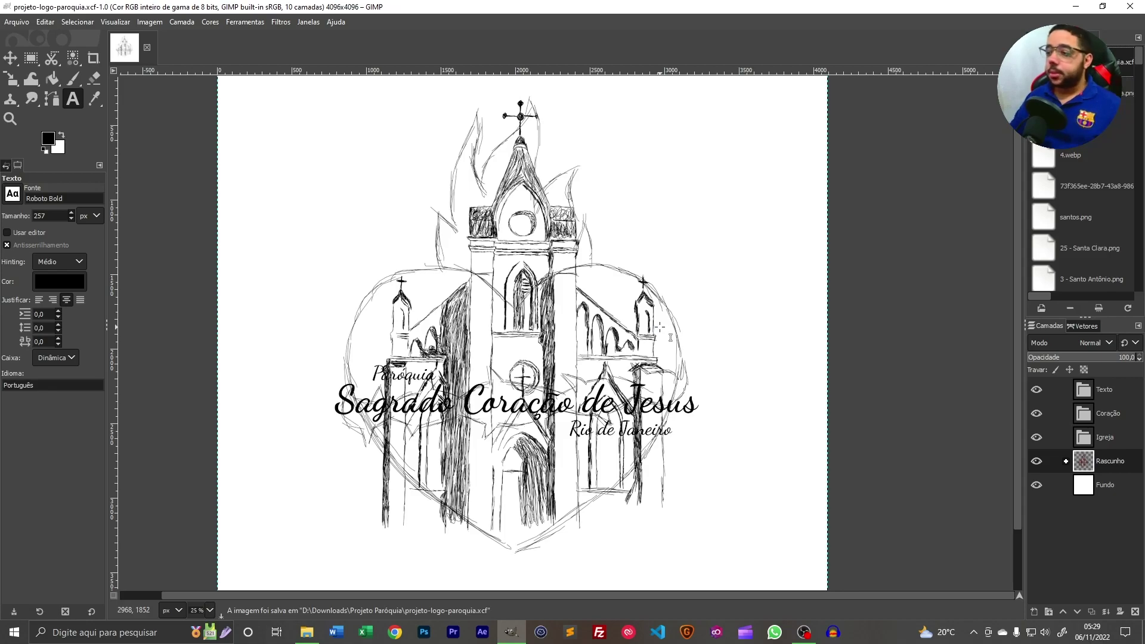
- Select the Igreja group and examine the church sketch's line work at 100% and at smaller zoom levels
click(1084, 434)
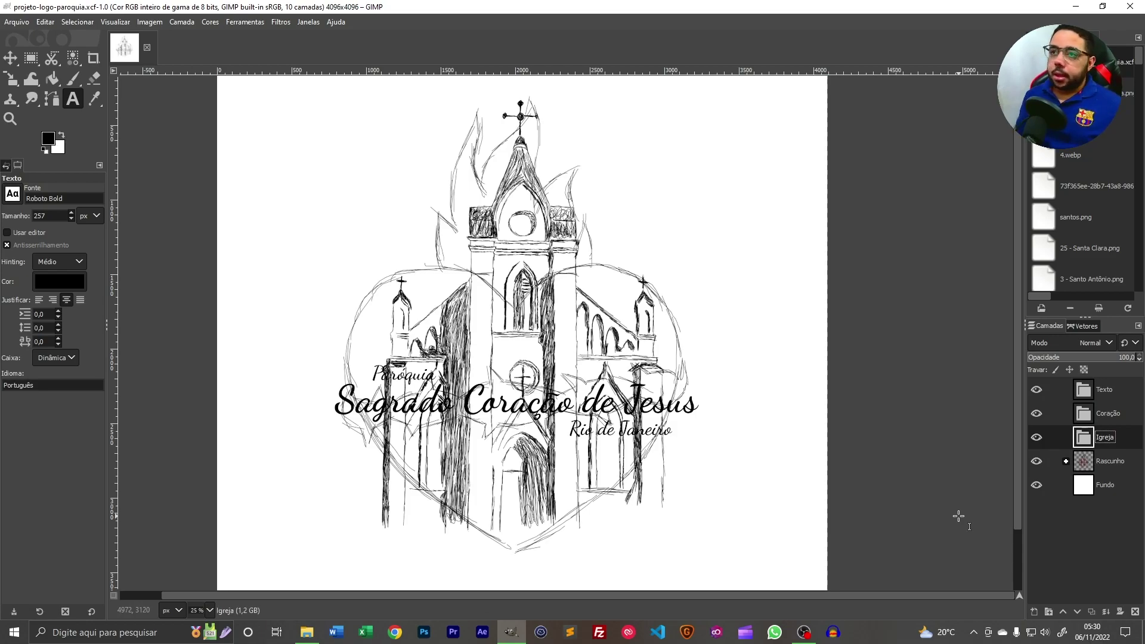
scroll(719, 523, down, 2)
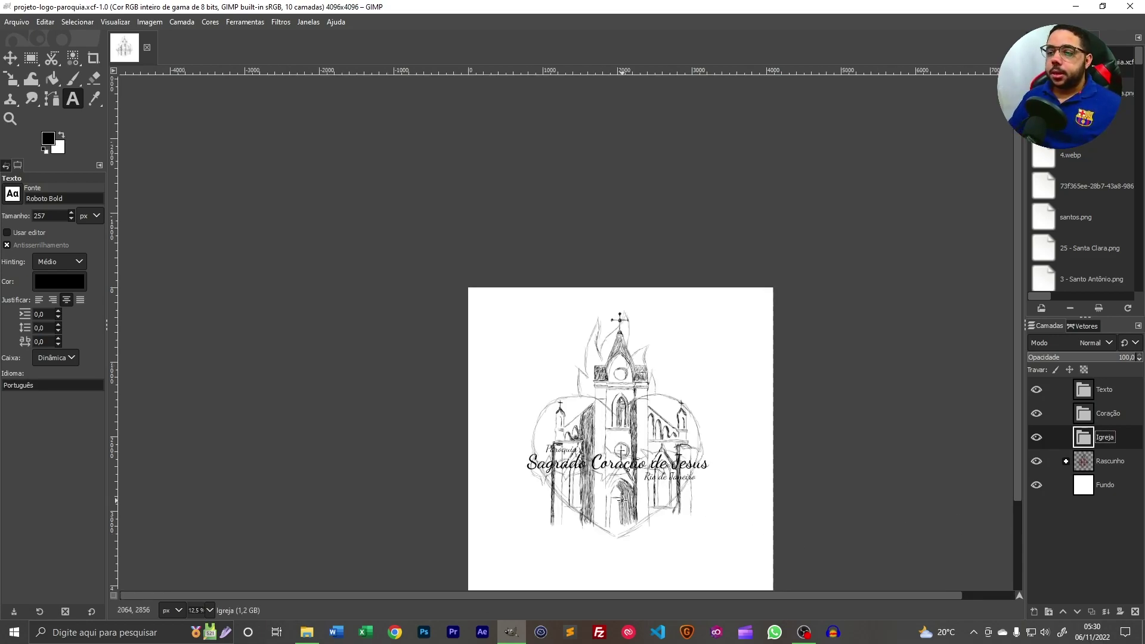
click(209, 611)
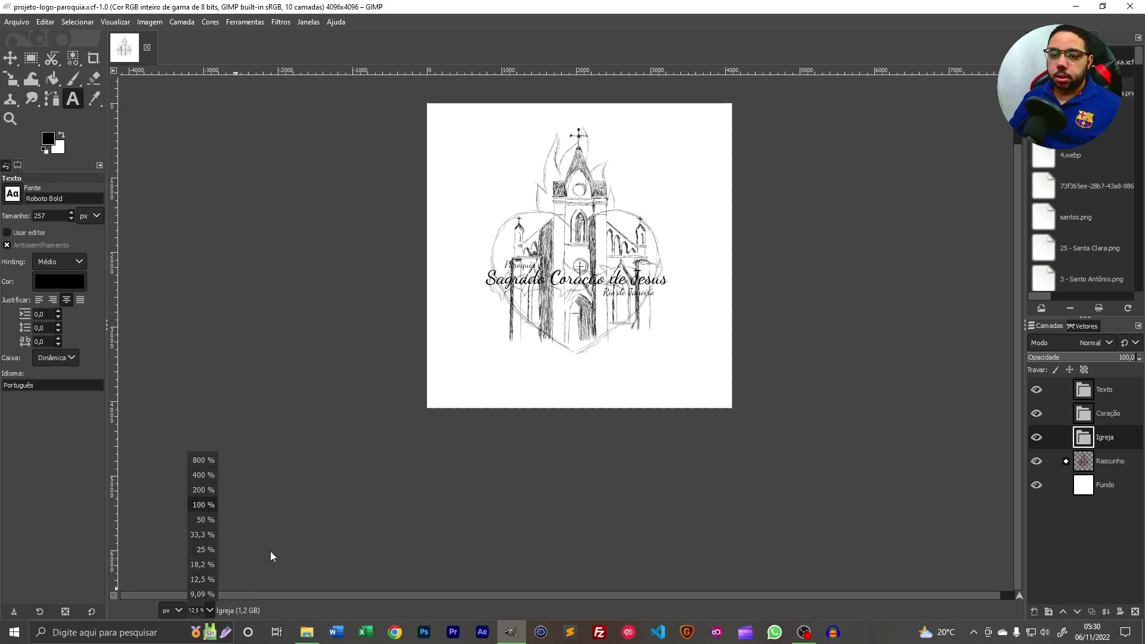
click(206, 504)
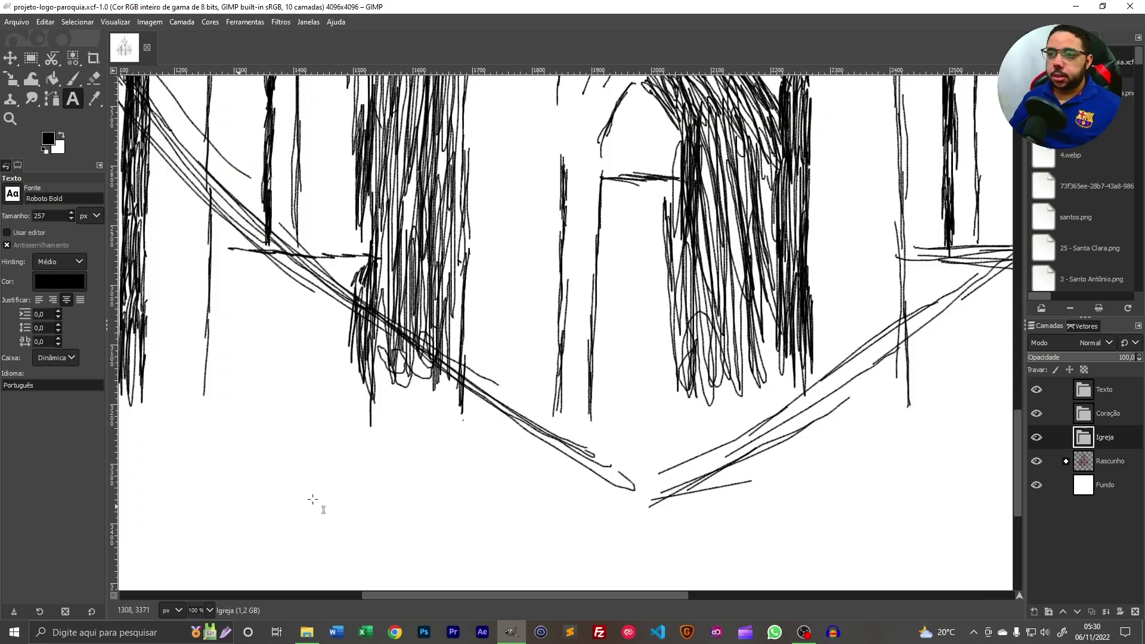
scroll(581, 480, down, 3)
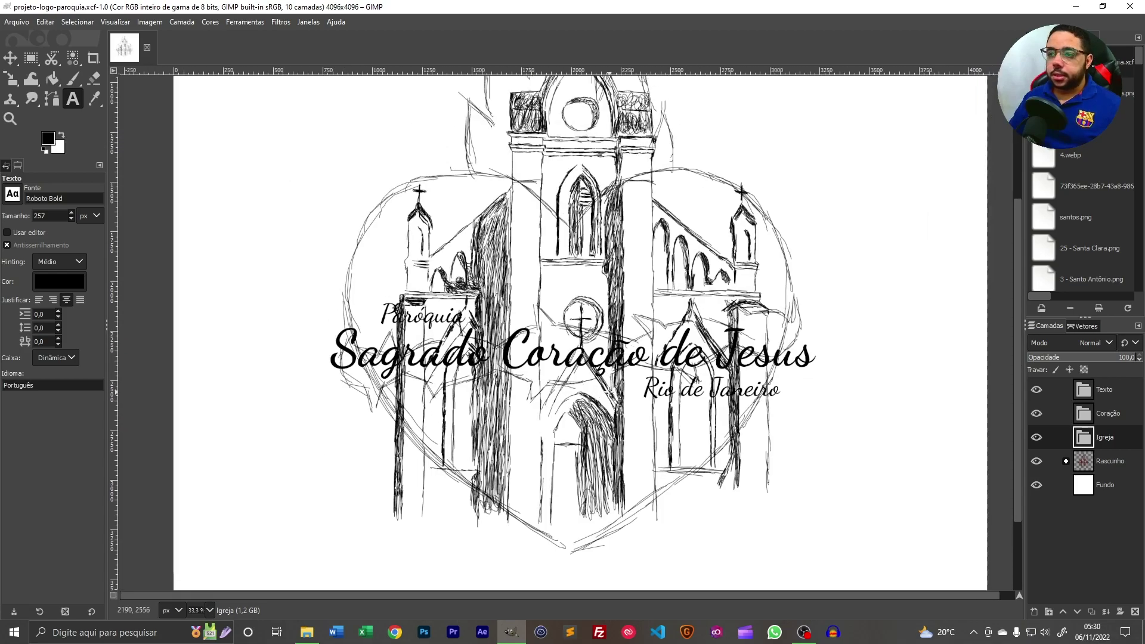
scroll(609, 391, up, 3)
scroll(610, 392, down, 4)
scroll(609, 394, up, 1)
scroll(610, 397, up, 2)
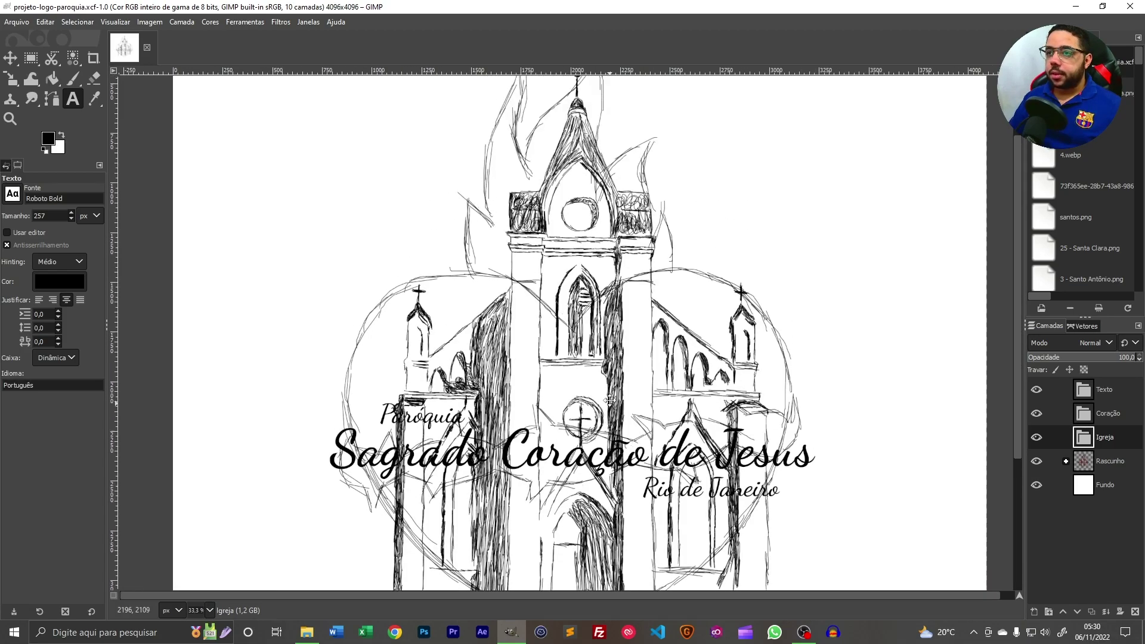
- Select the Fundo layer and activate the Move tool
scroll(610, 401, down, 1)
scroll(605, 404, down, 2)
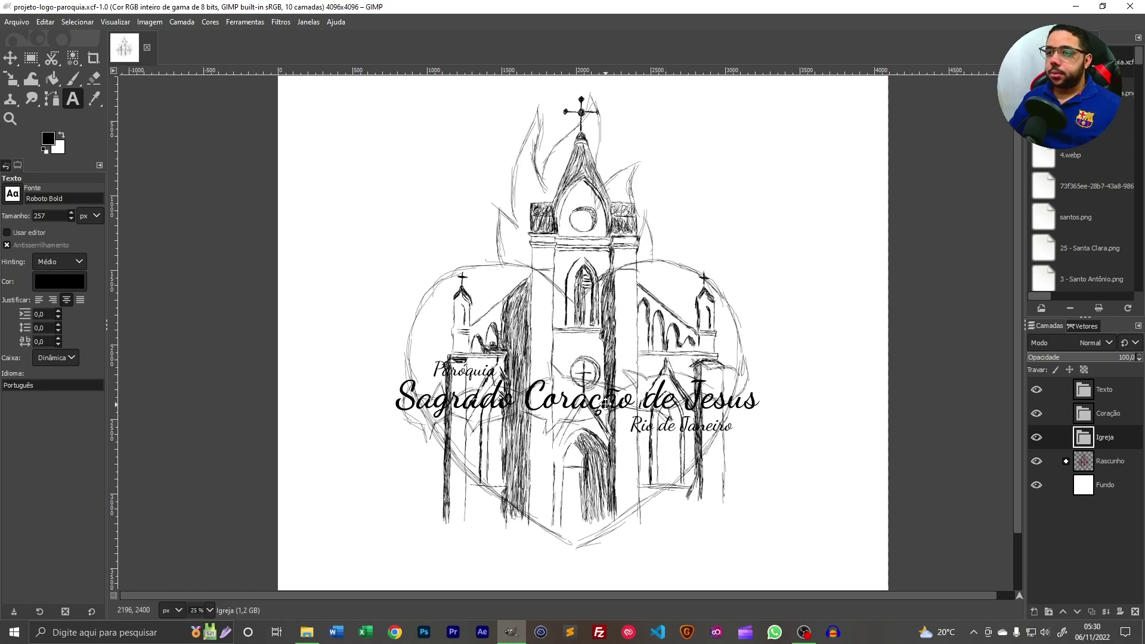
scroll(606, 404, down, 2)
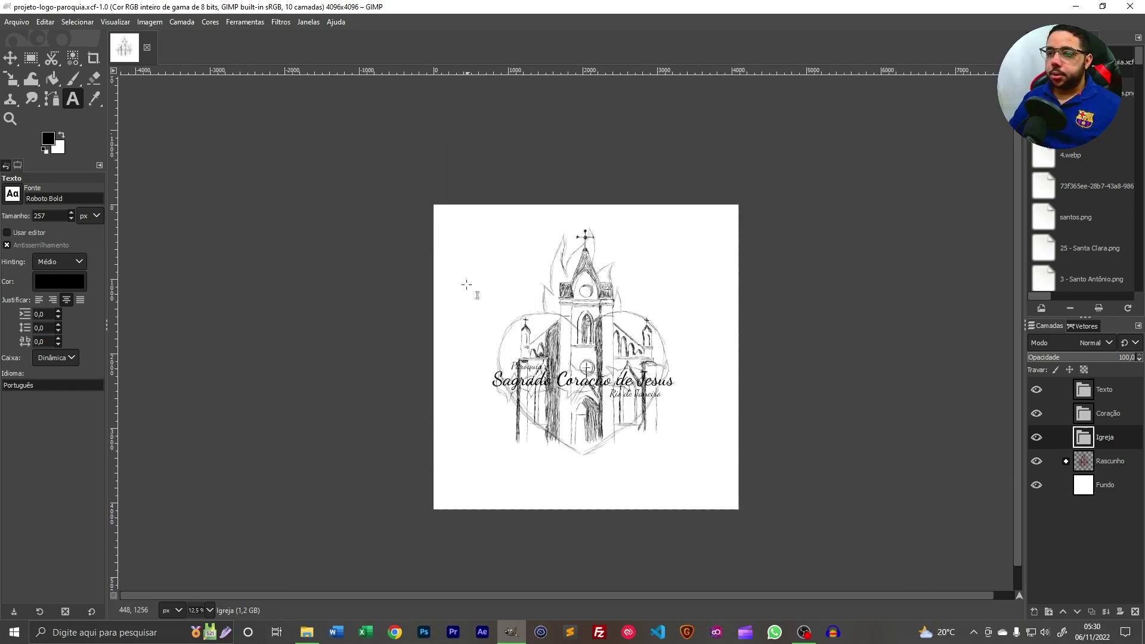
scroll(627, 307, up, 2)
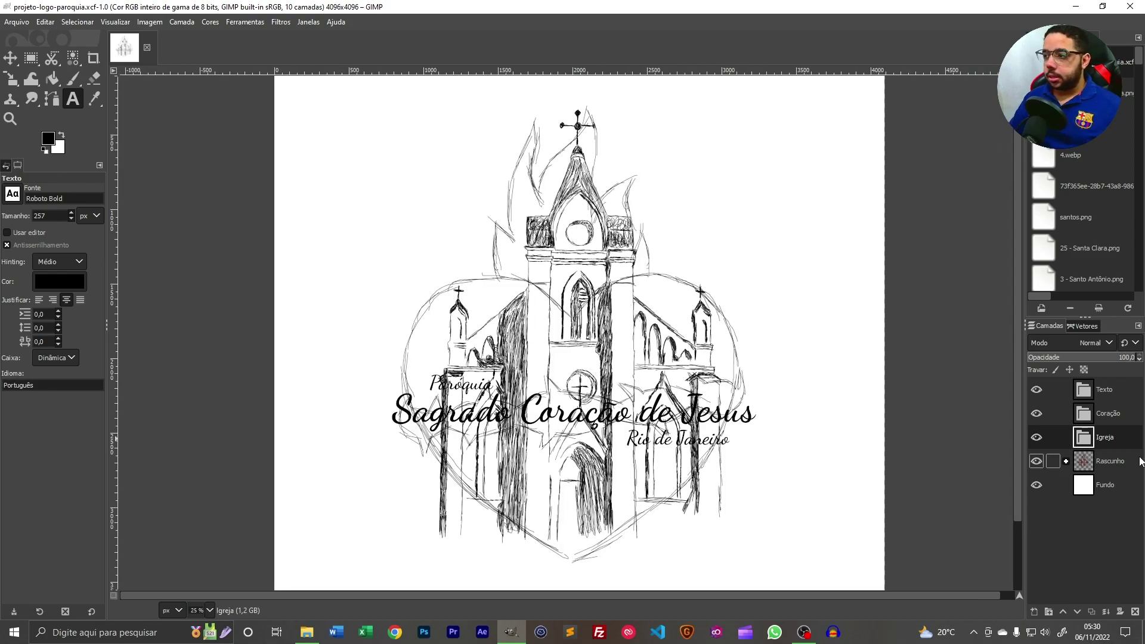
click(1104, 390)
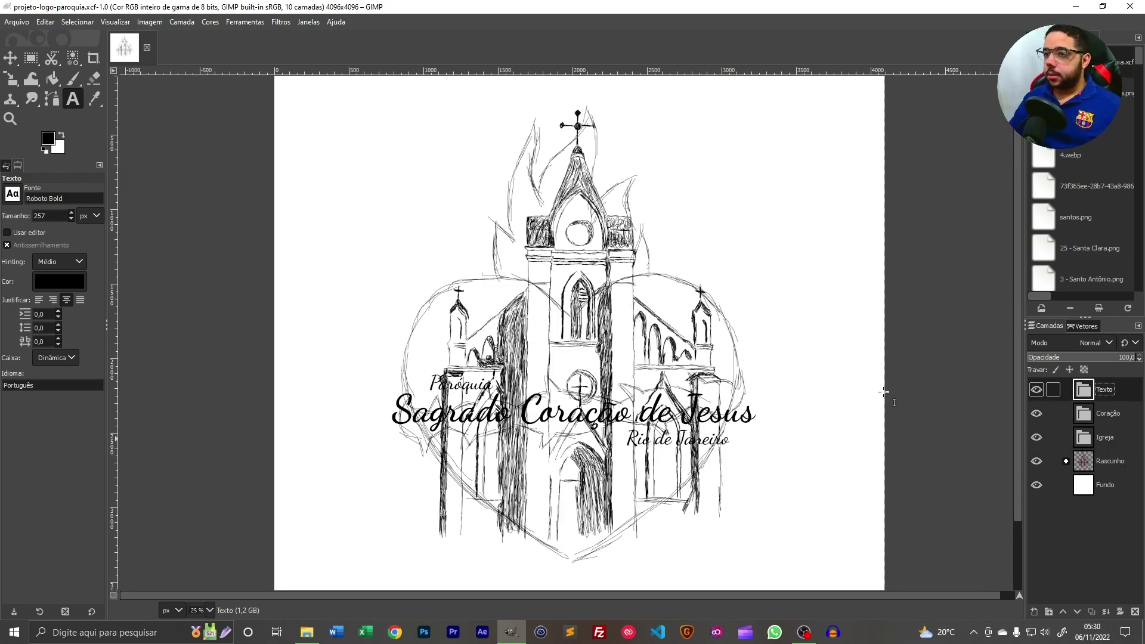
click(1095, 485)
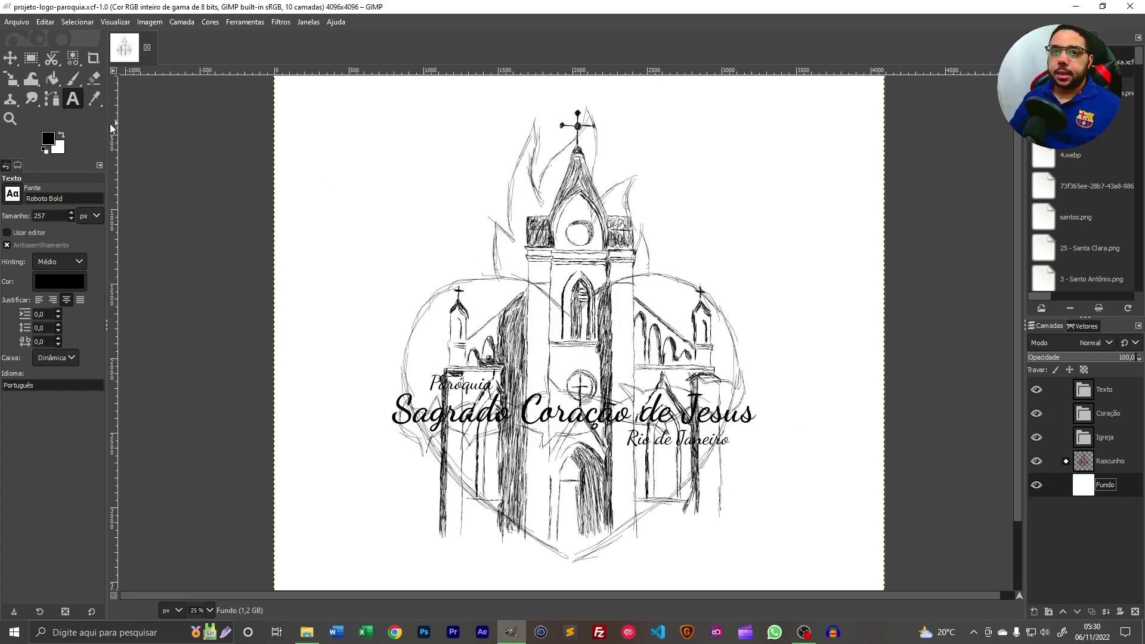
click(8, 60)
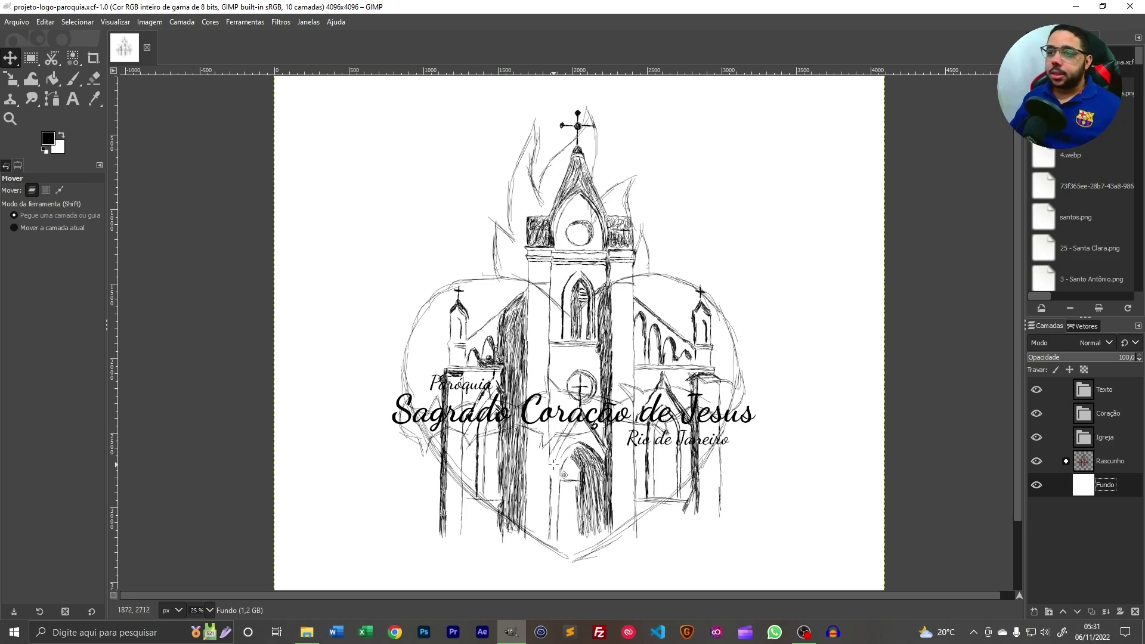
- Expand the Rascunho group and hide its three text layers and the heart sketch layer, keeping only the church sketch visible
scroll(564, 476, up, 1)
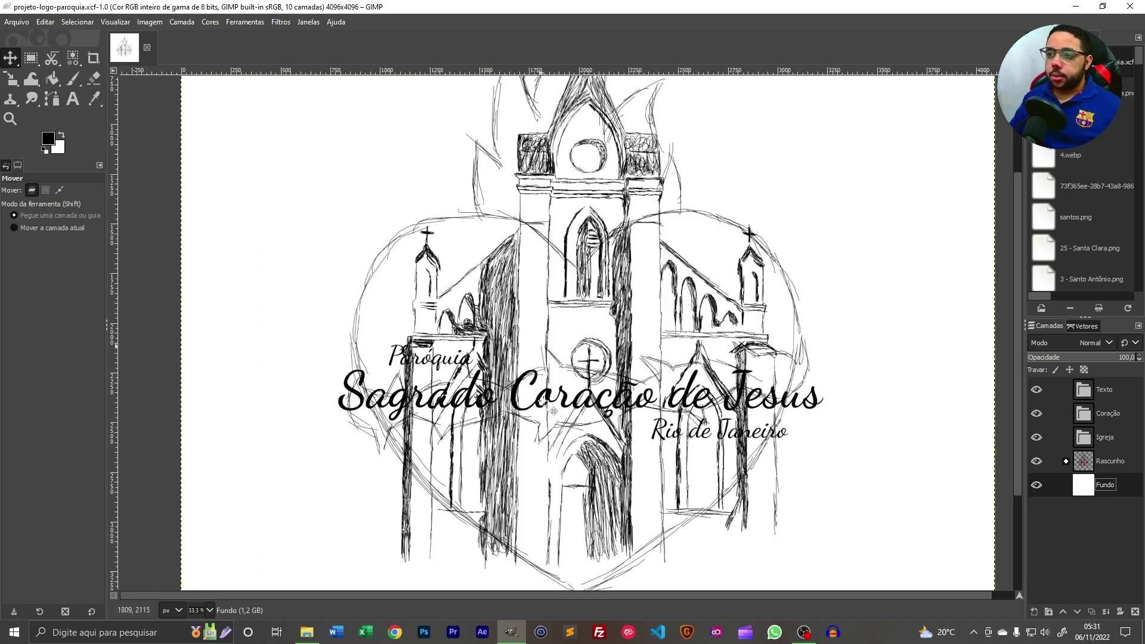
scroll(636, 451, down, 1)
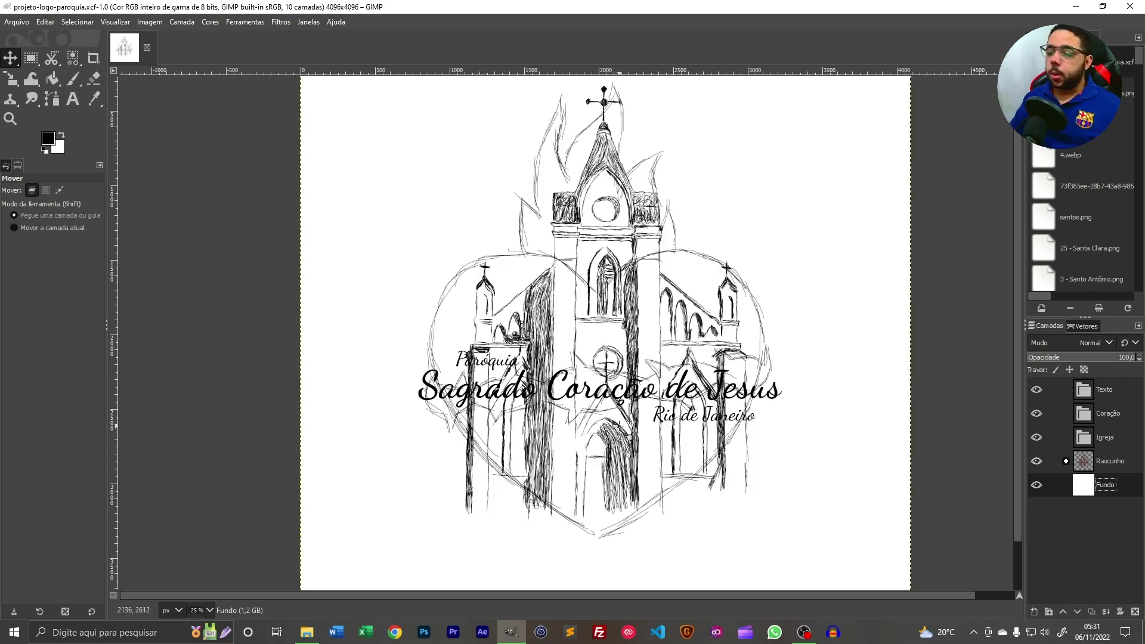
scroll(726, 461, up, 1)
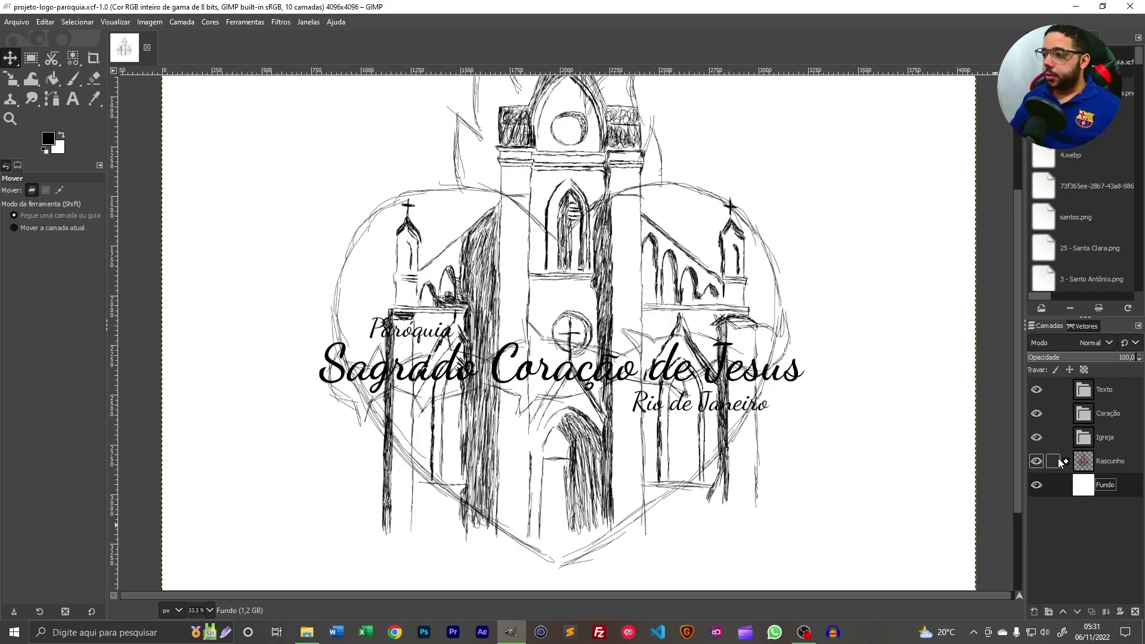
click(1066, 461)
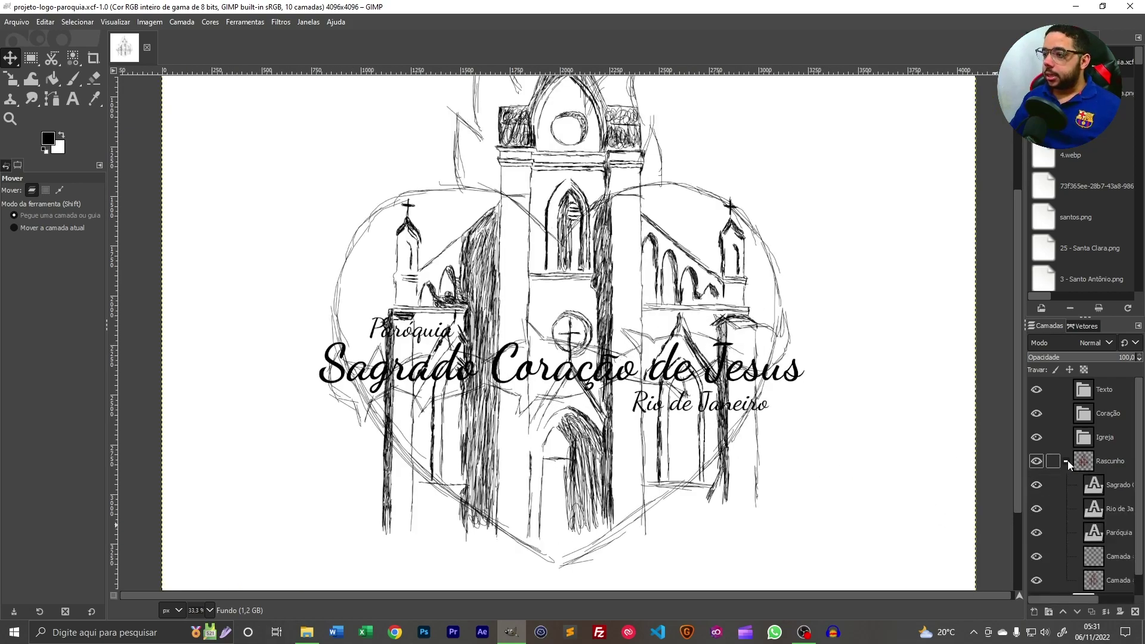
scroll(1089, 494, down, 1)
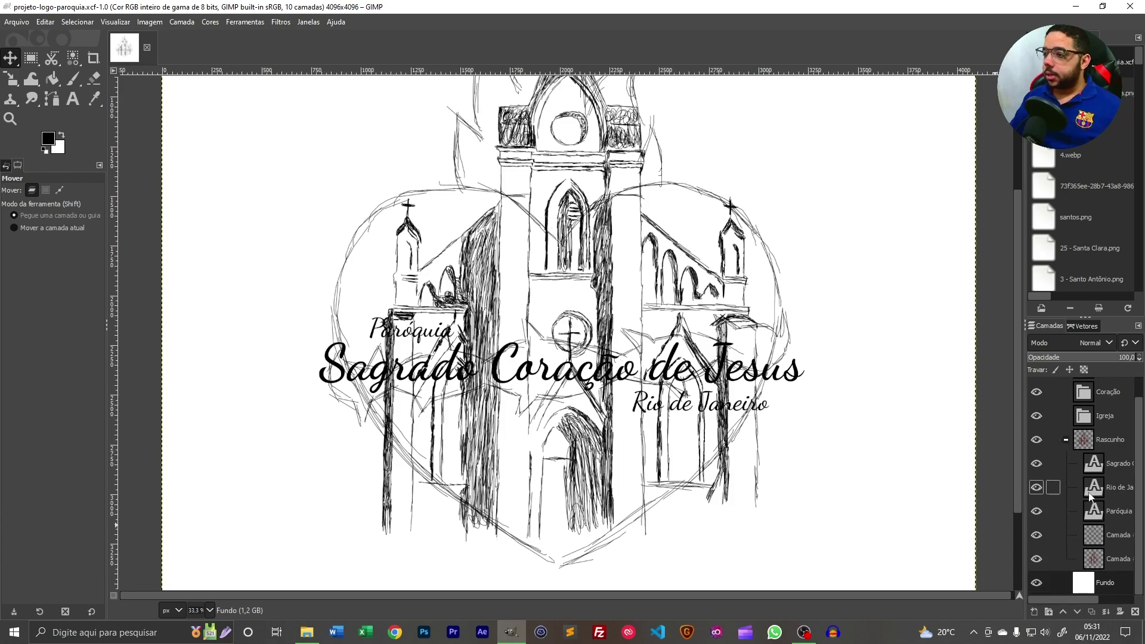
click(1038, 464)
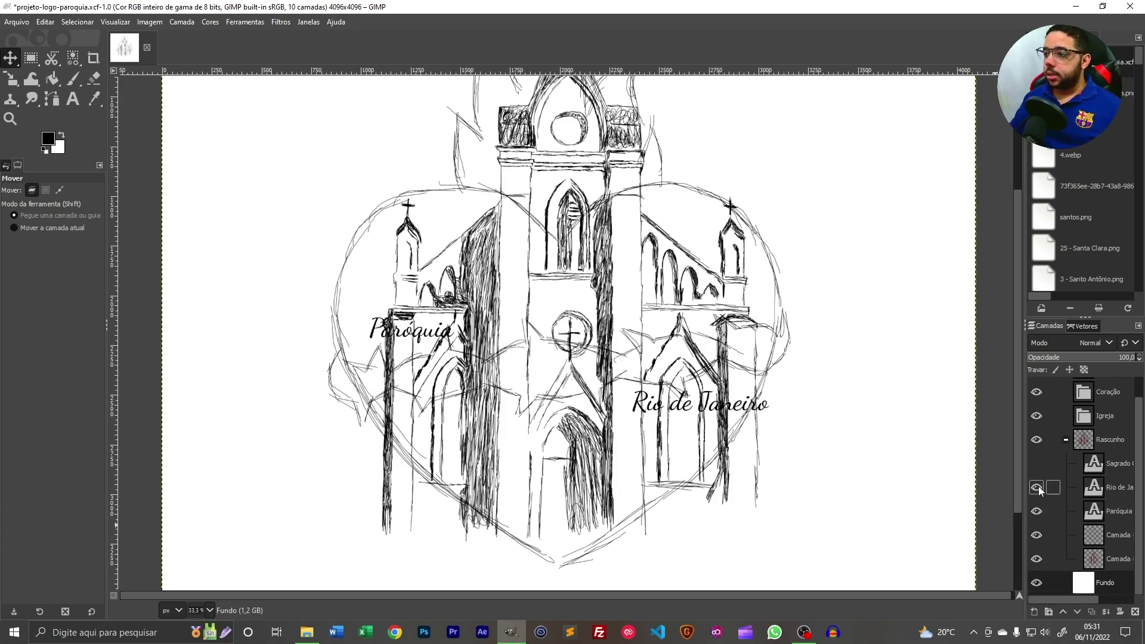
click(1037, 488)
click(1038, 511)
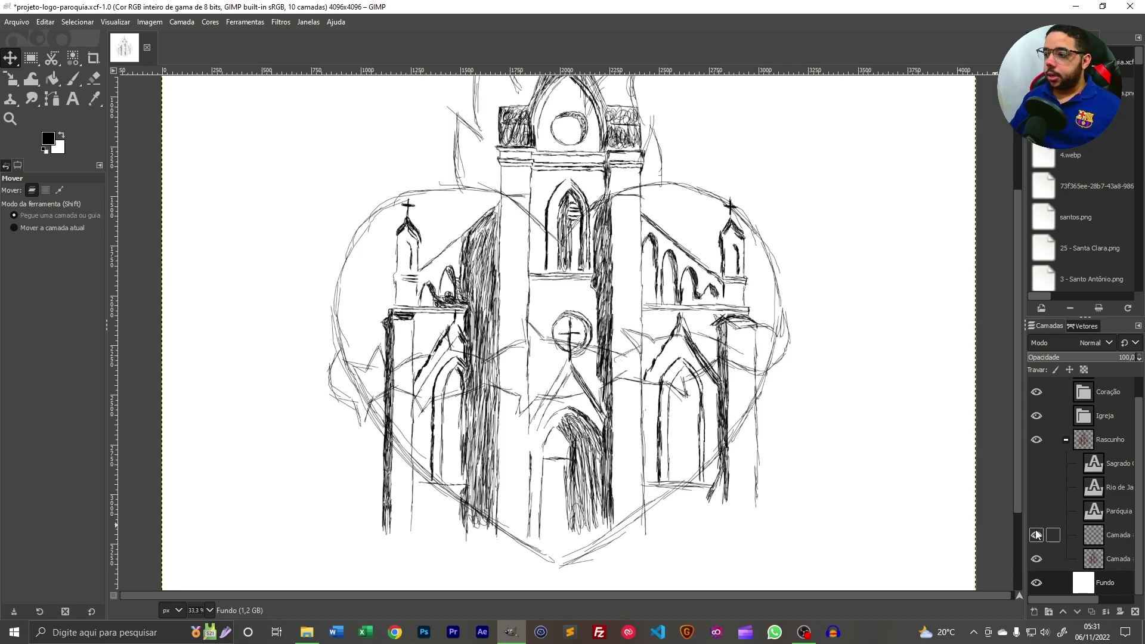
click(1037, 535)
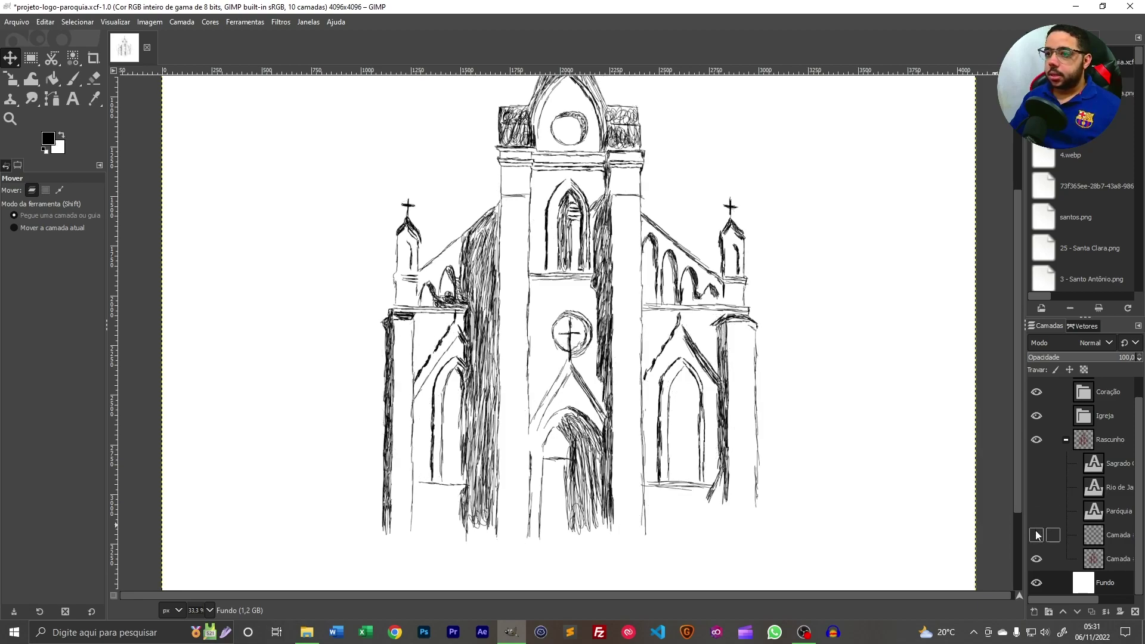
- Collapse the Rascunho group and lower the whole group's opacity to 15.9
click(1096, 559)
click(1066, 440)
click(1097, 459)
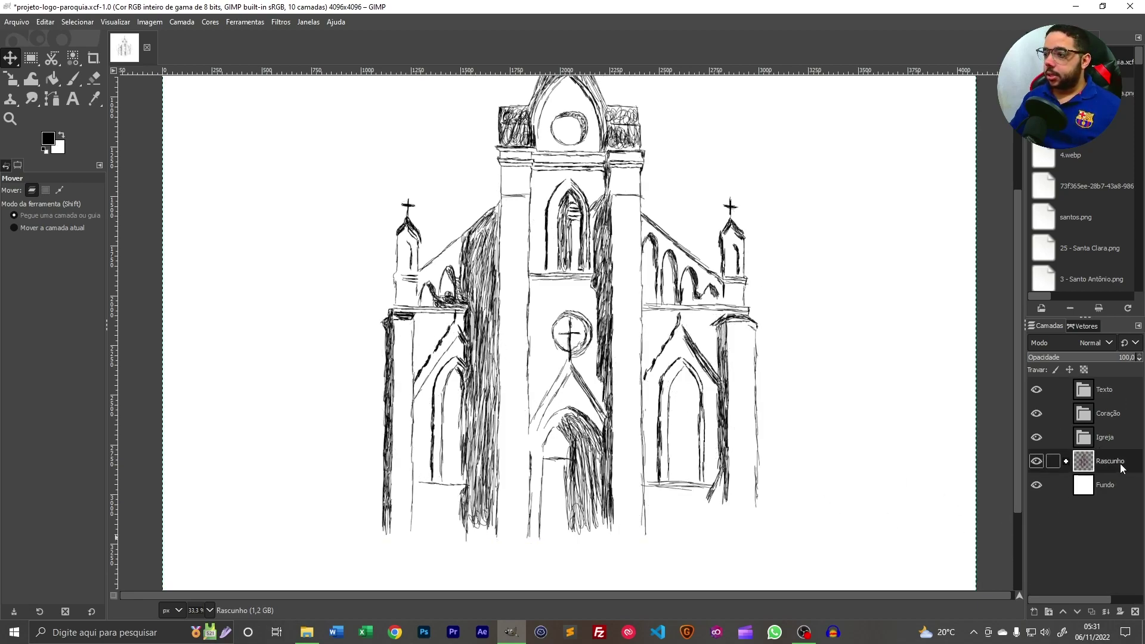
drag(1131, 362, 1049, 357)
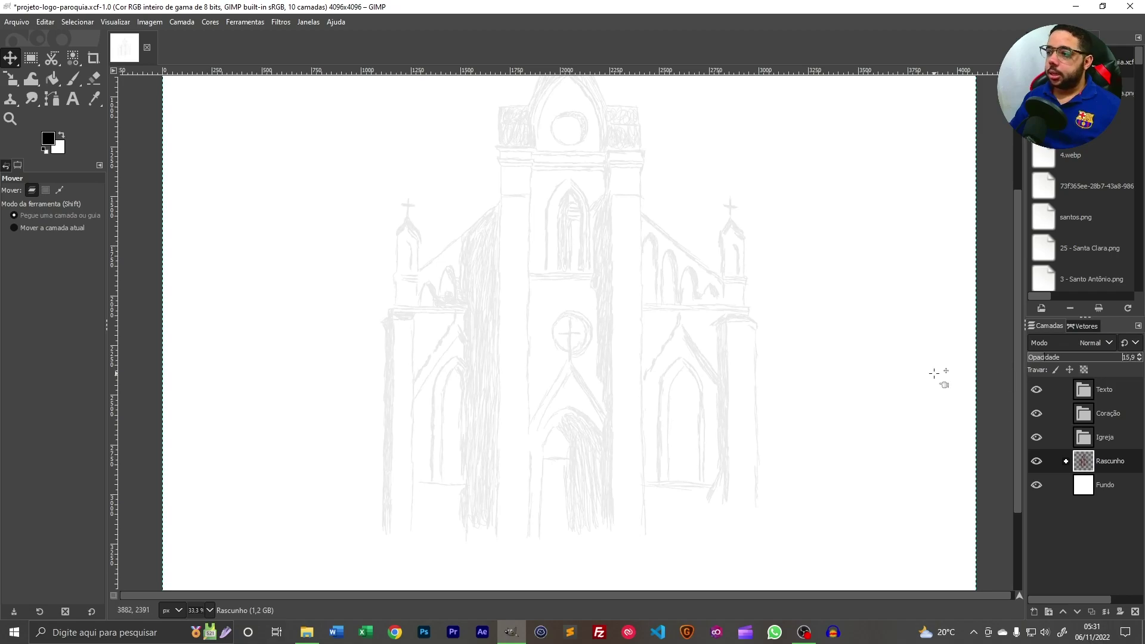
- Create a 4096 × 4096 px layer filled with transparency (Transparência) inside the Igreja group, keeping the name Camada
click(1084, 440)
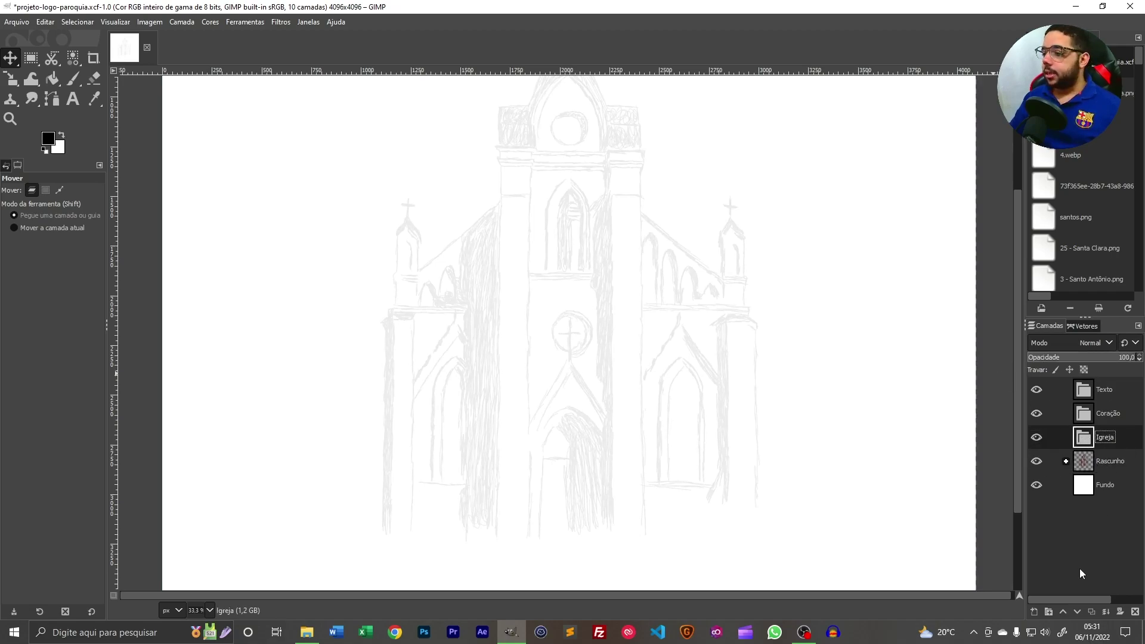
click(1035, 611)
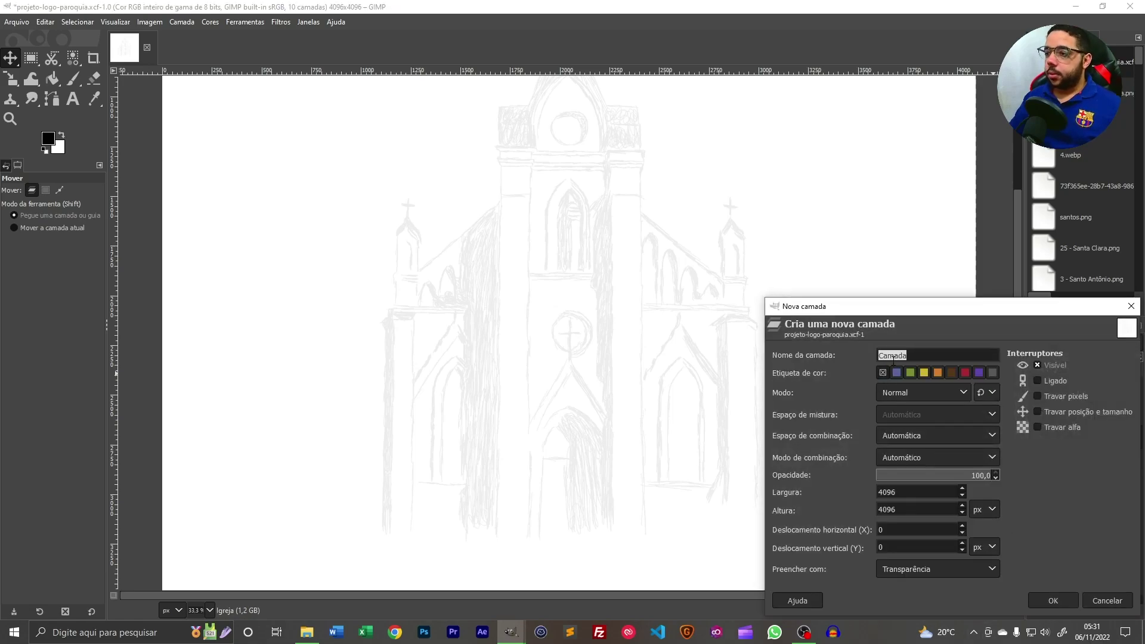
click(881, 573)
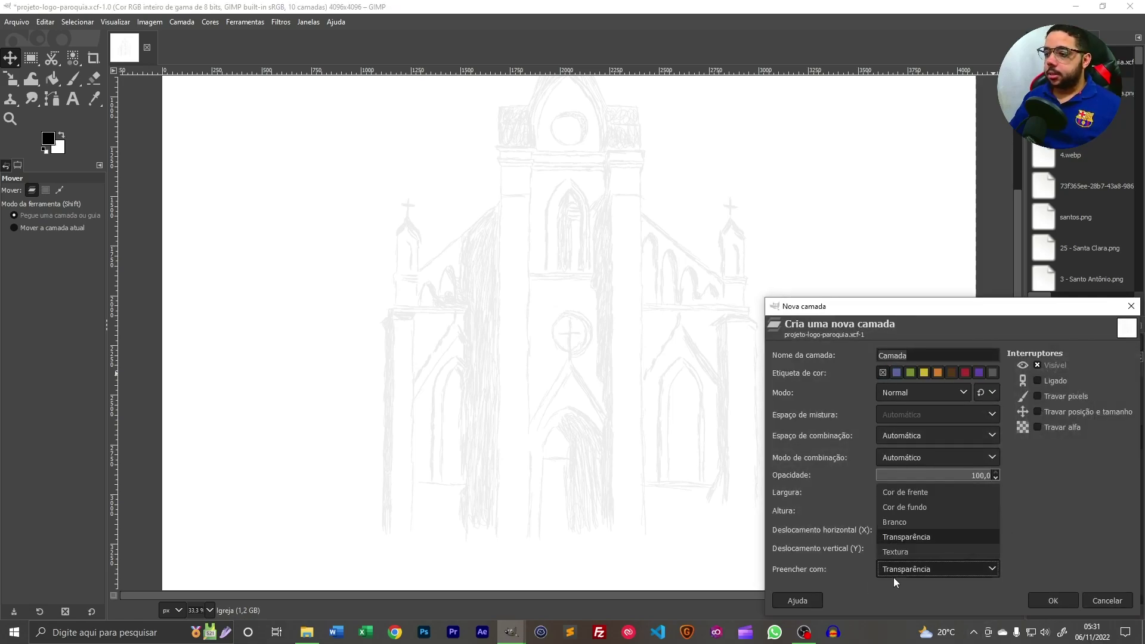
click(920, 538)
click(1051, 601)
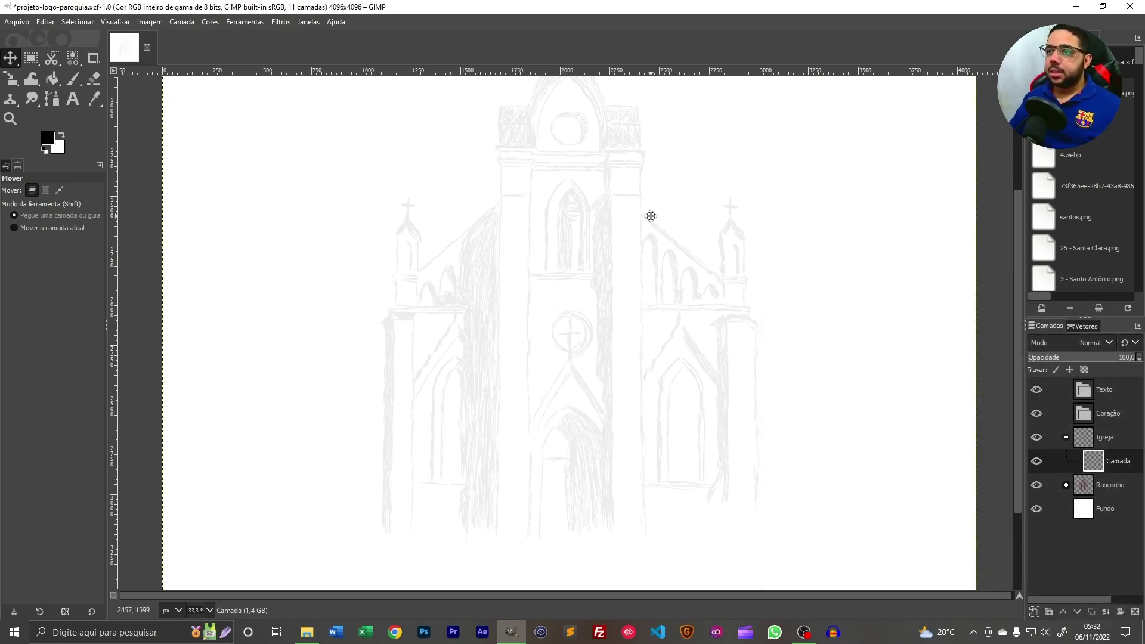
- Display the grid over the church sketch and hide it again
scroll(650, 376, up, 2)
scroll(662, 258, down, 2)
ctrl+scroll(639, 363, down, 1)
scroll(624, 419, right, 2)
scroll(609, 423, up, 1)
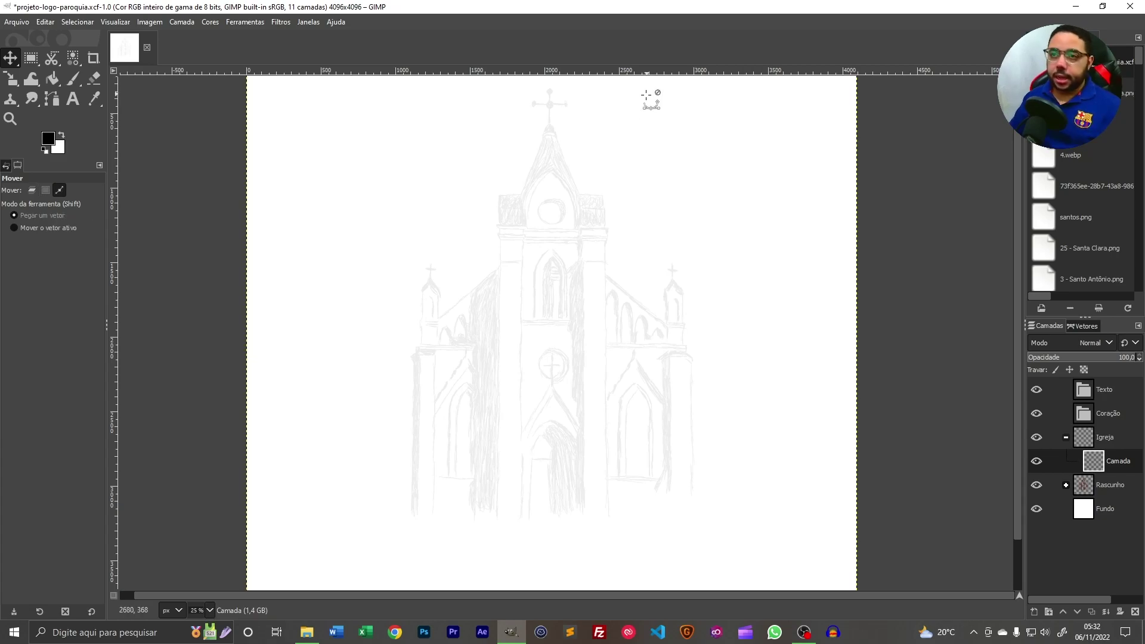
click(315, 27)
mouse_move(105, 22)
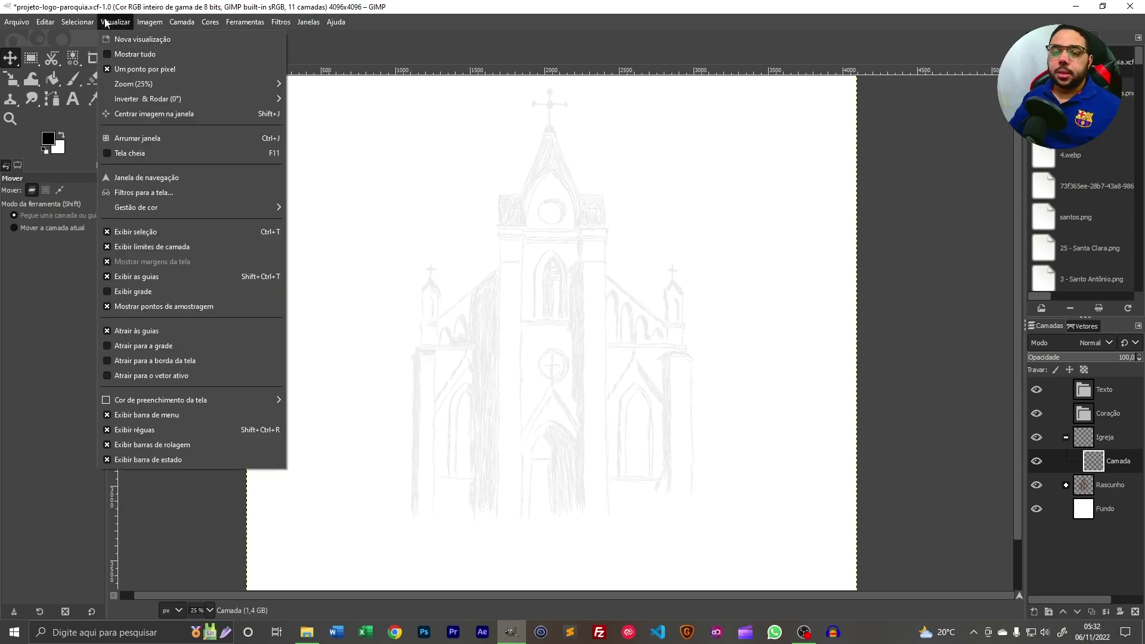
click(109, 292)
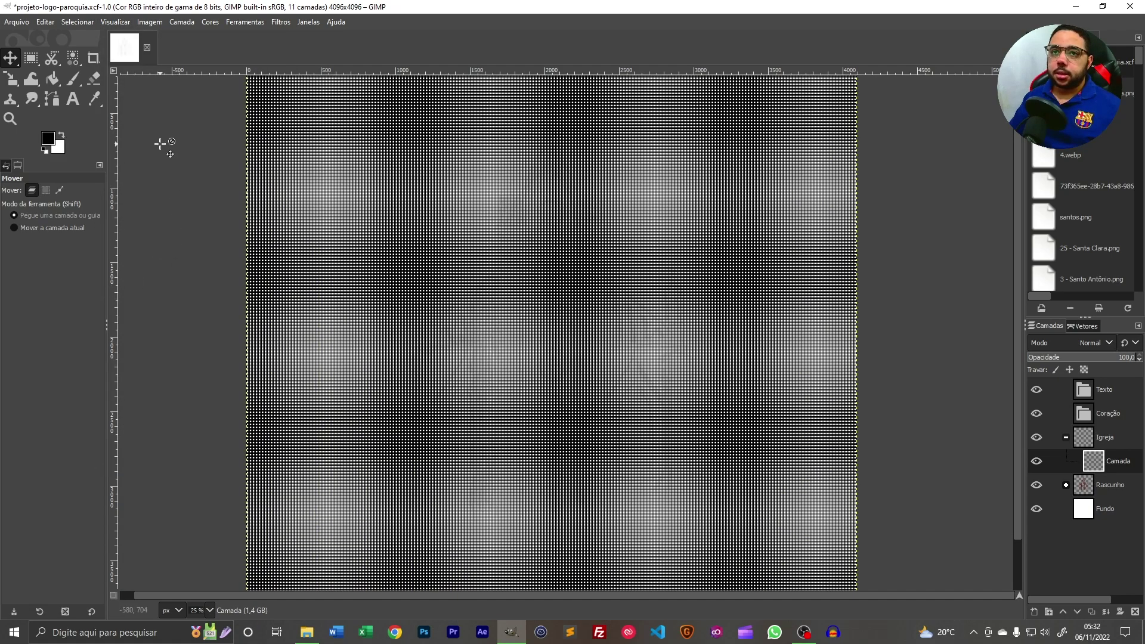
click(115, 22)
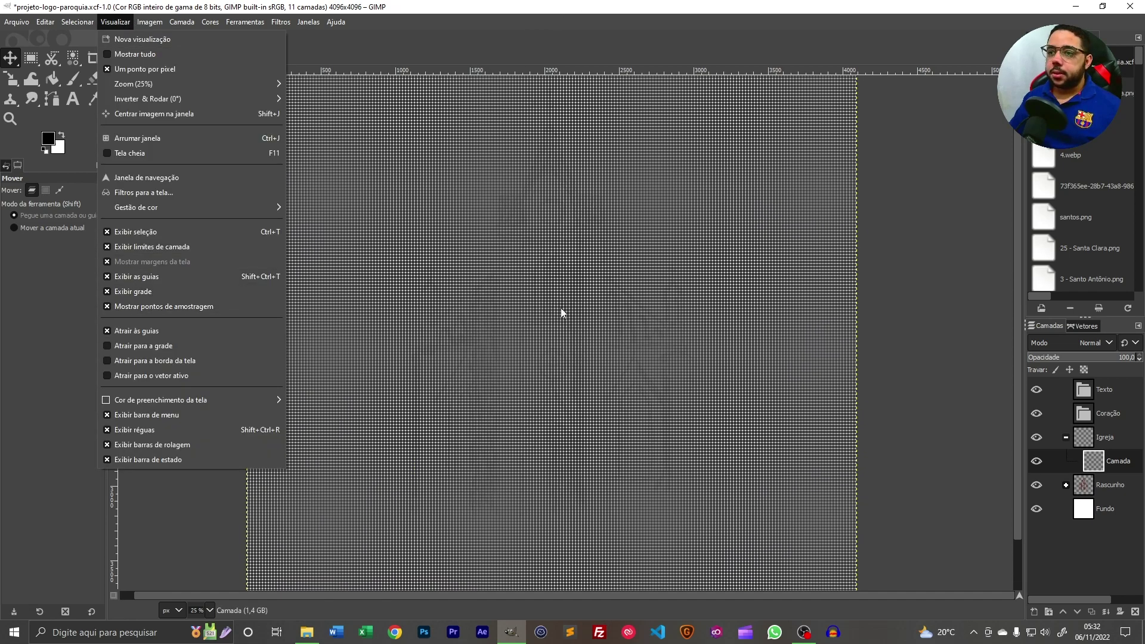
click(118, 293)
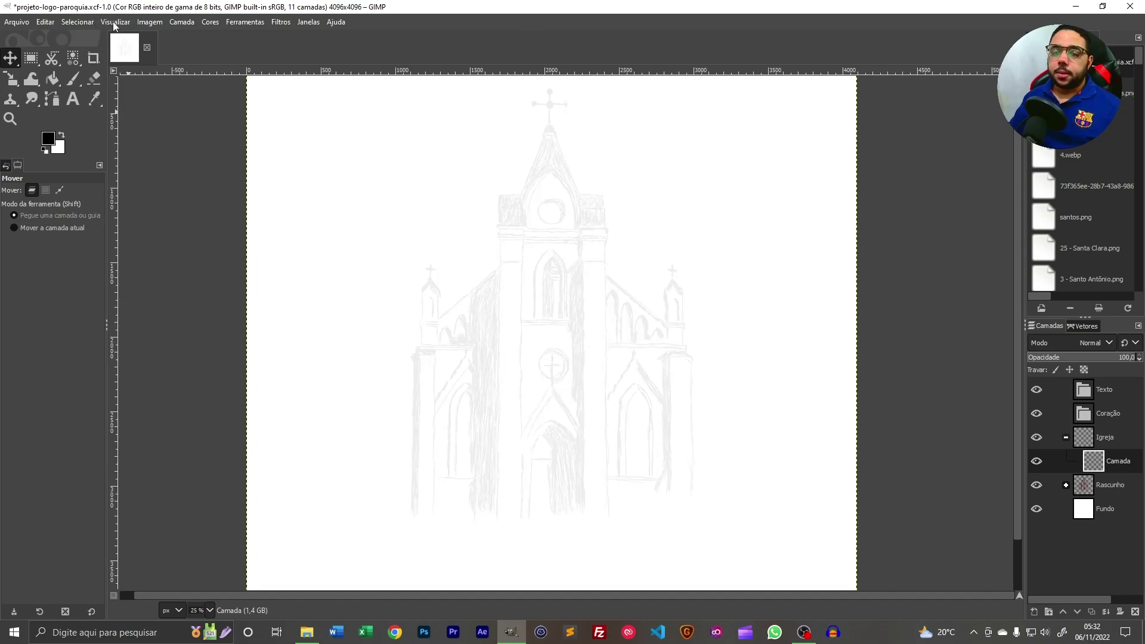
- Turn the display of guides off and back on
click(115, 22)
click(109, 278)
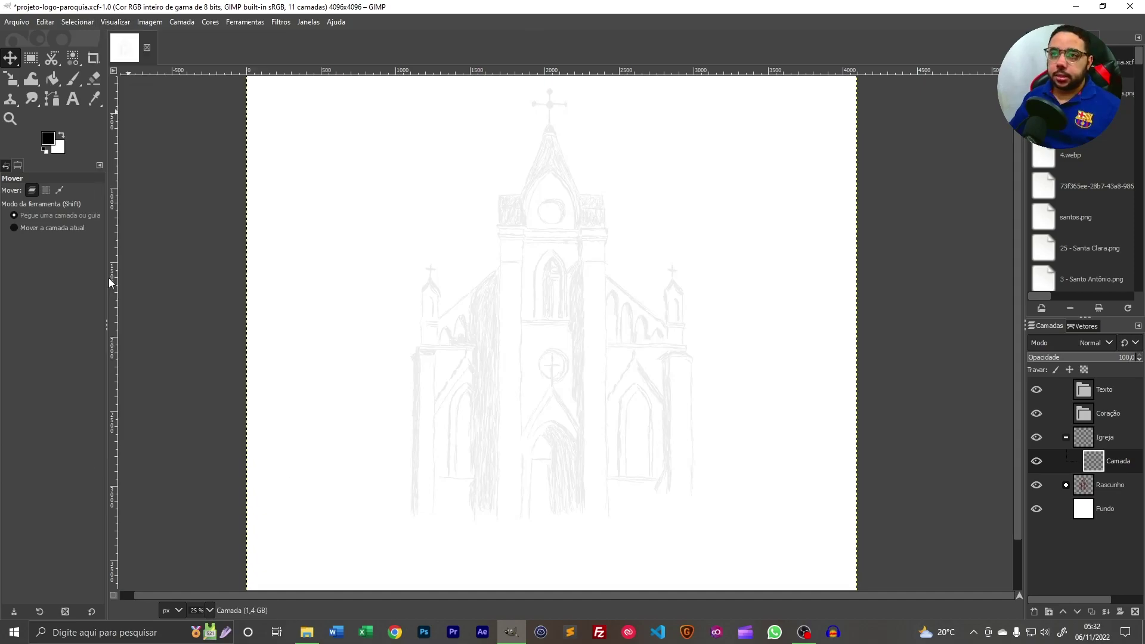
click(109, 22)
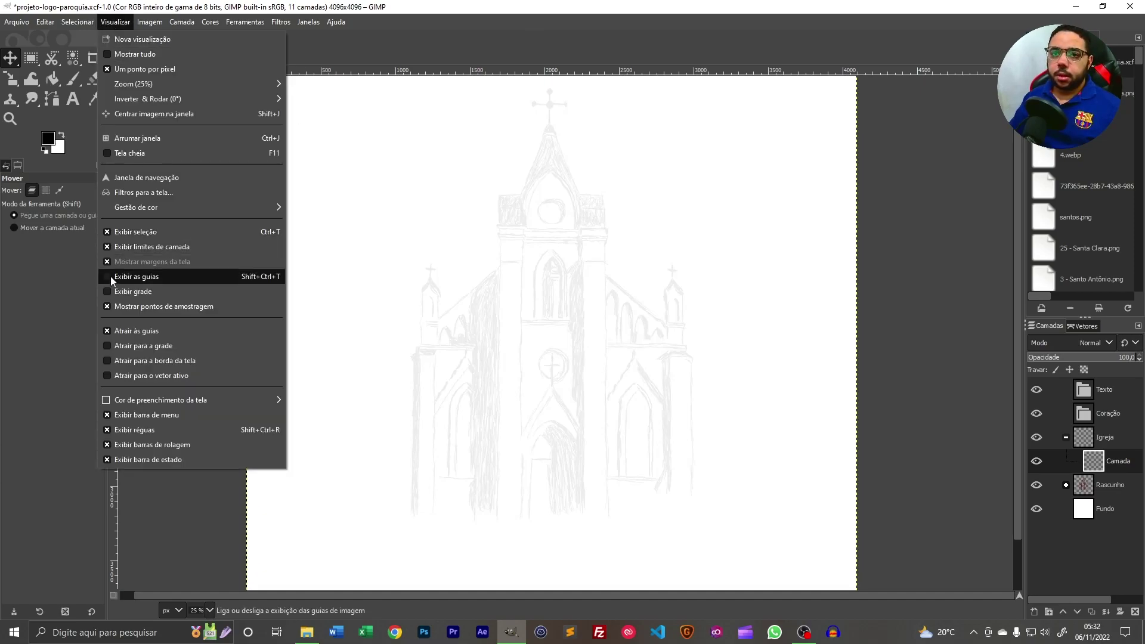
click(110, 279)
- Toggle the canvas rulers off and on, leaving them displayed
click(127, 22)
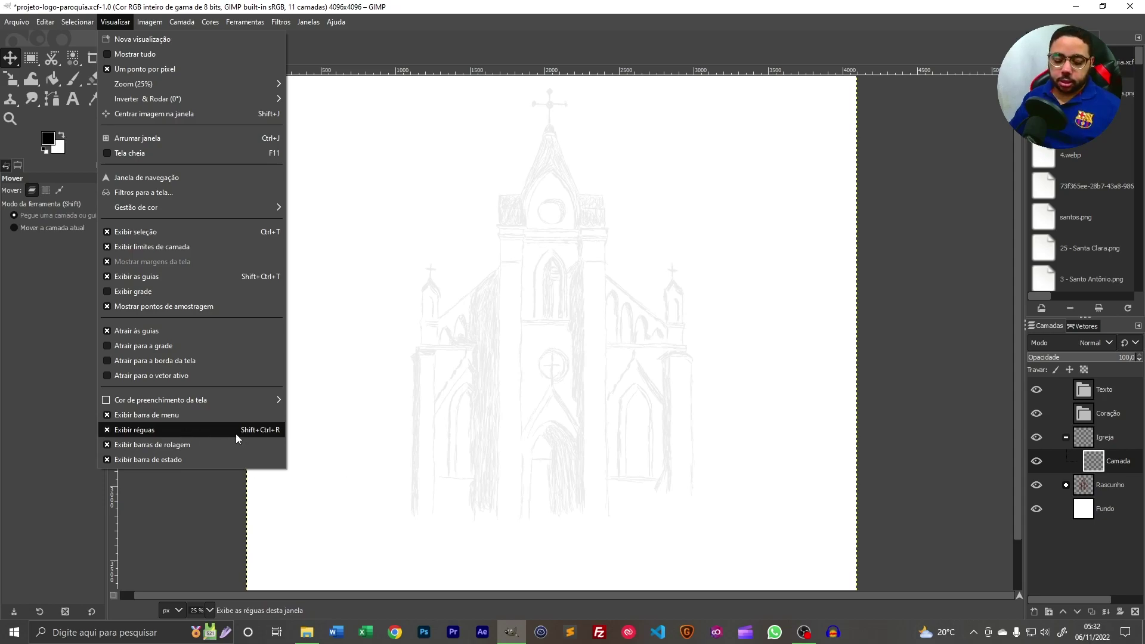
key(alt)
key(shift+ctrl+r)
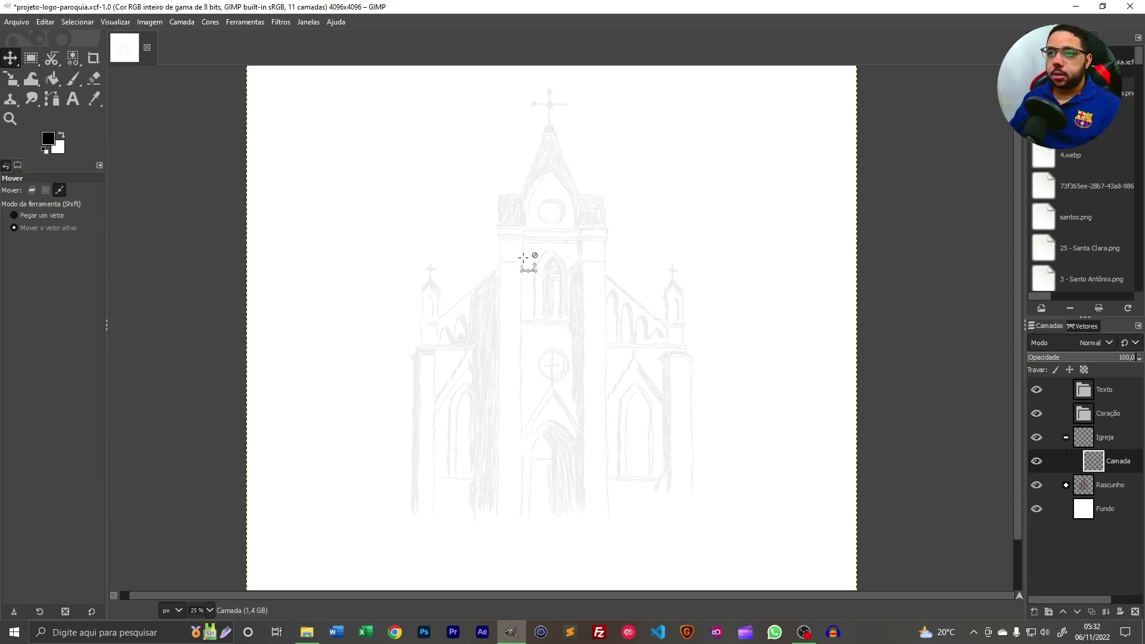
key(shift+ctrl+r)
key(shift+ctrl+r)
key(shift+ctrl+r)
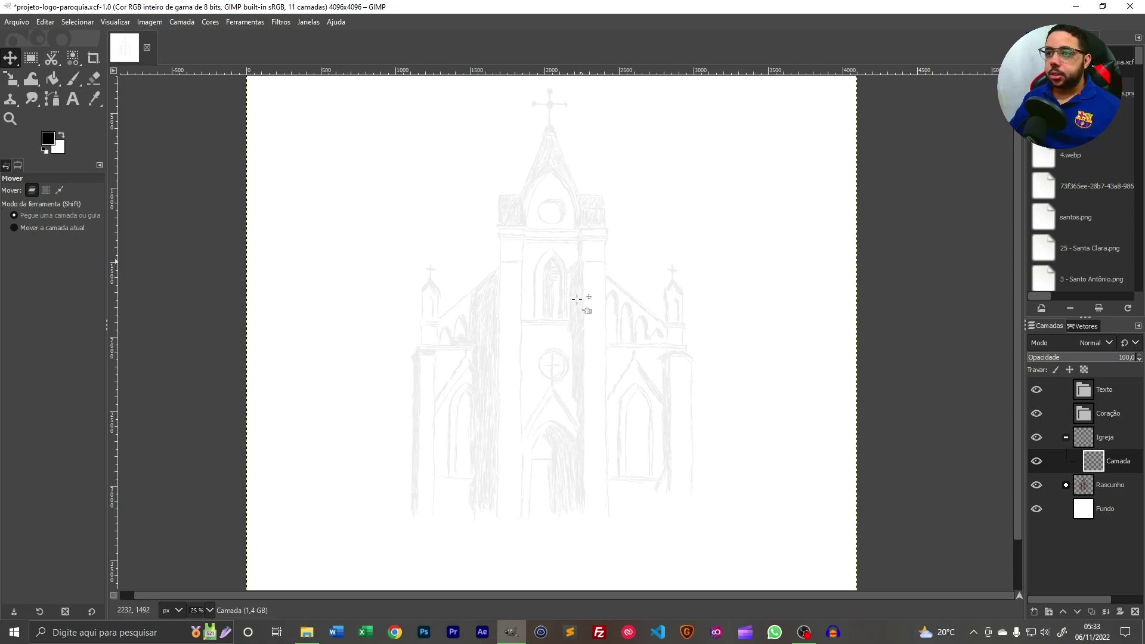
- Place three vertical guides along the church's left outer pillar, at about x = 1115, 1170 and 1280 px
scroll(422, 442, up, 1)
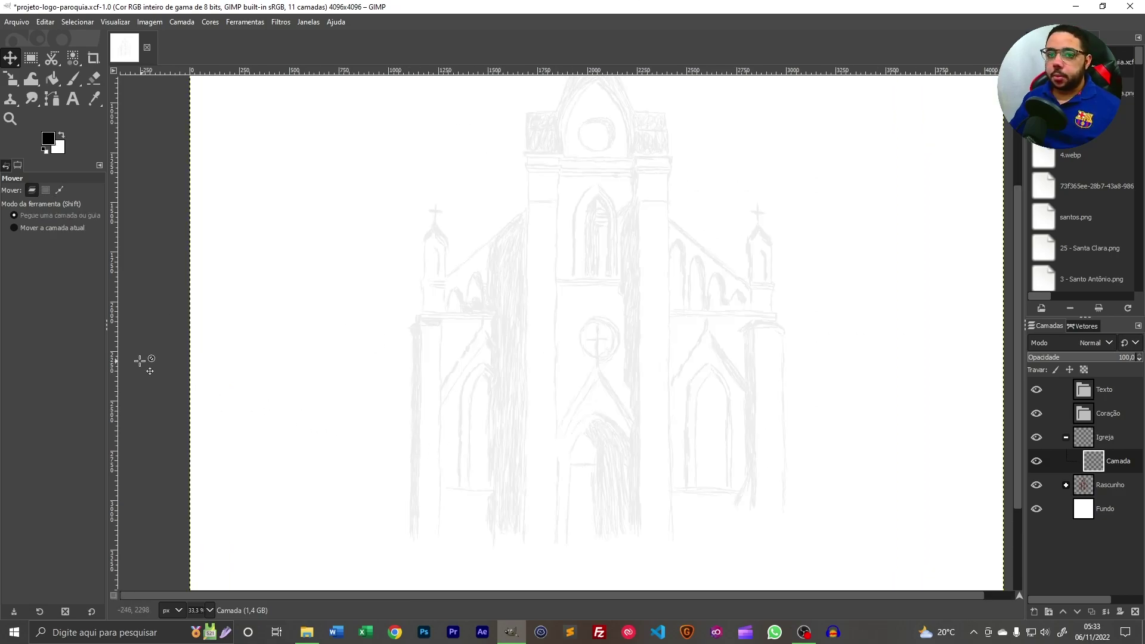
drag(125, 375, 414, 435)
drag(115, 409, 425, 447)
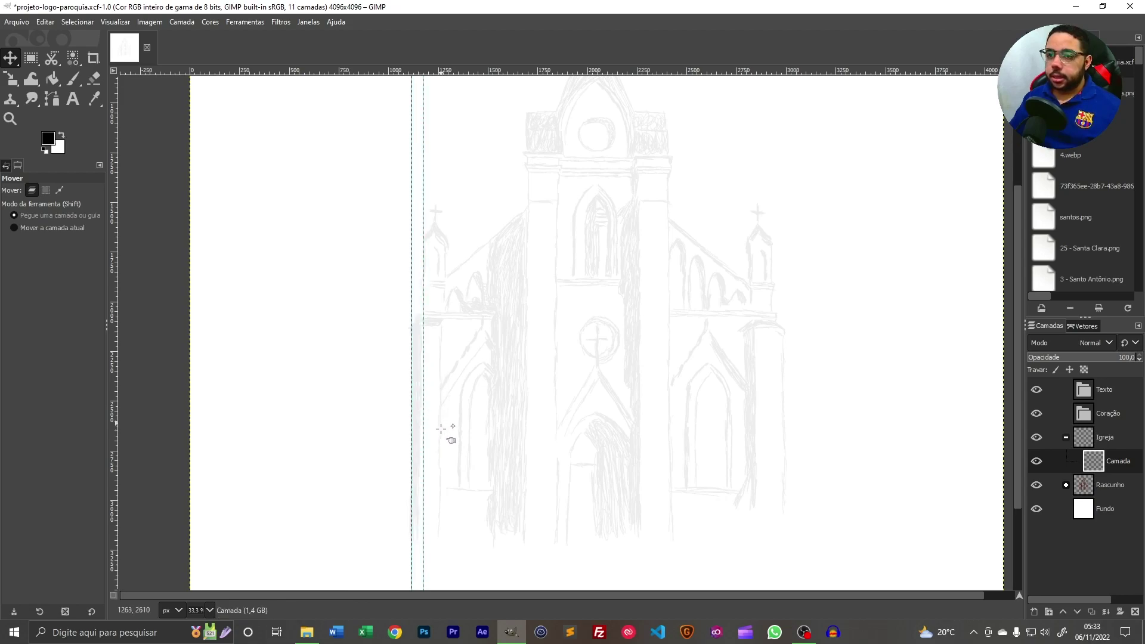
drag(113, 342, 445, 423)
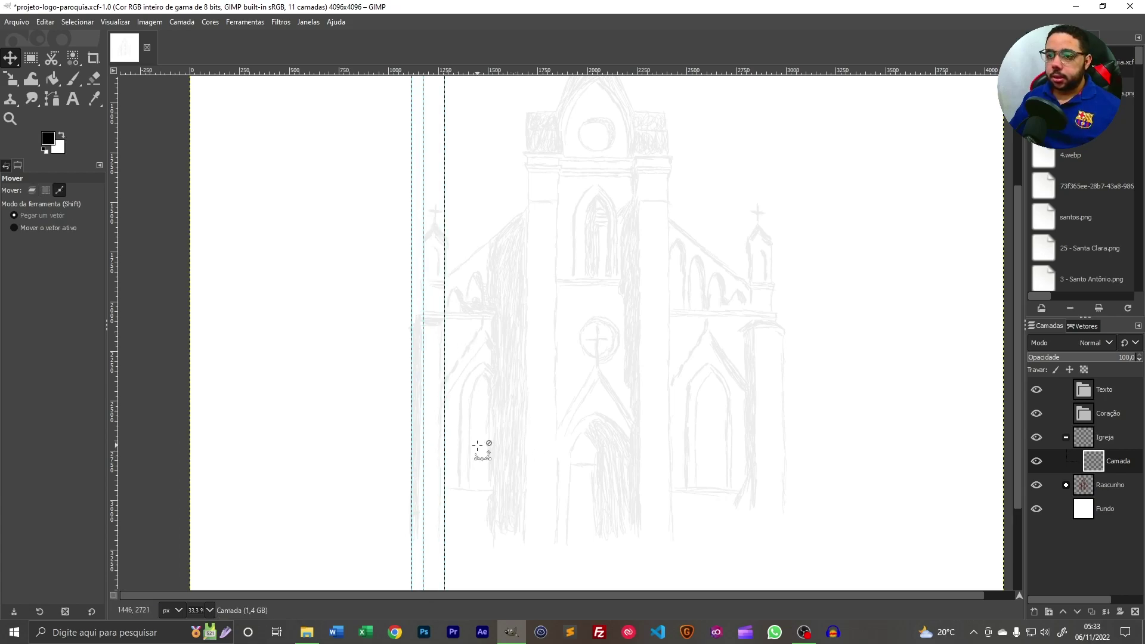
- Place a fourth vertical guide along the right side of the church's left window, at about x = 1465 px
scroll(478, 445, up, 1)
drag(480, 460, 427, 337)
scroll(450, 302, down, 2)
drag(464, 240, 463, 297)
drag(130, 343, 442, 419)
scroll(448, 427, up, 3)
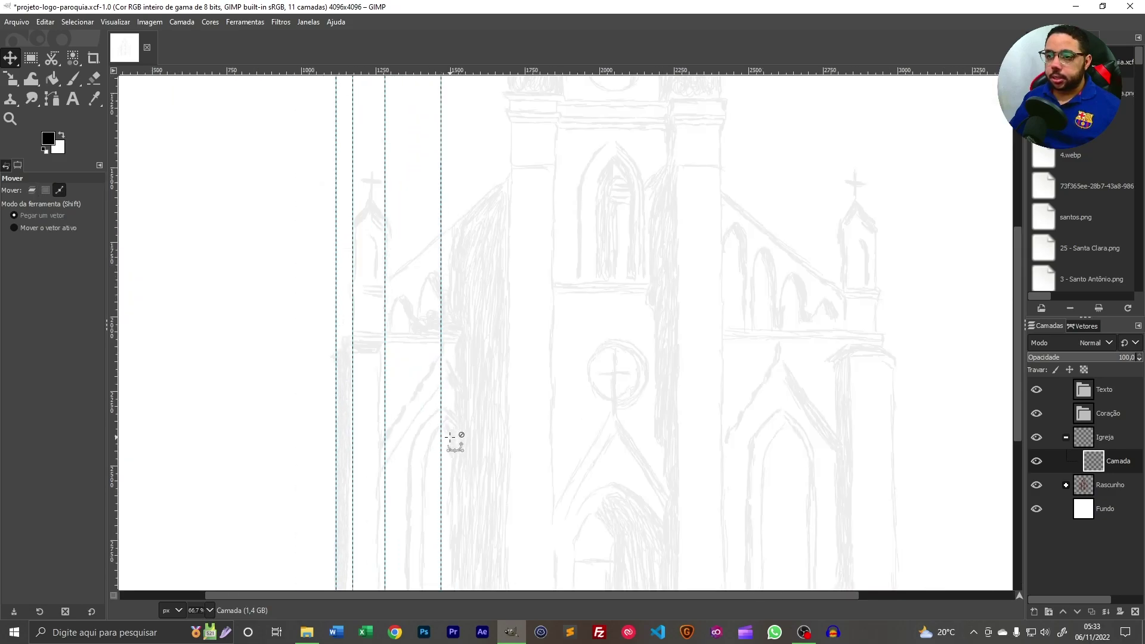
scroll(451, 438, down, 3)
scroll(473, 414, up, 1)
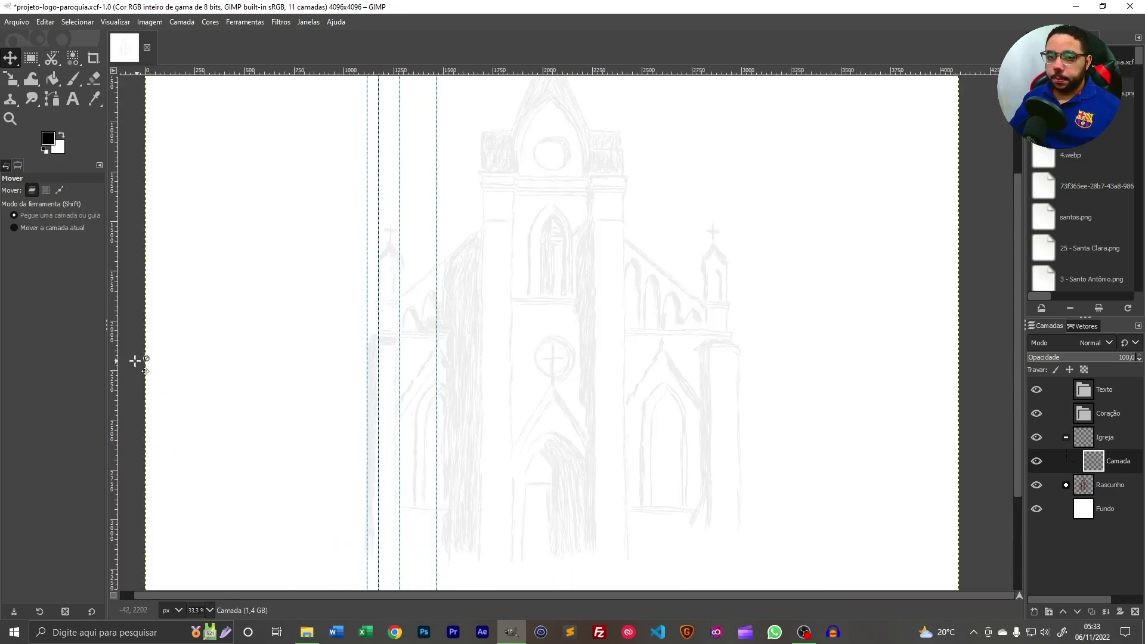
- Place five vertical guides across the church's central tower, at about x = 1705, 1845, 2040, 2240 and 2405 px
drag(114, 380, 485, 484)
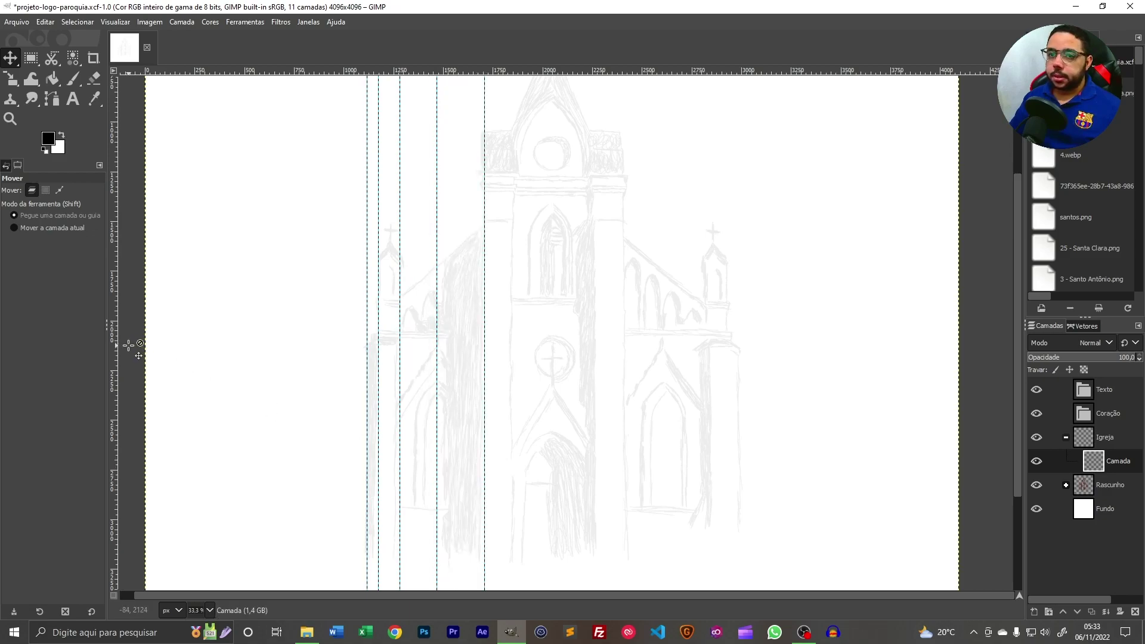
drag(116, 343, 512, 455)
drag(630, 408, 573, 515)
drag(114, 328, 495, 430)
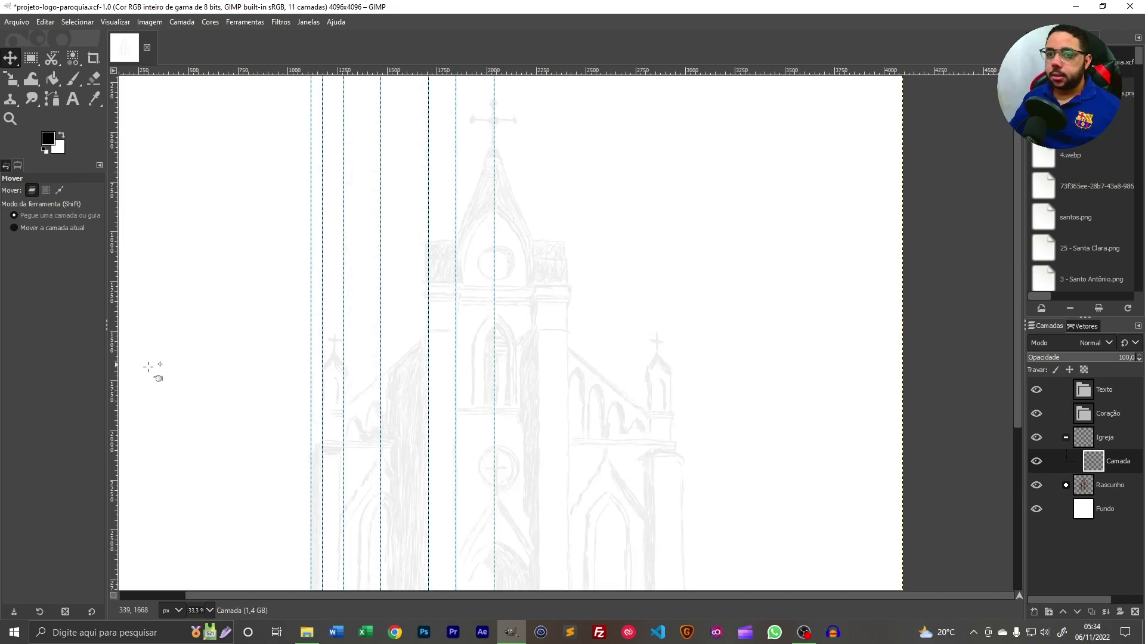
drag(111, 380, 535, 452)
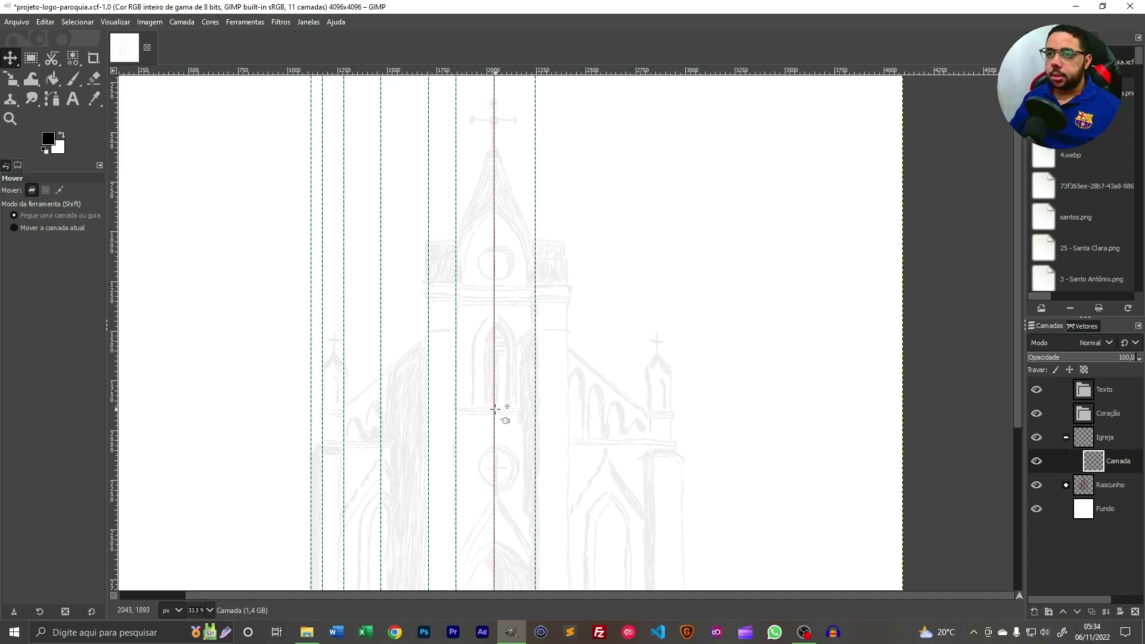
drag(113, 383, 567, 421)
- Place four vertical guides along the church's right wing and outer pillar, at about x = 2600, 2835, 2985 and 2930 px
scroll(567, 420, down, 1)
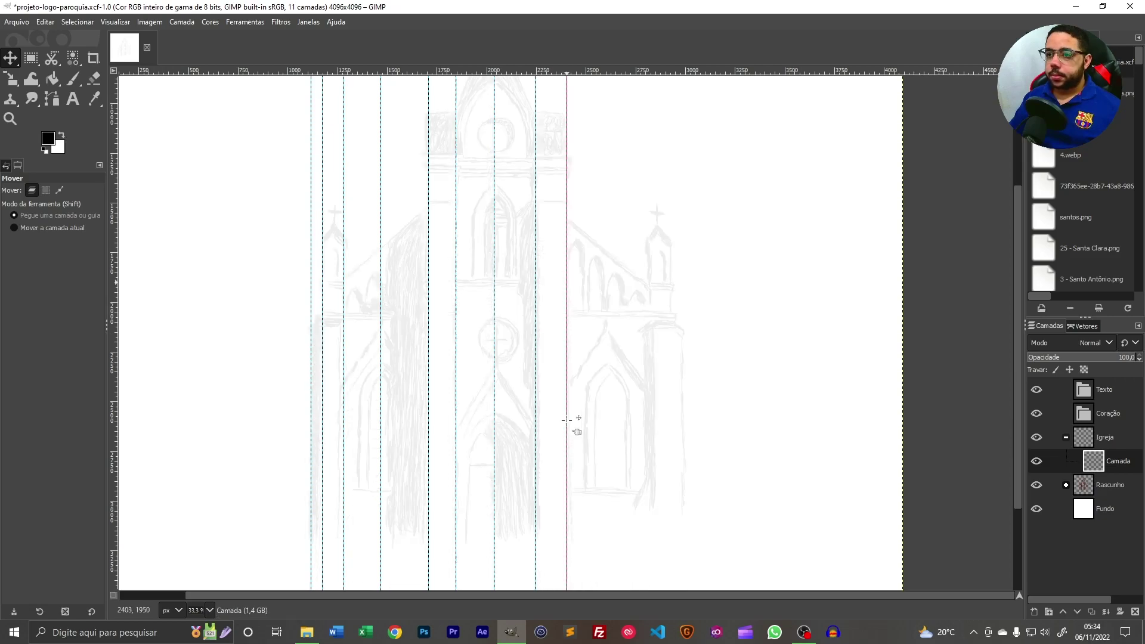
drag(112, 332, 607, 424)
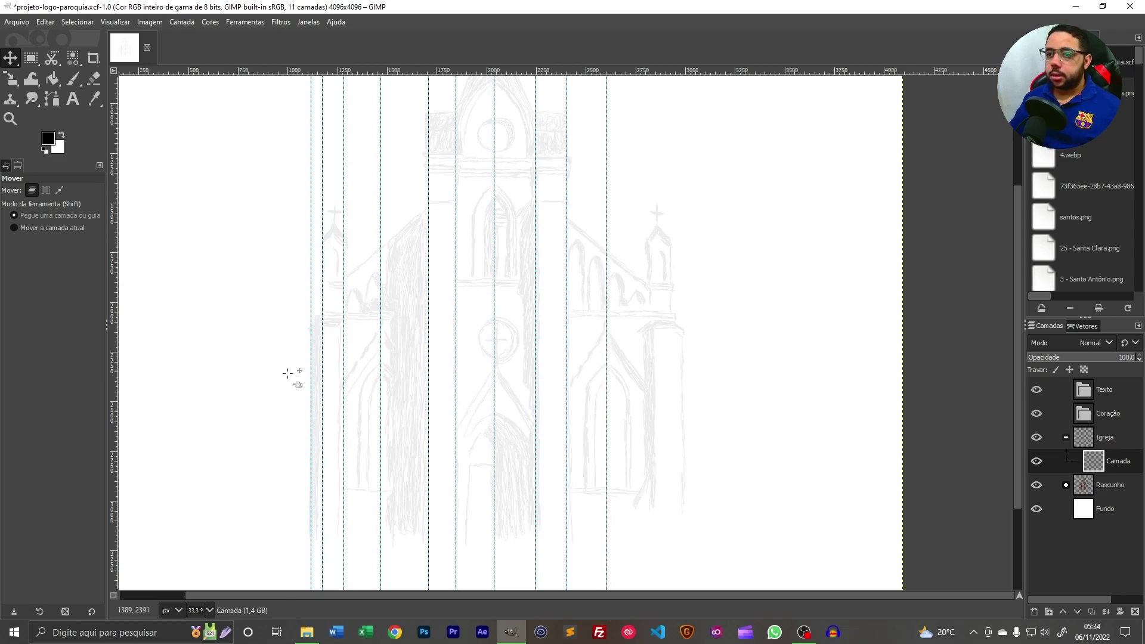
drag(110, 380, 652, 486)
drag(114, 378, 684, 444)
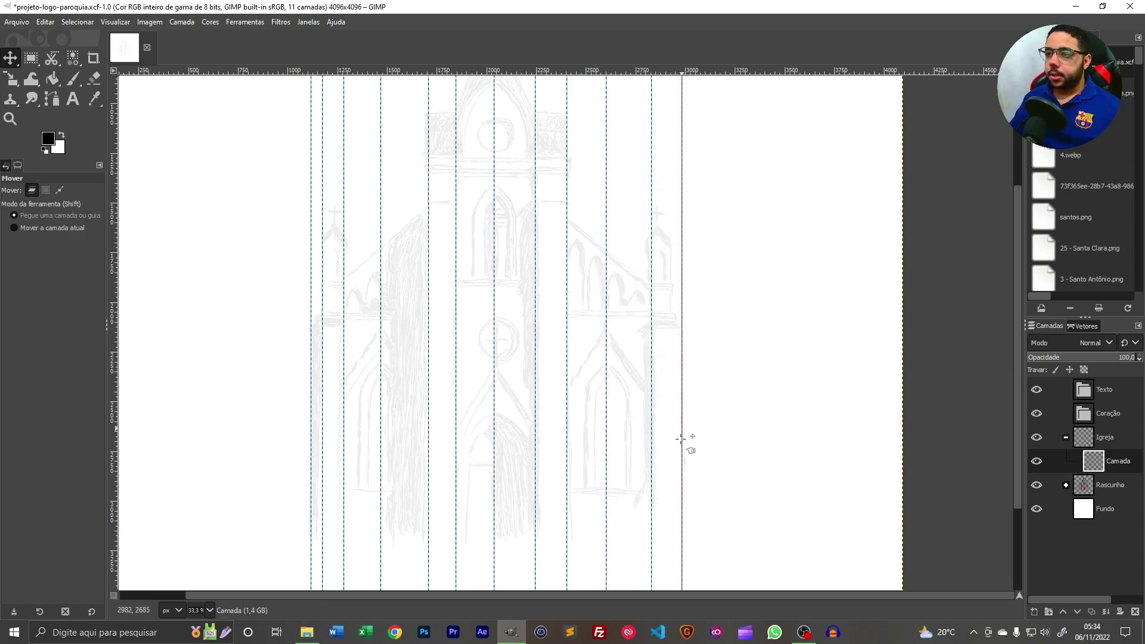
drag(116, 285, 671, 352)
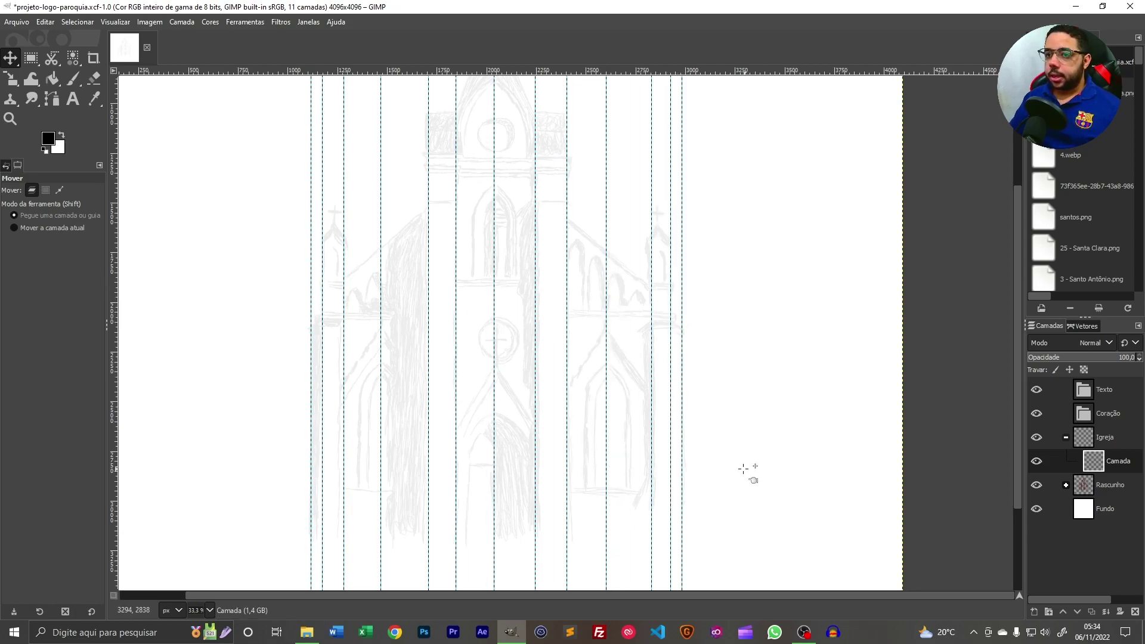
- Draw a straight, diagonal two-point test path with the Paths tool in the blank area right of the left turret's cross
scroll(334, 469, down, 2)
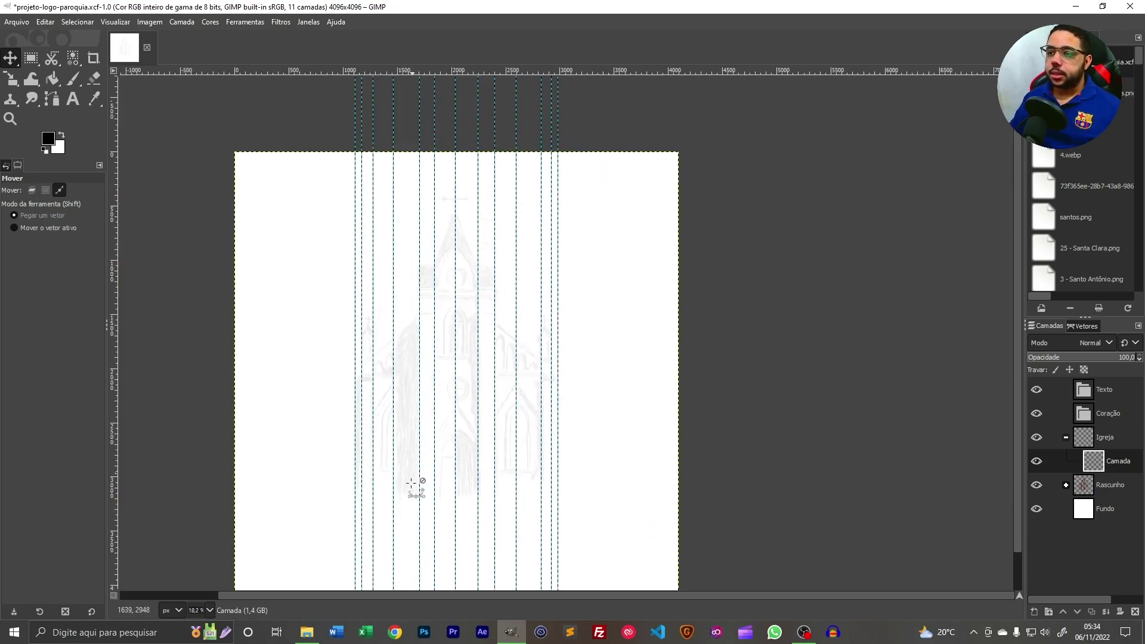
scroll(330, 501, up, 1)
drag(585, 275, 558, 266)
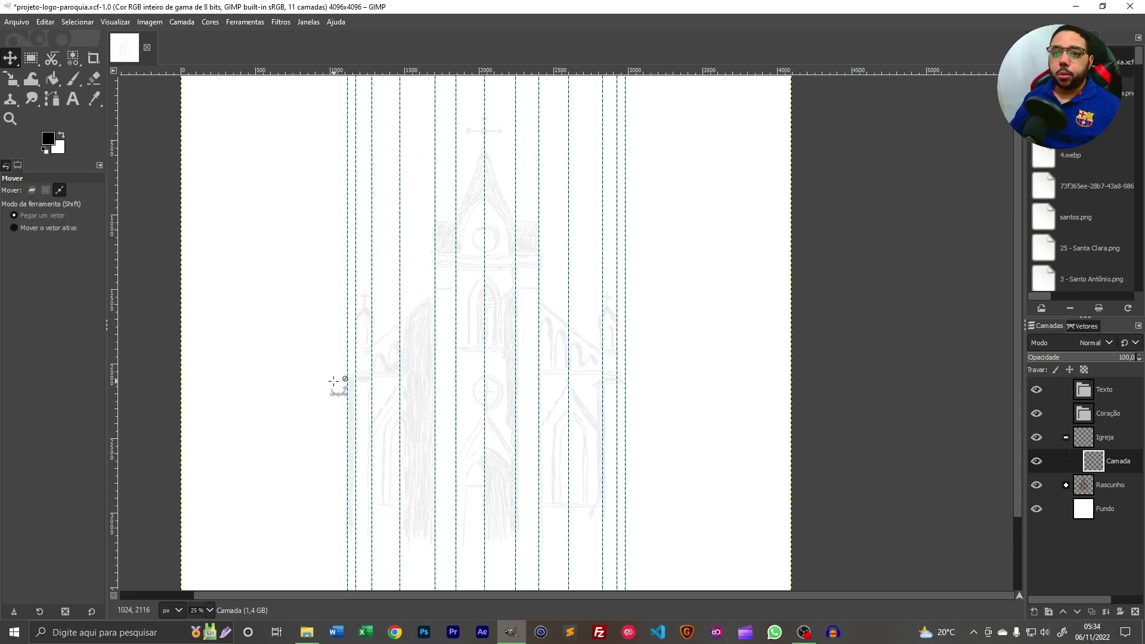
scroll(370, 357, up, 7)
drag(367, 229, 459, 497)
drag(422, 152, 447, 371)
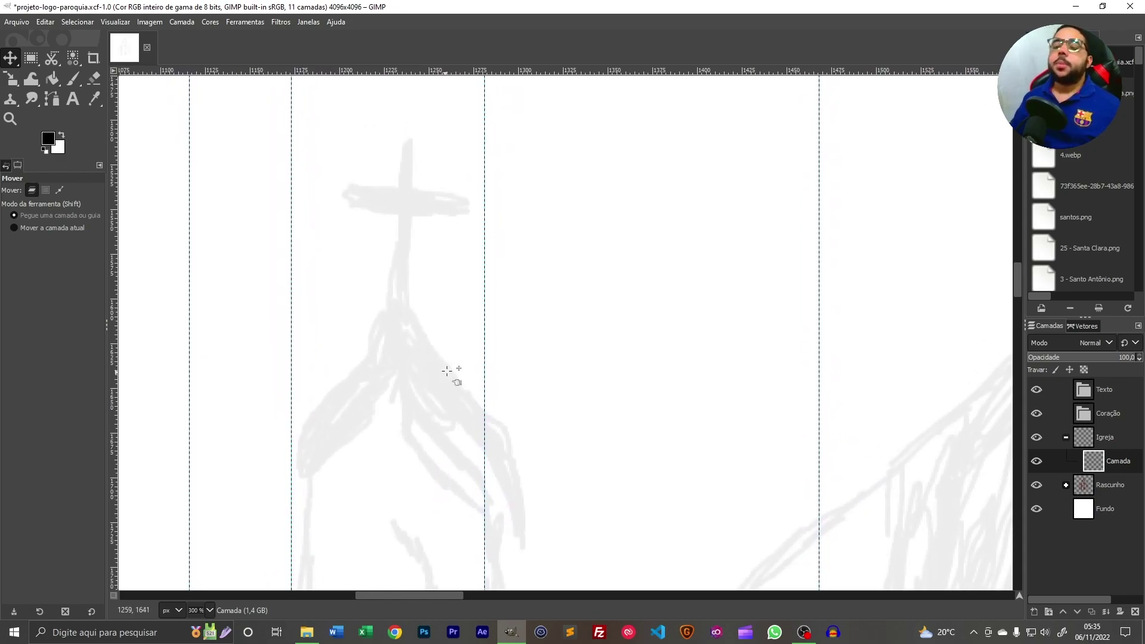
click(48, 105)
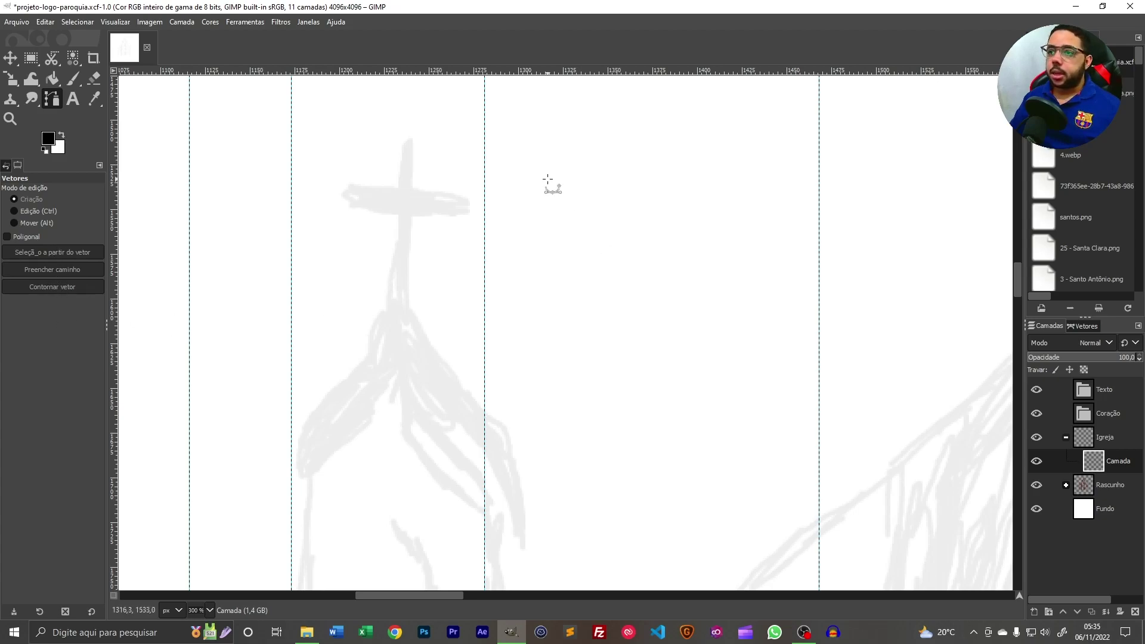
click(540, 337)
click(696, 120)
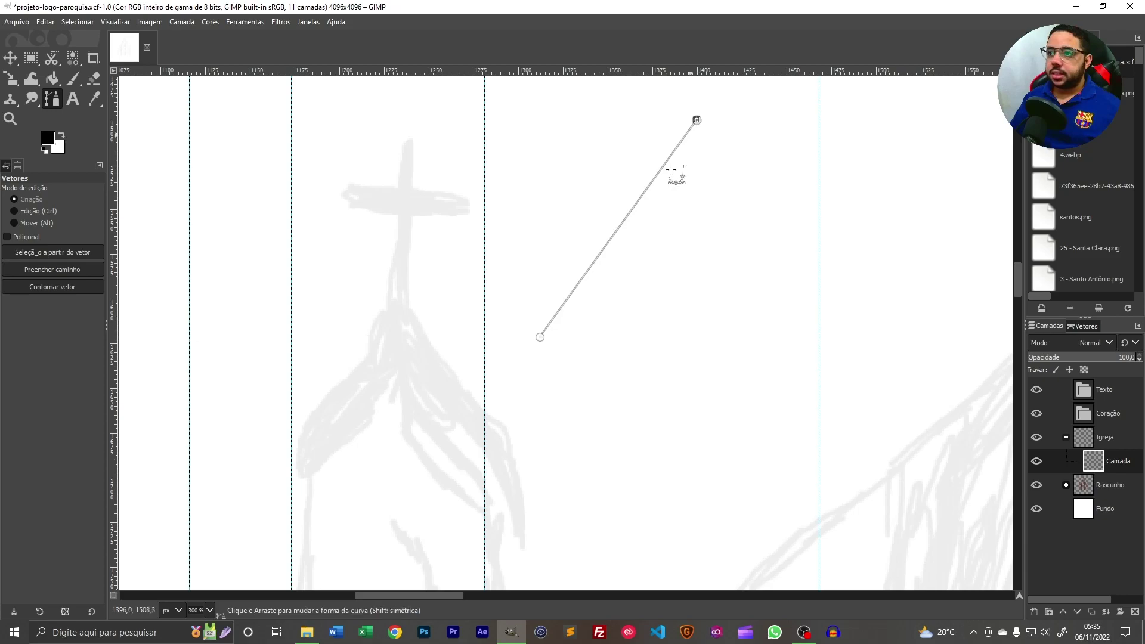
- Stroke the test path with a solid 10 px black line, looking through the line style and dash presets without changing them
click(66, 287)
mouse_move(113, 194)
mouse_down()
mouse_move(364, 267)
mouse_move(740, 248)
mouse_up()
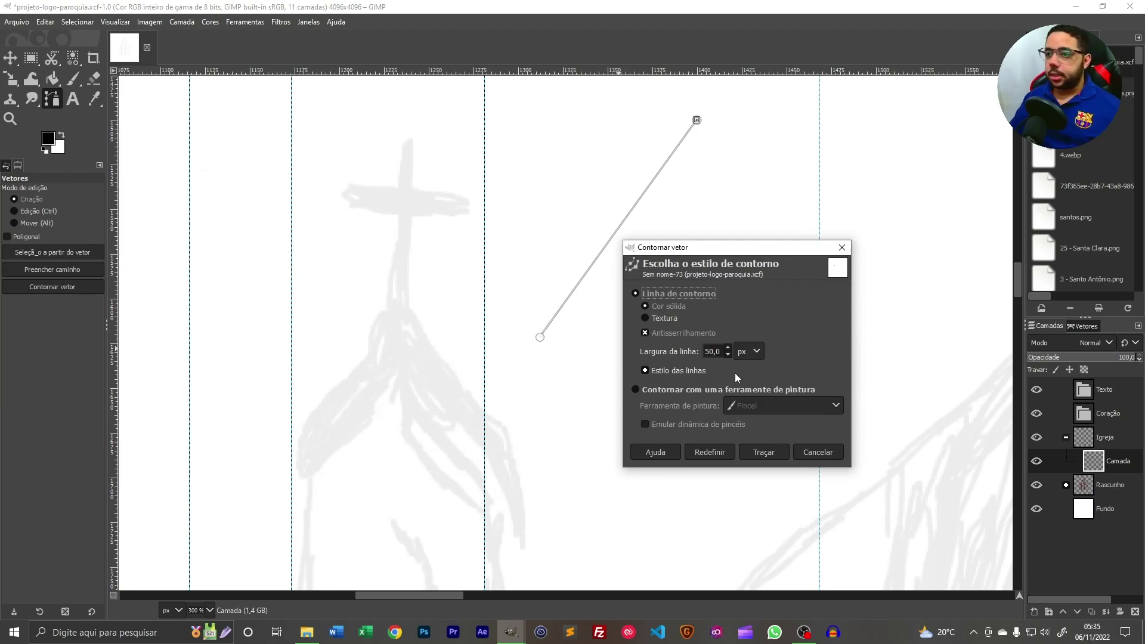
click(728, 355)
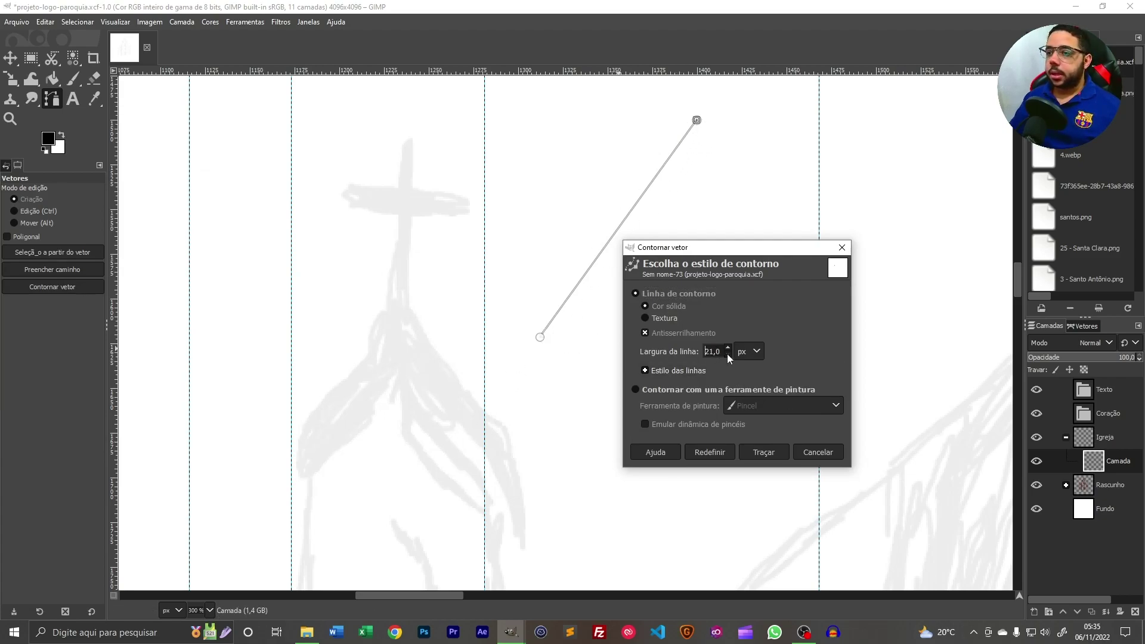
click(728, 348)
click(728, 347)
click(645, 370)
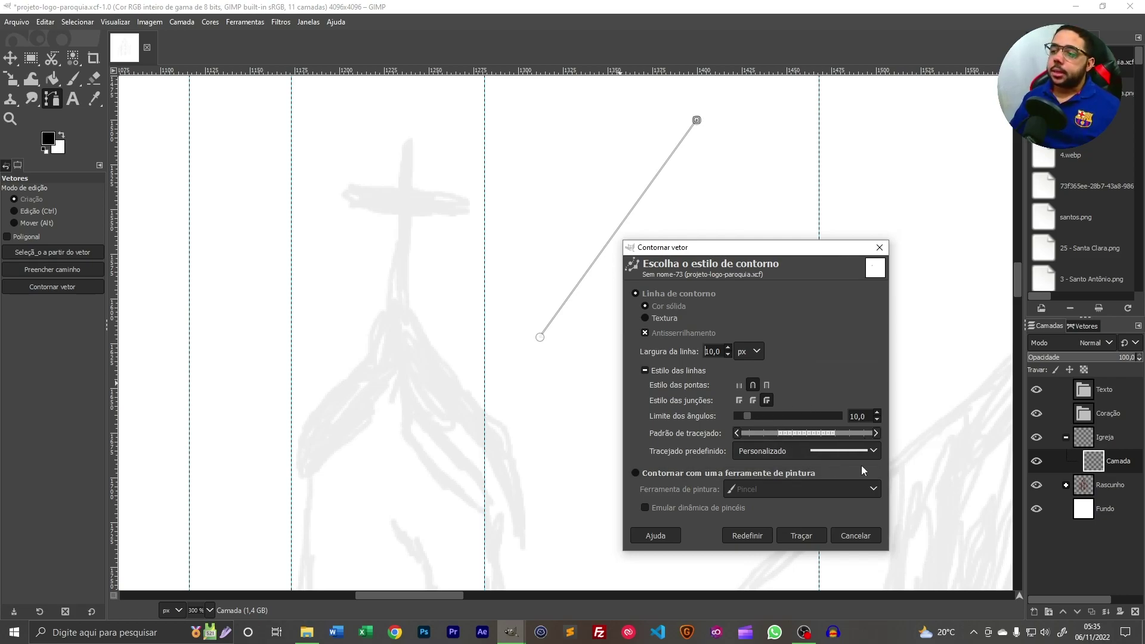
click(818, 451)
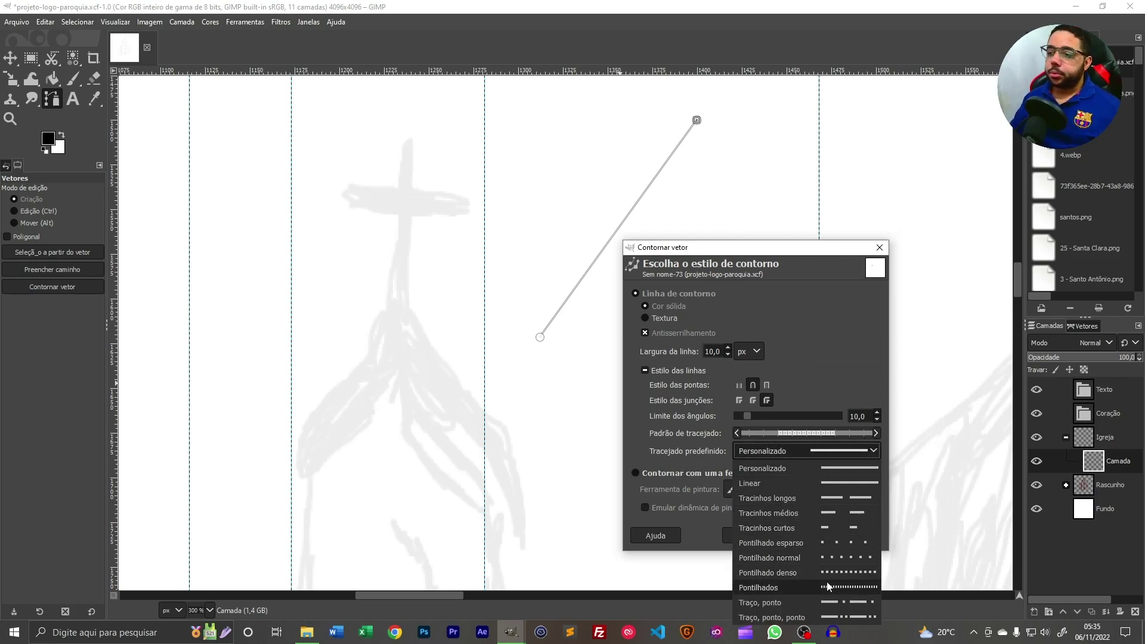
click(688, 370)
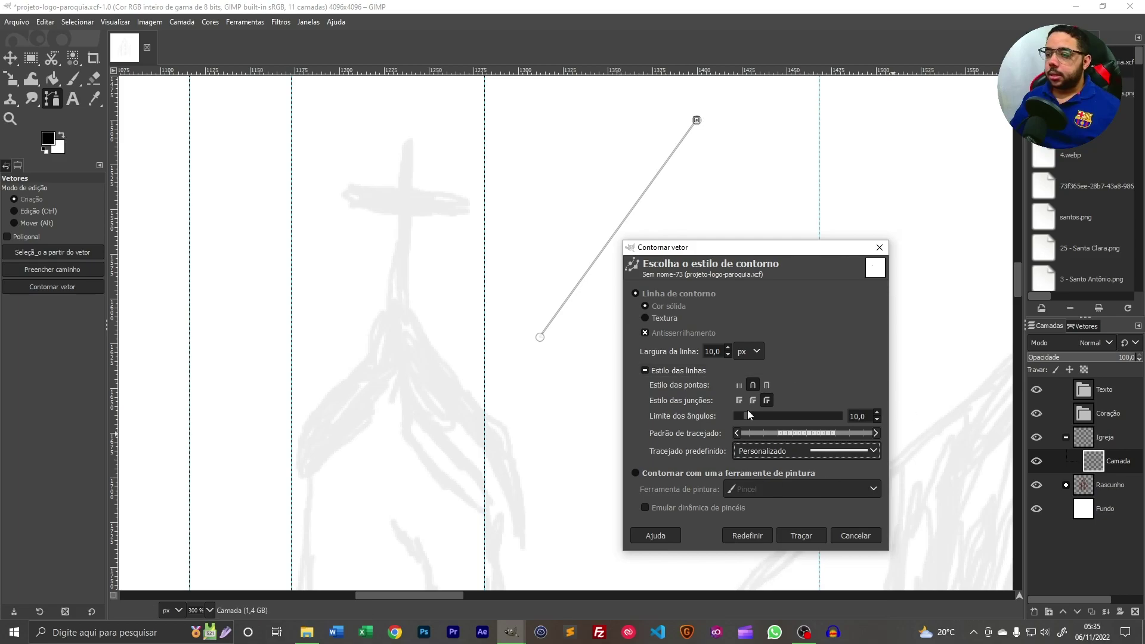
click(800, 535)
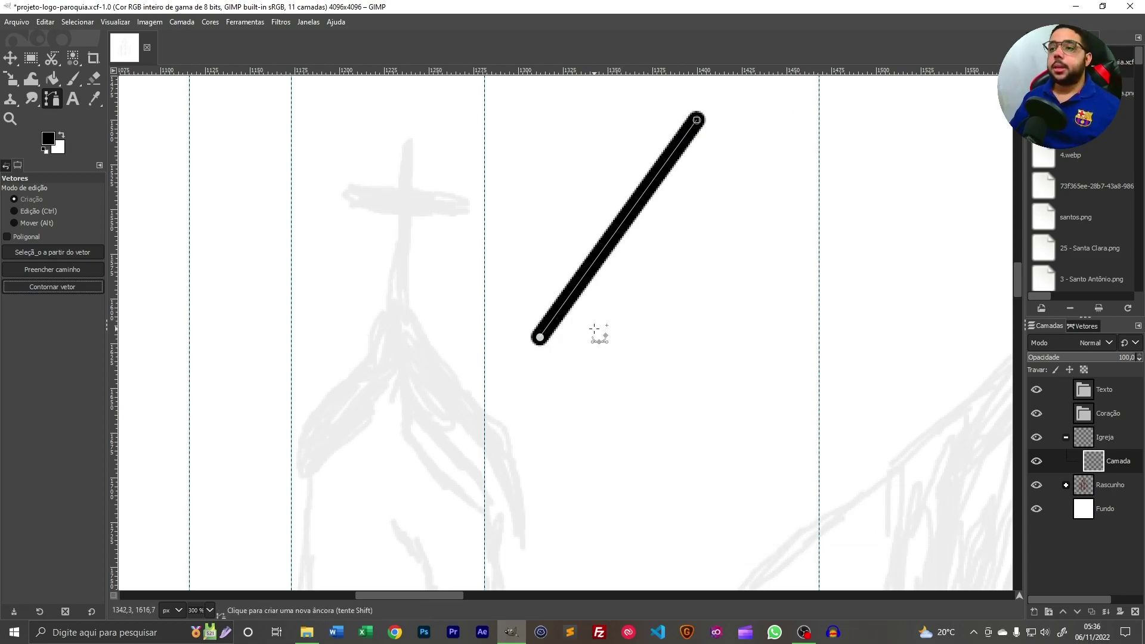
- Undo the black stroke and the path's last segment, and redraw the test path as an open U-shaped curve
key(ctrl+z)
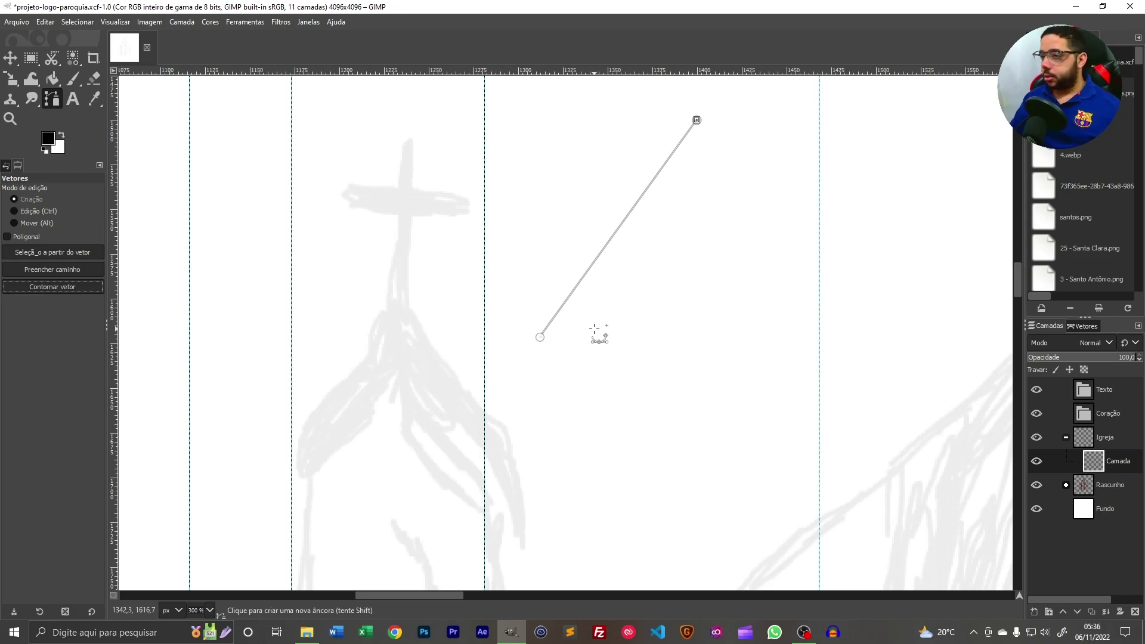
key(ctrl+z)
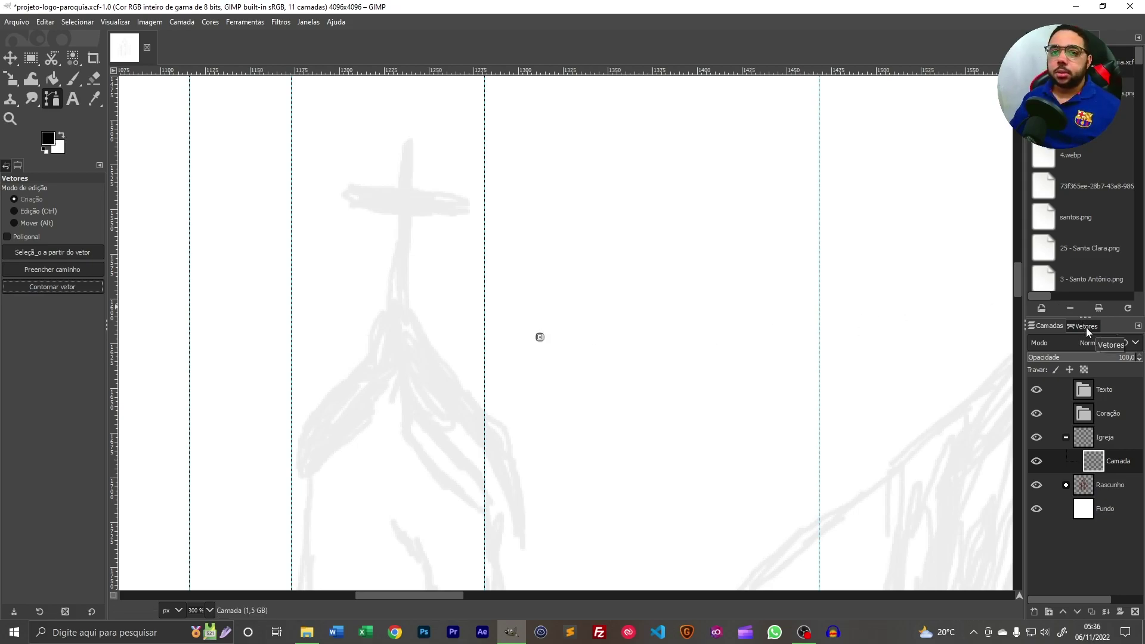
click(1086, 328)
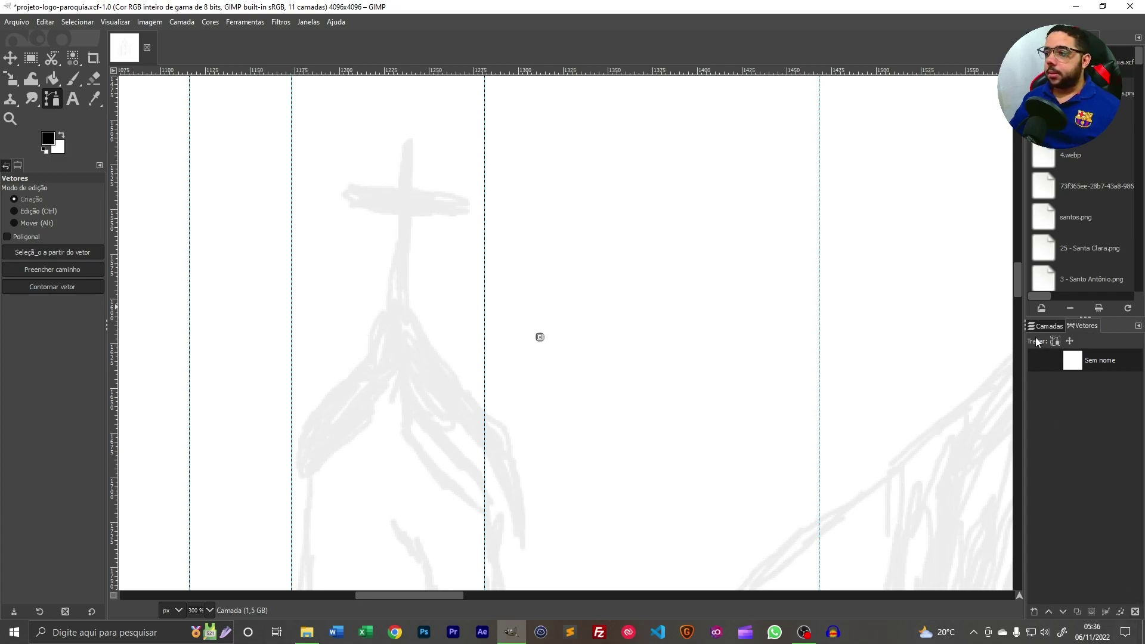
click(707, 125)
drag(618, 237, 732, 425)
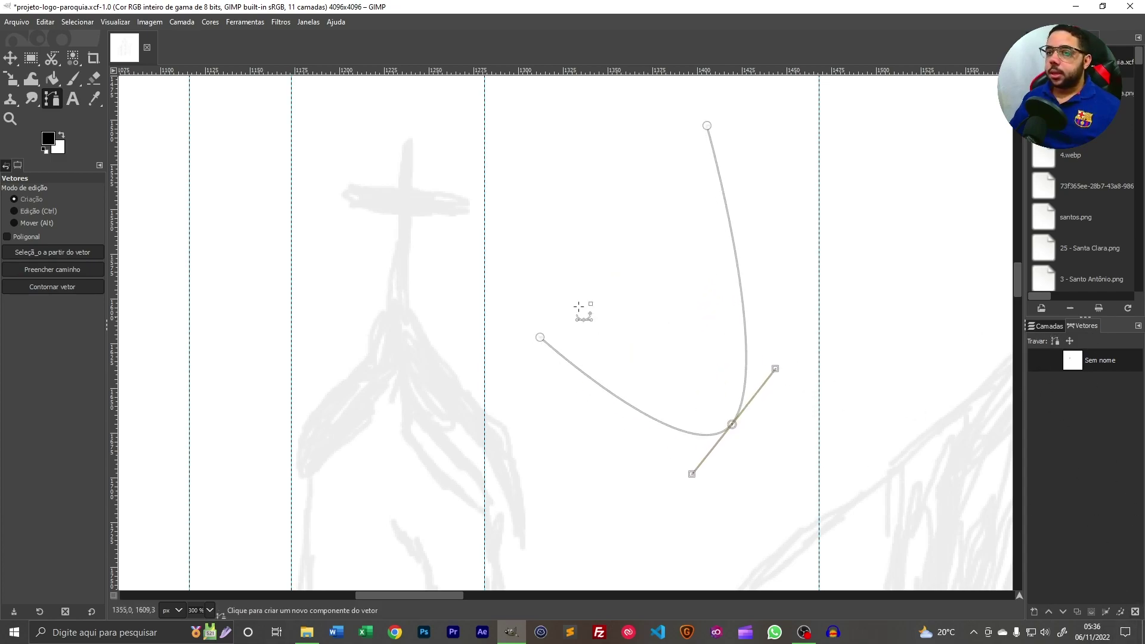
- Make the unnamed test path visible while the Move tool is active, and check the new-path options without creating one
click(7, 58)
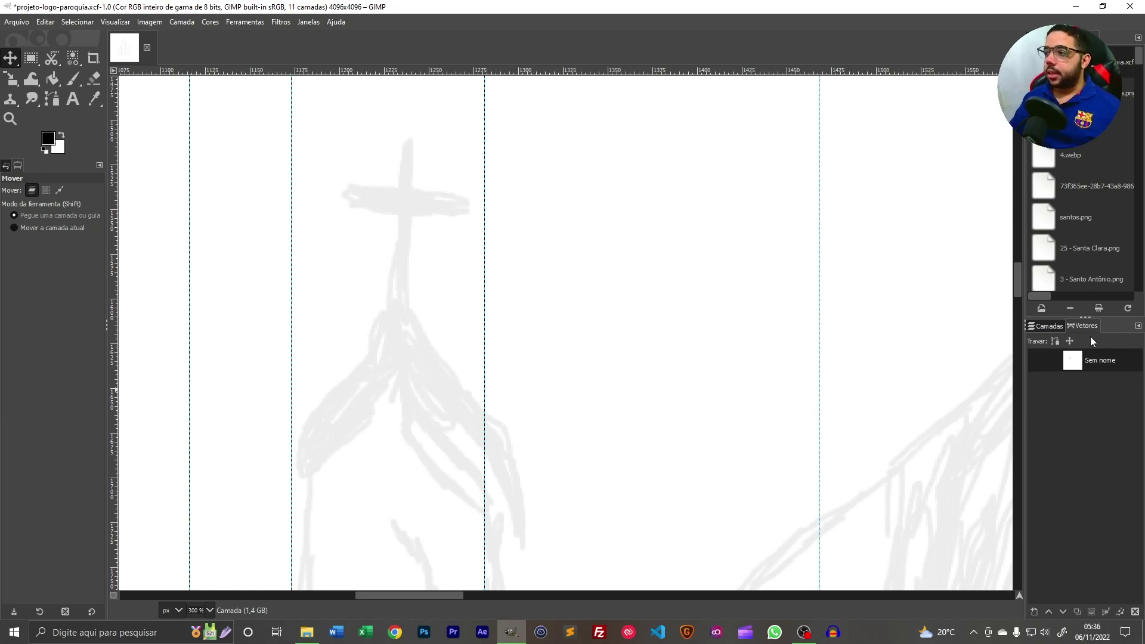
click(1037, 361)
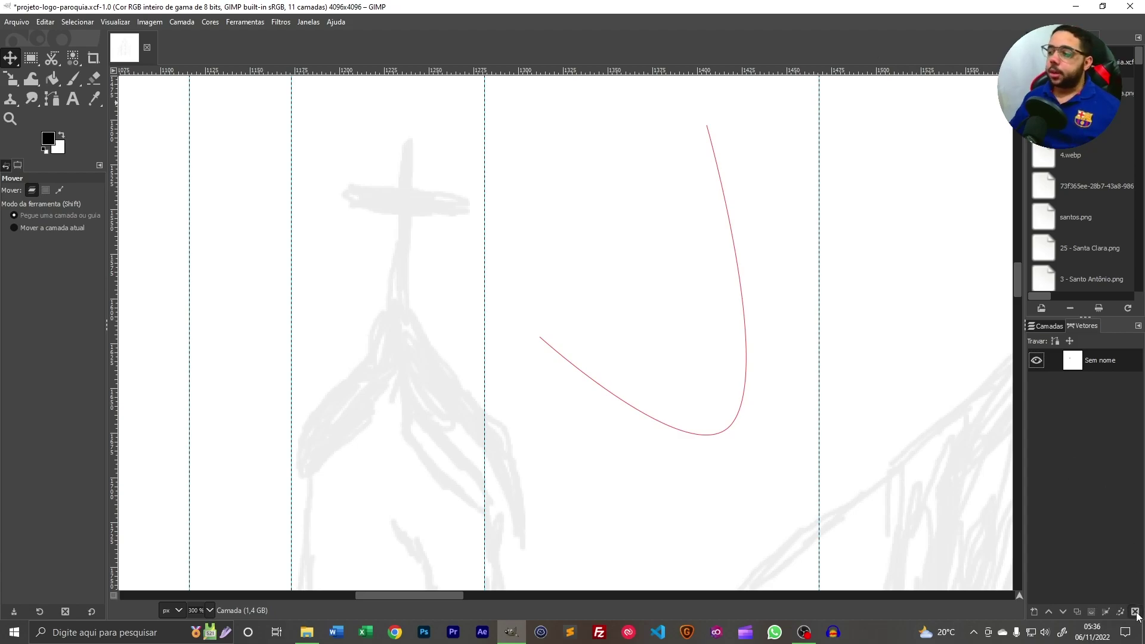
click(1033, 616)
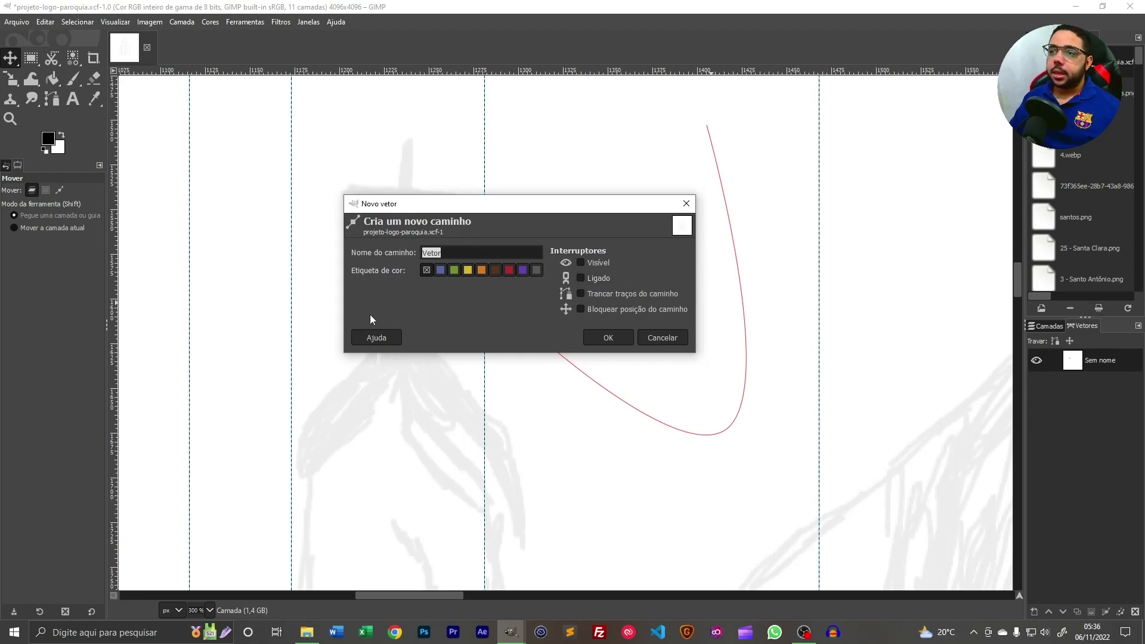
click(665, 341)
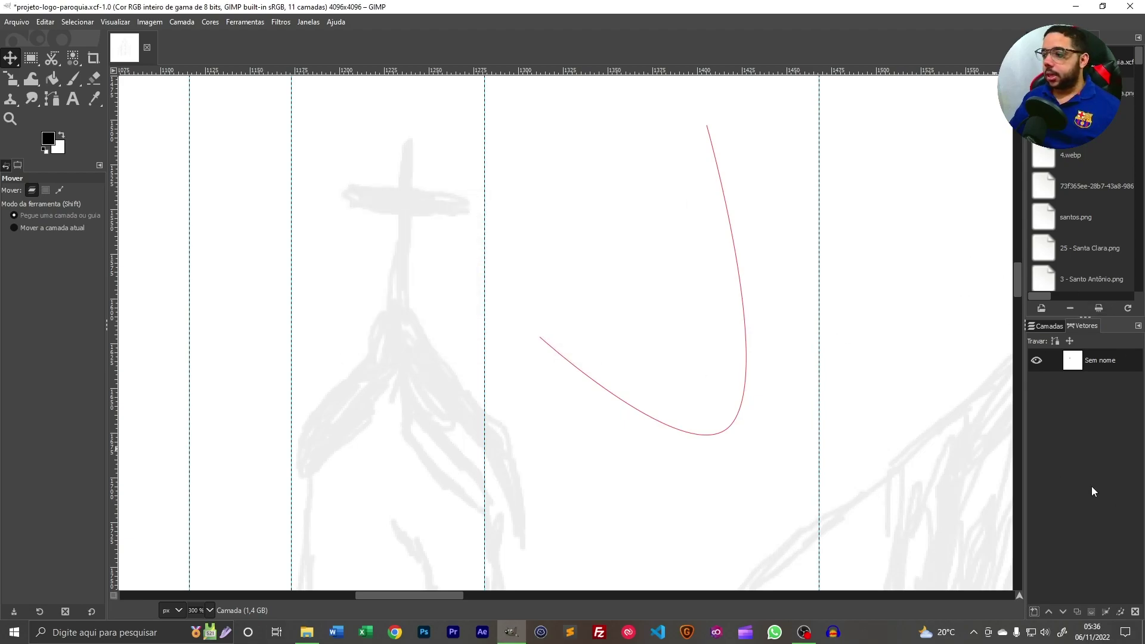
- Delete the unnamed test path and return to the layer list
click(1135, 613)
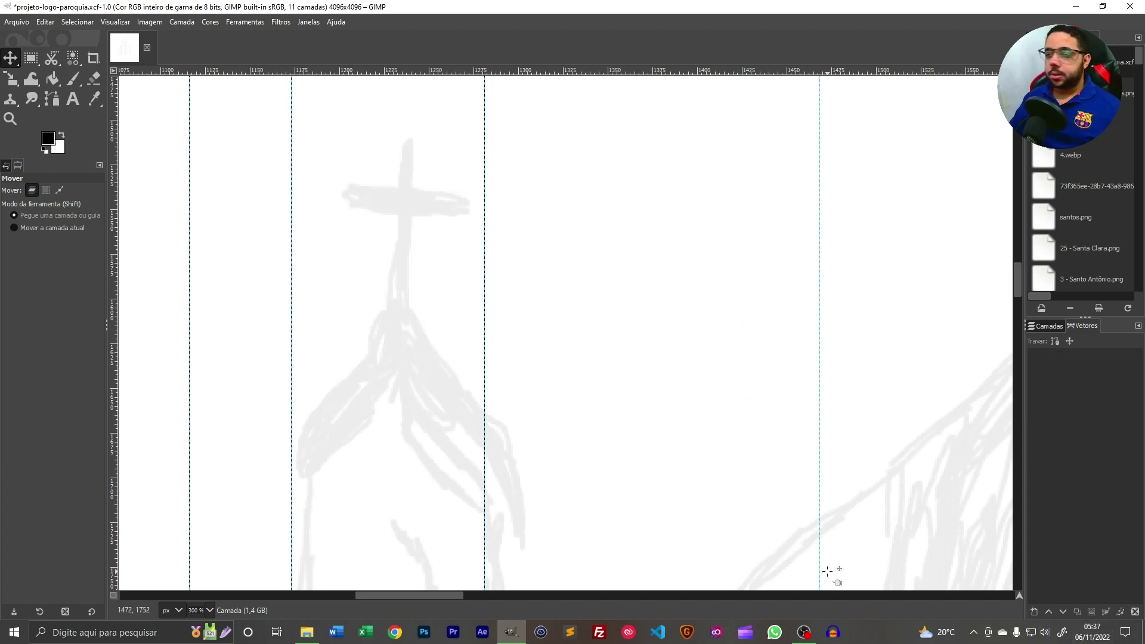
click(1042, 329)
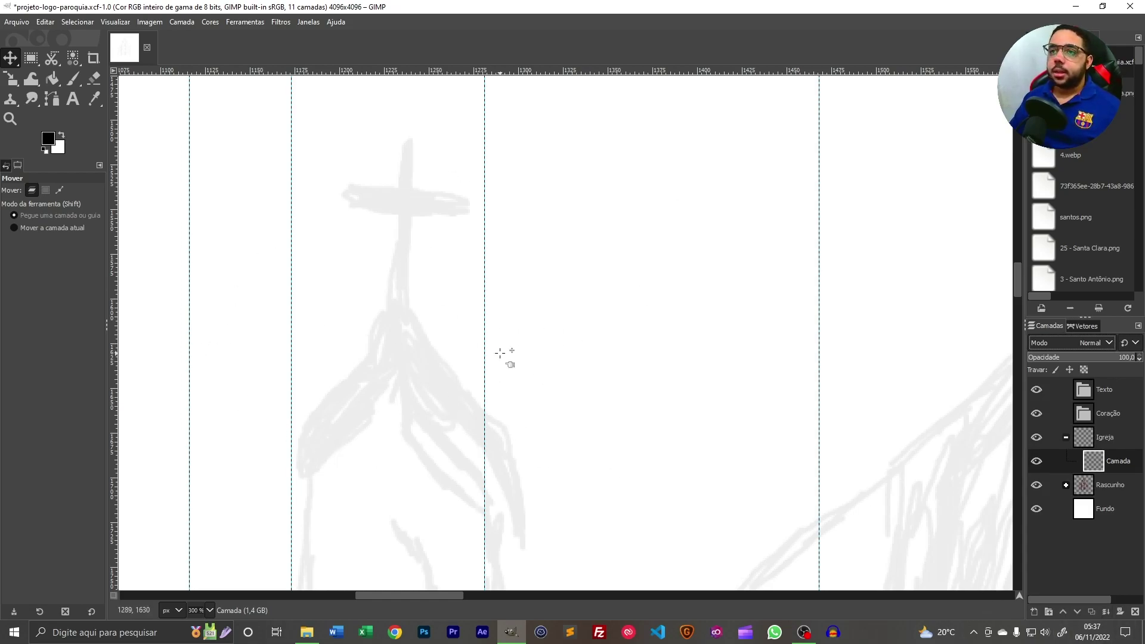
- Place a horizontal guide through the left turret's cross arm at about y = 1546 and a vertical one through its post at about x = 1234
scroll(624, 393, left, 3)
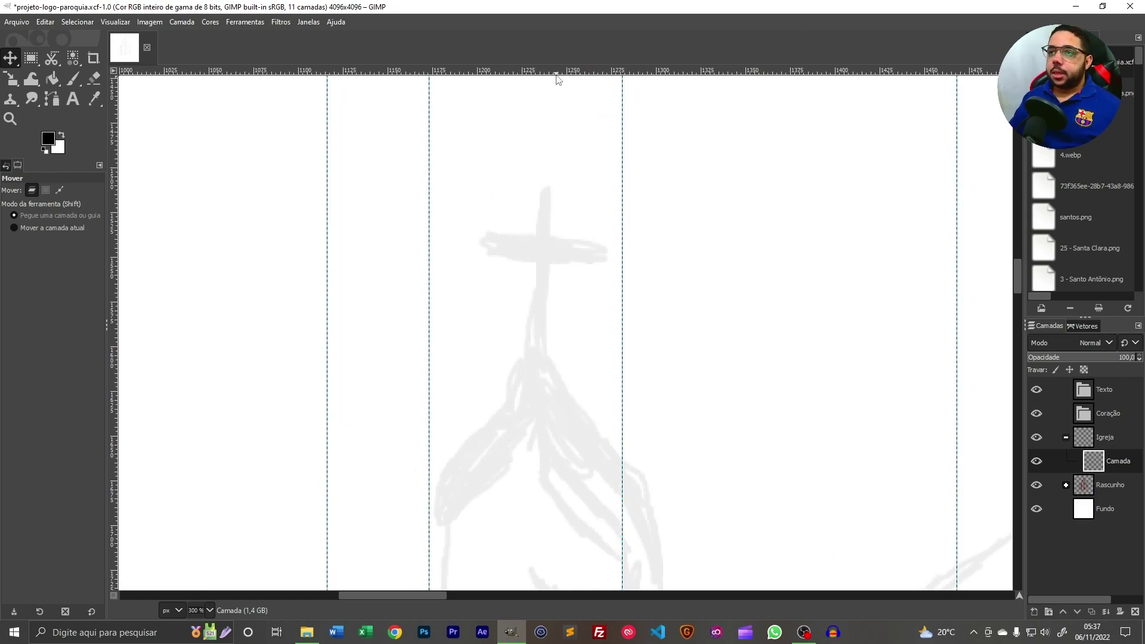
drag(554, 74, 579, 250)
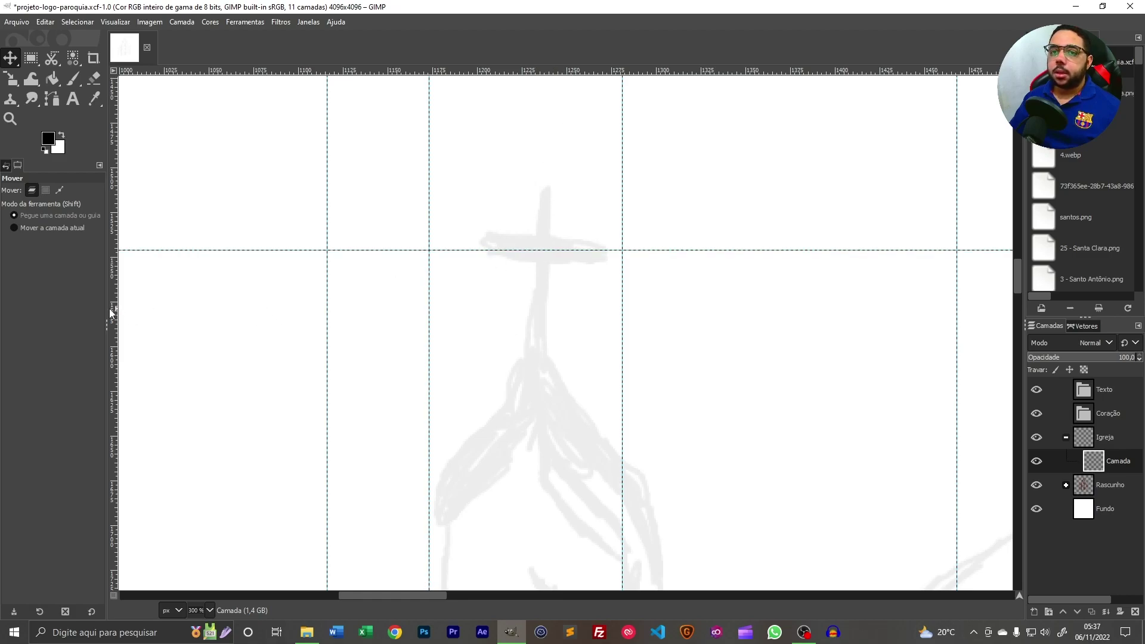
mouse_move(115, 320)
mouse_down()
mouse_move(313, 320)
mouse_move(538, 348)
mouse_up()
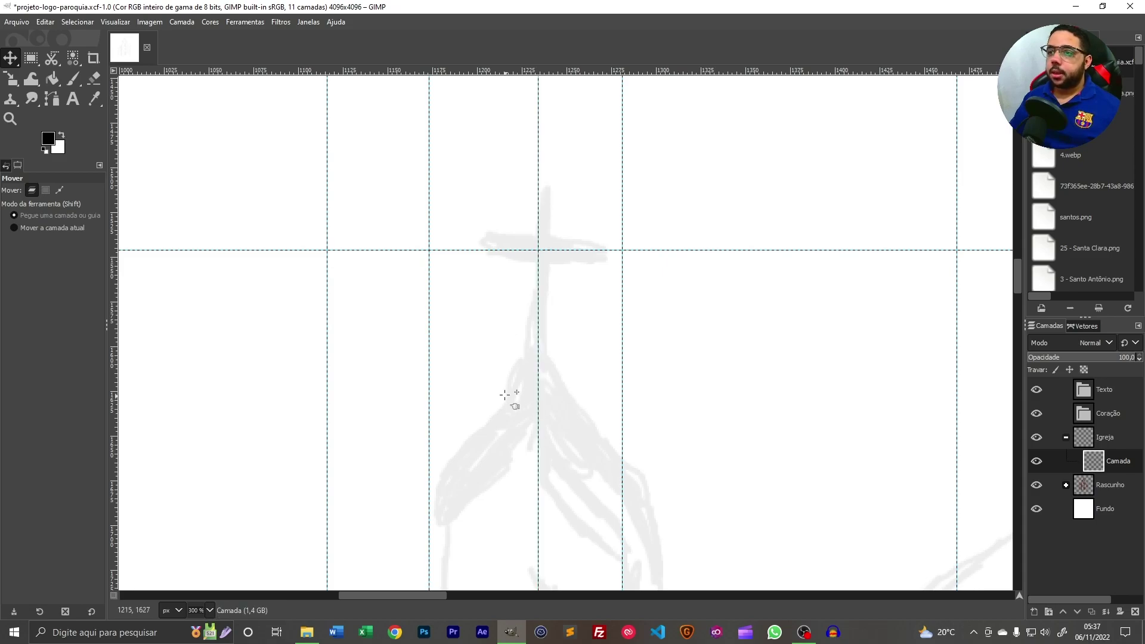
- Shift the vertical guide through the left turret's cross slightly left, to about x = 1230 px
scroll(527, 396, down, 15)
scroll(504, 397, up, 16)
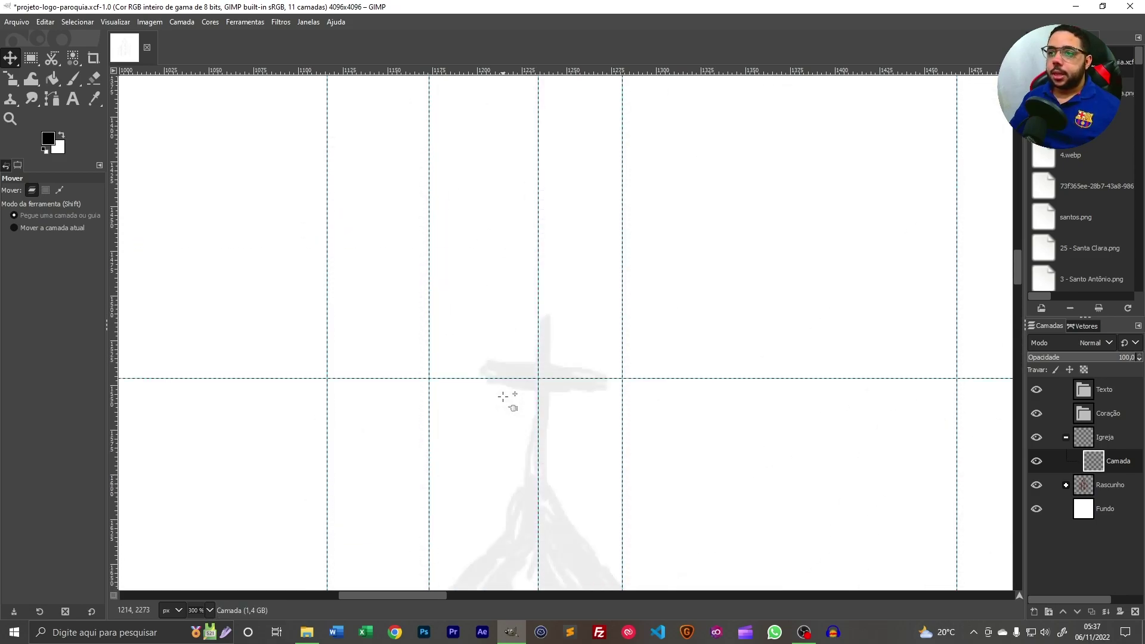
scroll(478, 414, down, 2)
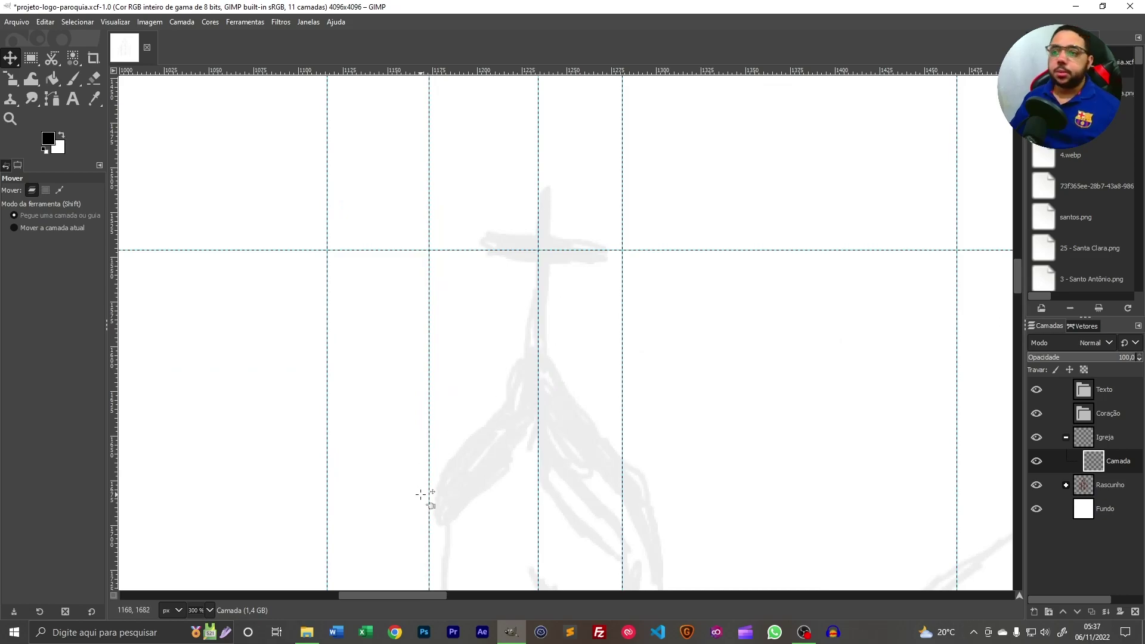
scroll(573, 426, down, 5)
scroll(588, 481, up, 4)
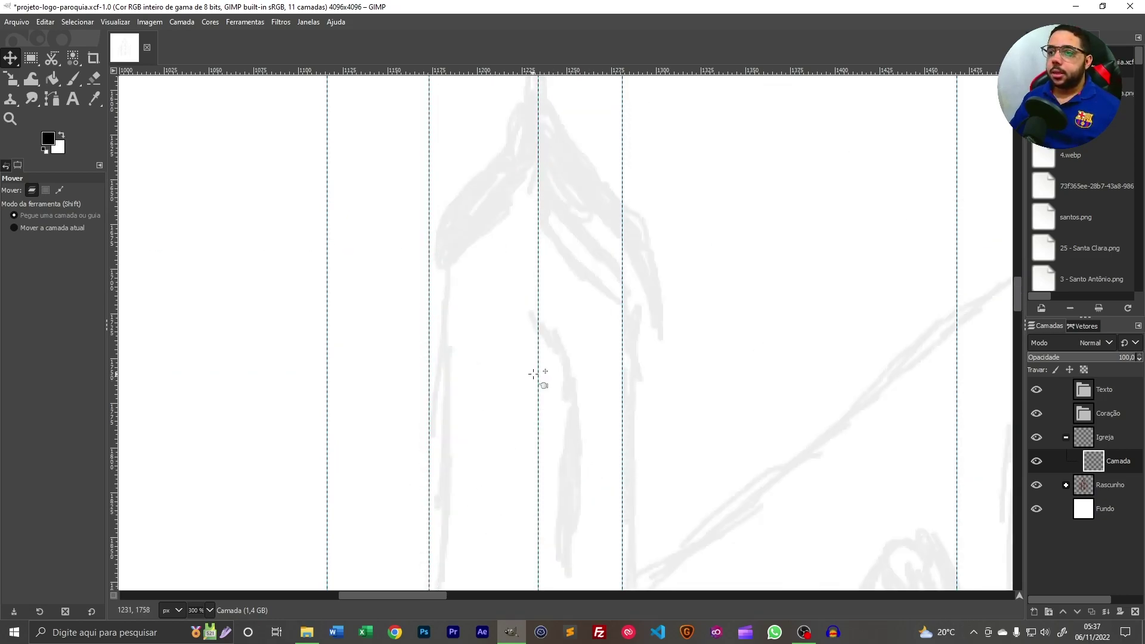
drag(539, 211, 532, 224)
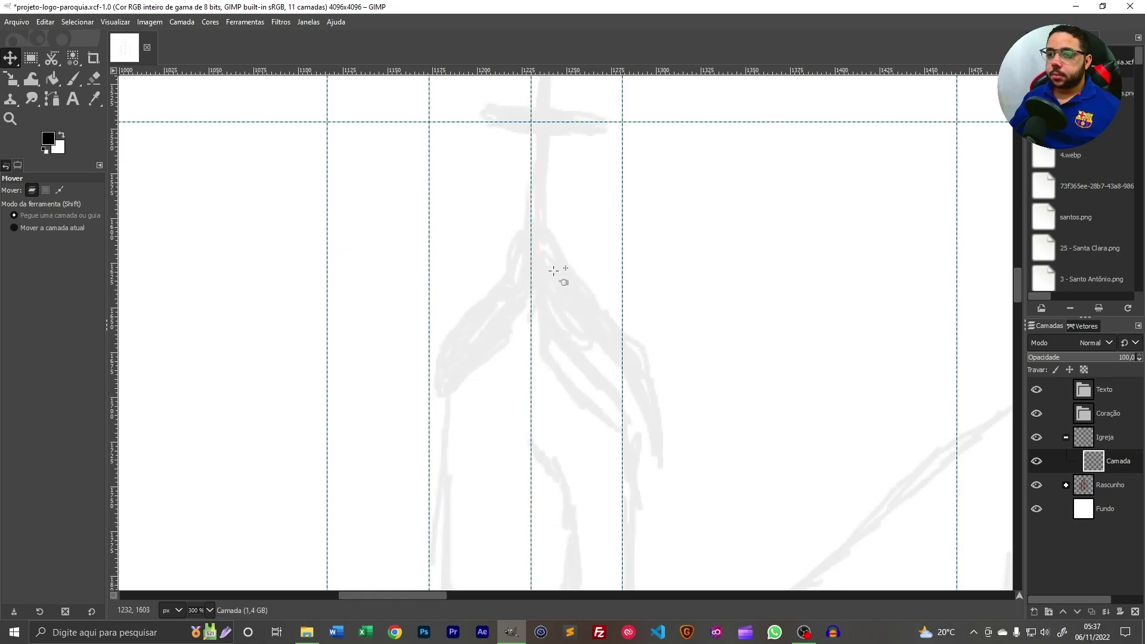
- Draw a straight path about 110 px long for the left turret cross's post, along its vertical guide down to the roof apex
scroll(570, 459, down, 3)
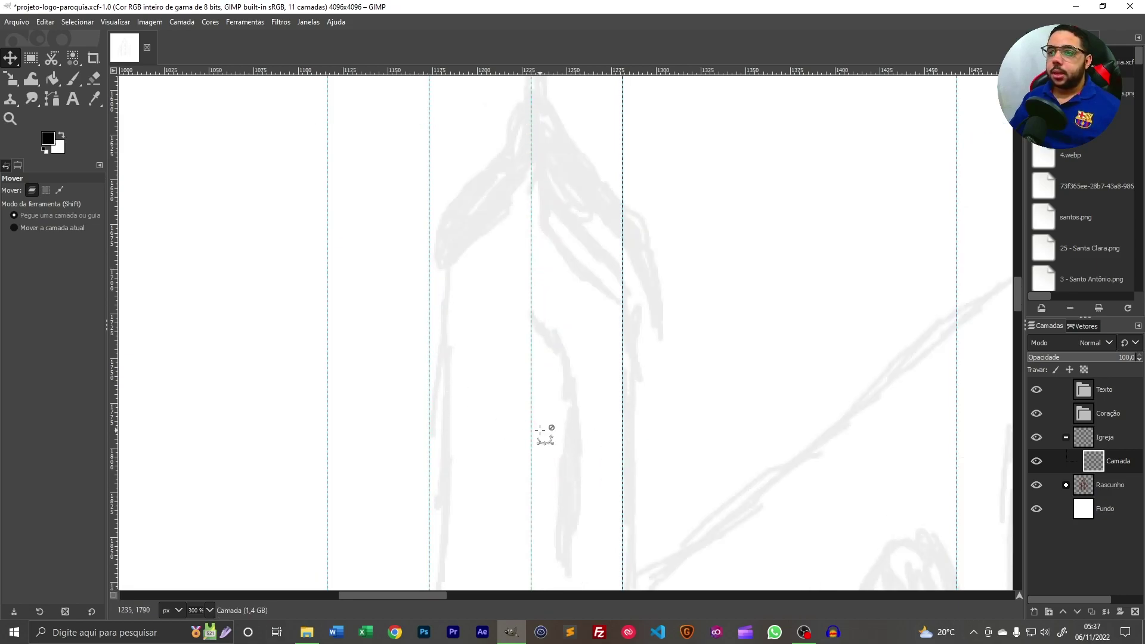
scroll(539, 429, down, 5)
mouse_move(567, 507)
mouse_down()
mouse_move(614, 246)
mouse_move(596, 347)
mouse_move(549, 440)
mouse_move(462, 310)
mouse_move(468, 284)
mouse_move(561, 188)
mouse_move(557, 197)
mouse_move(550, 84)
mouse_move(525, 234)
mouse_up()
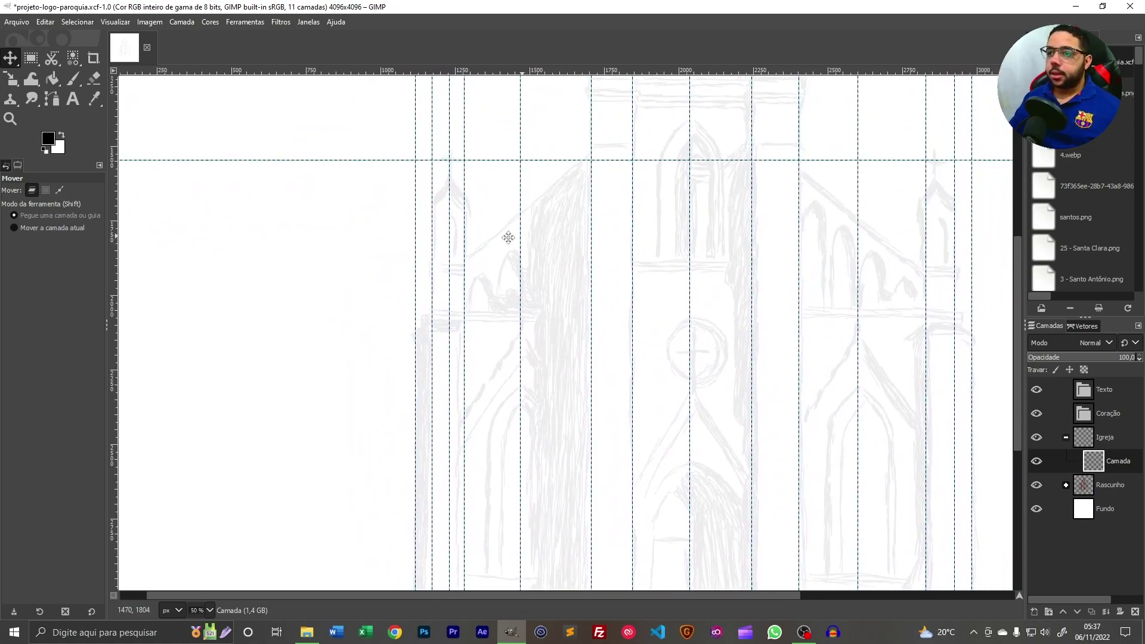
scroll(525, 234, up, 4)
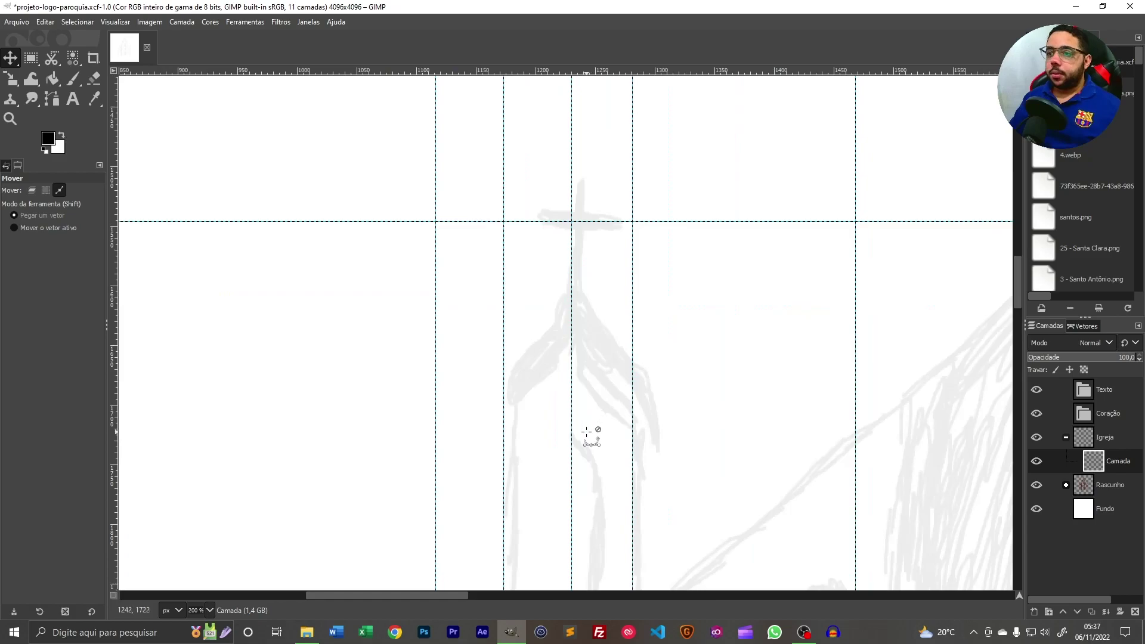
scroll(588, 430, up, 2)
drag(606, 197, 548, 434)
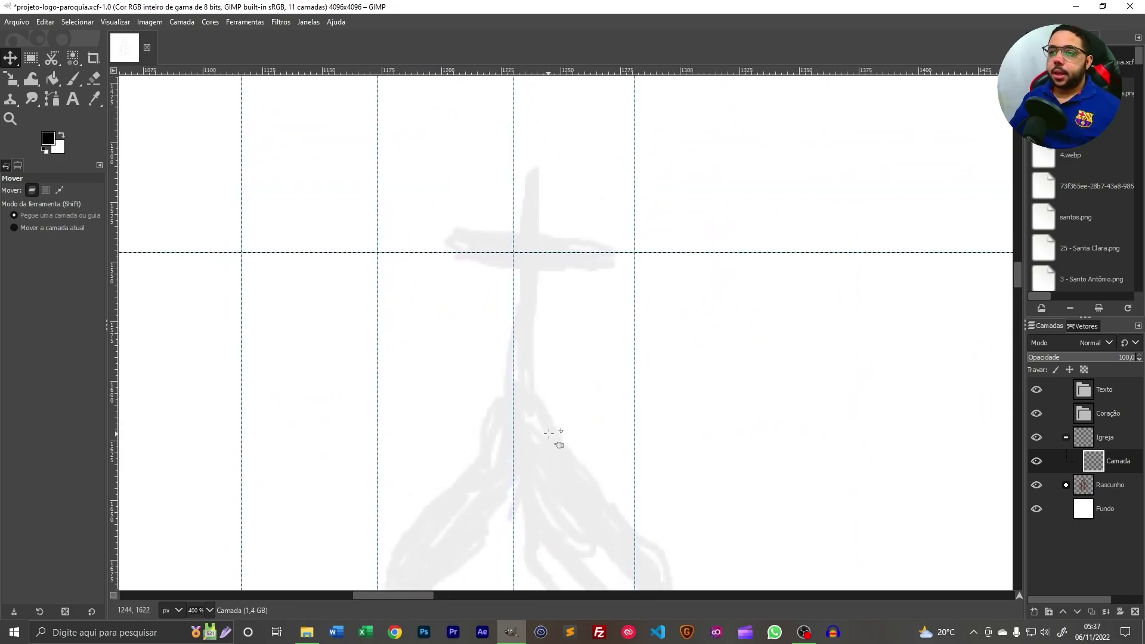
click(52, 99)
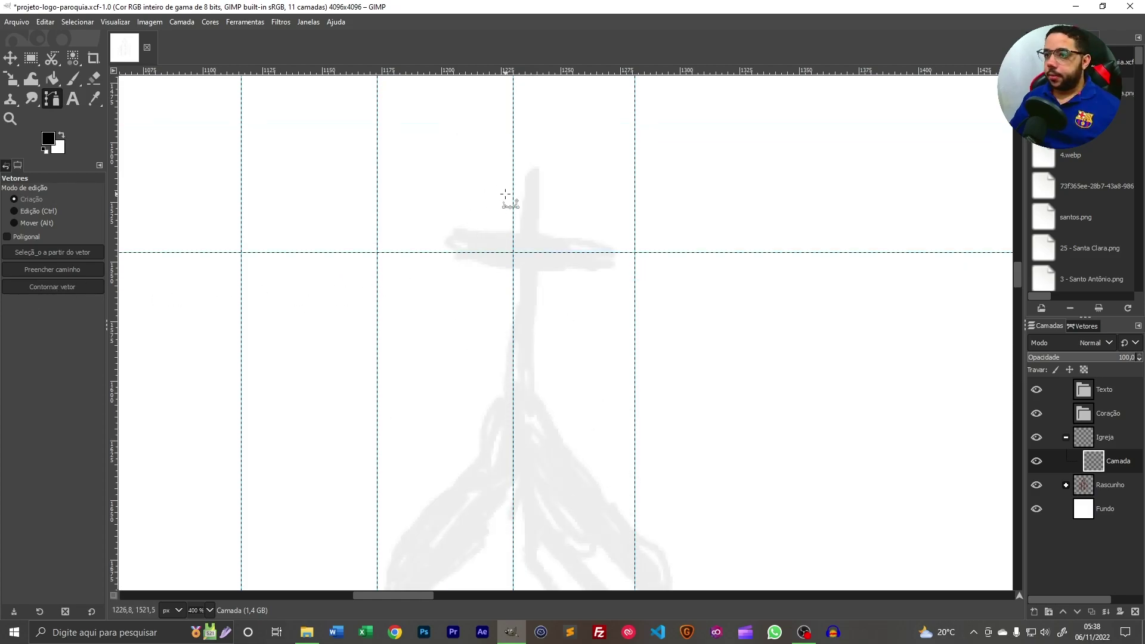
click(513, 133)
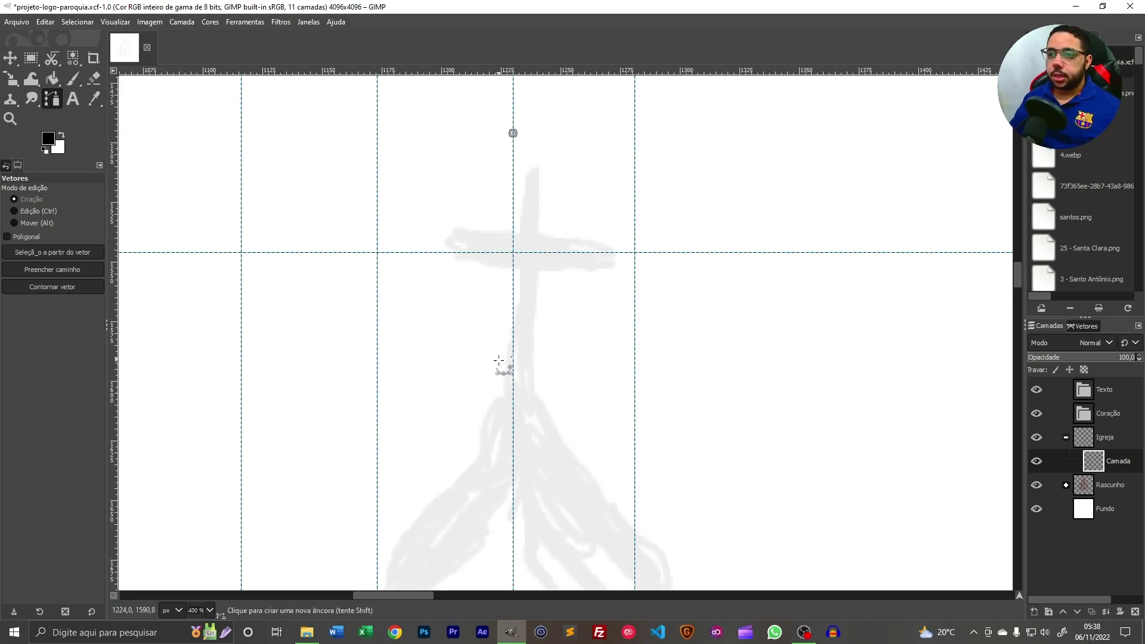
click(513, 397)
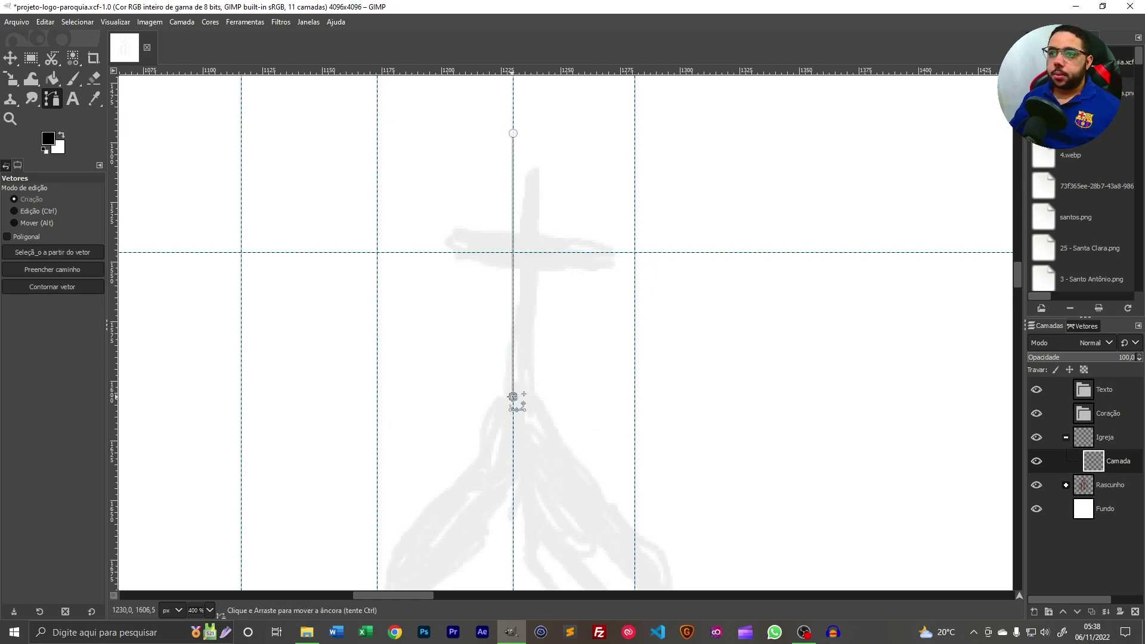
- Stroke the cross's post path with a solid black line 20 px wide
click(68, 287)
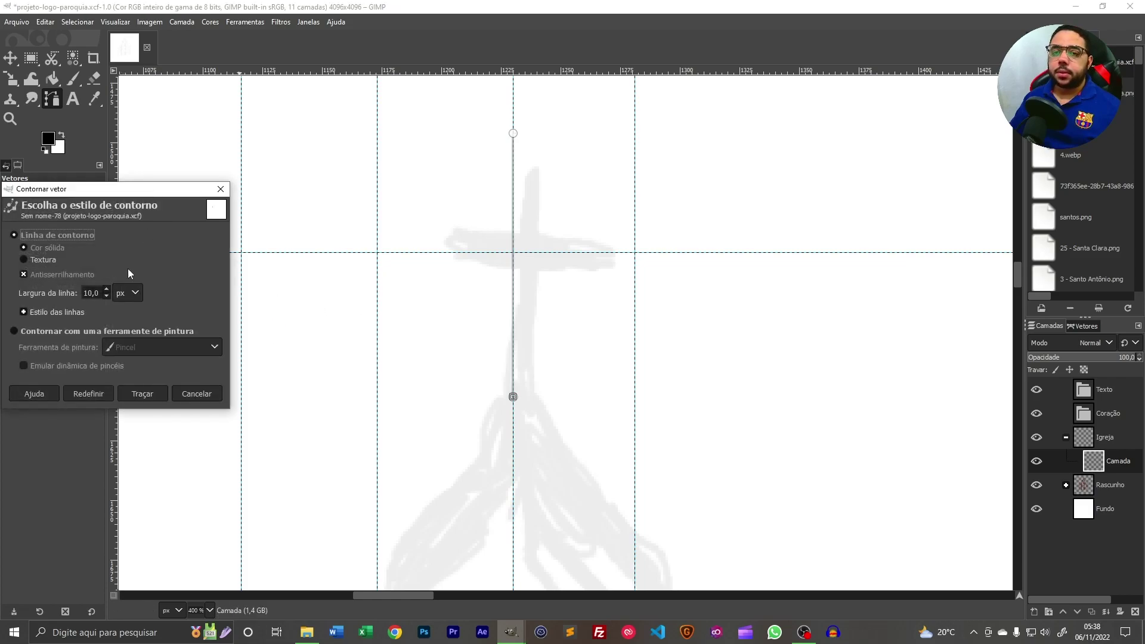
text(2)
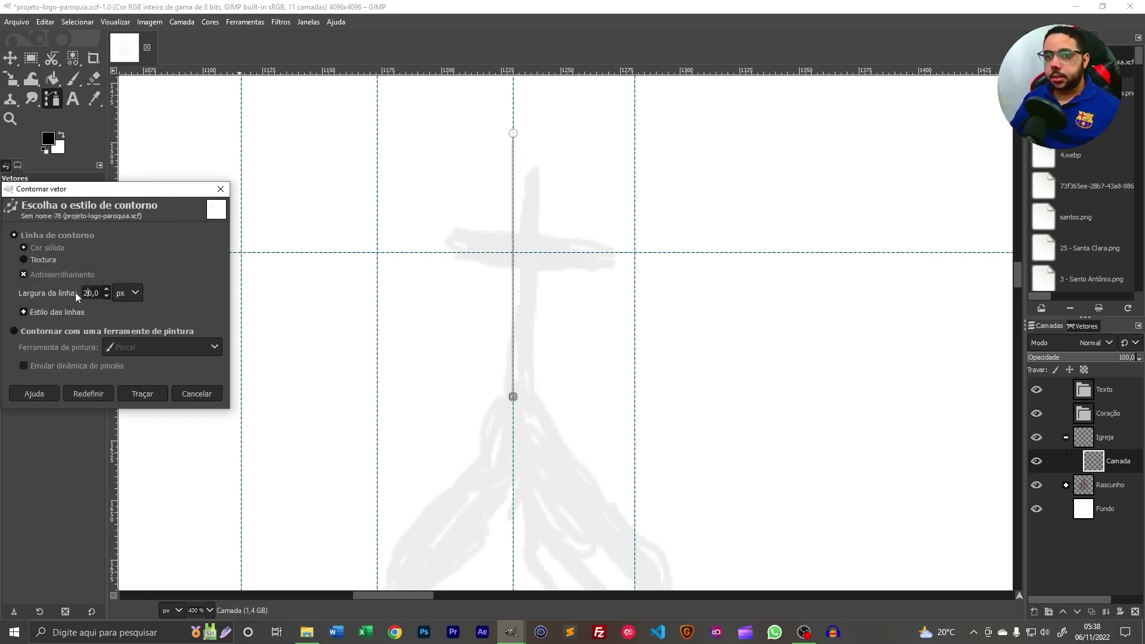
click(143, 394)
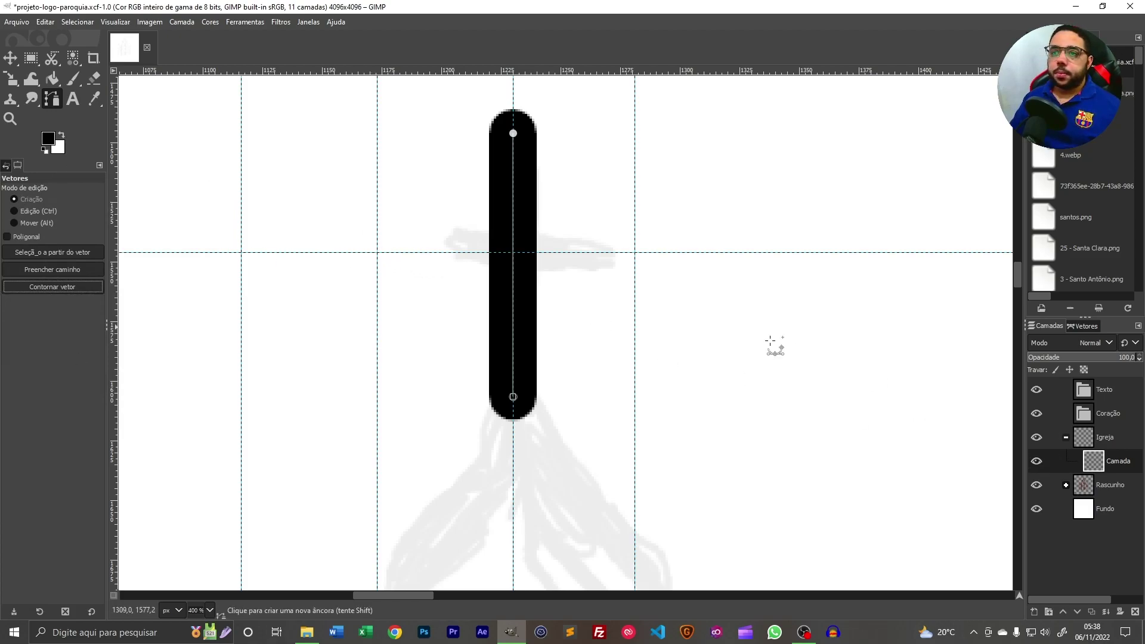
- Draw the cross arm as a straight path along the horizontal guide between the two neighbouring vertical guides, and stroke it 20 px wide
click(34, 99)
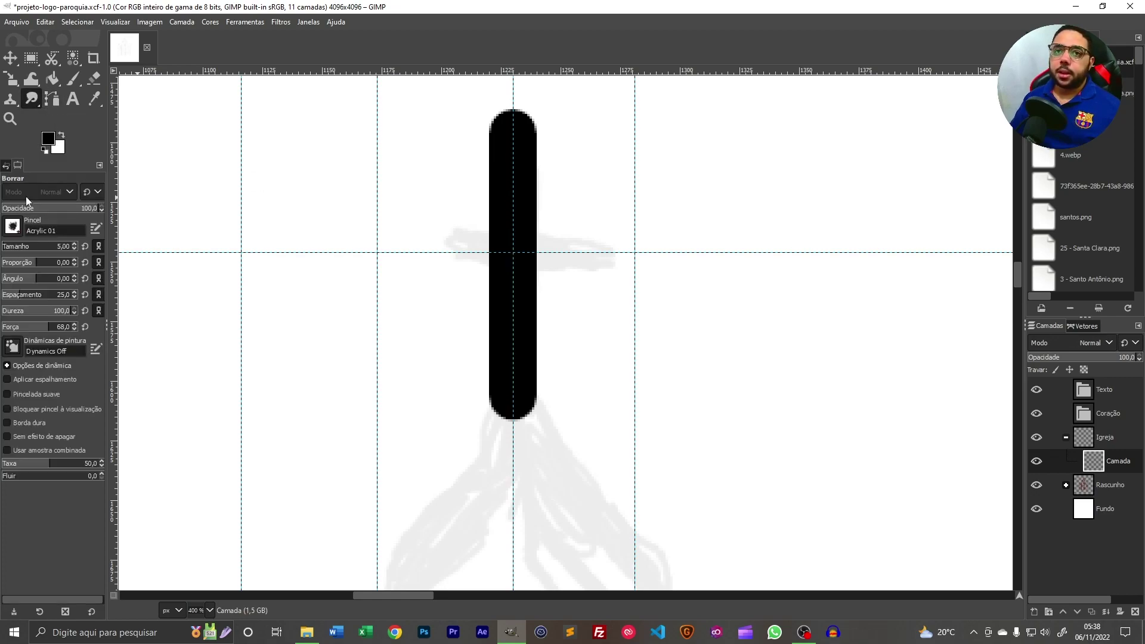
click(50, 102)
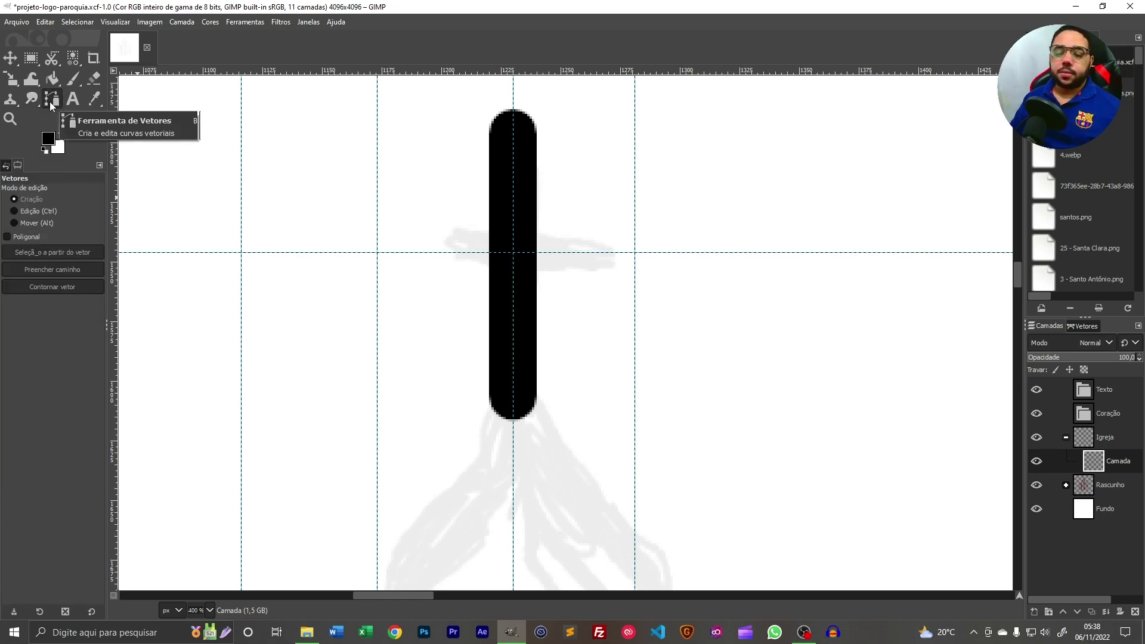
click(377, 253)
click(635, 252)
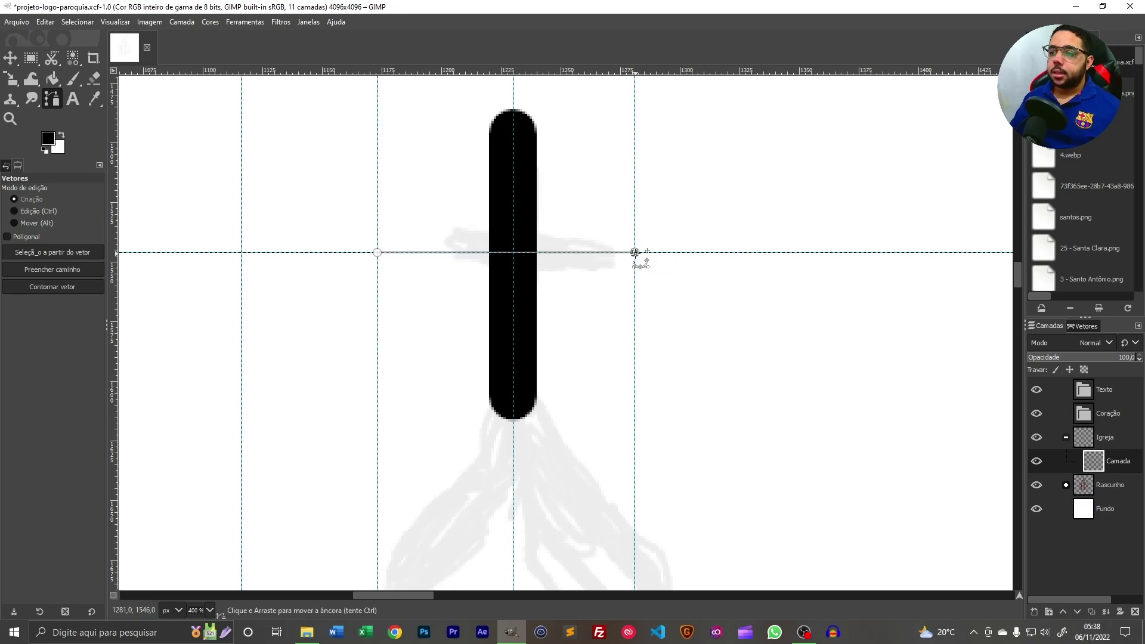
click(52, 286)
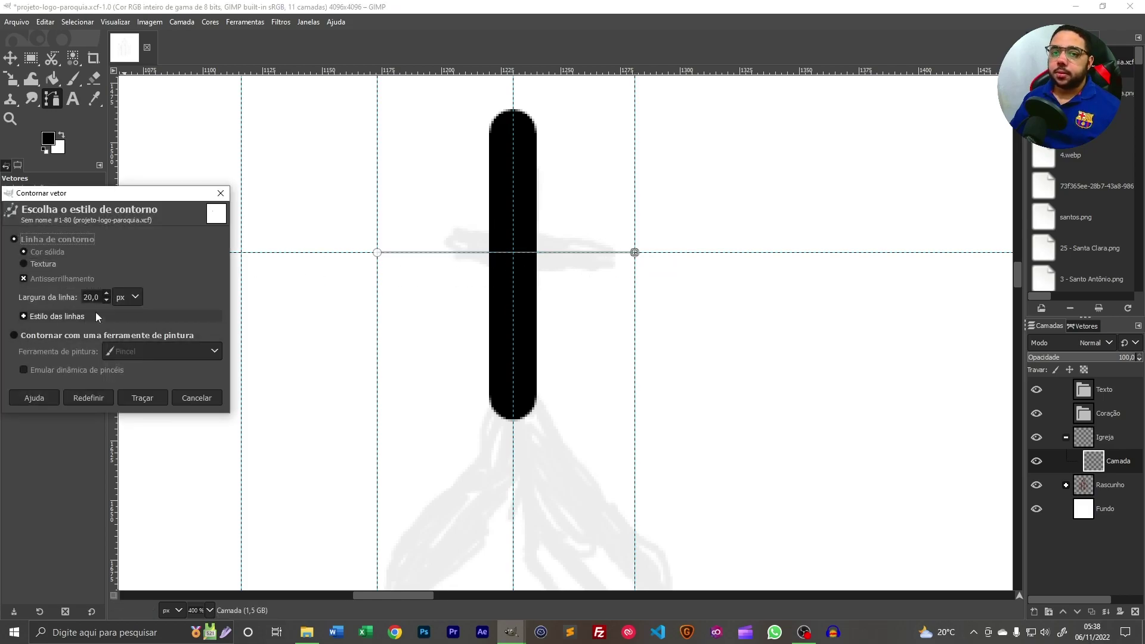
click(155, 396)
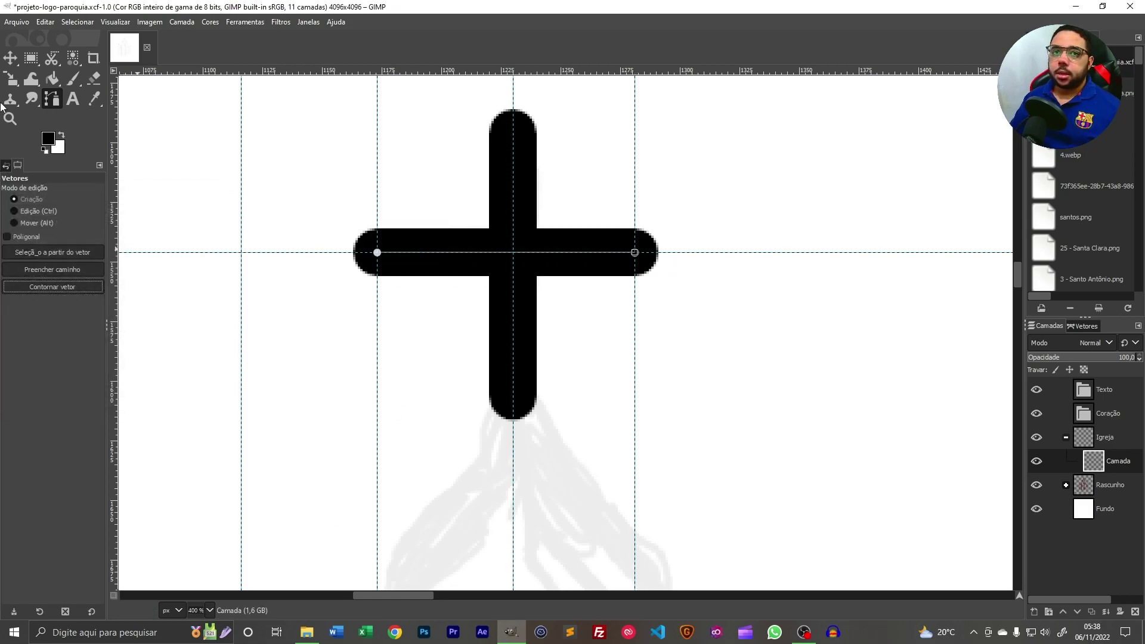
- Start the turret roof path with its upper edge, from the left guide over the foot of the cross to the right eave and its lower tip
click(10, 58)
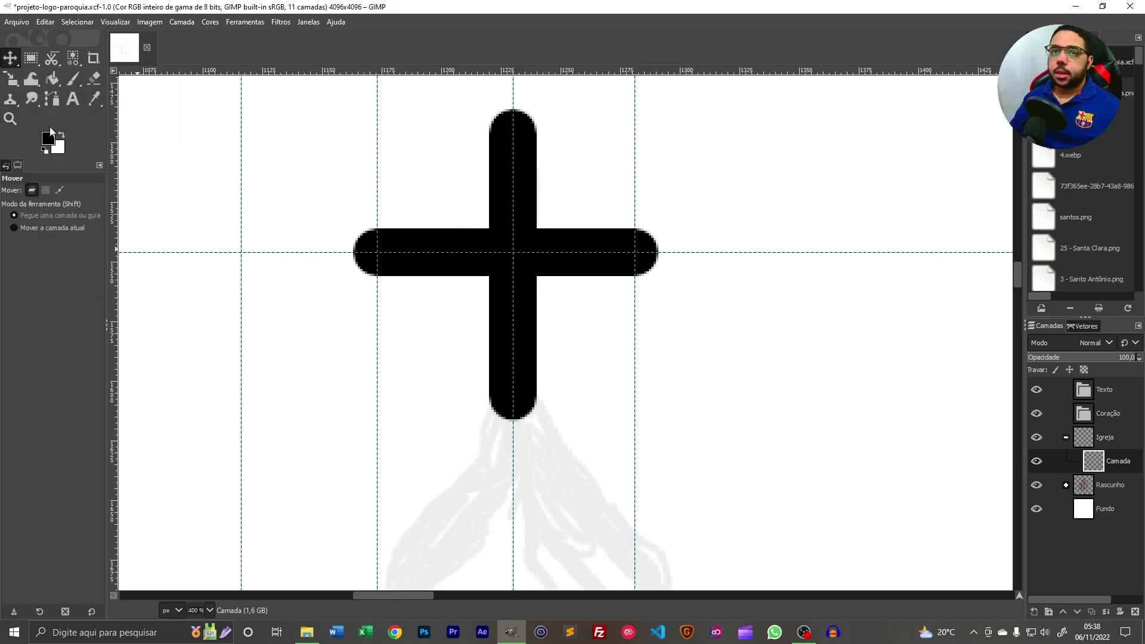
click(73, 99)
key(b)
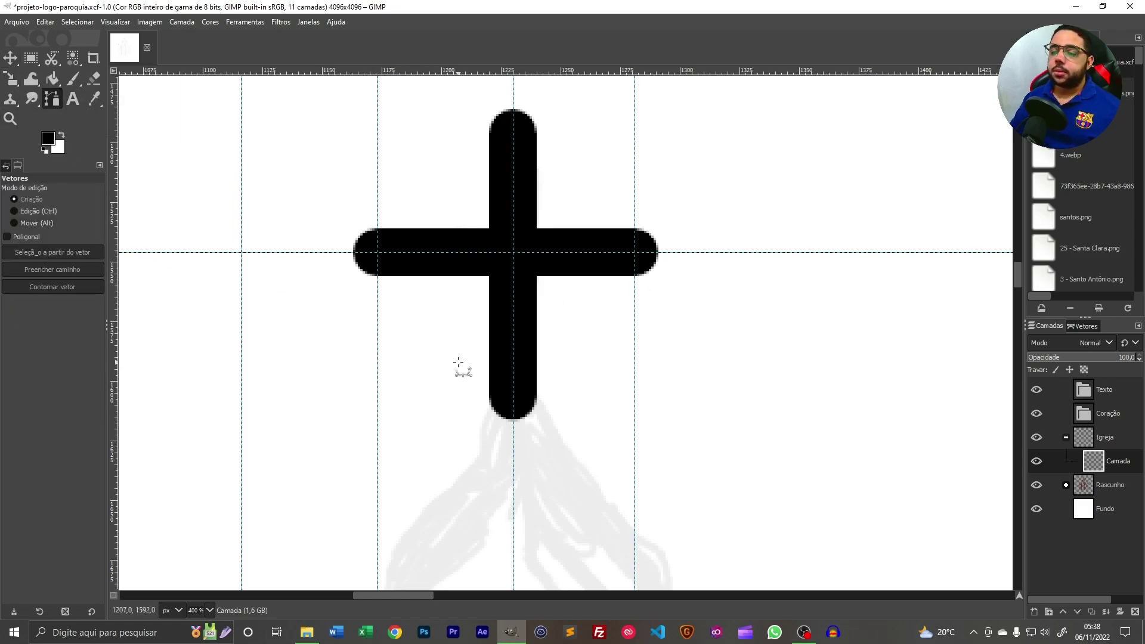
drag(528, 469, 526, 227)
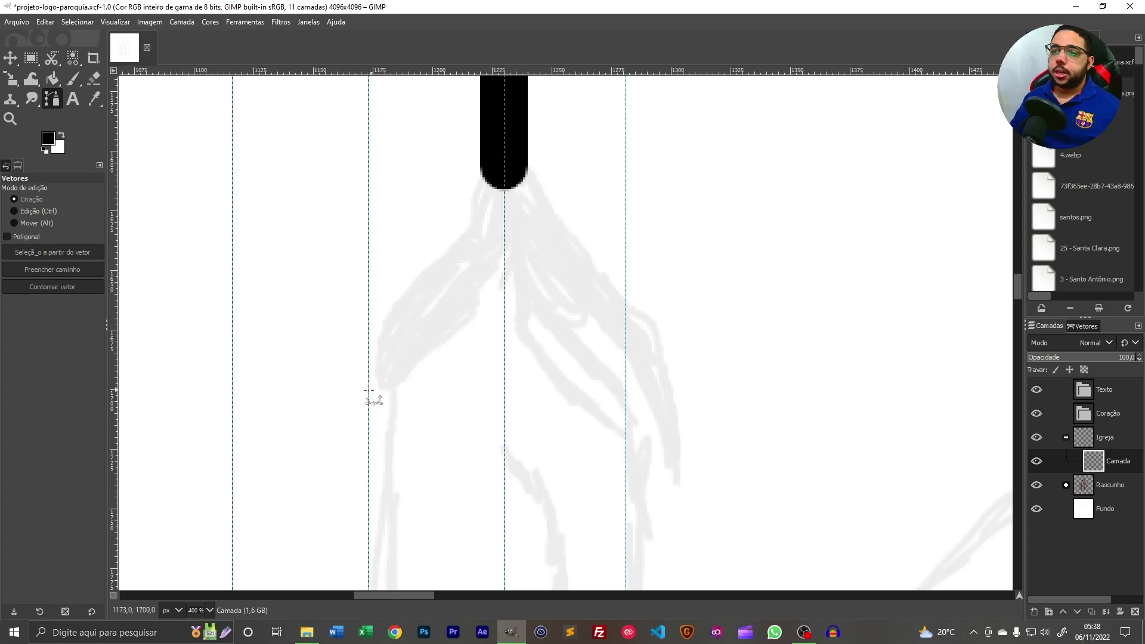
scroll(411, 387, up, 3)
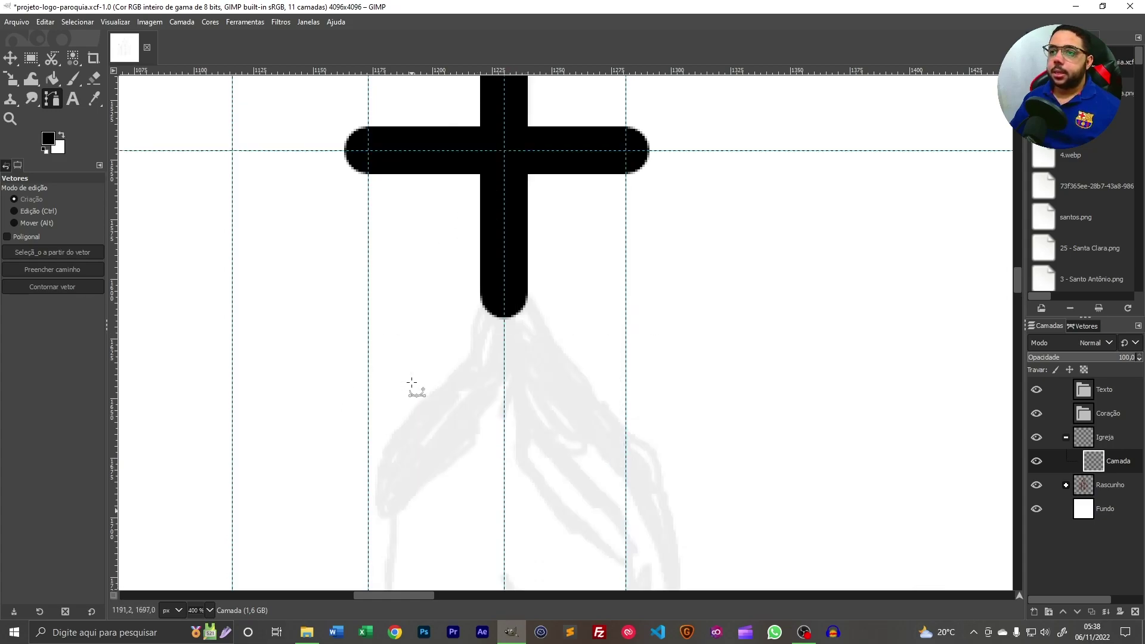
scroll(518, 426, down, 6)
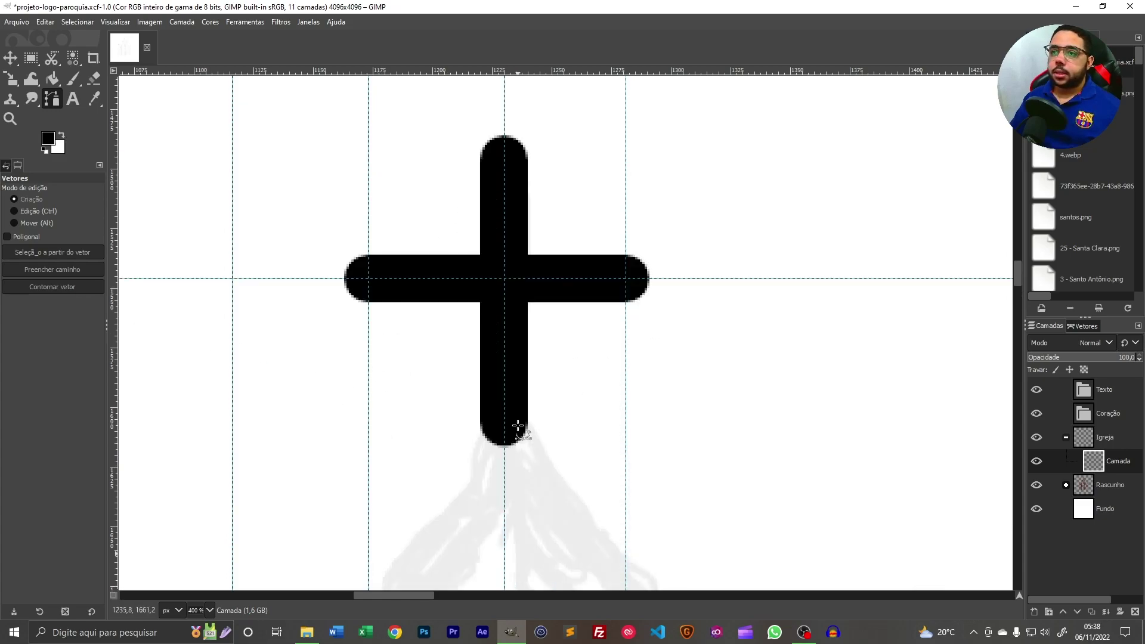
scroll(546, 529, up, 5)
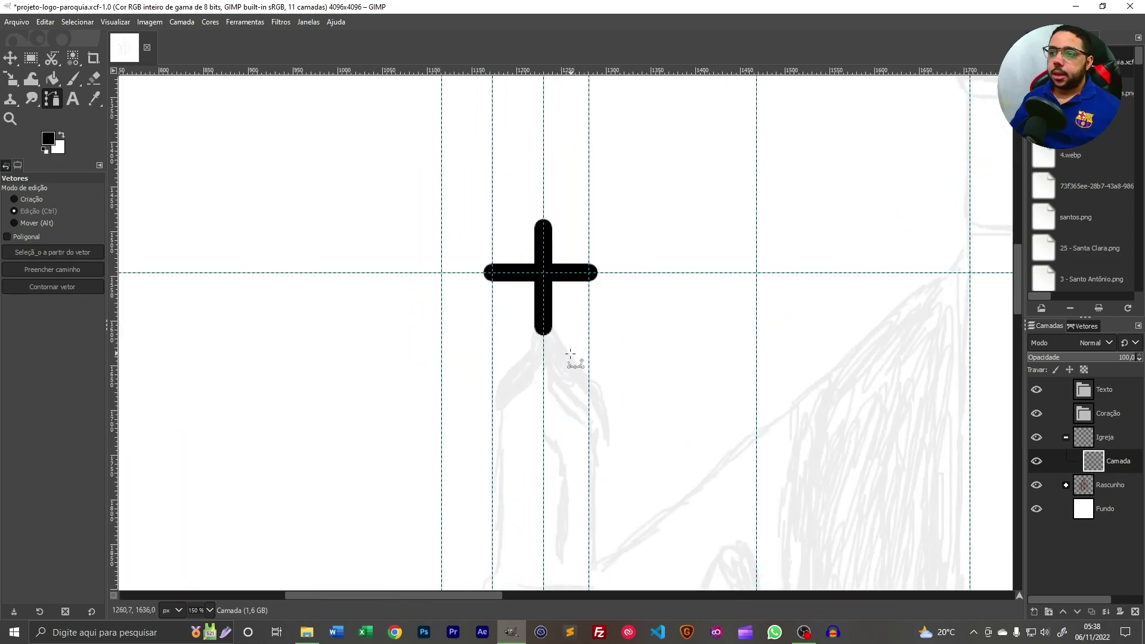
drag(550, 312, 520, 409)
scroll(520, 409, up, 1)
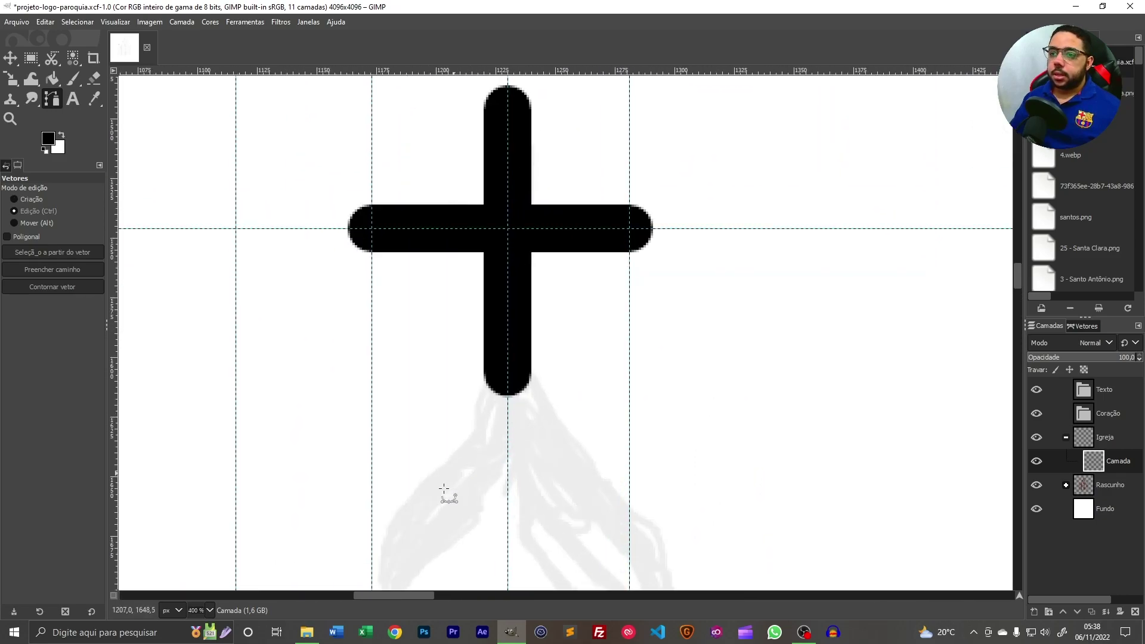
scroll(418, 513, down, 6)
scroll(415, 382, up, 3)
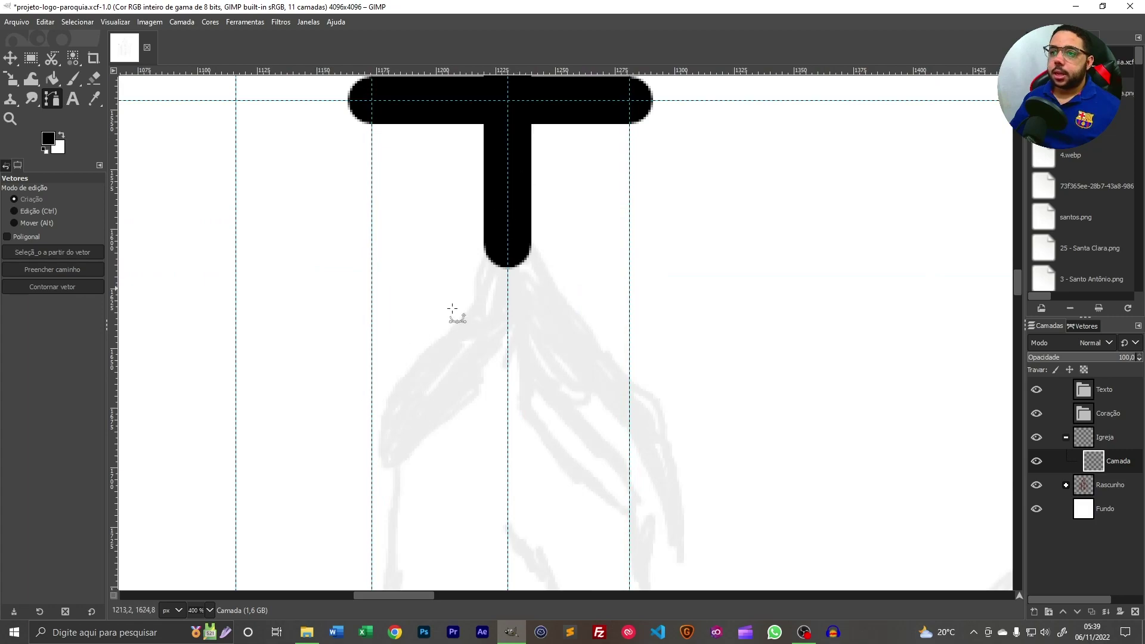
click(372, 403)
click(508, 244)
click(629, 380)
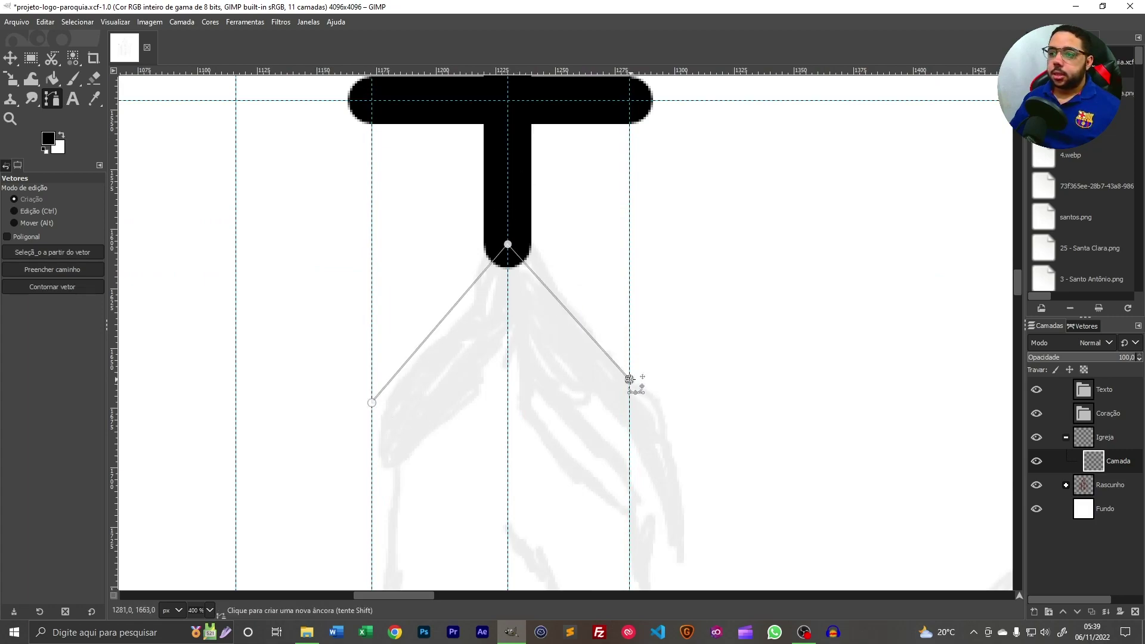
key(ctrl+z)
click(672, 436)
drag(687, 446, 682, 339)
click(682, 453)
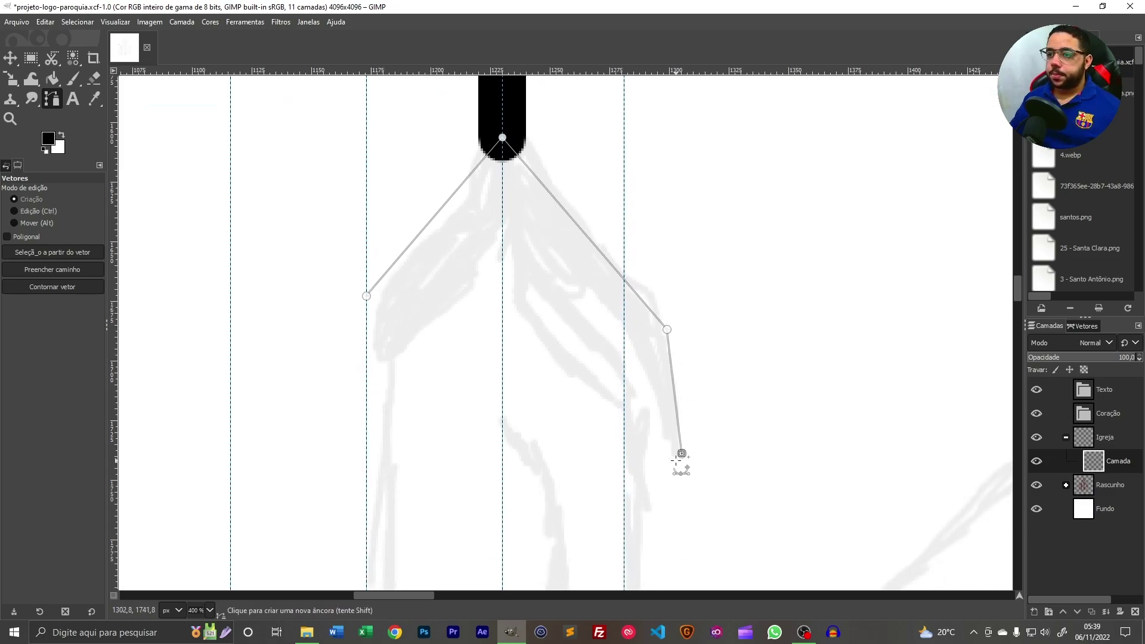
- Add the roof's lower edge through the centre guide to the left guide, and close the path at its first anchor
click(502, 248)
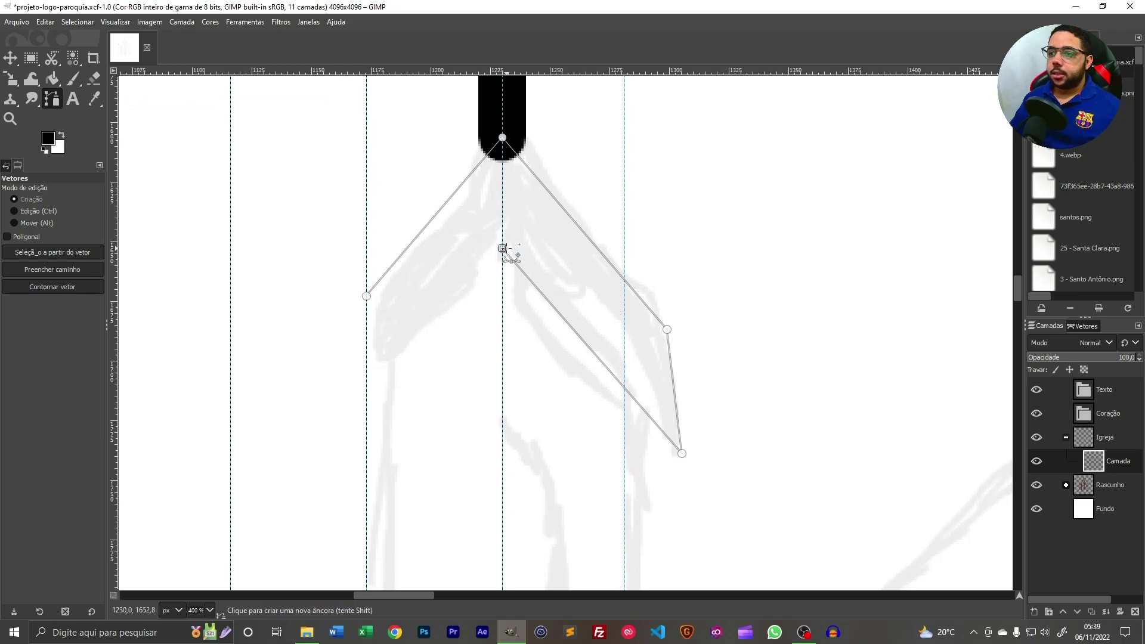
click(366, 392)
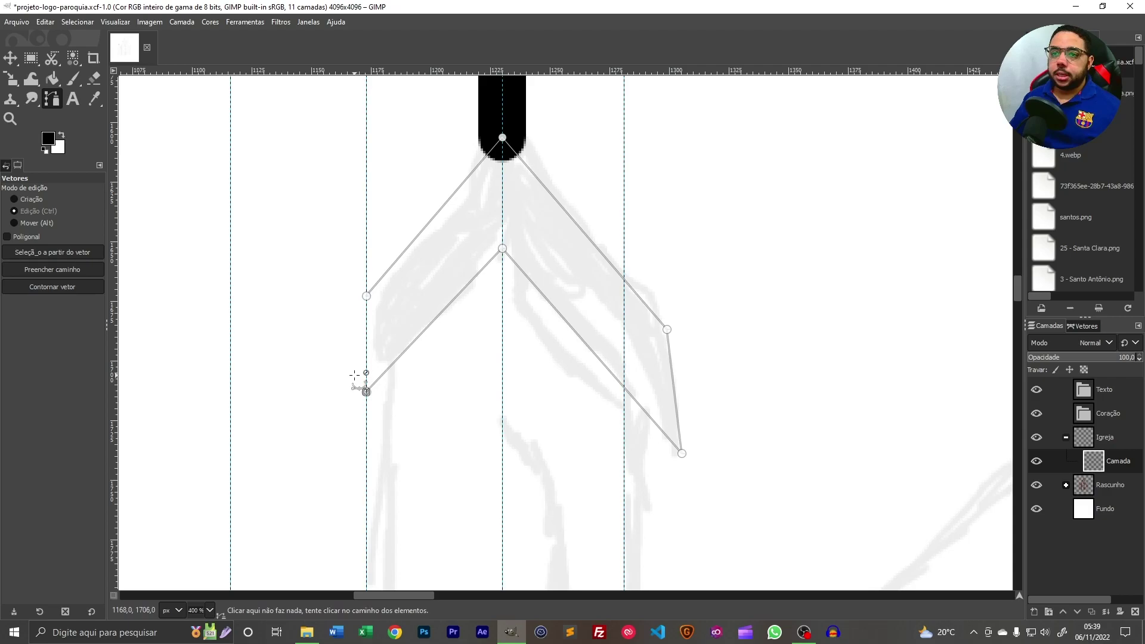
scroll(358, 379, up, 3)
scroll(380, 431, up, 3)
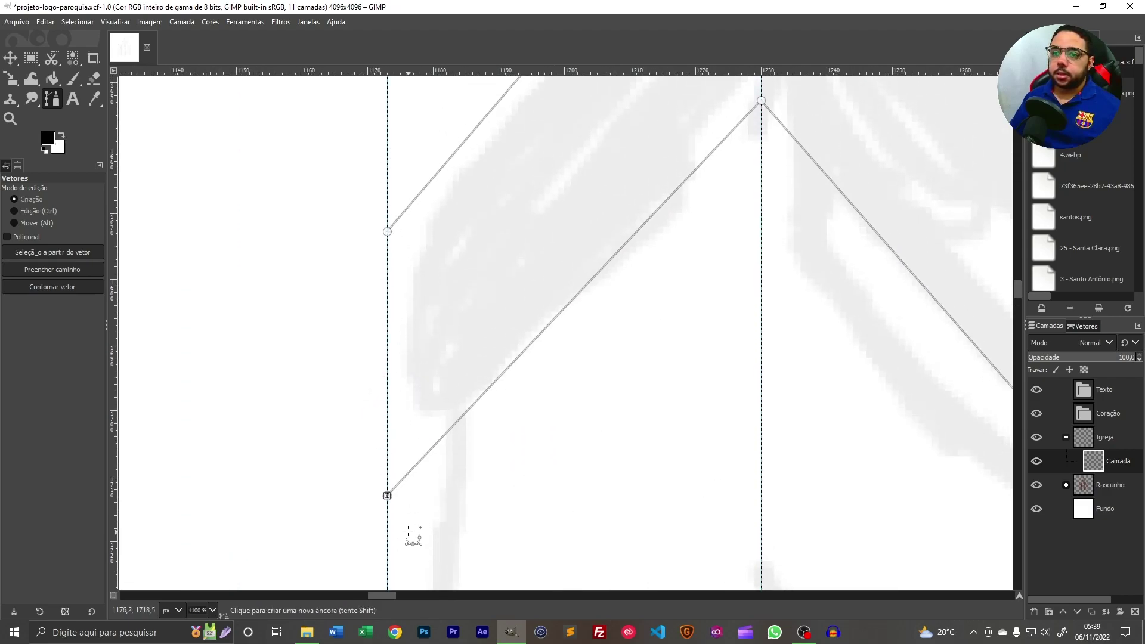
key(ctrl)
ctrl+click(388, 231)
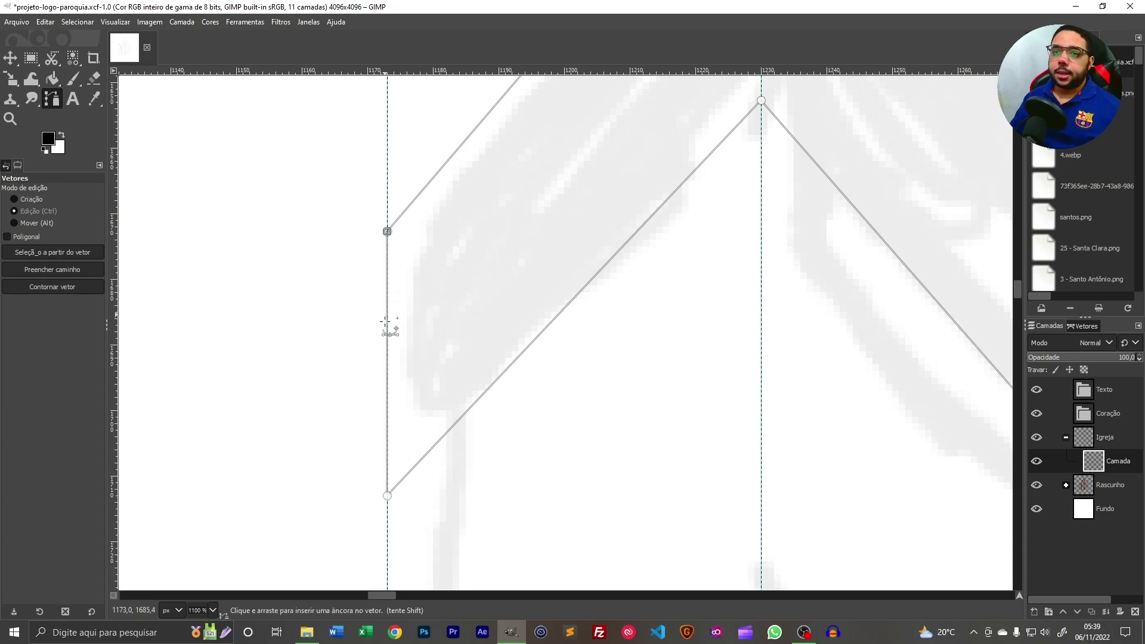
- Stroke the closed turret roof path with the solid 20 px black line
scroll(432, 340, down, 3)
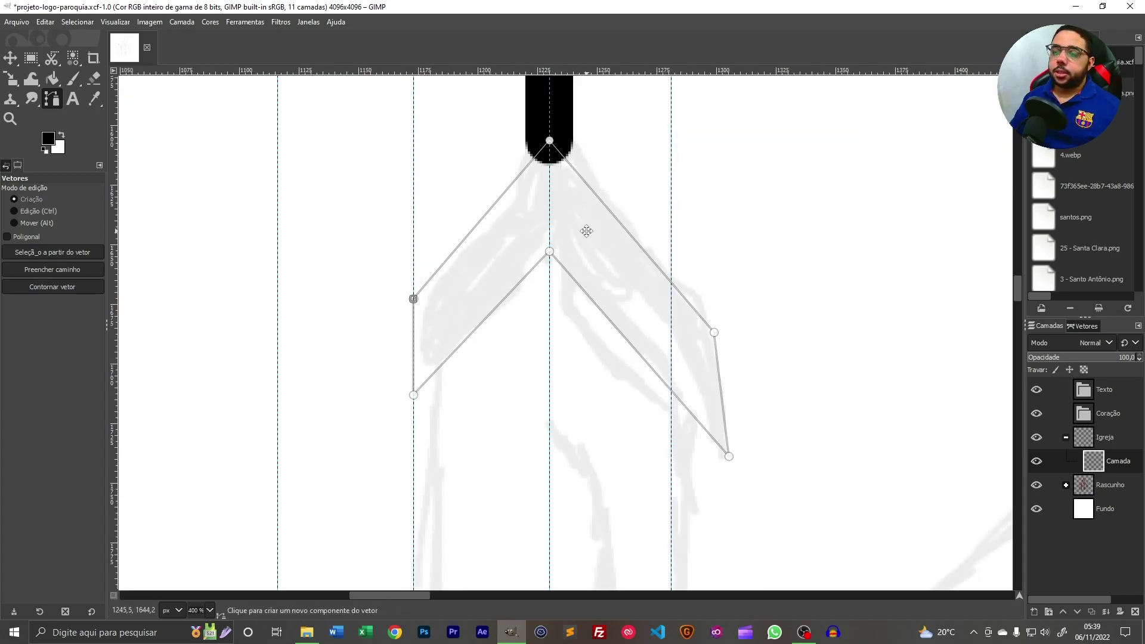
drag(586, 231, 536, 291)
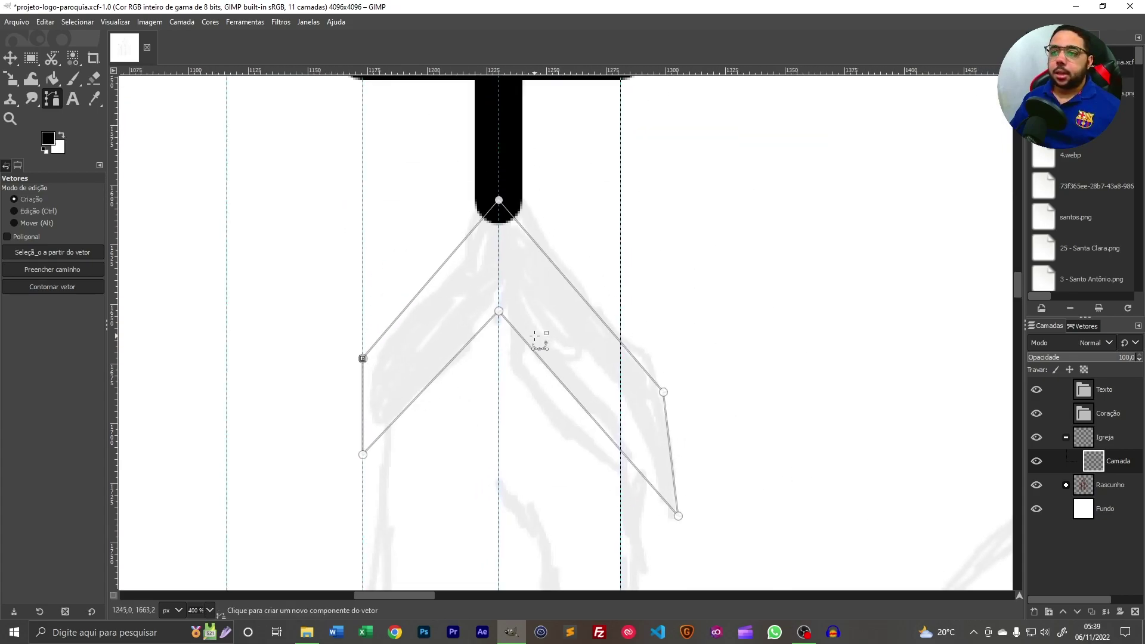
click(55, 289)
click(134, 396)
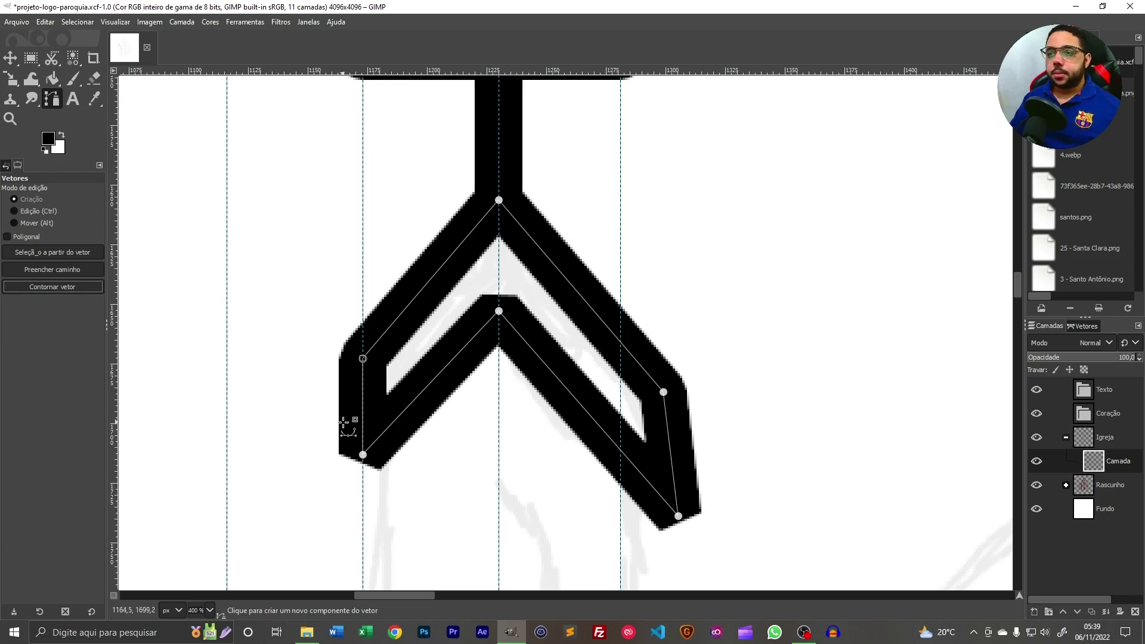
scroll(349, 428, down, 1)
scroll(522, 367, down, 5)
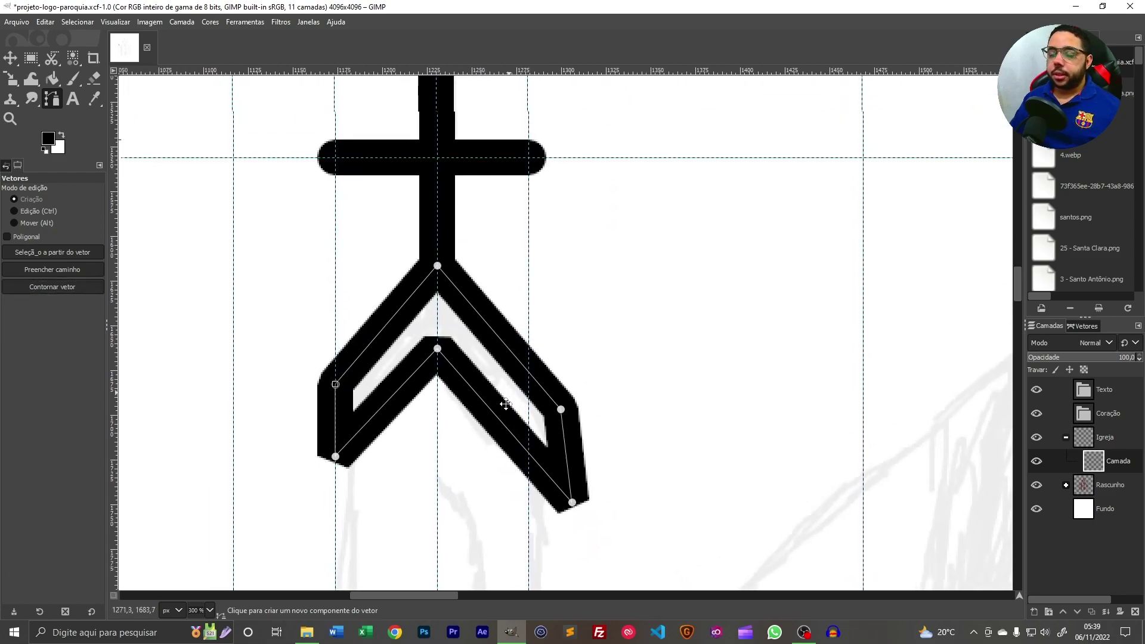
scroll(511, 474, up, 6)
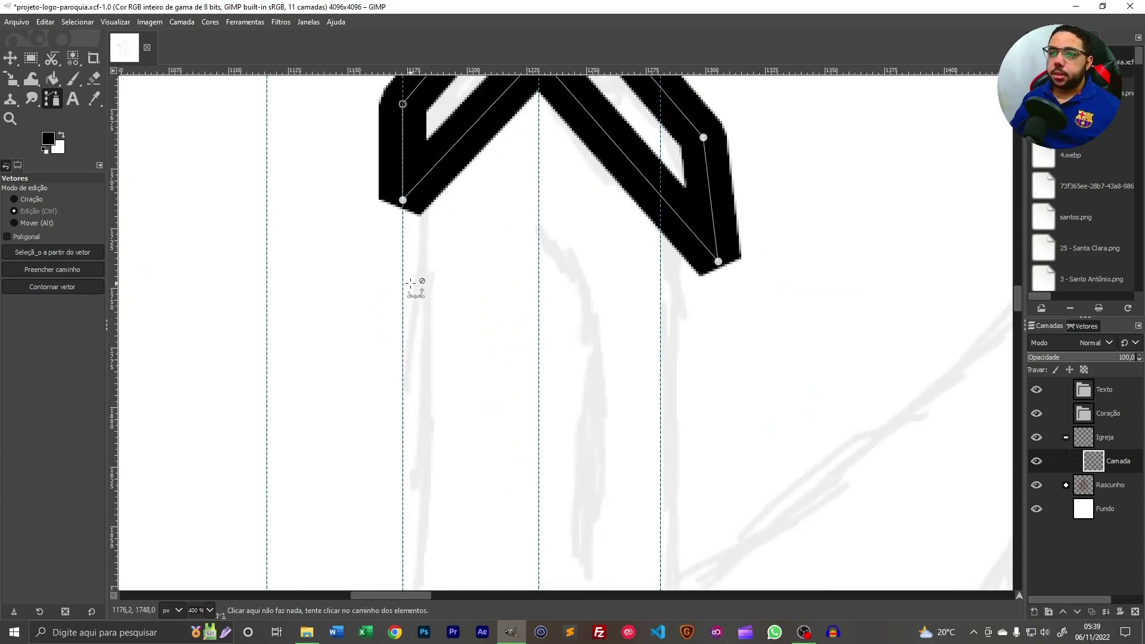
scroll(411, 283, down, 2)
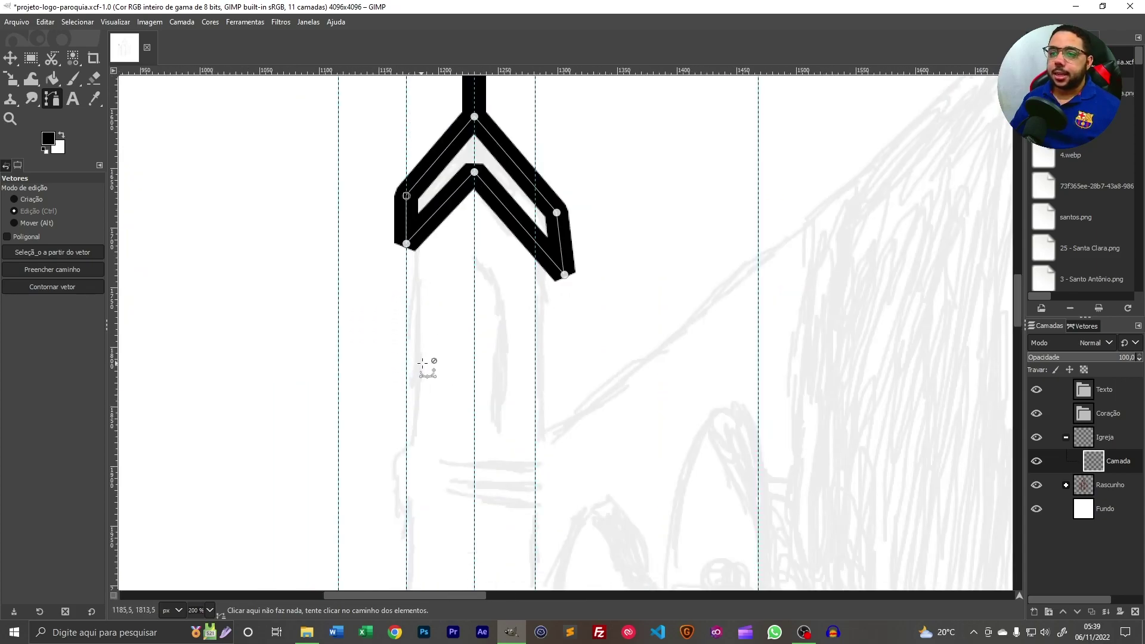
- Move the vertical guide at the turret's left wall inward to about x = 1182 px, onto the sketched wall line
scroll(424, 366, down, 3)
scroll(447, 427, up, 3)
scroll(438, 412, up, 2)
scroll(346, 396, down, 1)
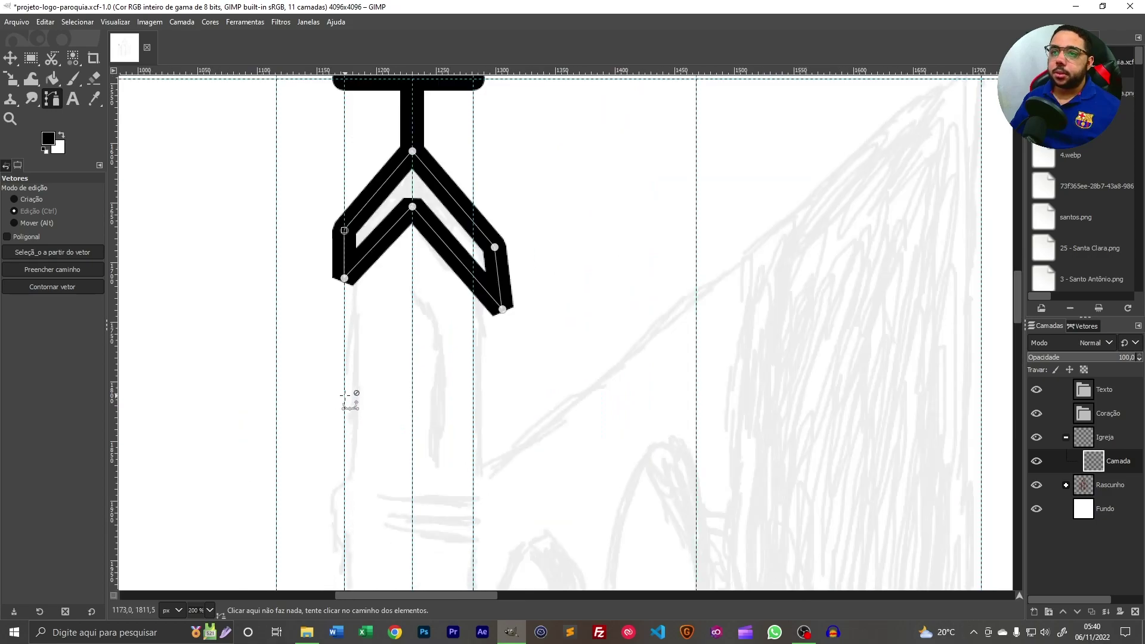
scroll(327, 404, up, 2)
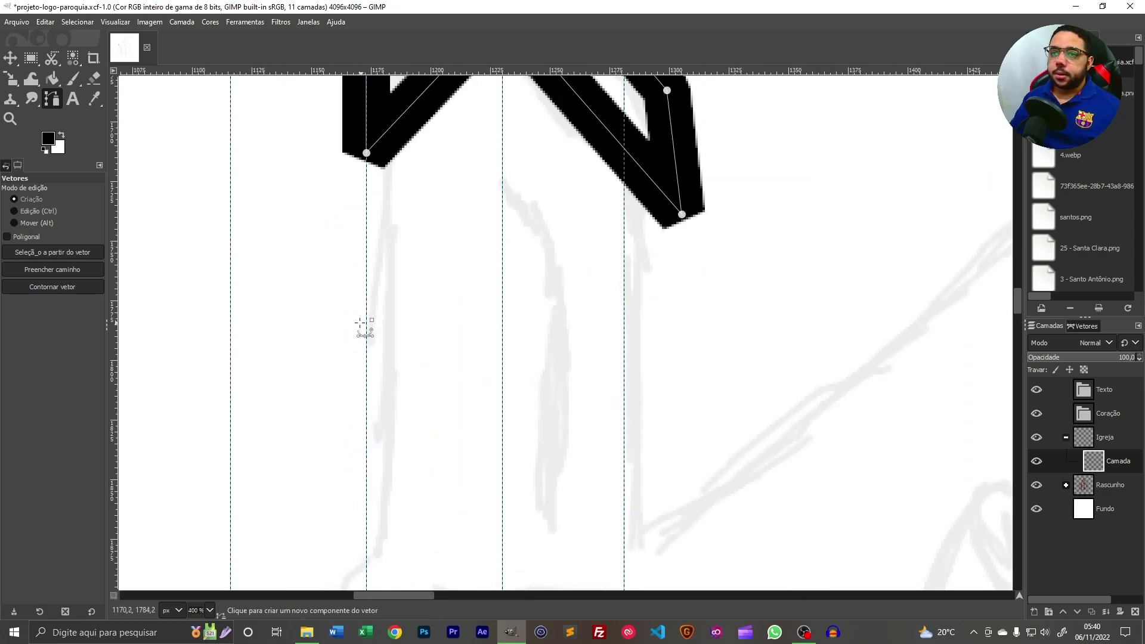
click(12, 59)
drag(367, 227, 388, 228)
scroll(394, 372, down, 2)
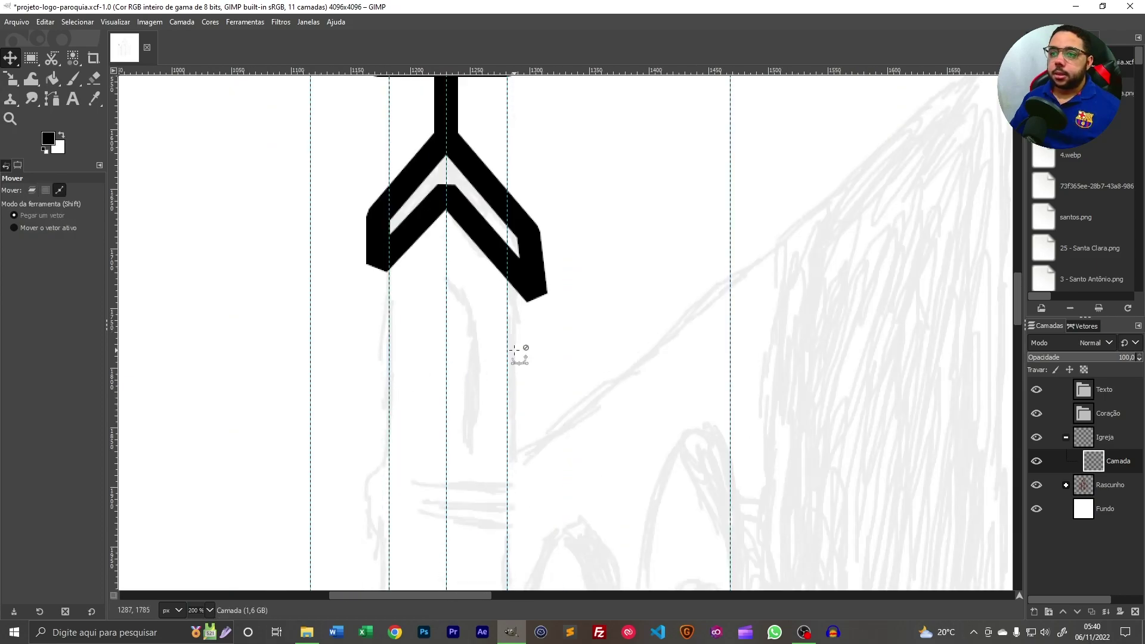
scroll(508, 488, down, 3)
drag(494, 500, 456, 359)
- Start the turret's left wall path at the roof's lower tip and run it down the guide, with anchors at about y = 1872 and 1947 px
scroll(433, 286, up, 1)
scroll(433, 286, up, 2)
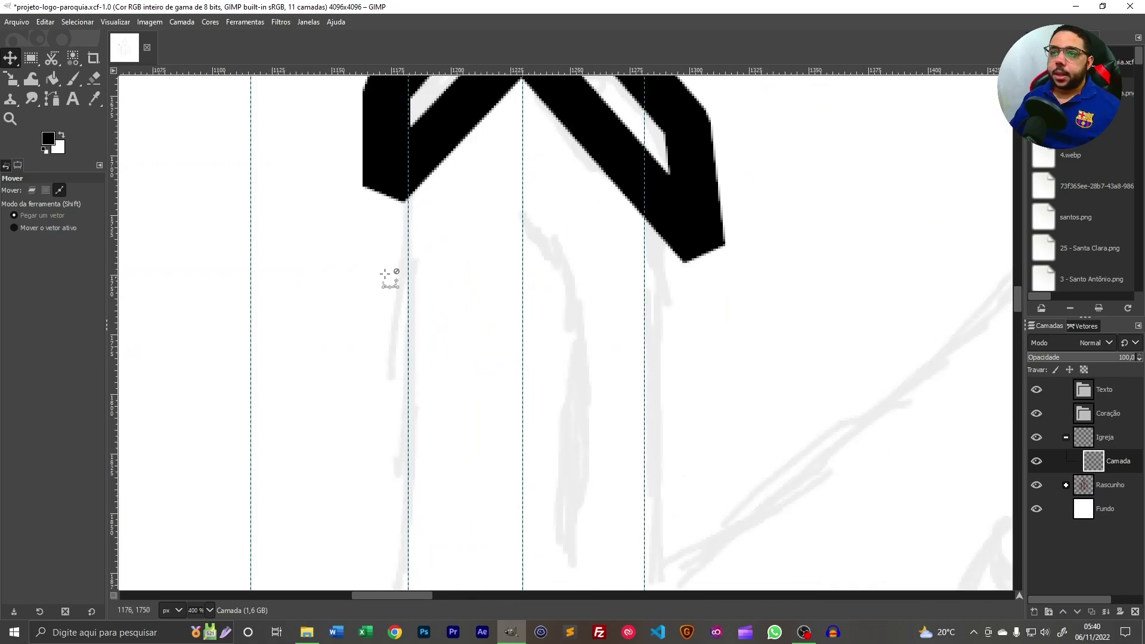
click(51, 100)
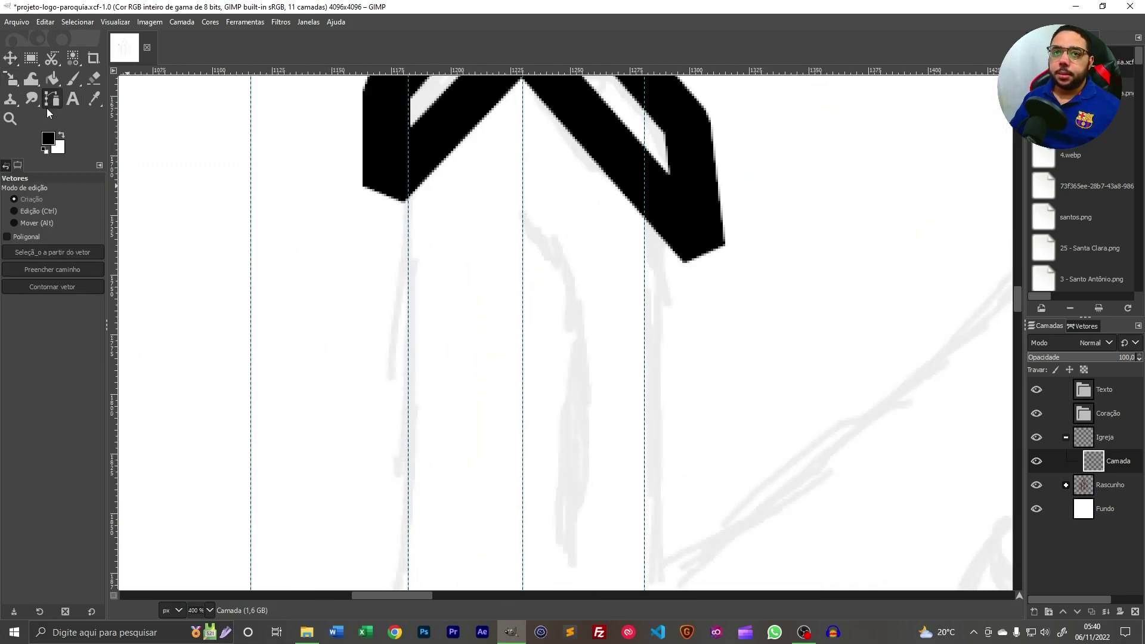
click(408, 177)
scroll(409, 324, down, 4)
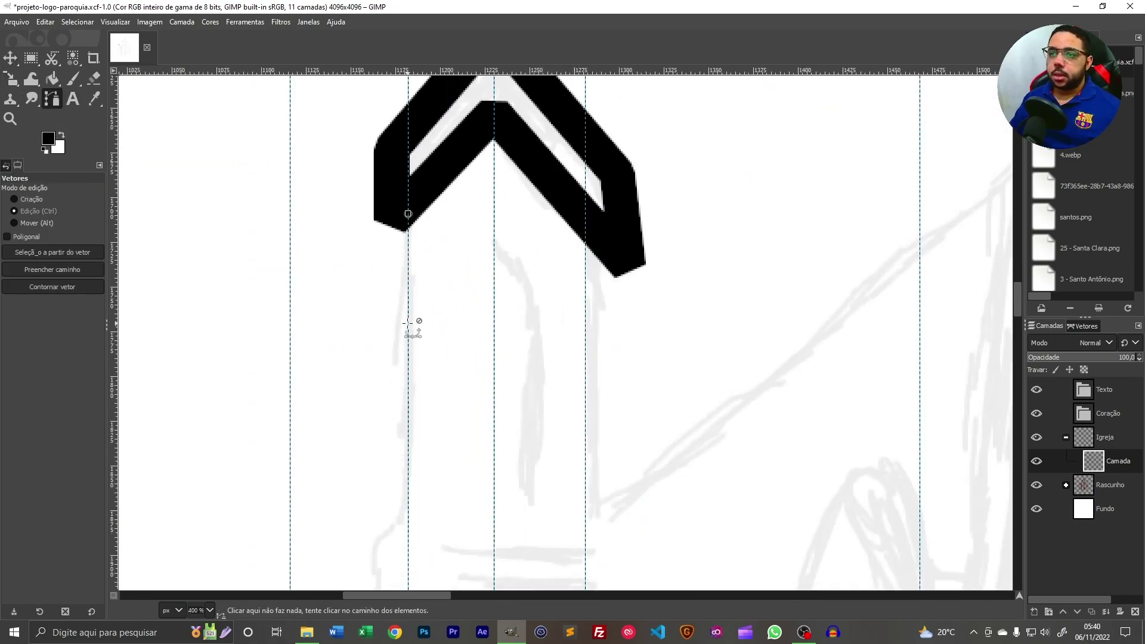
scroll(402, 358, up, 2)
scroll(412, 324, up, 3)
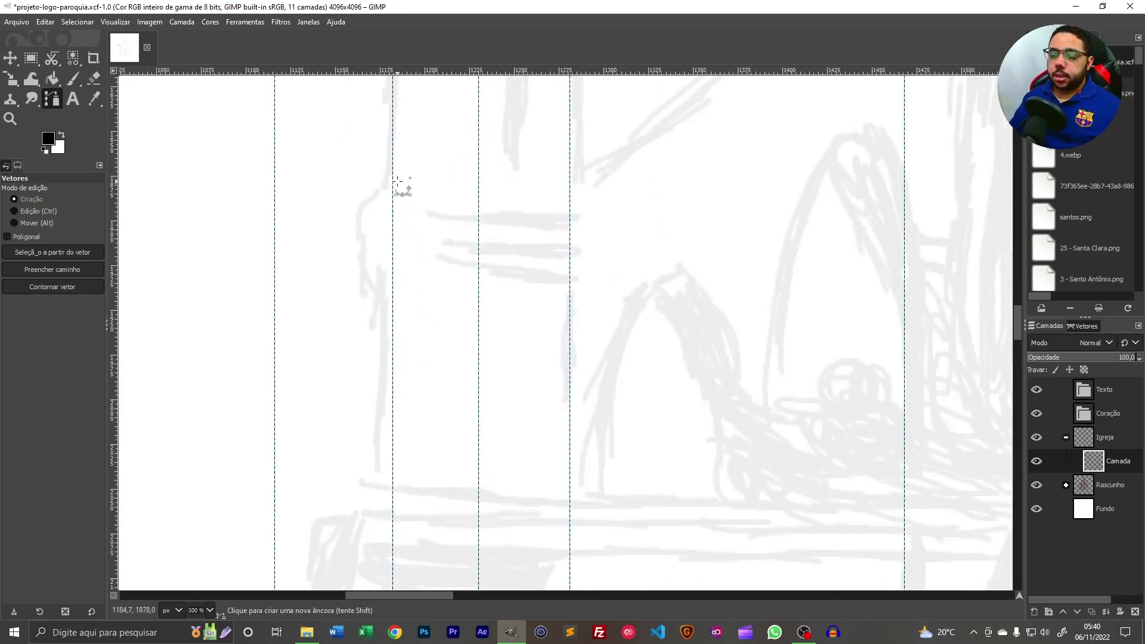
click(443, 413)
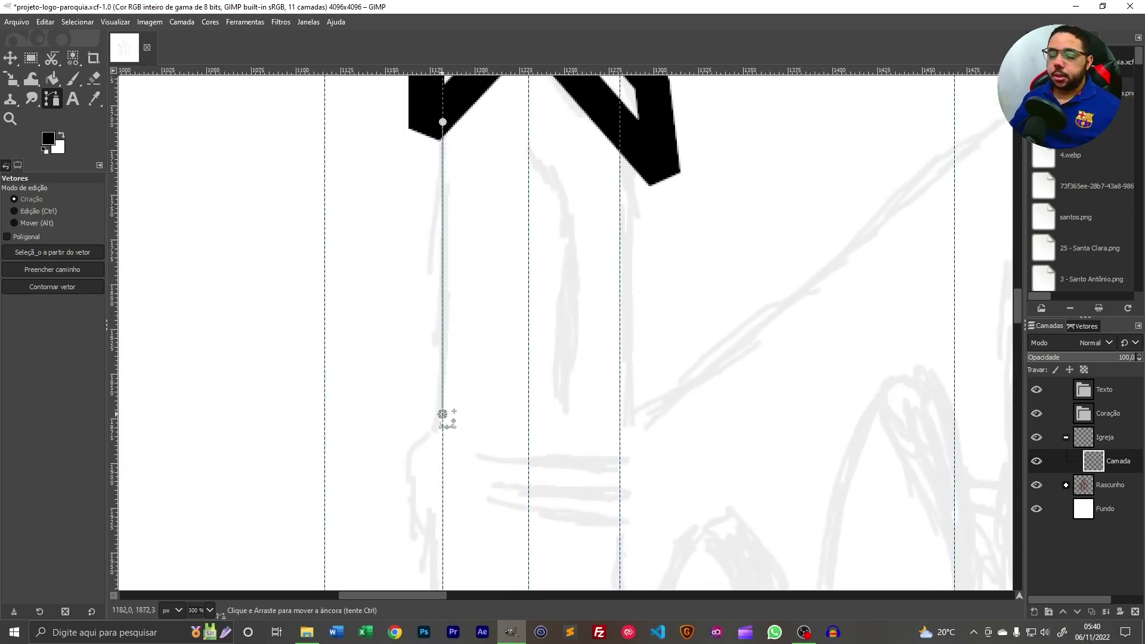
scroll(405, 456, down, 3)
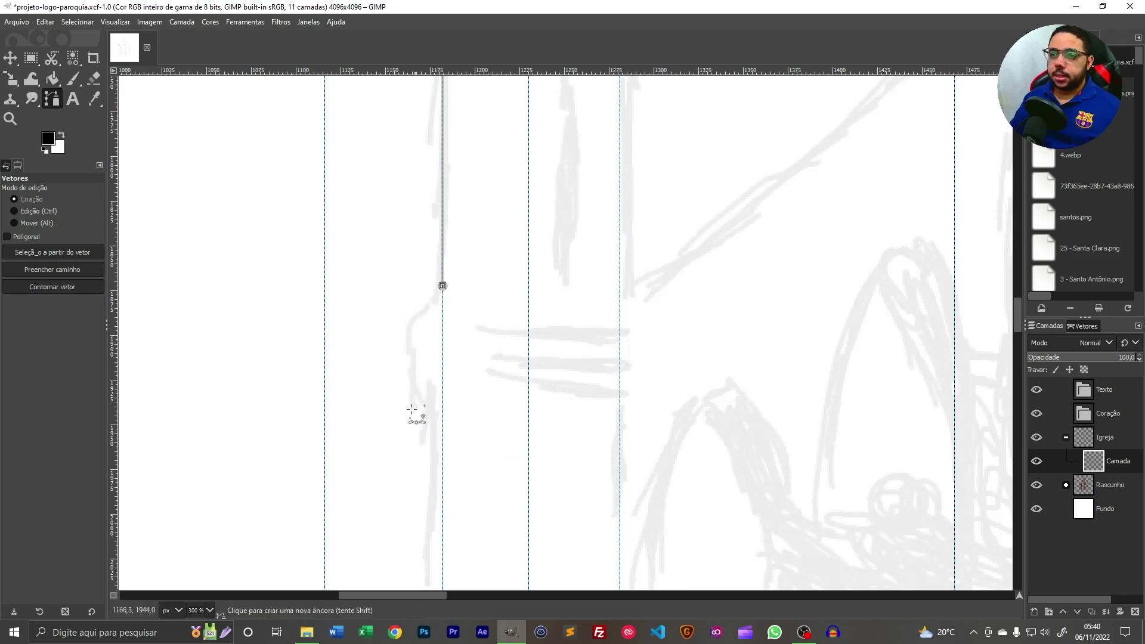
click(442, 419)
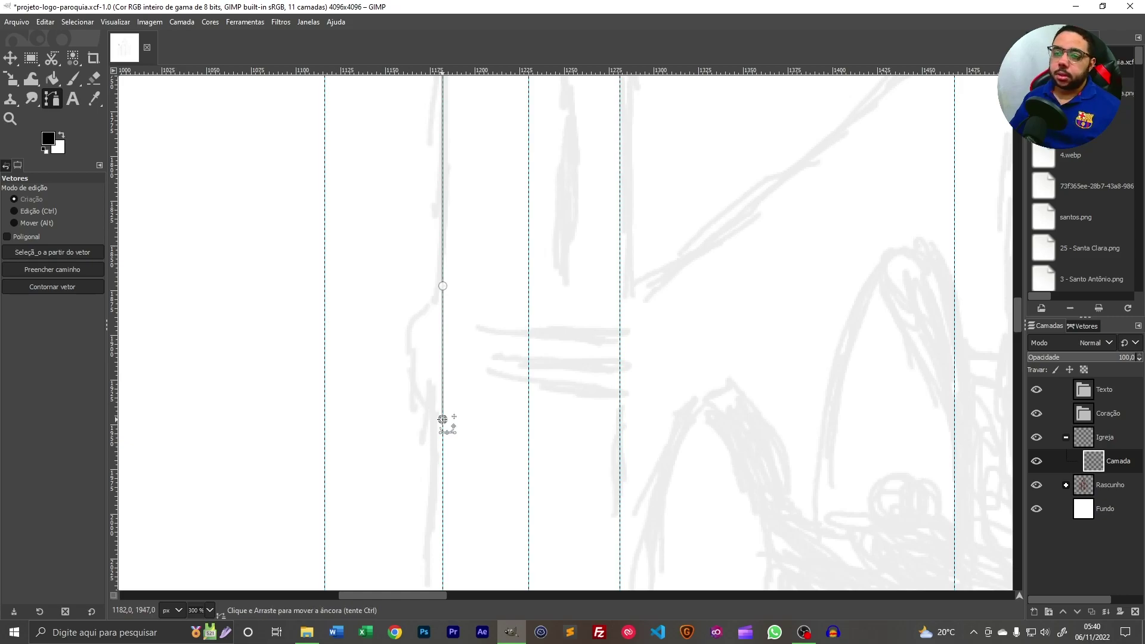
- Insert an anchor between the two lower wall anchors and pull it outward to about x = 1162, y = 1900 px to form the molding bulge
scroll(456, 529, down, 4)
scroll(445, 370, up, 6)
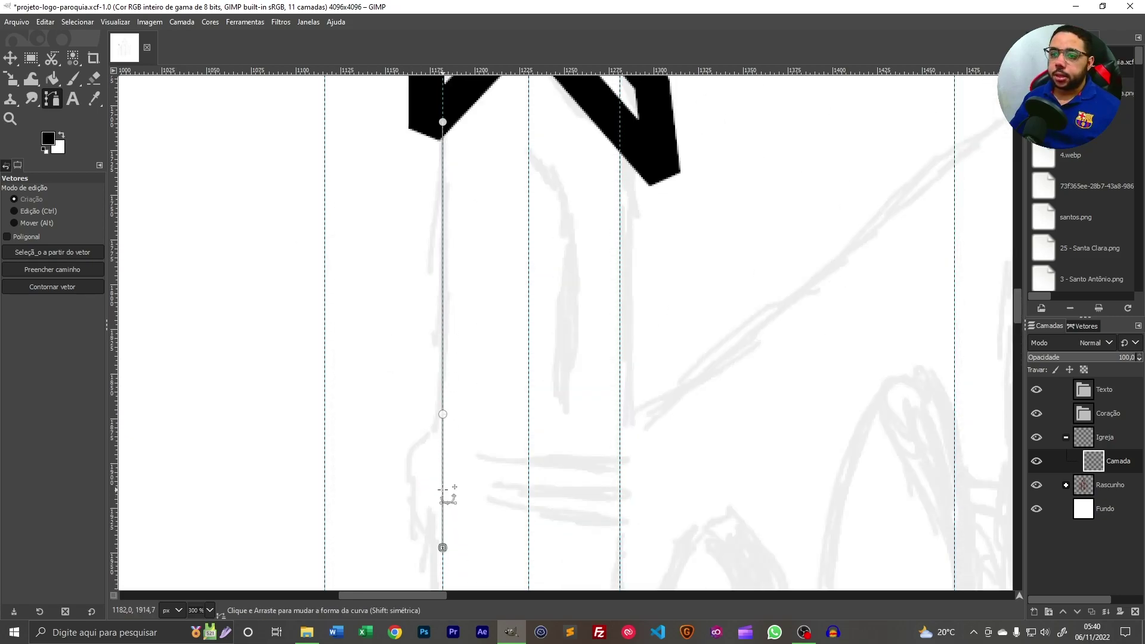
scroll(442, 495, up, 3)
scroll(430, 499, down, 5)
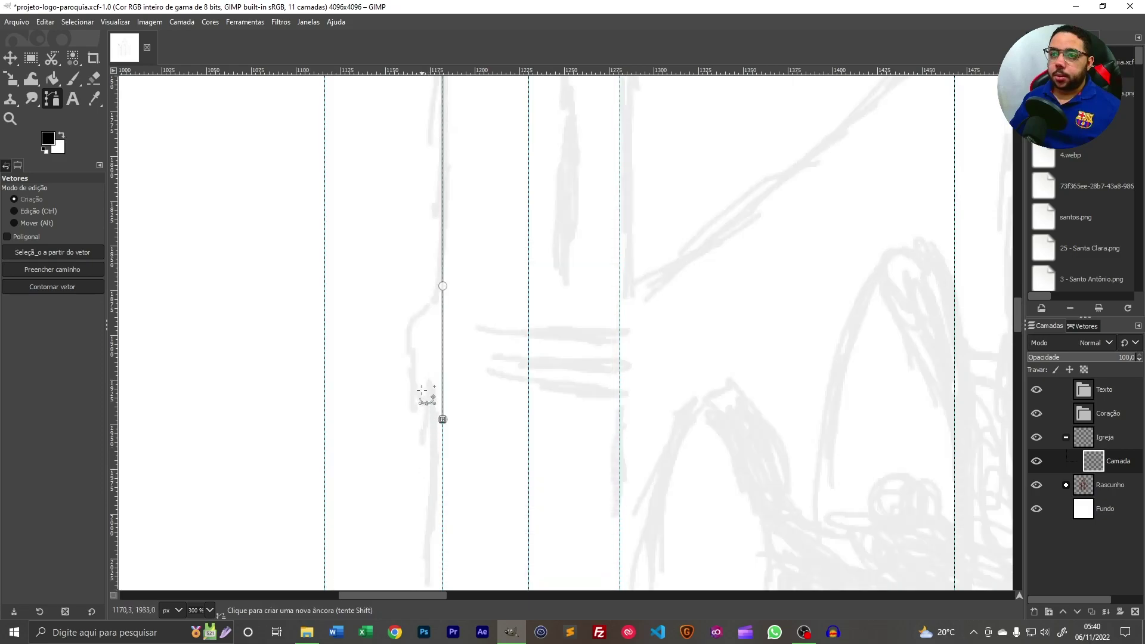
scroll(422, 394, up, 3)
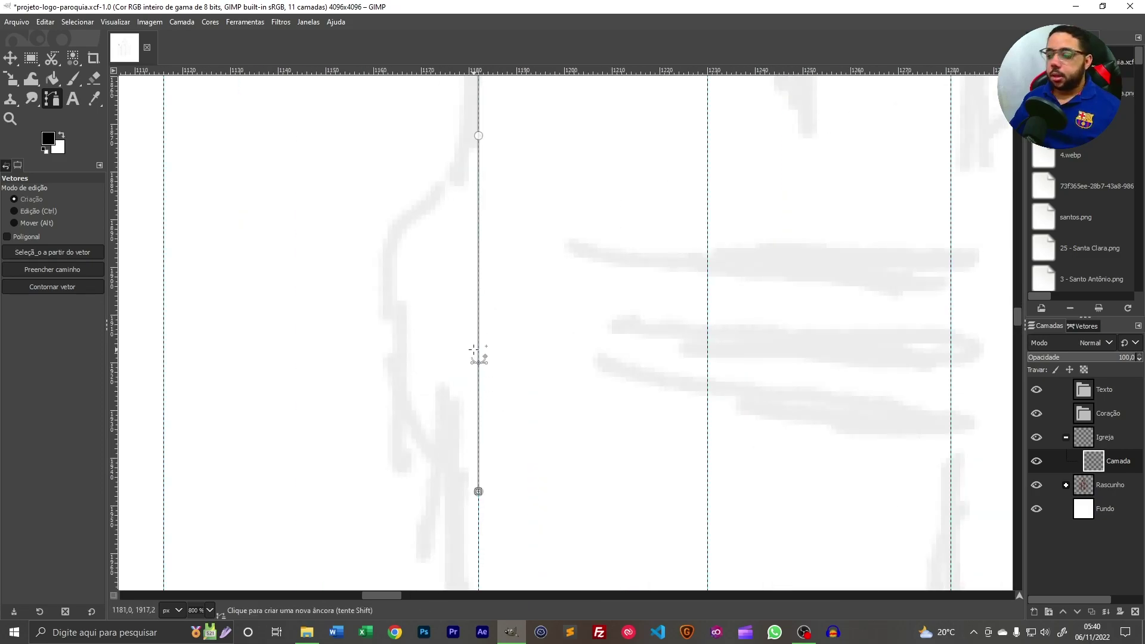
key(ctrl)
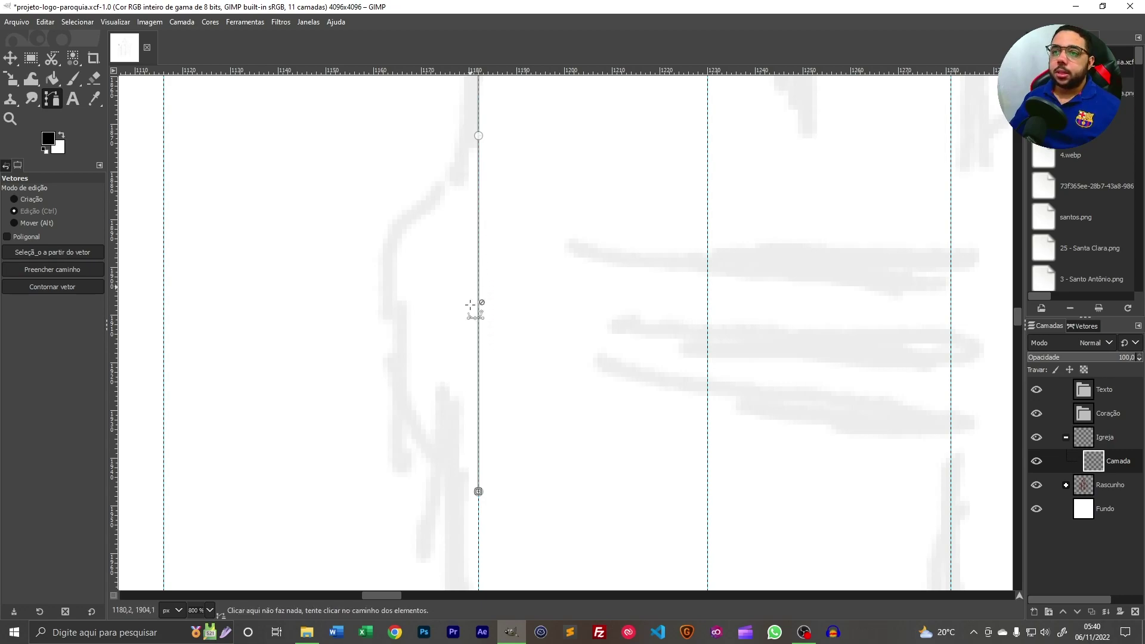
ctrl+click(478, 235)
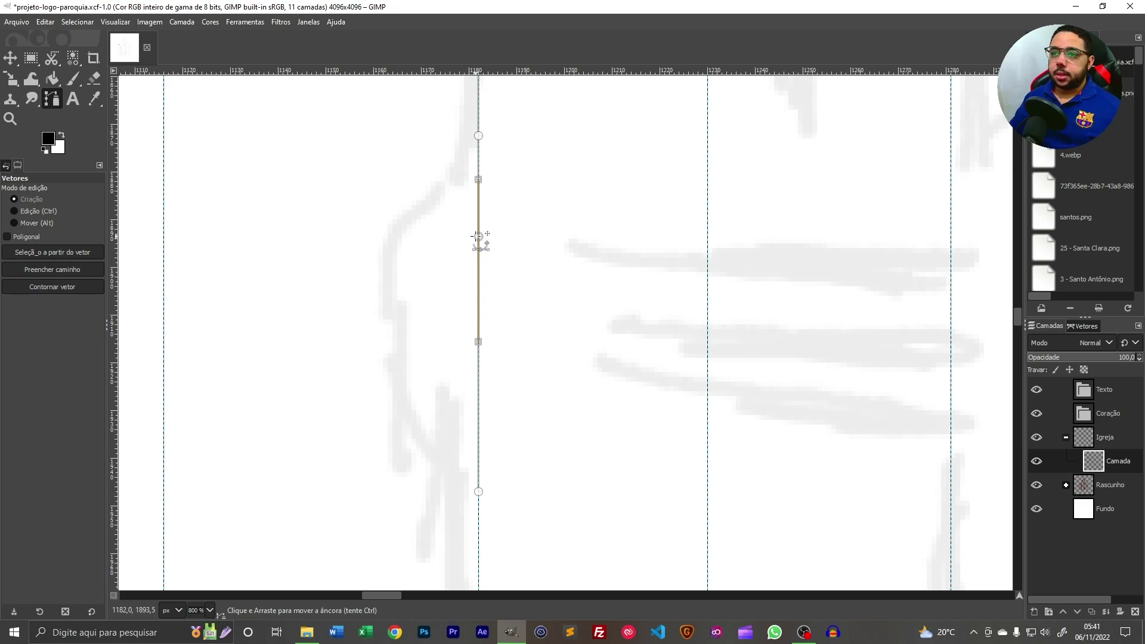
drag(479, 236, 385, 265)
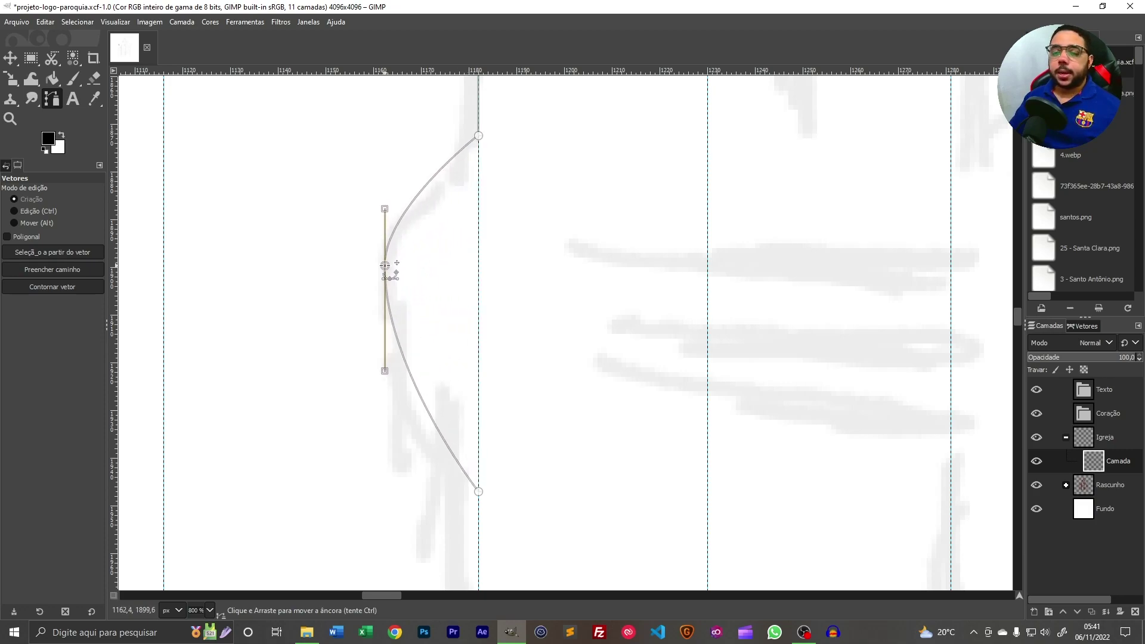
- Insert three more anchors along the bulge, above and below its outermost point, and shift each to follow the sketched molding
ctrl+click(432, 183)
drag(431, 182, 437, 193)
ctrl+click(420, 407)
drag(420, 408, 401, 421)
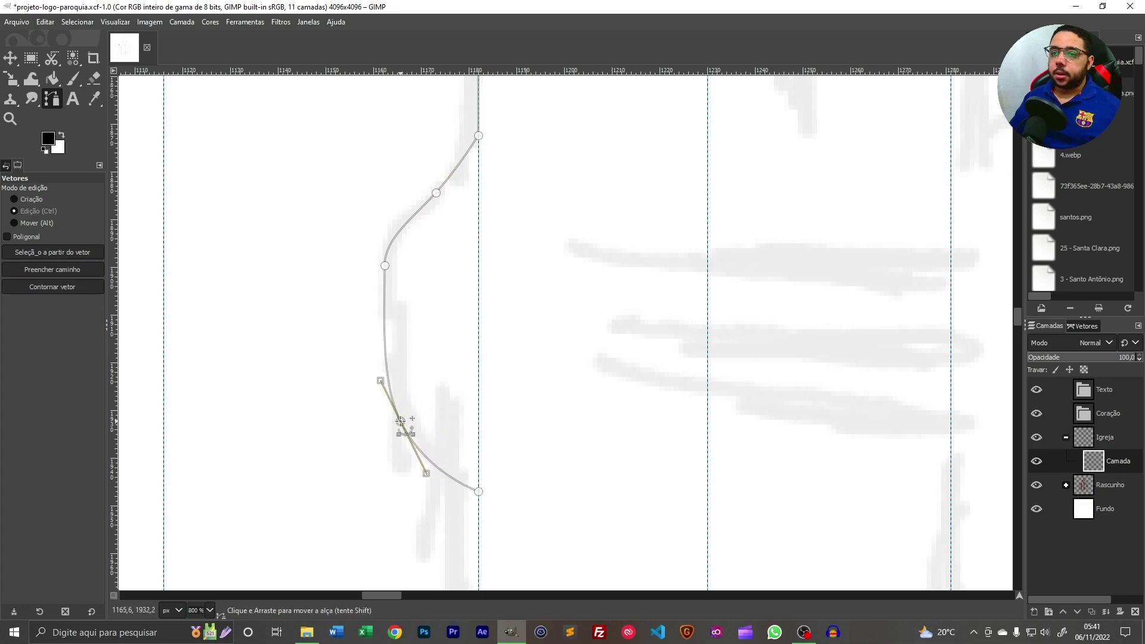
ctrl+click(385, 332)
drag(385, 333, 398, 337)
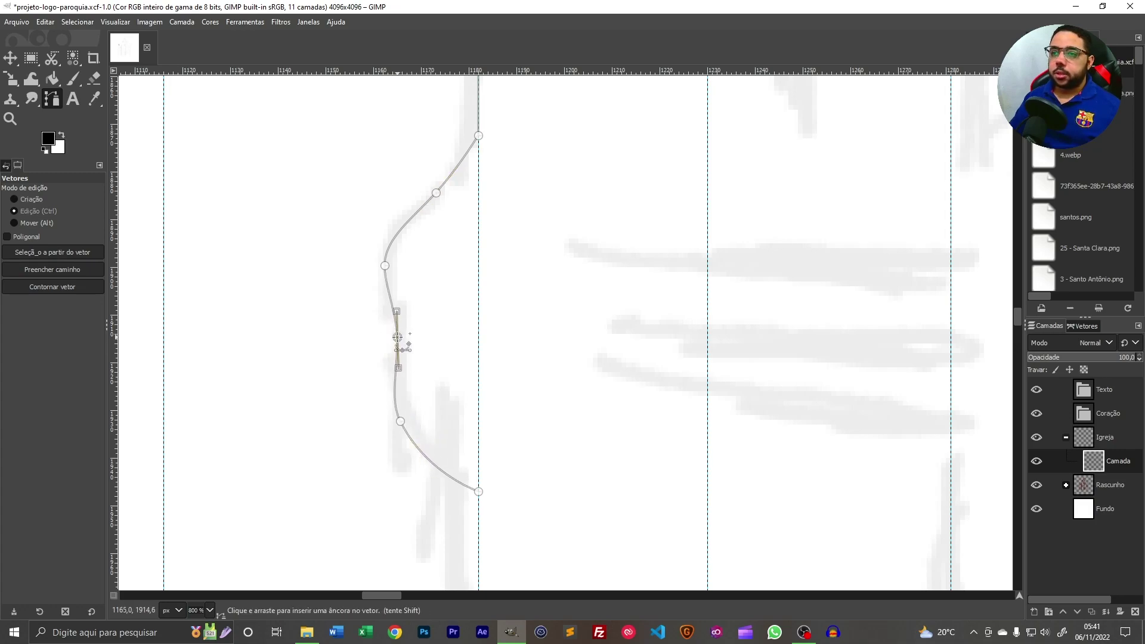
- Continue the wall path from the bulge's lower anchor straight down the guide to the sketched ledge at about y = 2048 px
scroll(514, 416, down, 4)
scroll(513, 358, down, 3)
scroll(510, 323, up, 1)
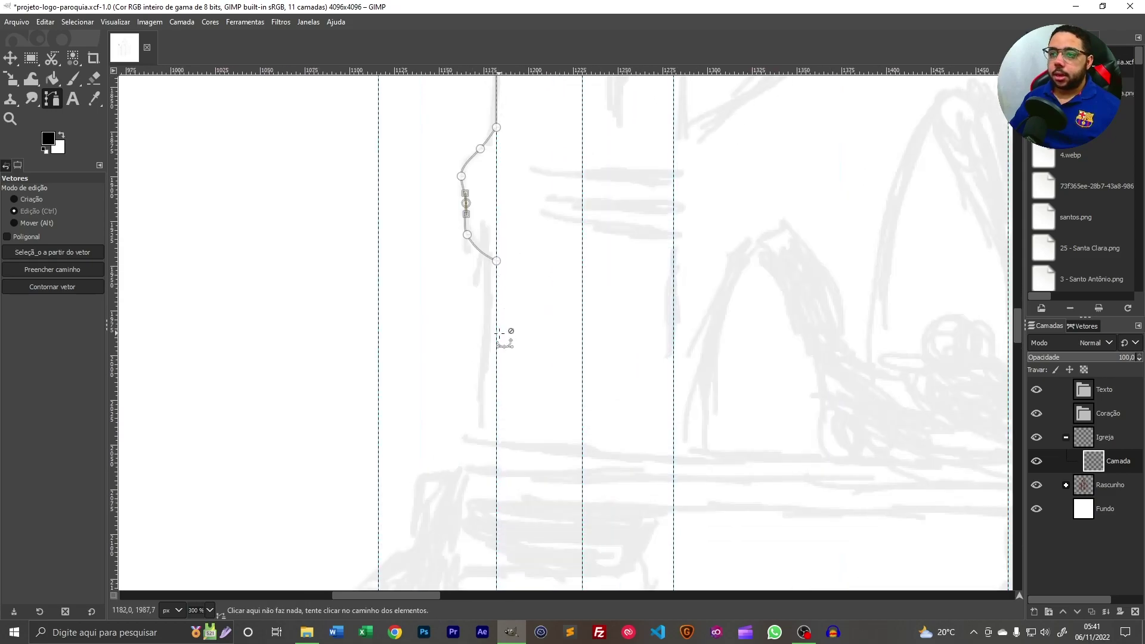
scroll(501, 265, up, 4)
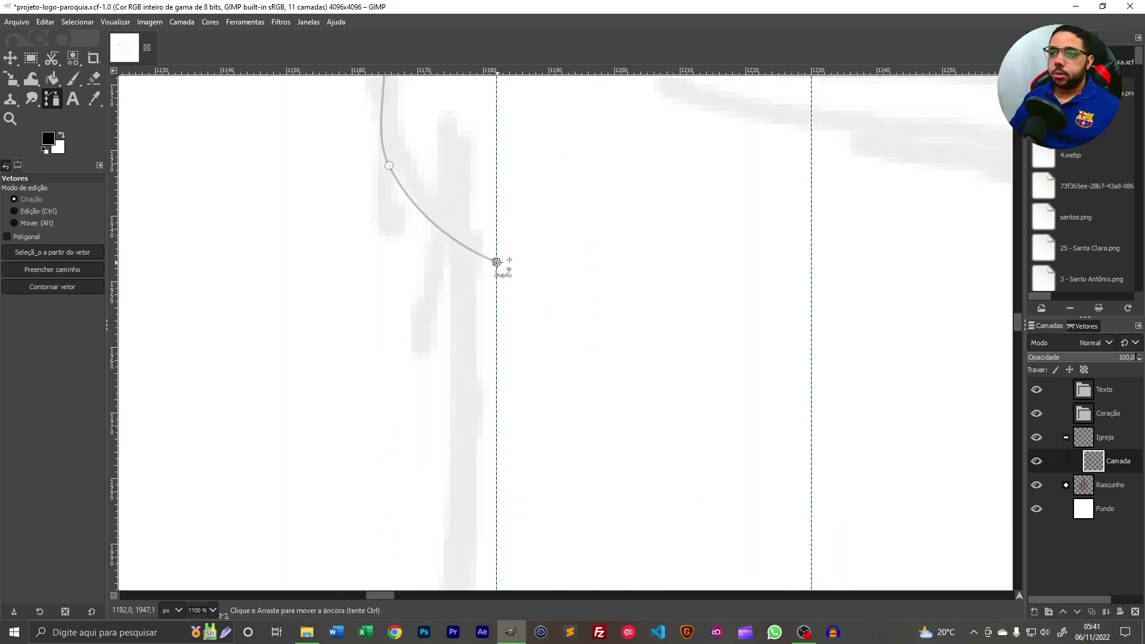
scroll(499, 265, down, 7)
scroll(501, 358, up, 5)
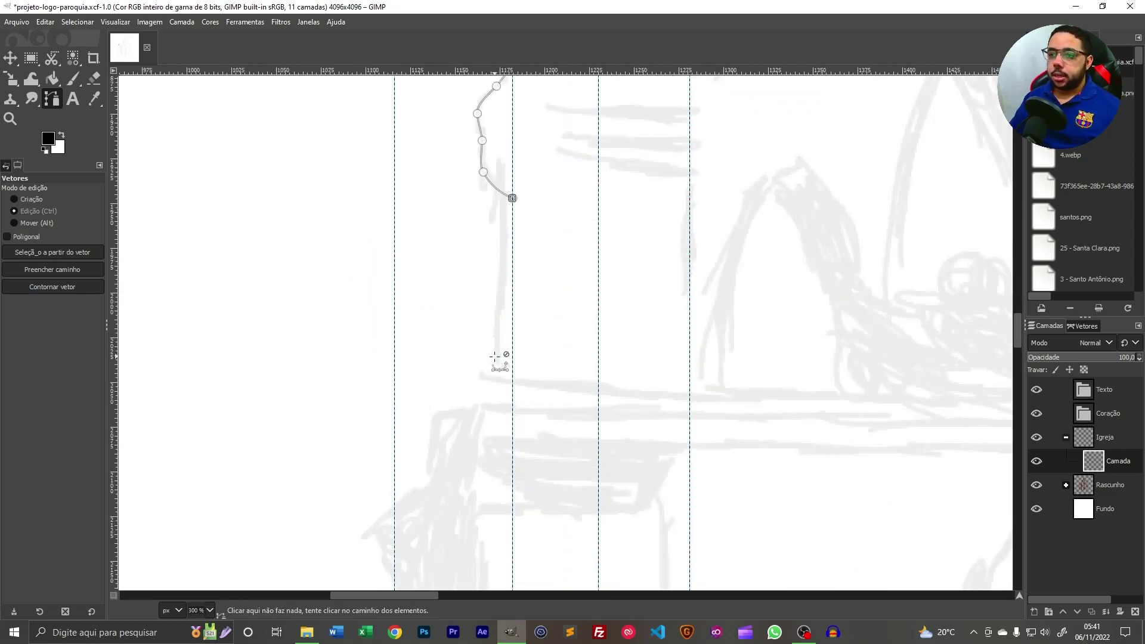
click(511, 367)
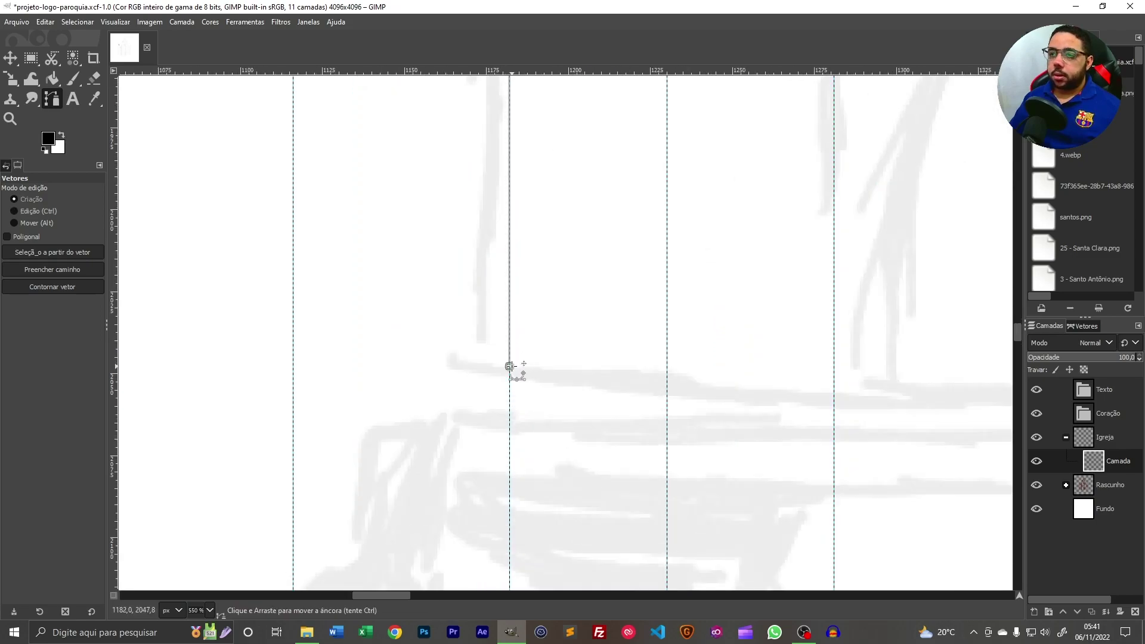
- Trace the ledge's projecting end as a small squared outline, going outward, down, and back to the guide
scroll(511, 368, down, 4)
scroll(512, 399, up, 3)
scroll(515, 334, up, 1)
click(458, 309)
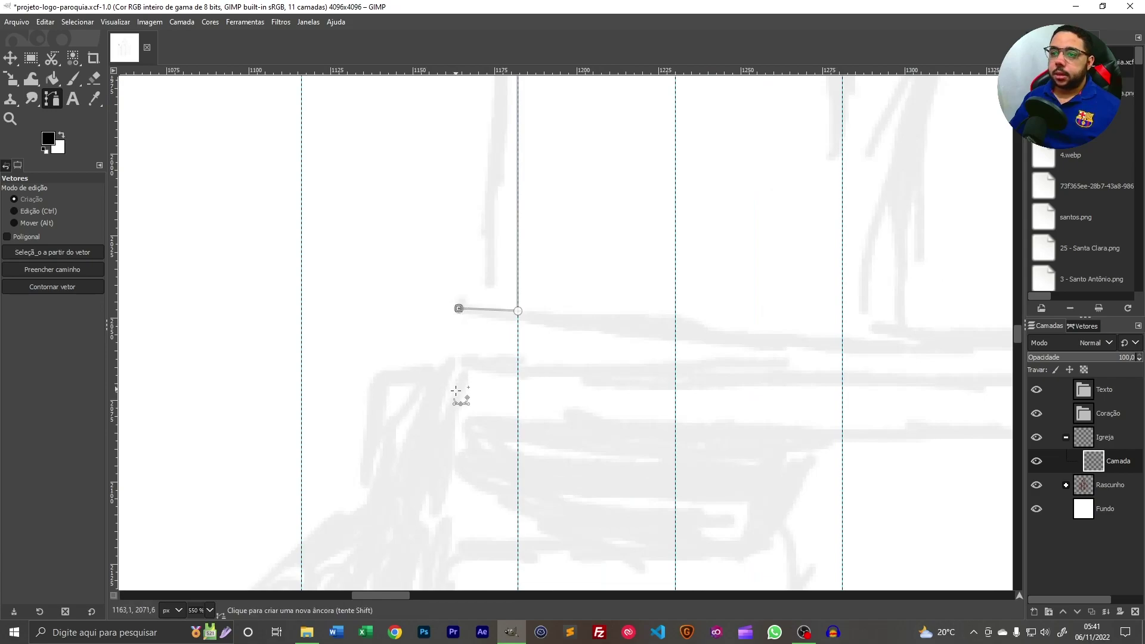
click(458, 416)
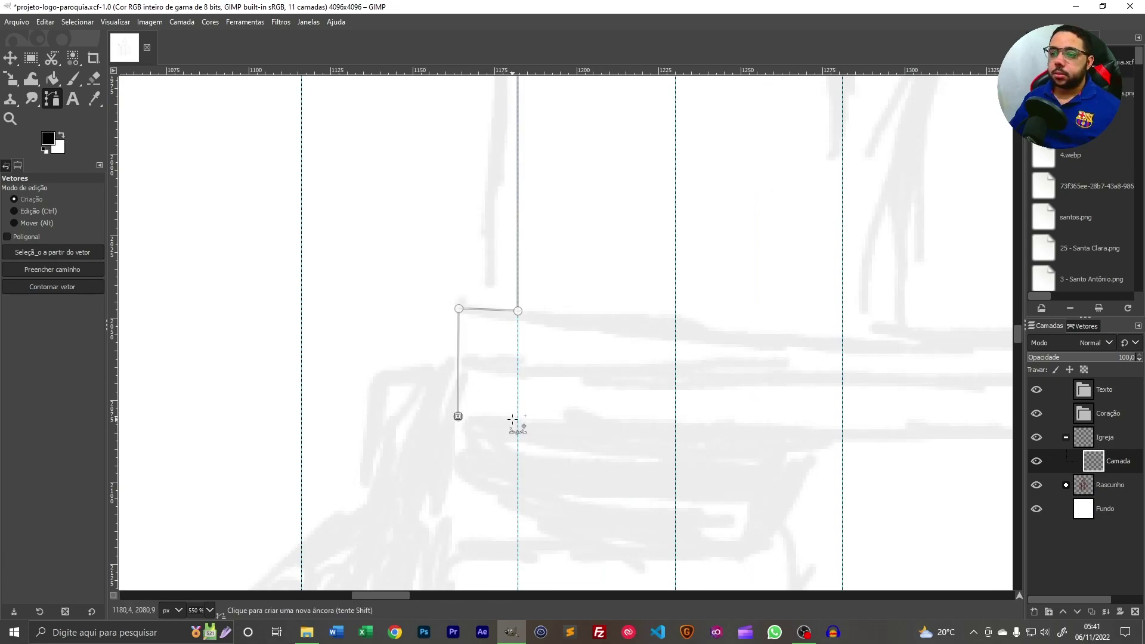
click(518, 422)
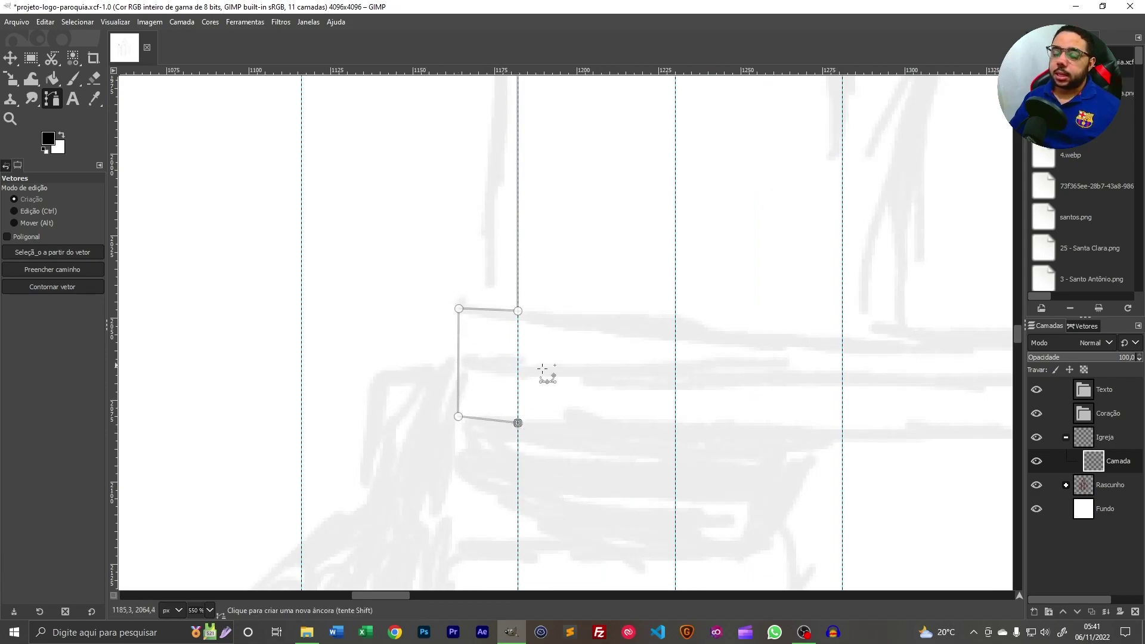
- Extend the wall path straight down the guide to the church's base at about y = 3193 px, and stroke it with the solid 20 px black line
scroll(523, 428, down, 5)
drag(536, 475, 542, 97)
drag(542, 516, 507, 389)
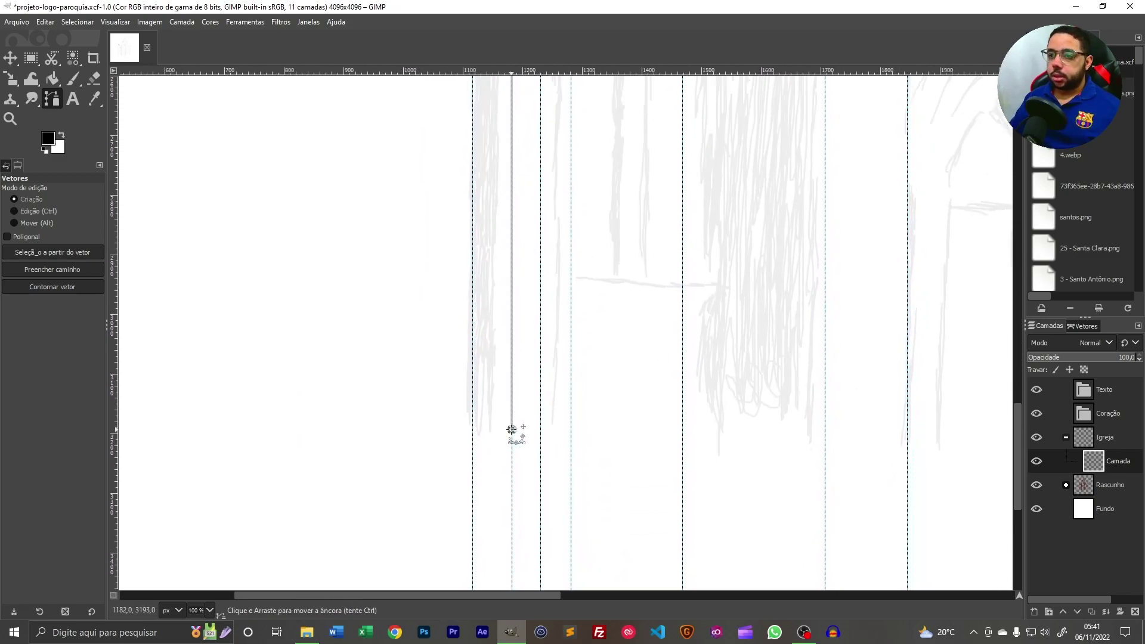
scroll(511, 430, down, 3)
scroll(469, 112, up, 3)
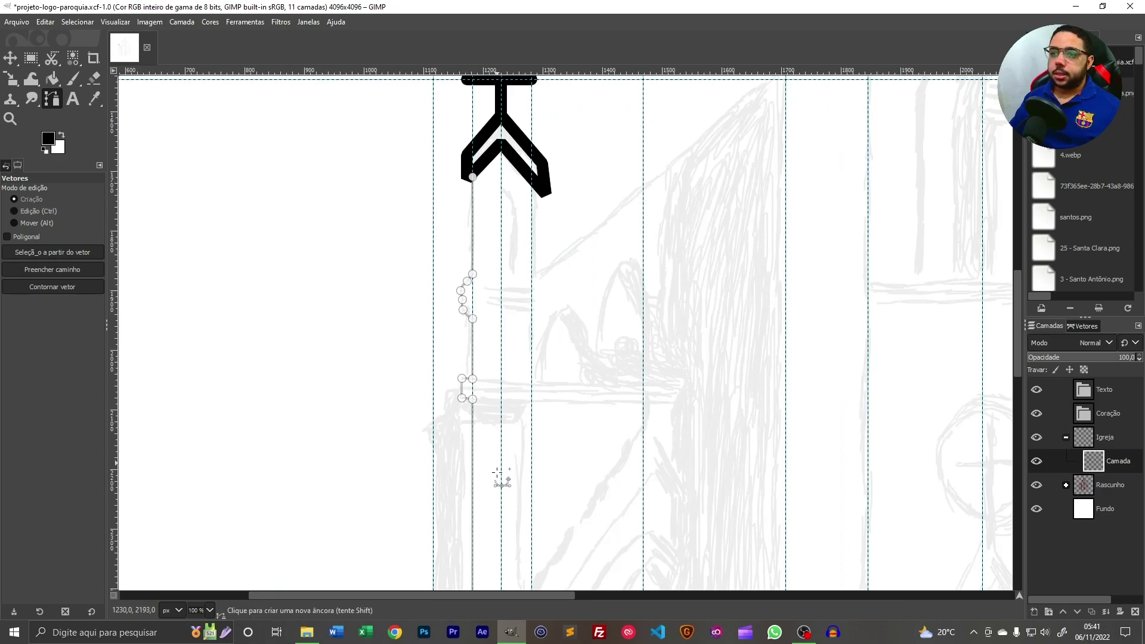
scroll(490, 477, down, 2)
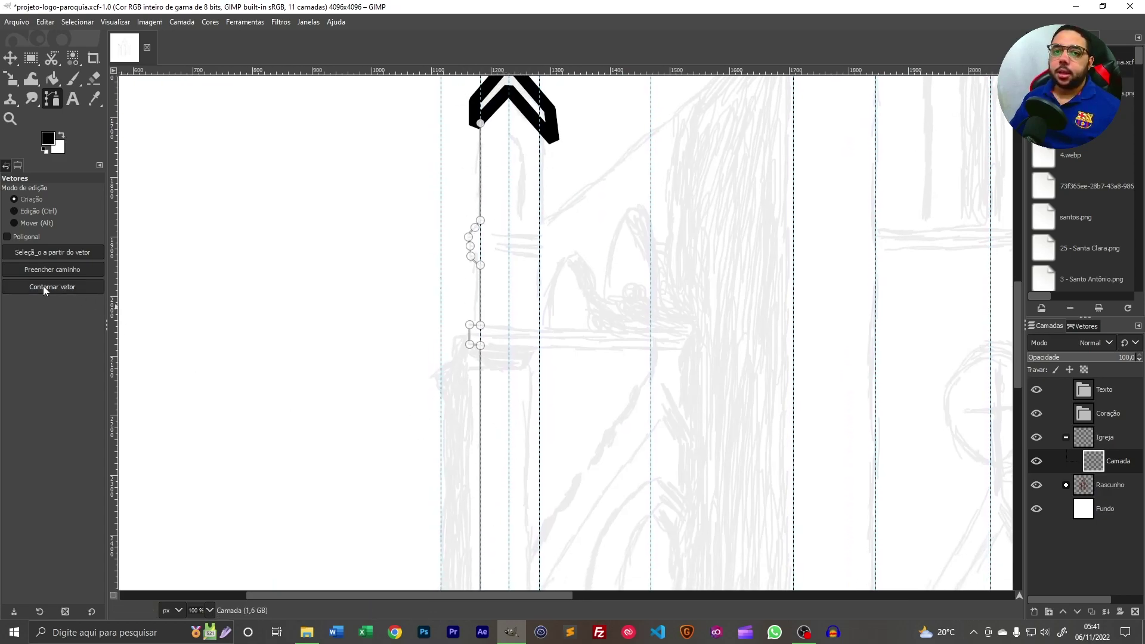
click(43, 287)
click(145, 391)
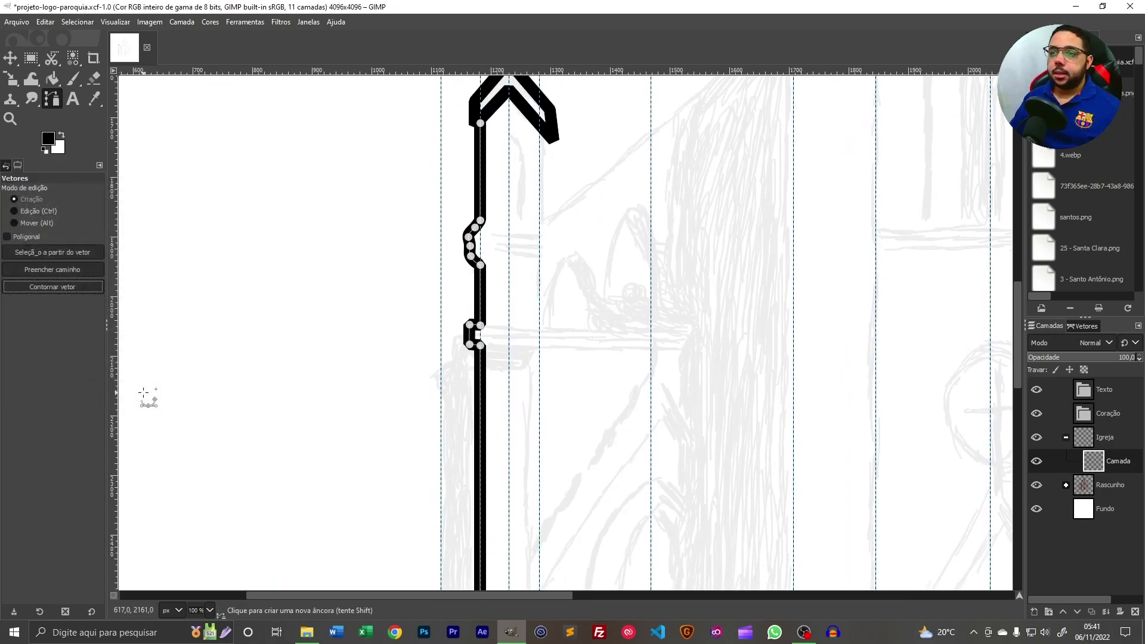
- Select the Fundo layer with the Move tool active, and save the project image
click(1094, 510)
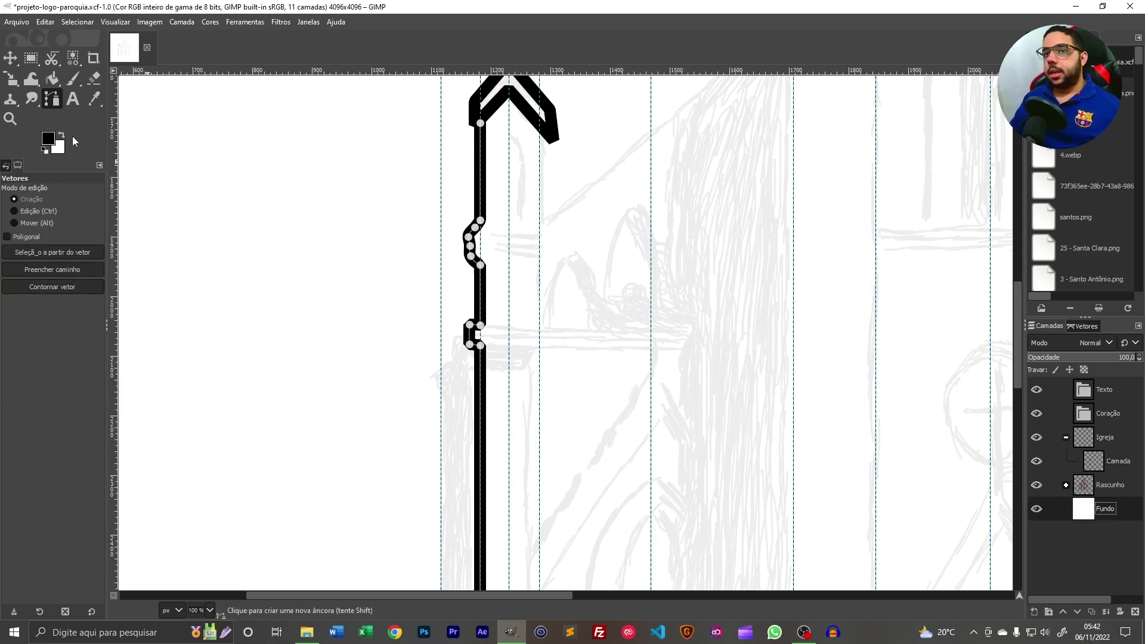
click(10, 58)
scroll(540, 376, down, 2)
scroll(638, 388, down, 1)
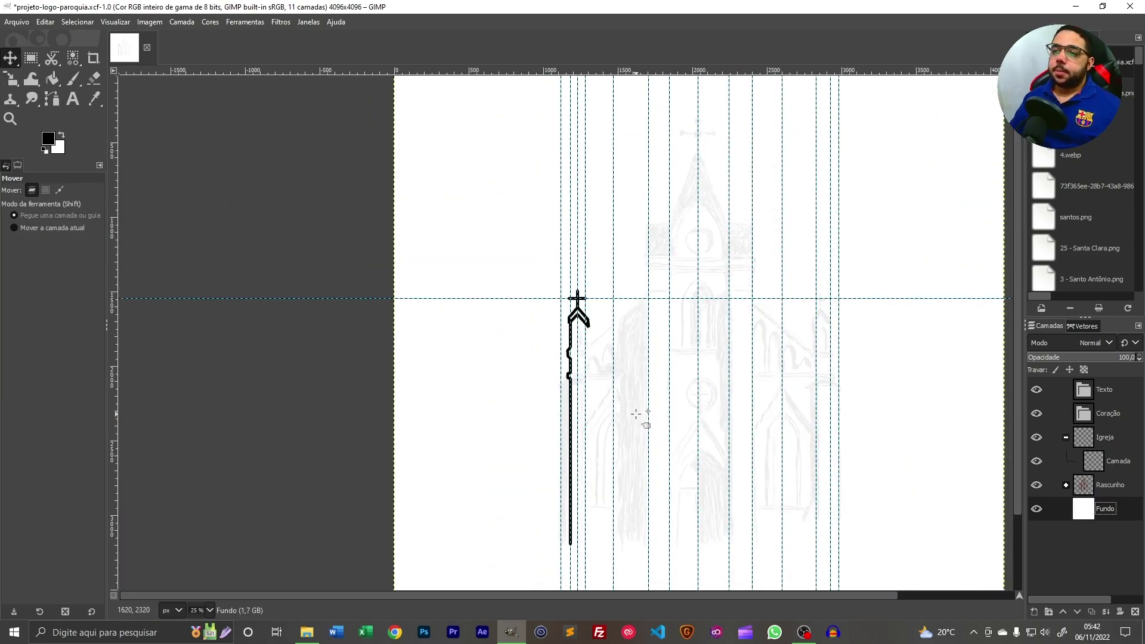
scroll(633, 427, up, 1)
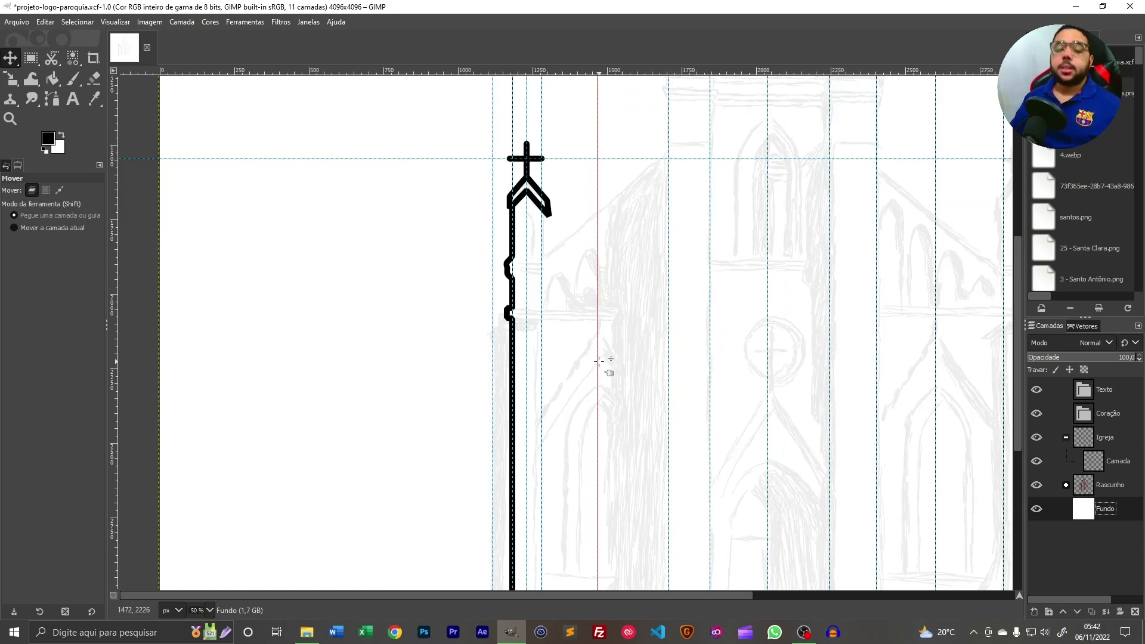
key(ctrl+s)
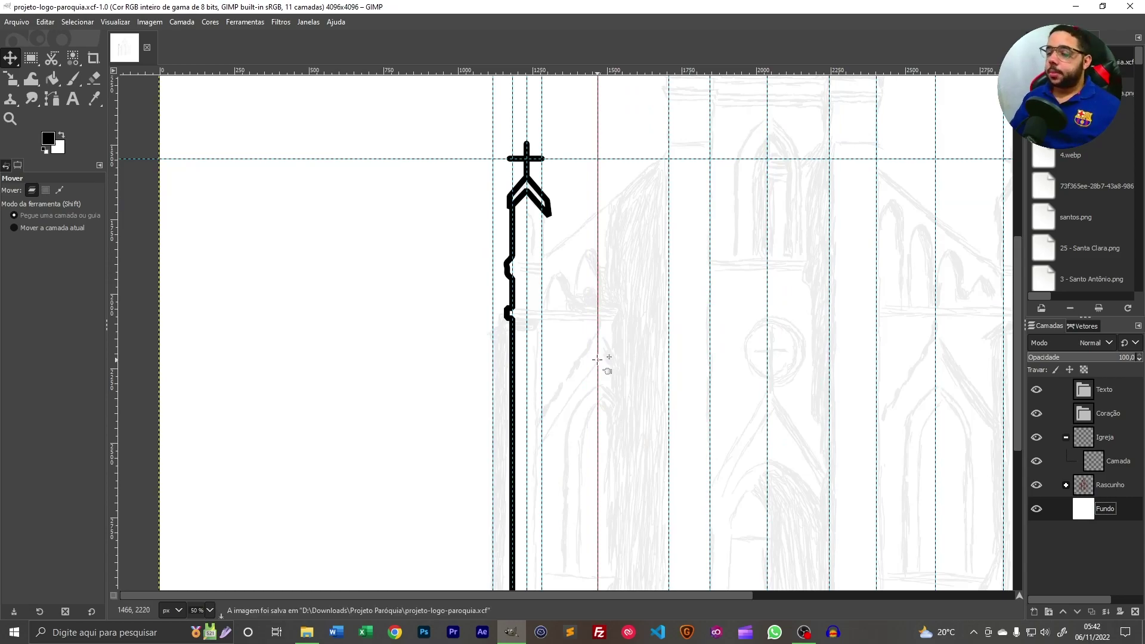
drag(805, 328, 623, 209)
scroll(596, 313, down, 1)
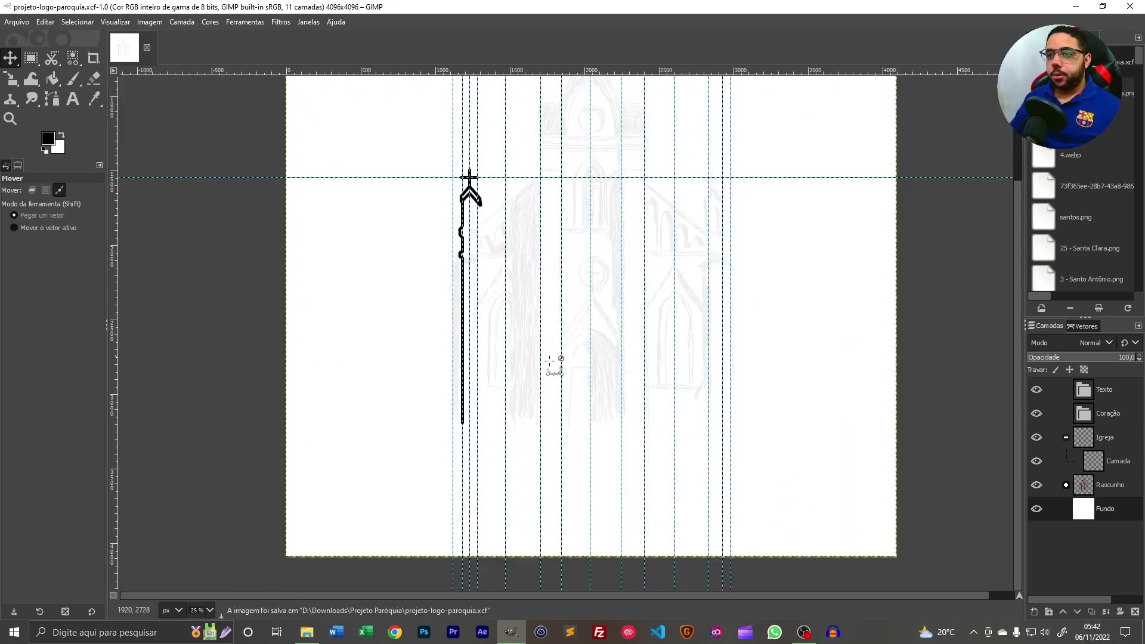
scroll(475, 241, up, 1)
scroll(476, 249, down, 1)
drag(584, 223, 605, 289)
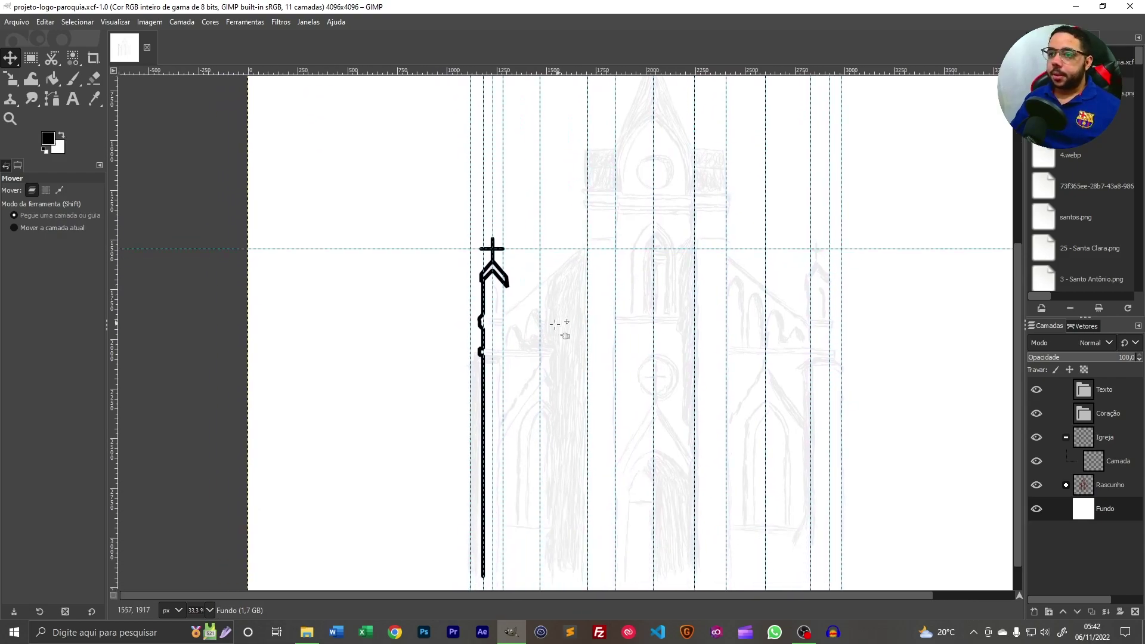
- Trace the curved line inside the left turret, about 150 px tall, as a new path and stroke it with the solid black line
scroll(516, 354, up, 3)
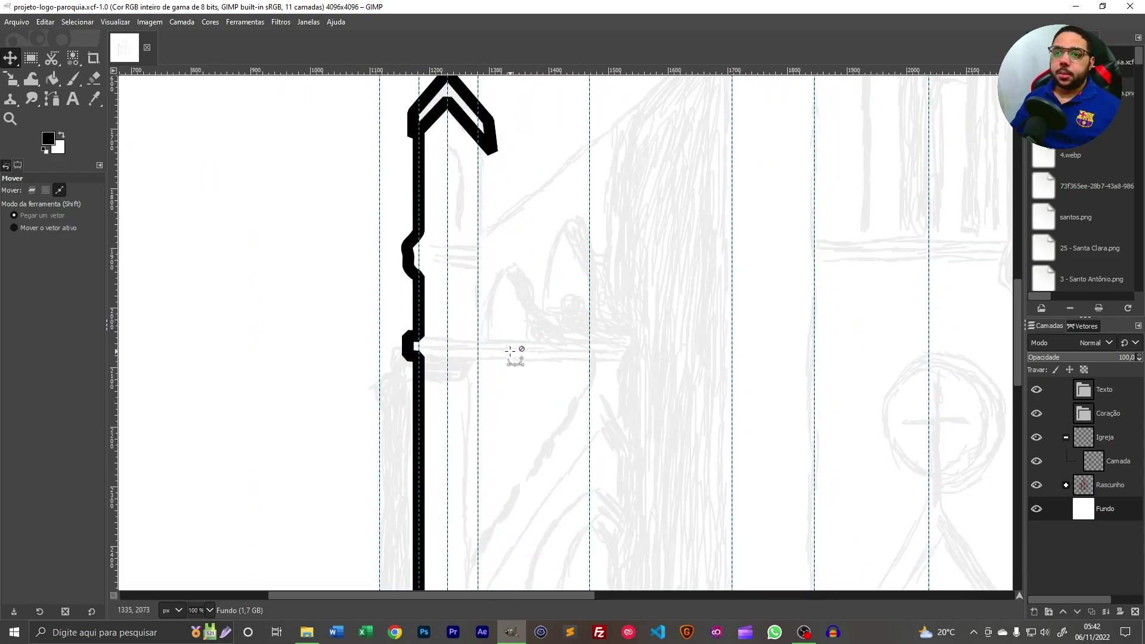
scroll(515, 354, up, 1)
scroll(381, 334, down, 2)
scroll(376, 338, up, 2)
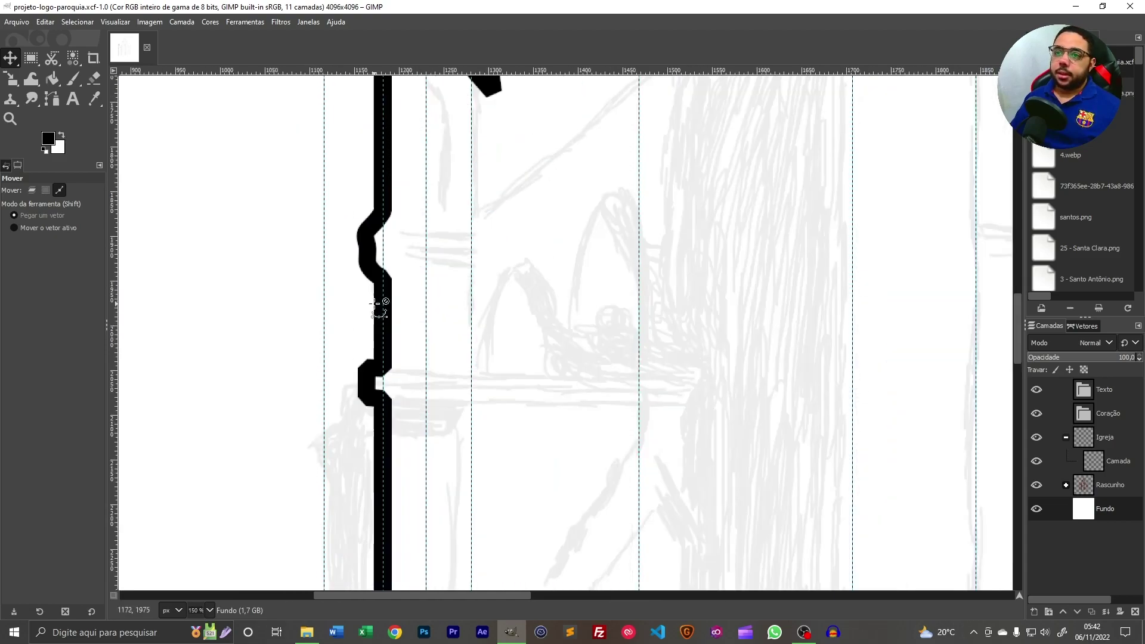
scroll(414, 158, down, 5)
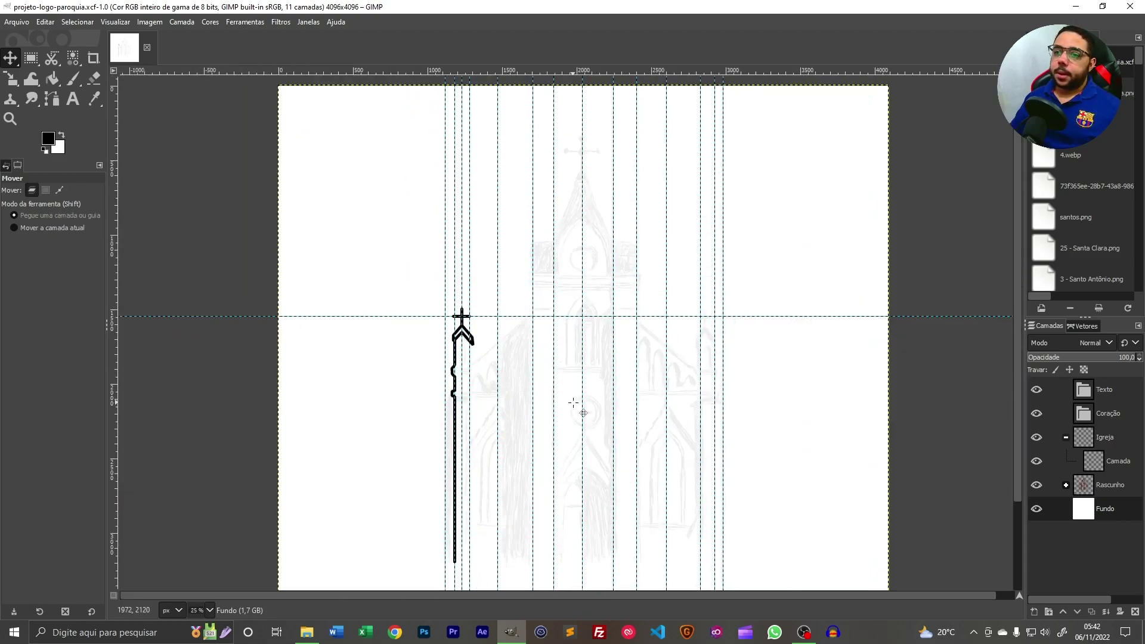
scroll(490, 176, up, 4)
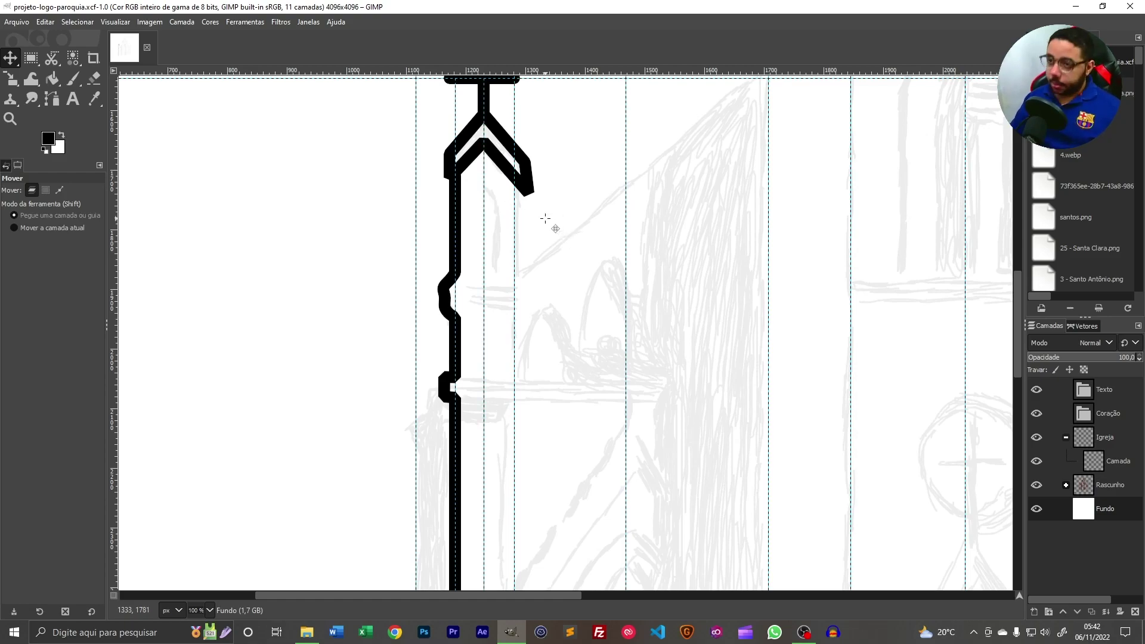
scroll(494, 192, up, 3)
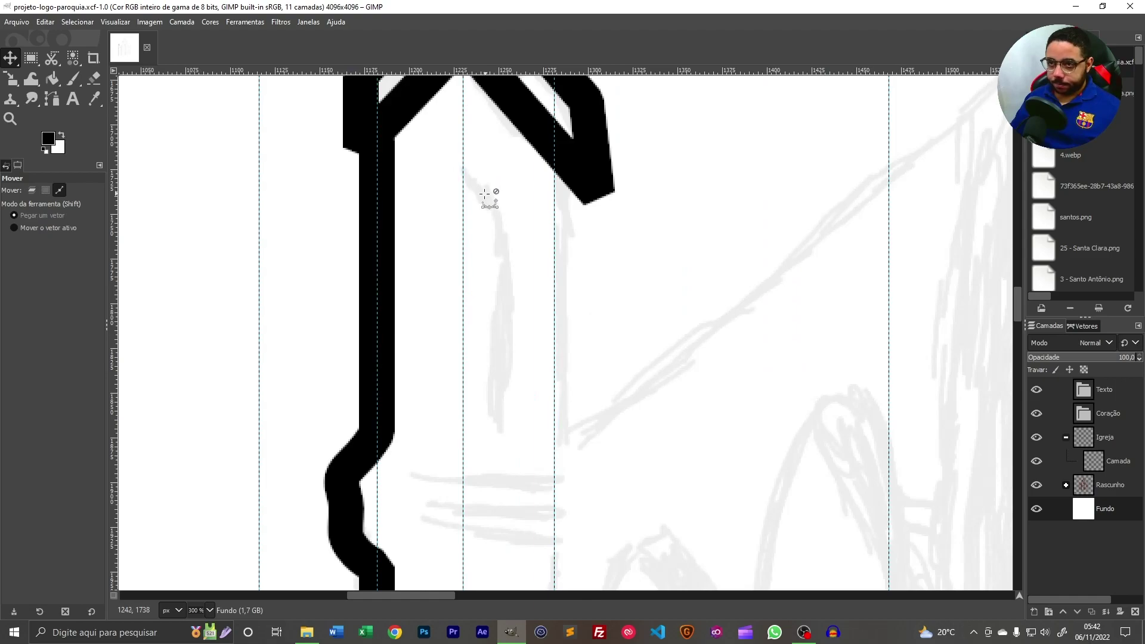
key(b)
click(500, 429)
click(52, 287)
click(203, 388)
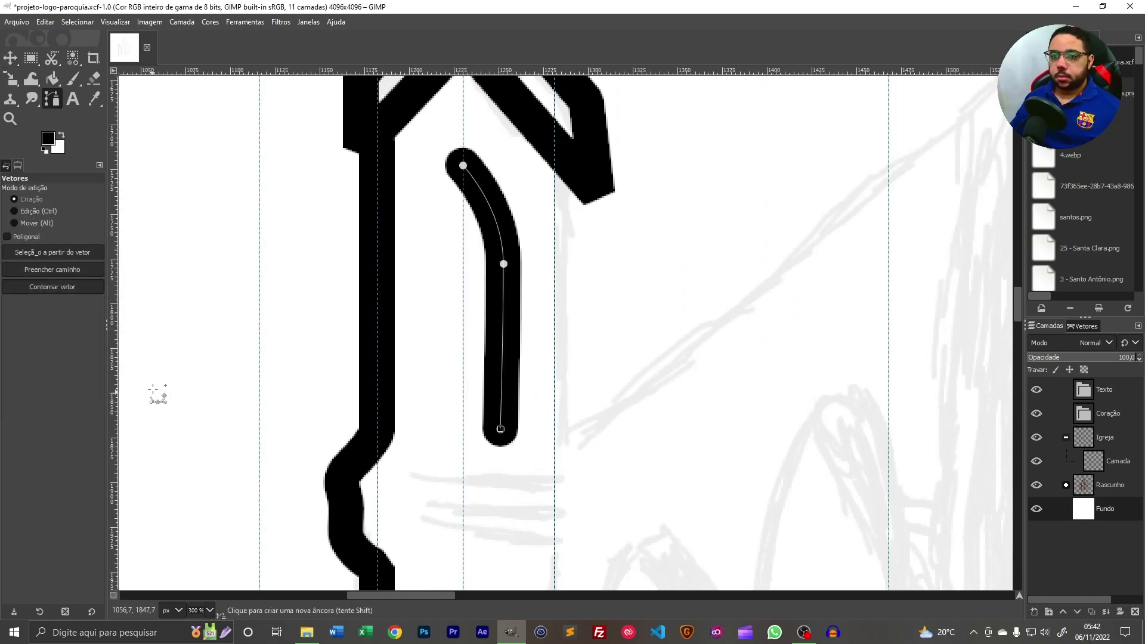
- Trace the church outline from the left turret's inner side up the roof slope and tower wall, and around the sketched mouldings
scroll(664, 289, down, 3)
click(672, 258)
scroll(634, 241, up, 2)
click(627, 155)
scroll(627, 155, up, 3)
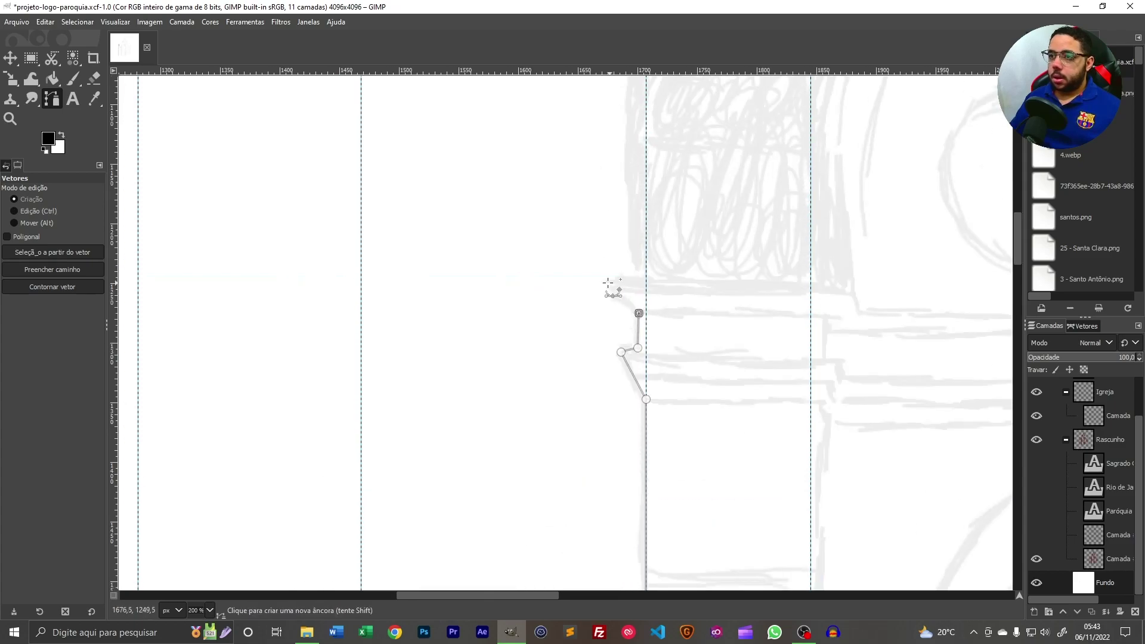
click(607, 296)
- Add a vertical guide at about x = 1692 px, and trace the outline up it and along the spire's left side to the rounded tip
drag(112, 216, 629, 354)
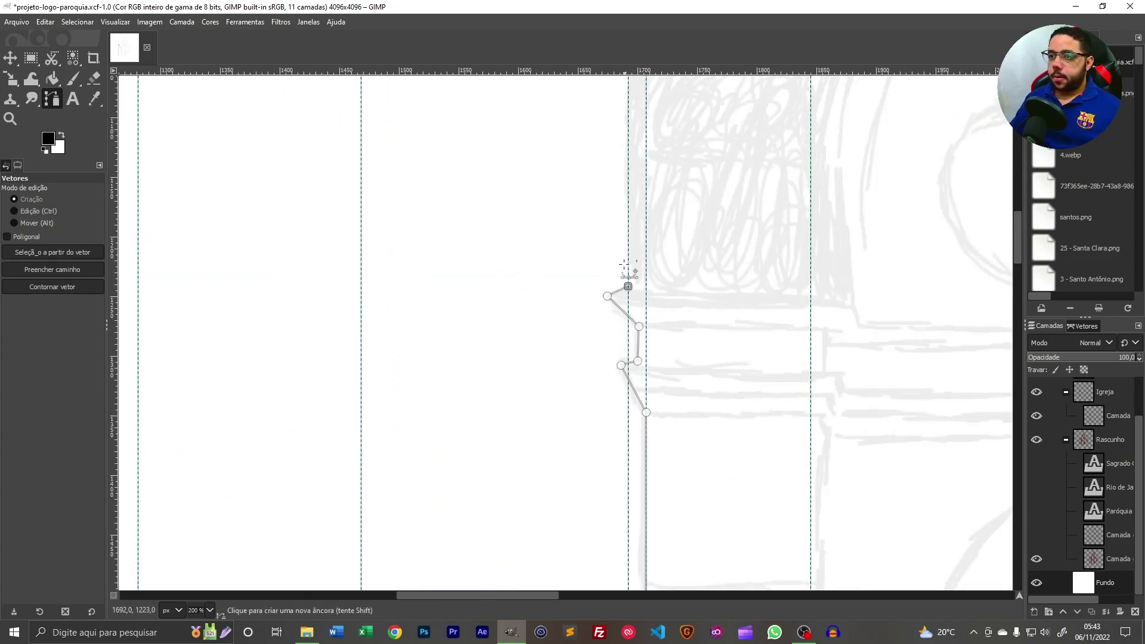
scroll(629, 354, up, 3)
click(626, 261)
scroll(695, 263, up, 3)
click(761, 150)
drag(720, 237, 692, 204)
drag(652, 351, 647, 330)
- Carry the outline over the spire's tip at the centre guide, bending the segments on its right side into a rounded cap
click(761, 150)
drag(761, 150, 500, 90)
click(609, 321)
drag(543, 181, 557, 137)
drag(592, 246, 594, 243)
click(609, 321)
- Continue the outline down the spire's right slope, across the tower's right shoulder, and down the guide to the sketched moulding
scroll(609, 331, down, 4)
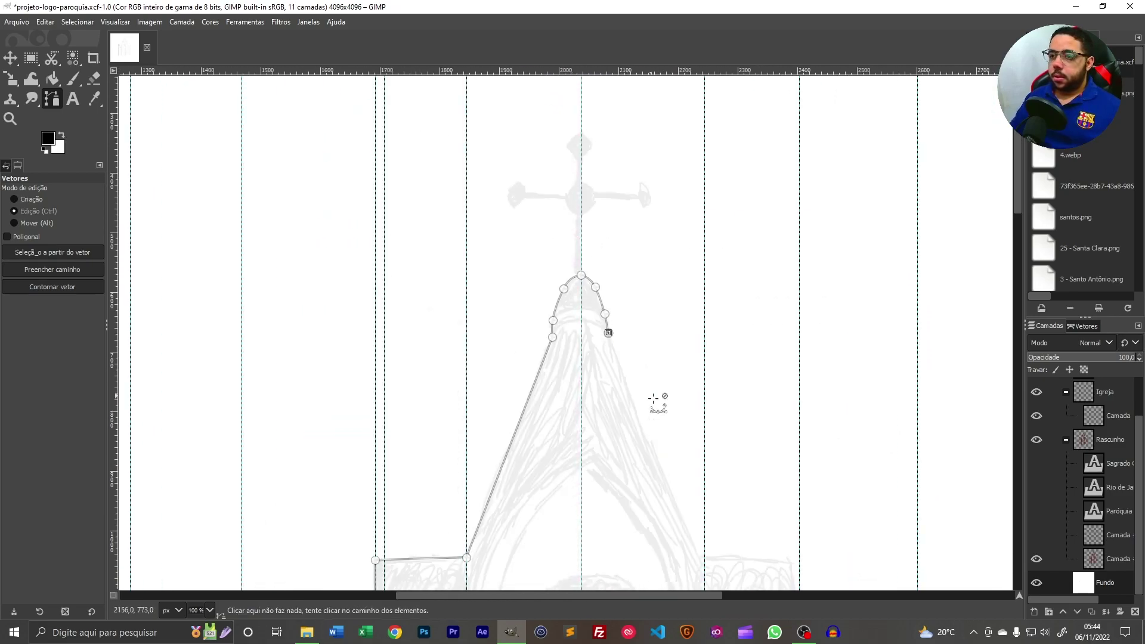
scroll(670, 488, up, 3)
click(608, 322)
click(803, 323)
scroll(823, 393, down, 3)
click(728, 368)
scroll(757, 393, down, 2)
click(756, 328)
scroll(823, 382, down, 4)
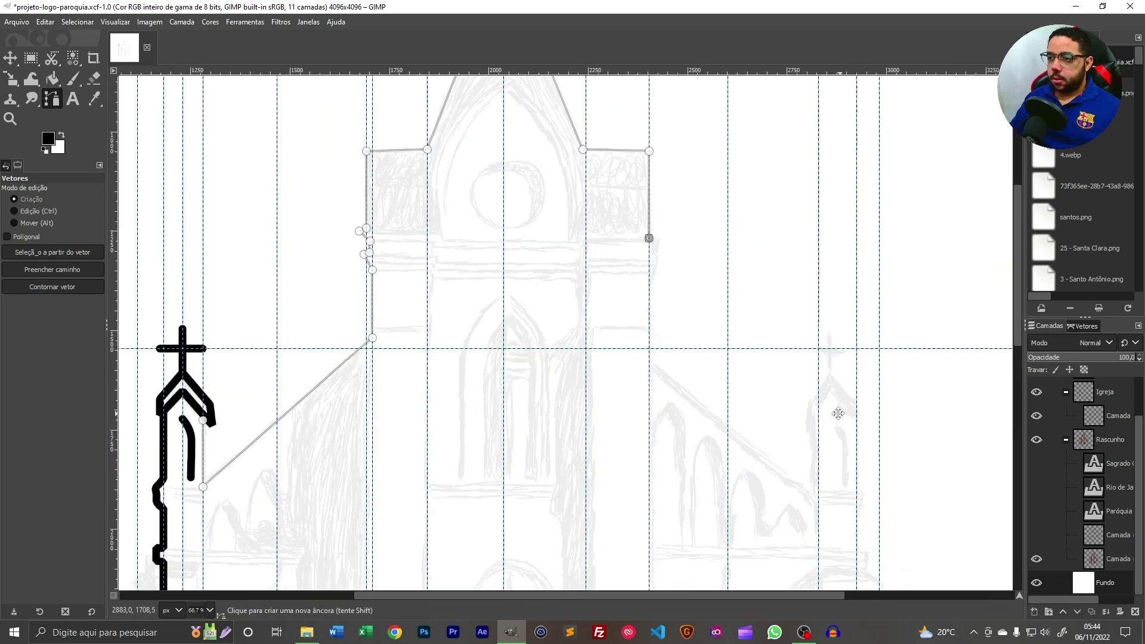
- Trace the mouldings on the tower's right side, and continue straight down the wall to the horizontal guide
scroll(519, 305, up, 5)
click(484, 358)
scroll(484, 364, down, 3)
scroll(477, 459, up, 3)
click(531, 399)
scroll(533, 401, down, 3)
scroll(525, 501, up, 3)
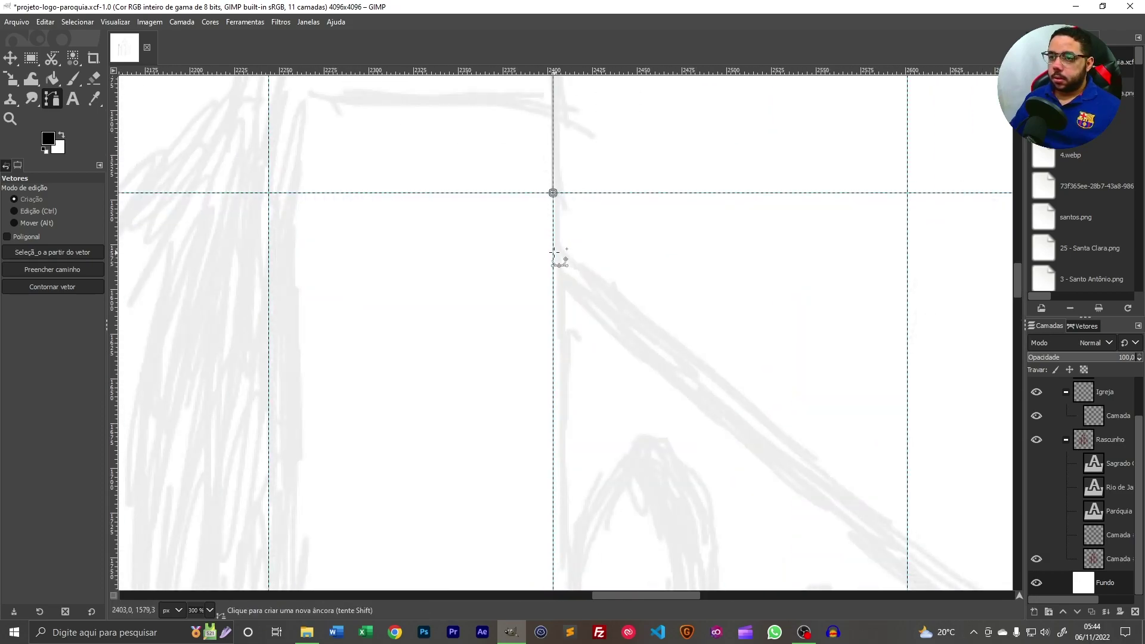
- Trace the right roof slope down to the turret, and outline the turret's inner wall, peaked roof and outer wall
scroll(560, 256, down, 3)
scroll(597, 400, up, 4)
click(646, 439)
scroll(646, 438, down, 2)
click(648, 269)
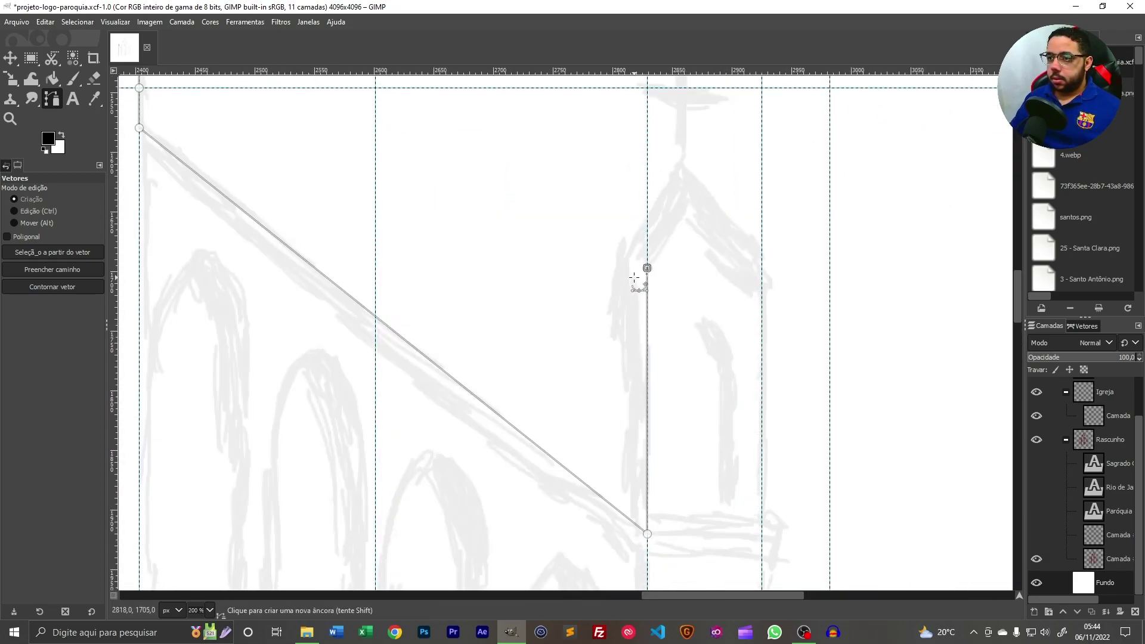
click(772, 261)
click(762, 291)
click(762, 515)
- Trace the outline around the right turret's projections and down the outer guide to the base, and stroke the whole path in black
drag(746, 417, 627, 191)
click(664, 297)
click(655, 340)
click(676, 521)
scroll(686, 525, down, 3)
click(732, 391)
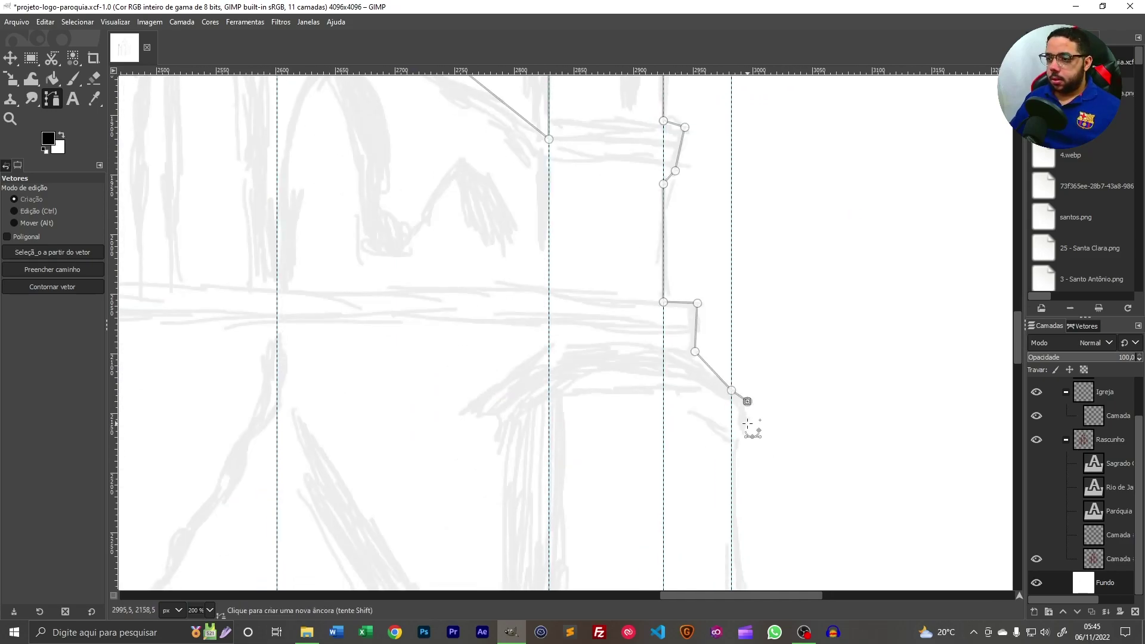
scroll(644, 307, down, 8)
scroll(624, 340, up, 3)
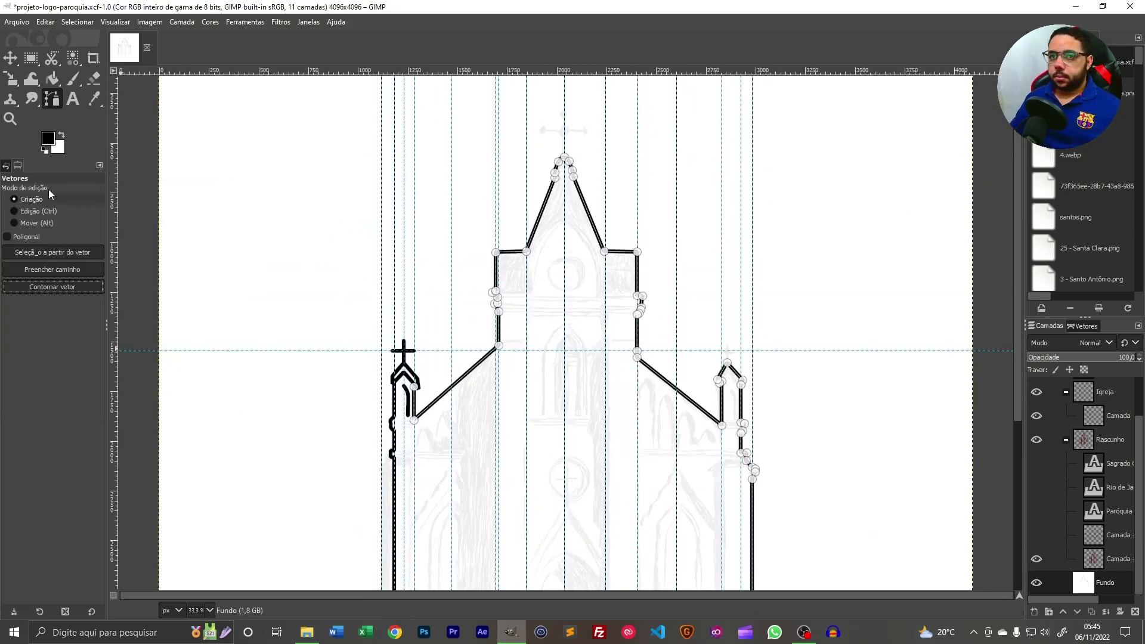
- Trace the left ledge's upper line from the wall to about x = 1540 px at y = 2050 px, and stroke it in black
scroll(600, 158, up, 2)
scroll(600, 158, down, 3)
scroll(652, 281, up, 5)
click(821, 243)
click(52, 287)
click(144, 396)
- Trace the left ledge's lower line from the wall to about x = 1565 px at y = 2080 px, and stroke it in black
click(841, 268)
click(52, 287)
click(143, 396)
key(ctrl+z)
click(52, 287)
click(144, 396)
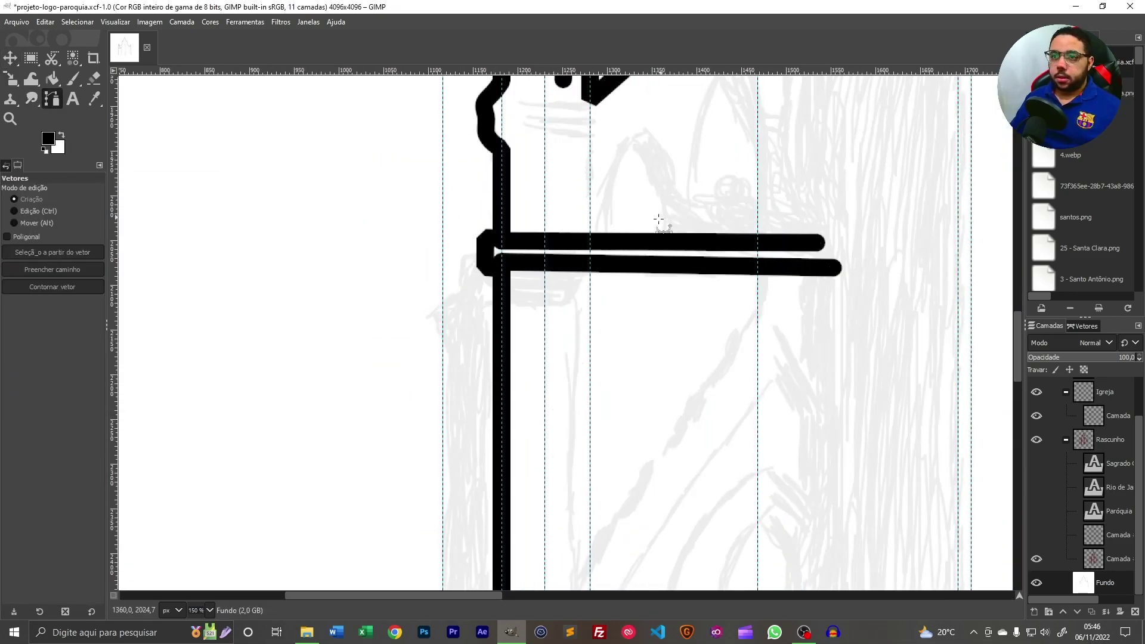
- Trace a new path from the left roof slope down and over the taller sketched arch, bending its sides into curves
scroll(358, 286, down, 3)
scroll(477, 209, up, 2)
click(528, 207)
click(523, 320)
click(461, 379)
scroll(460, 370, up, 3)
drag(566, 187, 570, 130)
drag(489, 275, 468, 273)
- Continue the path over the smaller arch down to the ledge with curved sides, and stroke it with the solid black line
click(369, 270)
drag(405, 347, 413, 321)
click(286, 473)
drag(326, 373, 308, 326)
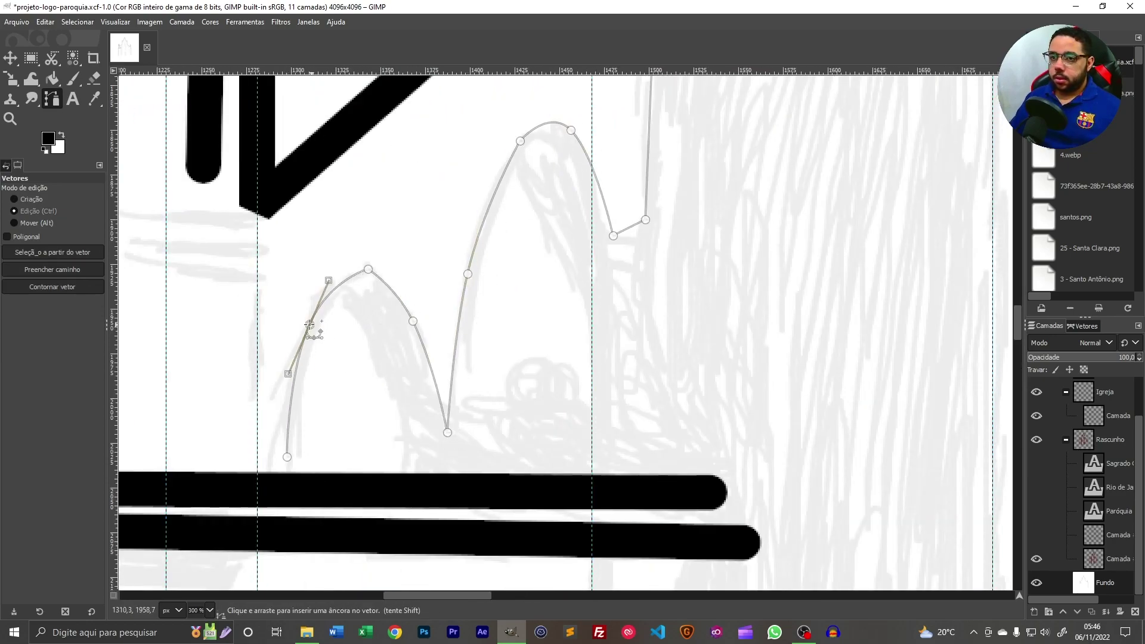
scroll(464, 517, down, 3)
scroll(466, 520, up, 1)
click(52, 287)
click(145, 394)
key(Escape)
- Trace the curved inner line of both the smaller and the taller arch, from near each peak down to the ledge
scroll(399, 409, up, 1)
scroll(406, 393, down, 2)
scroll(320, 357, up, 2)
click(319, 355)
click(359, 467)
drag(339, 408, 349, 404)
click(510, 470)
click(437, 270)
drag(474, 365, 485, 358)
drag(510, 471, 504, 470)
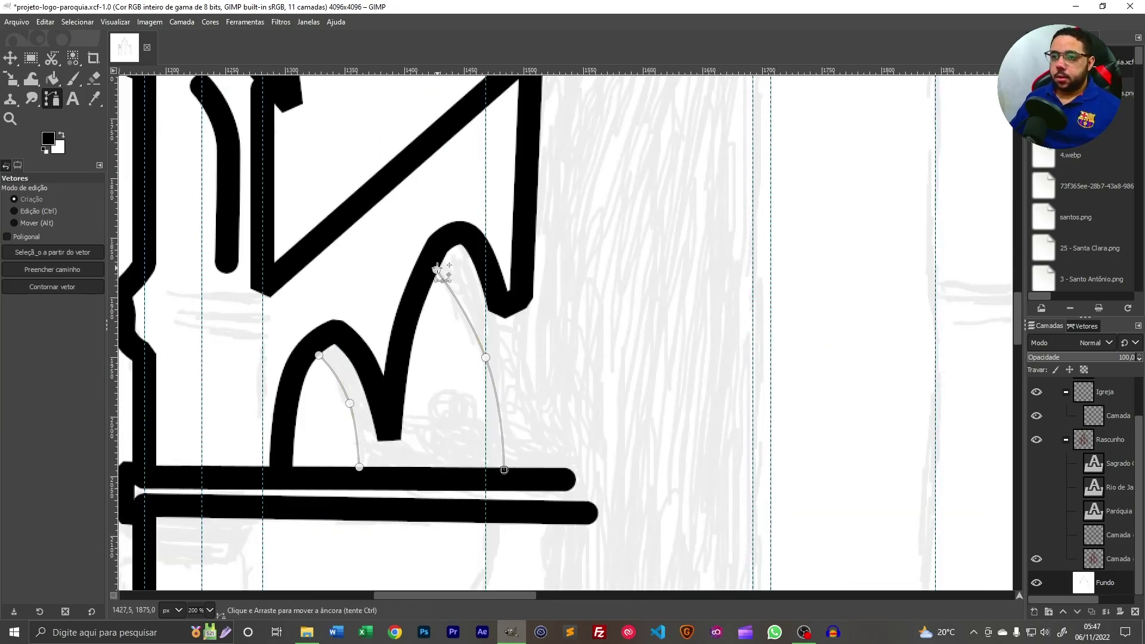
- Stroke the inner curves of both arches with the solid black line
click(487, 268)
scroll(501, 304, down, 1)
scroll(525, 382, up, 1)
click(52, 287)
click(145, 394)
key(ctrl+z)
key(ctrl+z)
key(ctrl+z)
key(ctrl+z)
click(52, 287)
click(149, 394)
- Trace the tower's left wall down the guide at about x = 1707 px to the church's base, and stroke it in black
scroll(357, 362, down, 3)
scroll(487, 220, up, 3)
scroll(532, 379, down, 5)
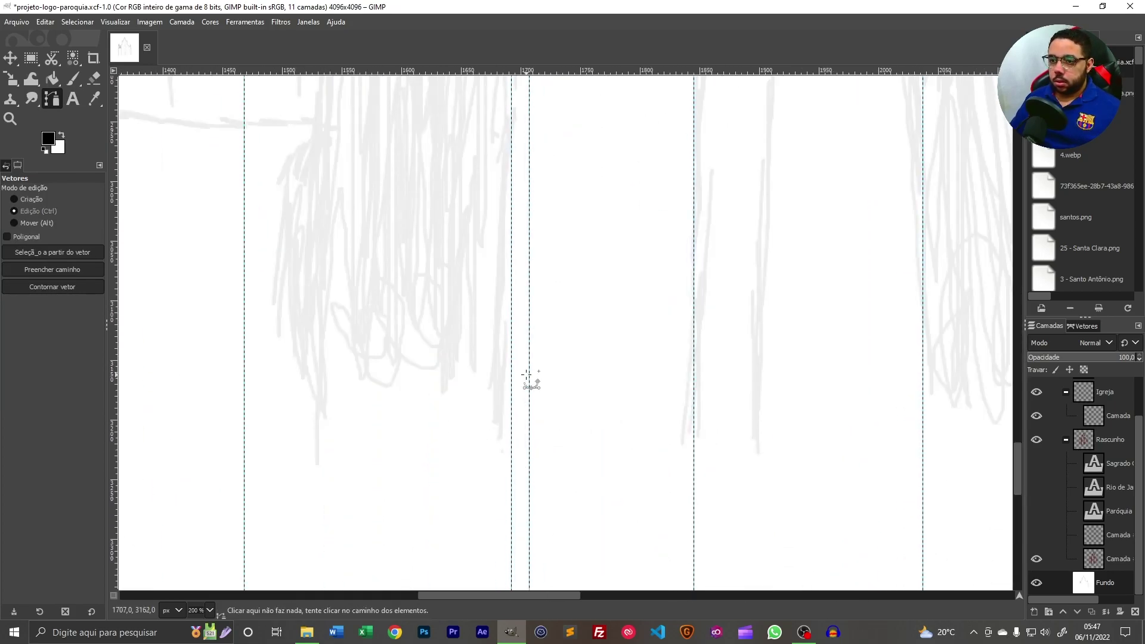
scroll(513, 345, down, 6)
- Trace two short horizontal lines across the left turret at about y = 1896 and 1922 px, and stroke each in black
scroll(354, 402, up, 7)
click(384, 269)
click(534, 268)
click(51, 287)
click(144, 395)
click(379, 315)
click(533, 316)
click(52, 287)
click(132, 404)
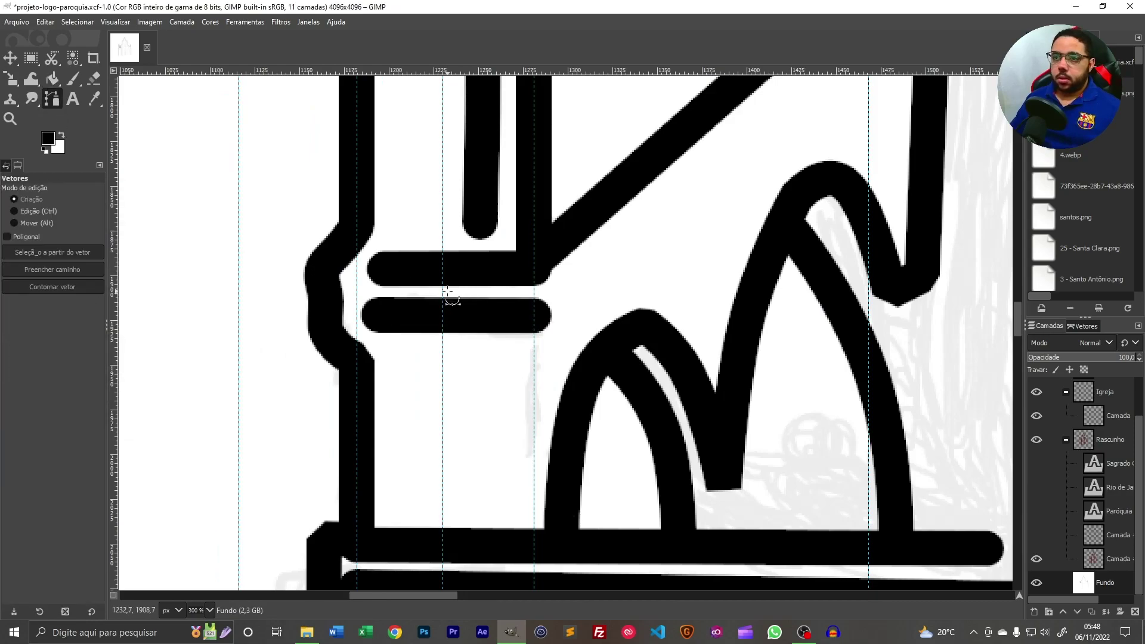
- Add a vertical guide at about x = 1264 px, and stroke a straight wall line along it from the left ledge to the base
scroll(583, 298, down, 7)
scroll(463, 358, up, 4)
drag(113, 138, 462, 130)
click(464, 124)
scroll(465, 401, up, 4)
click(463, 409)
scroll(474, 426, down, 3)
click(52, 287)
click(132, 404)
- Trace a gable below the left ledge with its apex at about x = 1468, y = 2180 px, and stroke it in black
click(10, 99)
click(52, 99)
scroll(468, 263, up, 2)
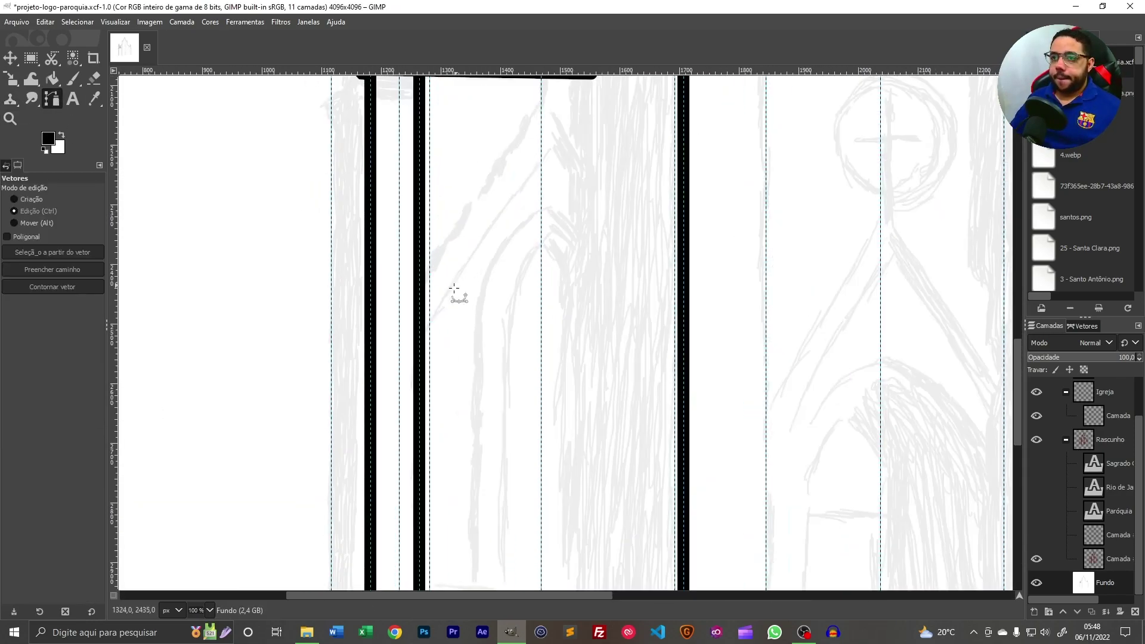
scroll(292, 263, down, 1)
click(382, 434)
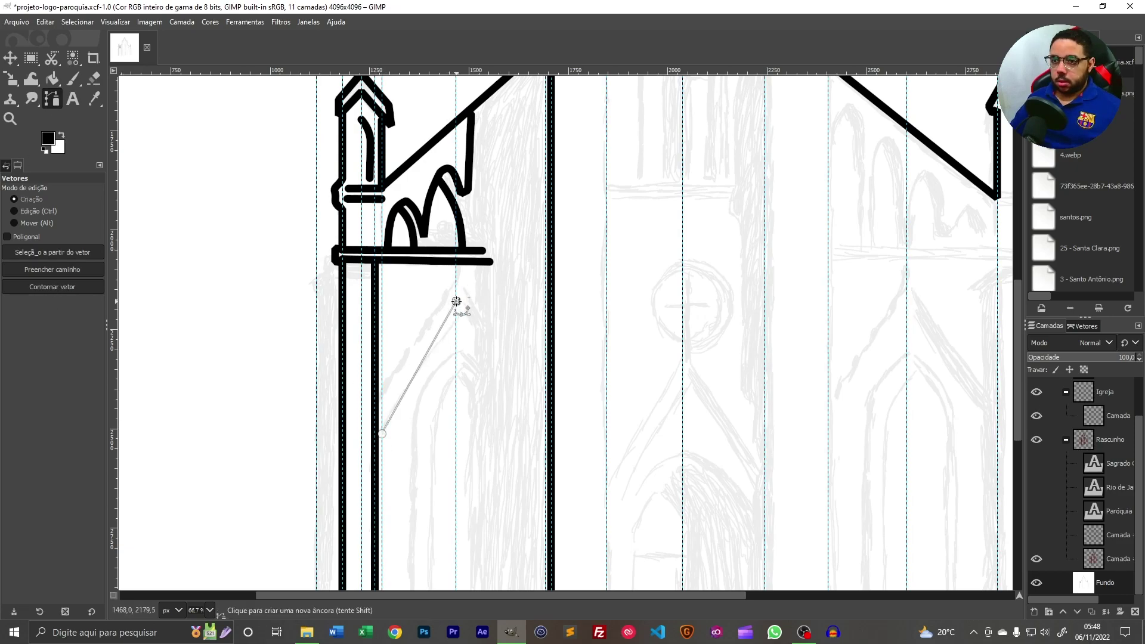
click(547, 432)
click(51, 287)
click(133, 403)
- Undo the gable's stroke, and stroke it again with the path's left end moved onto the inner wall line
click(52, 99)
scroll(361, 482, up, 4)
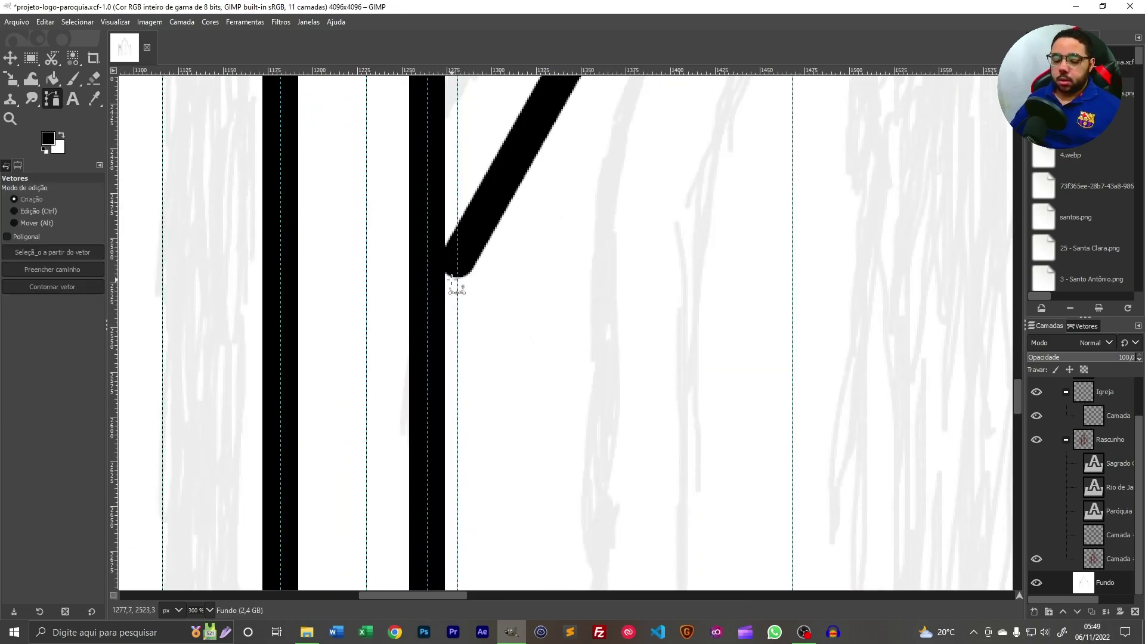
key(ctrl+z)
click(1082, 326)
click(1037, 361)
click(460, 256)
drag(458, 258, 428, 297)
click(51, 287)
click(132, 404)
click(1036, 363)
click(1047, 327)
- Undo the gable's stroke, move the path's right end onto the tower's wall line, and stroke it again
scroll(425, 322, down, 3)
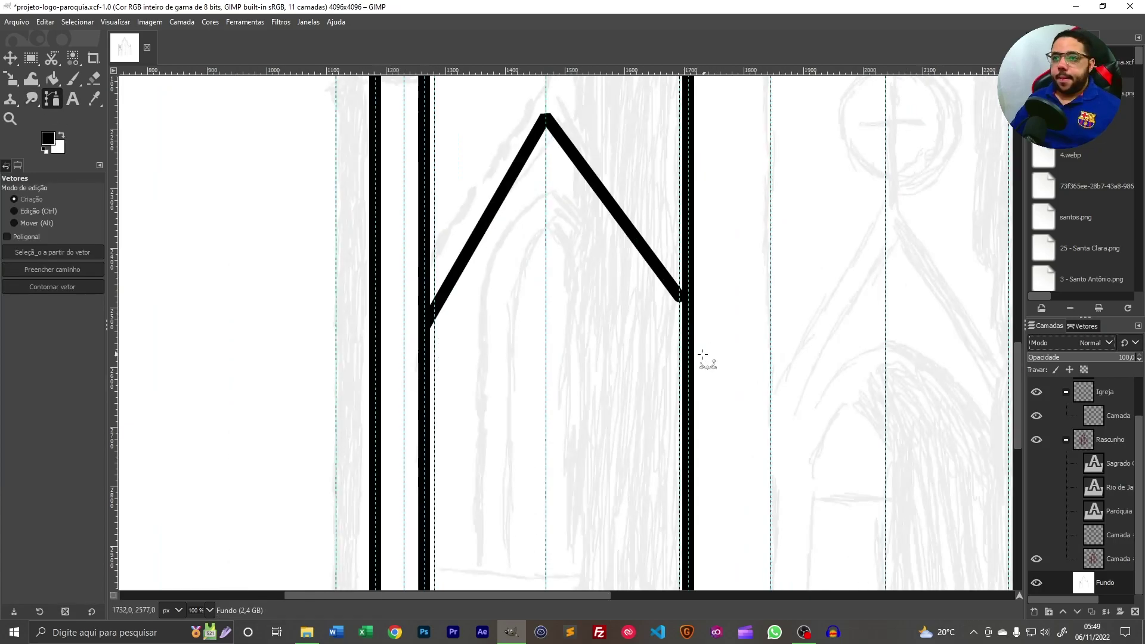
scroll(705, 310, up, 5)
key(ctrl+z)
click(571, 243)
drag(570, 244, 620, 300)
click(52, 286)
click(138, 395)
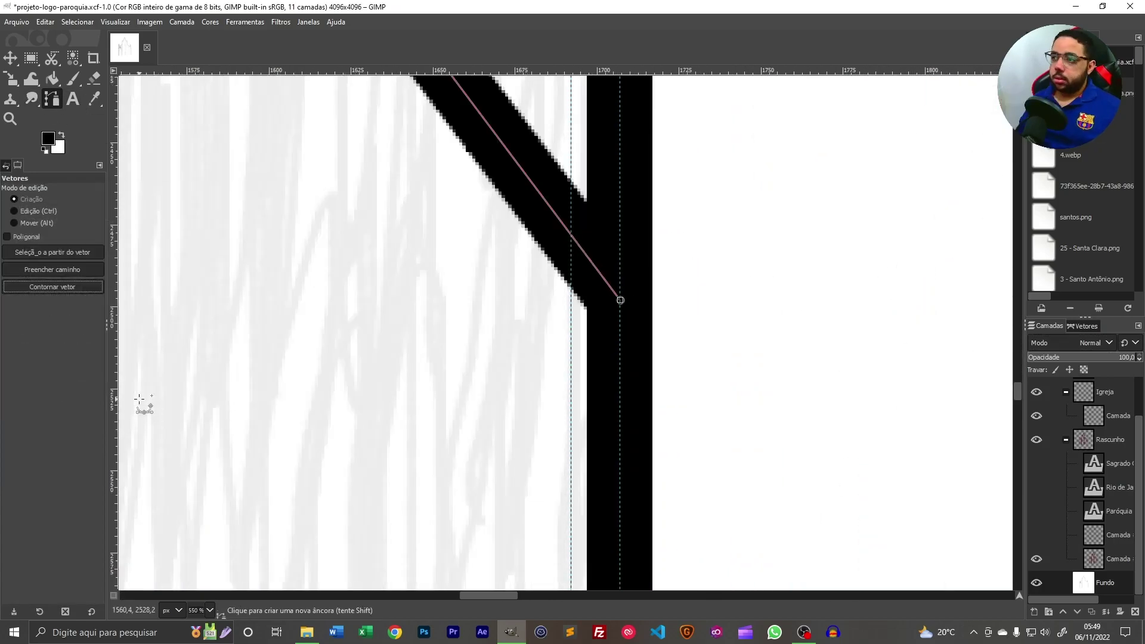
- Toggle the Fundo background off and on to check which layer holds the strokes, and select the layer inside the Igreja group
scroll(1113, 512, up, 2)
scroll(1113, 515, down, 2)
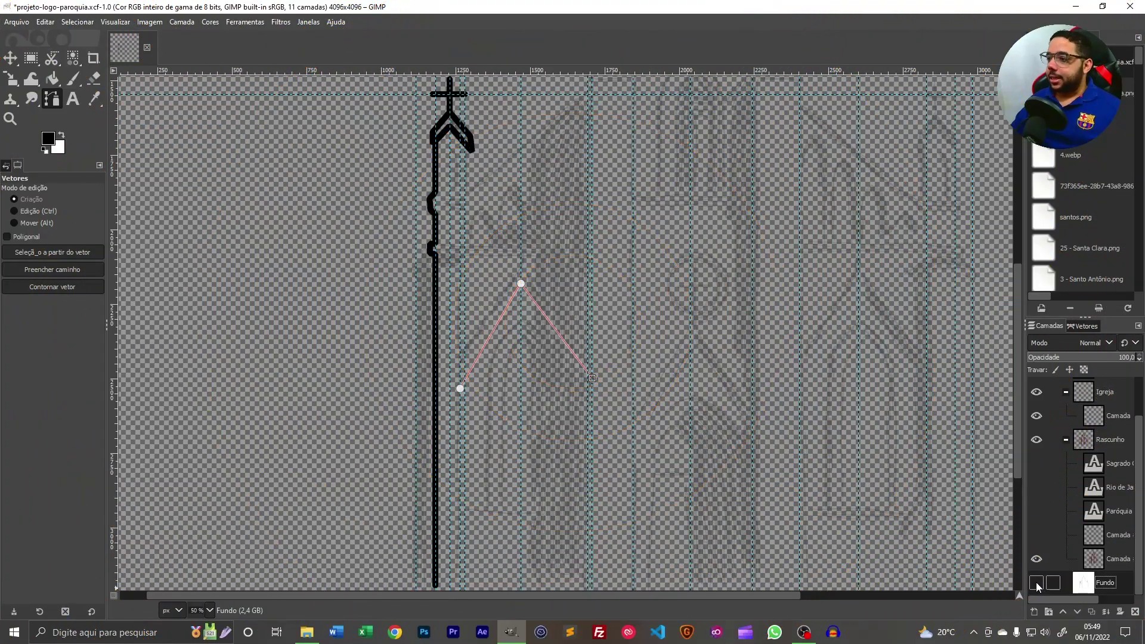
click(1037, 584)
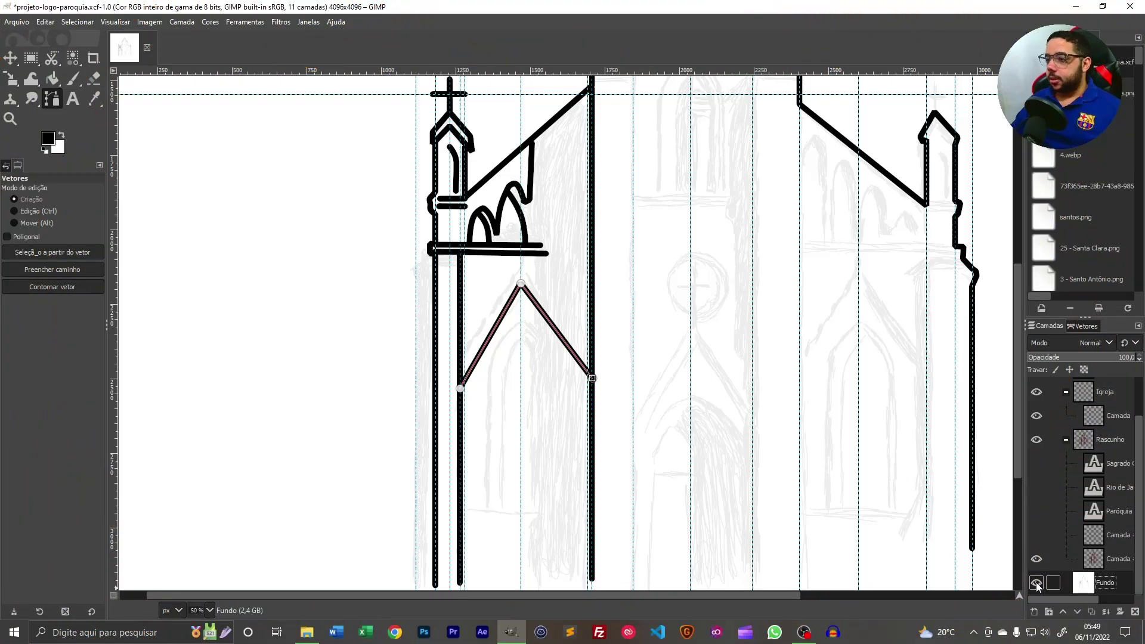
click(1115, 417)
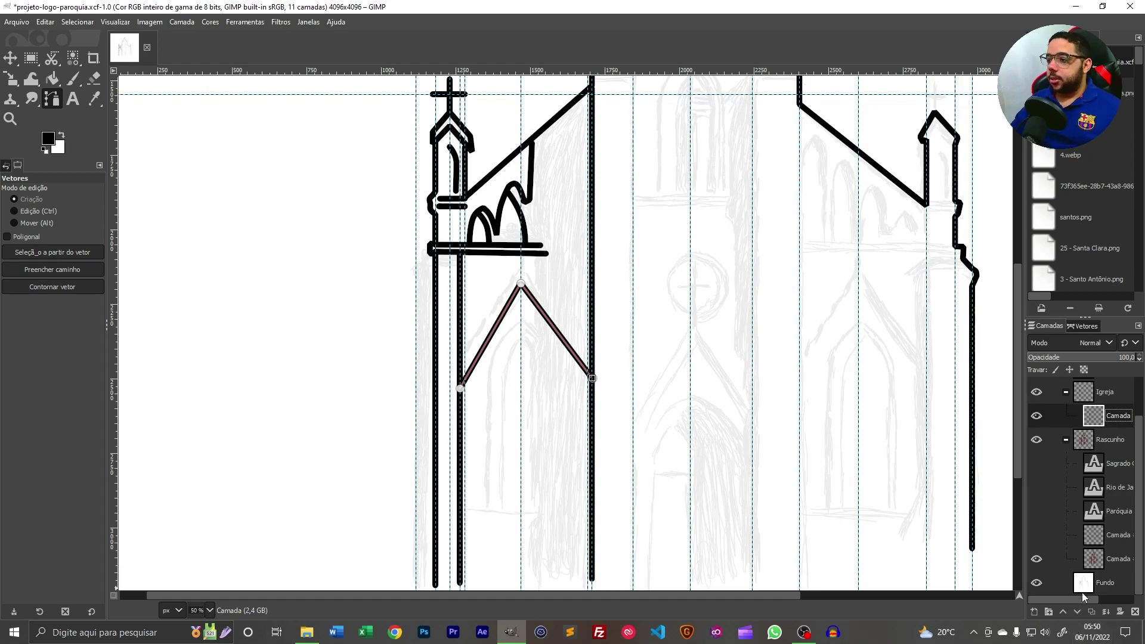
- Hide the Igreja group's layer and the Rascunho sketch to examine which church strokes were drawn on the Fundo layer
click(1037, 417)
click(1037, 418)
click(1037, 418)
click(1037, 441)
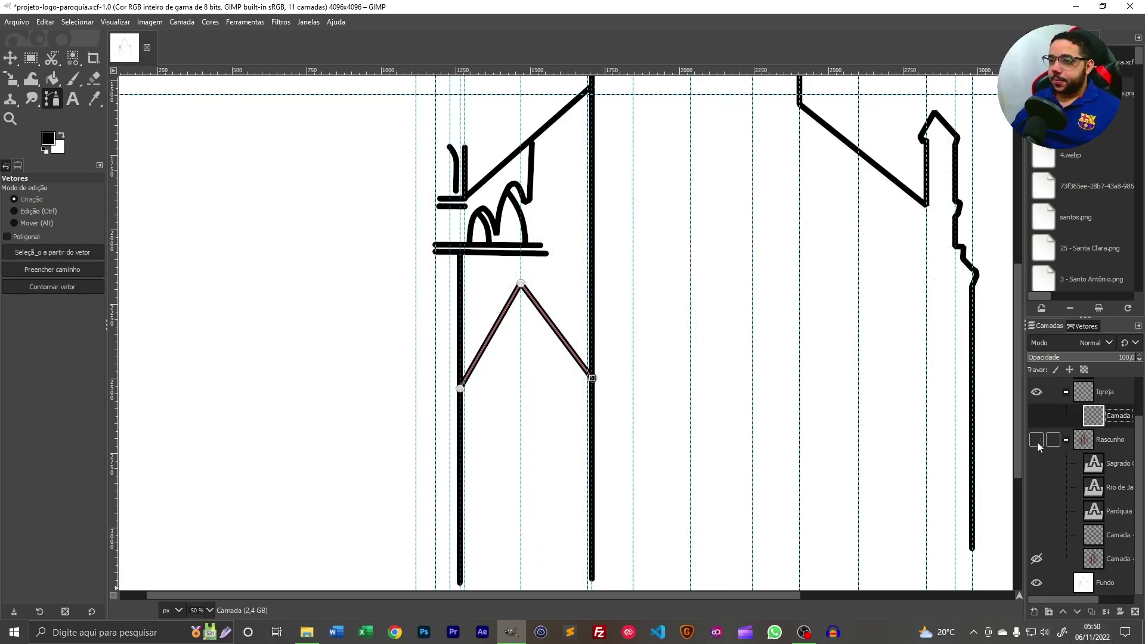
scroll(1073, 471, up, 2)
scroll(788, 412, down, 4)
scroll(787, 450, up, 4)
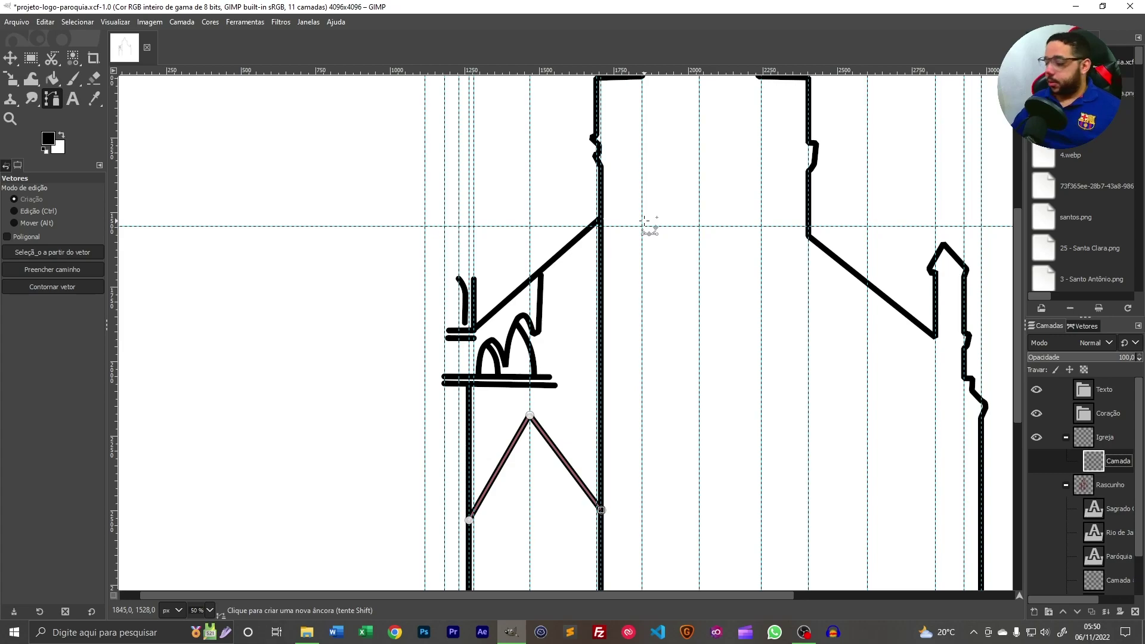
scroll(656, 238, down, 1)
scroll(877, 440, down, 1)
scroll(1092, 507, down, 2)
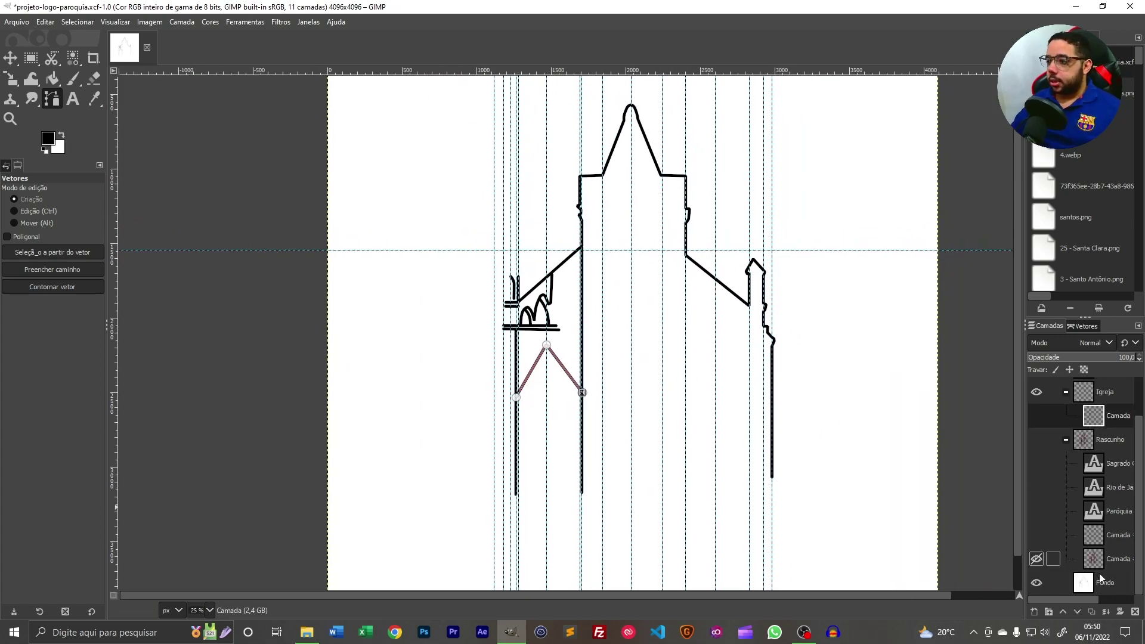
- Delete the Fundo layer and create a new 4096 × 4096 px layer filled with white
click(1103, 583)
click(1135, 613)
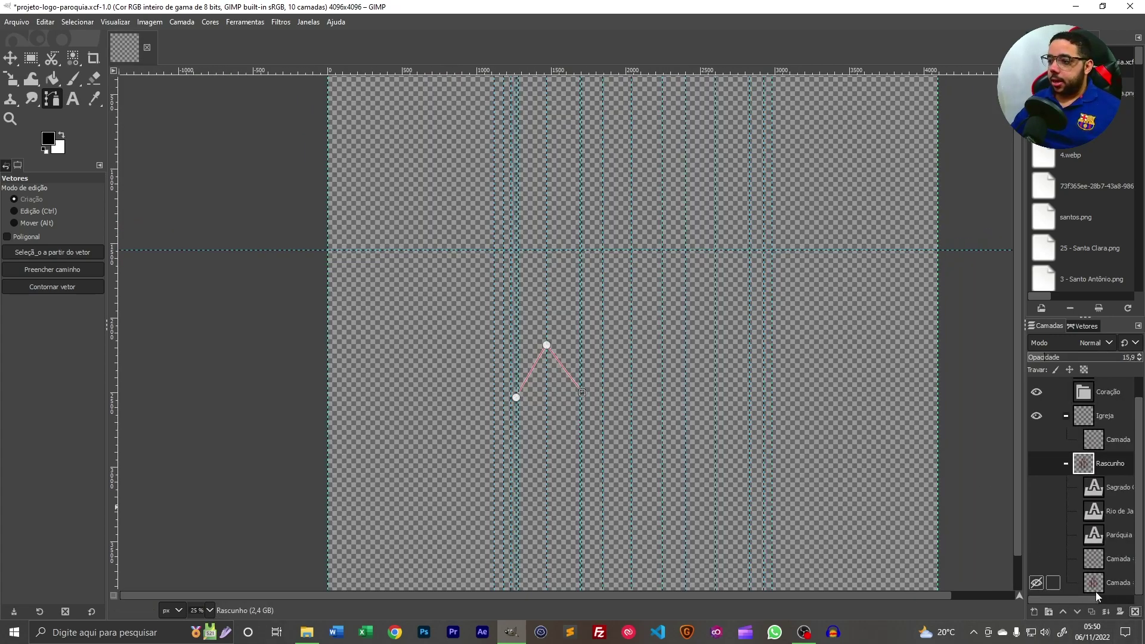
click(1035, 613)
click(930, 569)
click(897, 527)
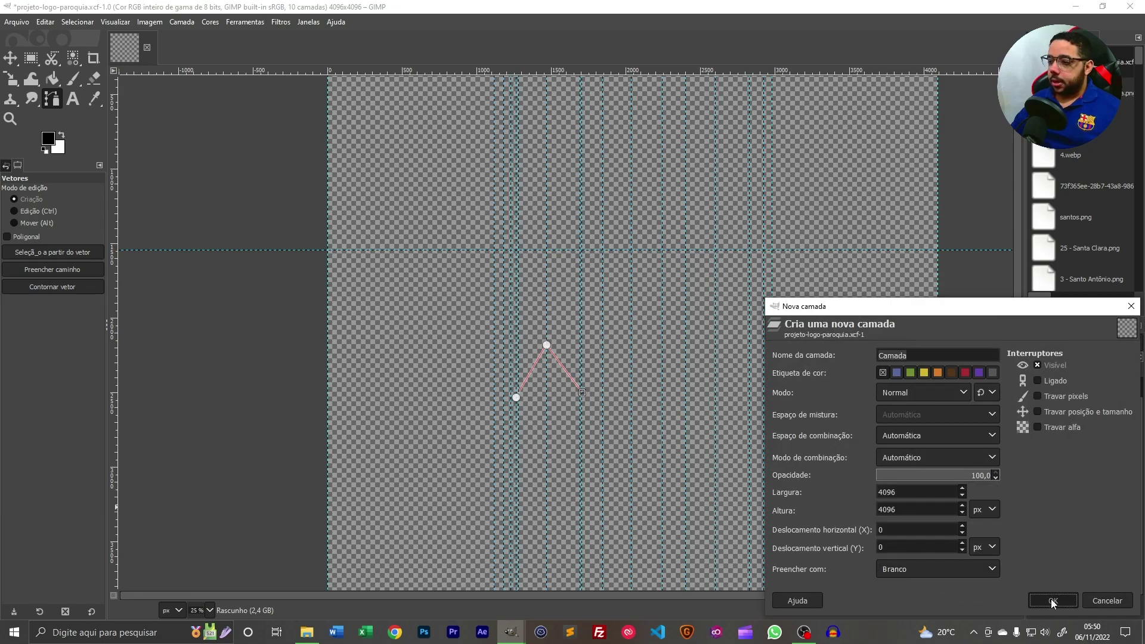
click(1053, 603)
- Move the new white layer out of the Rascunho group to the bottom of the layer stack and make it visible
drag(1110, 512, 1113, 593)
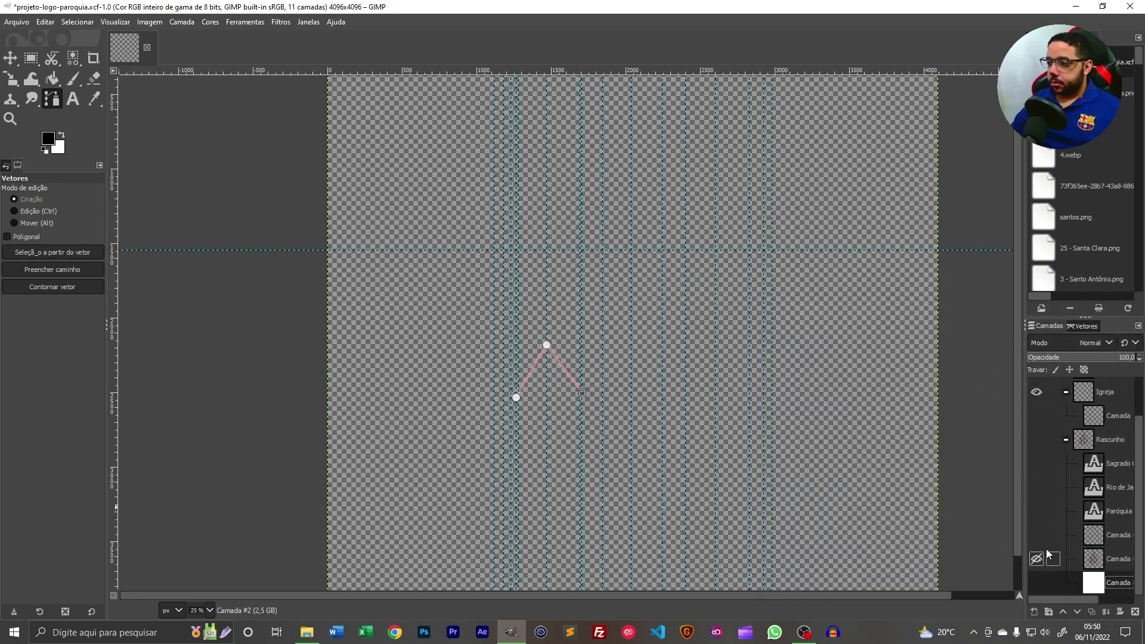
click(1068, 441)
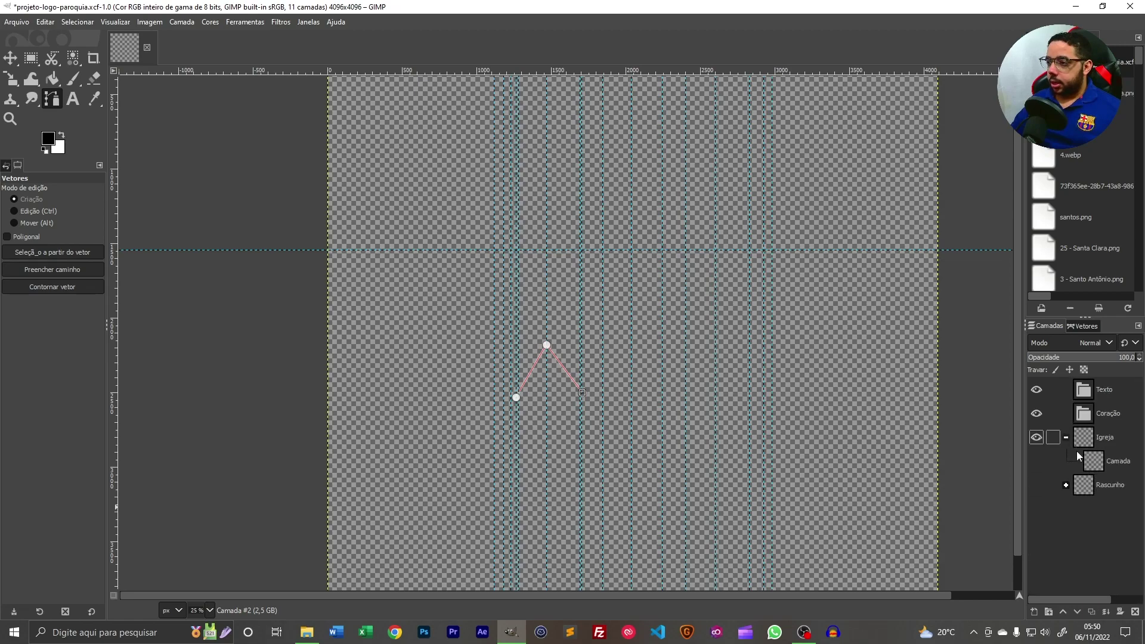
click(1067, 487)
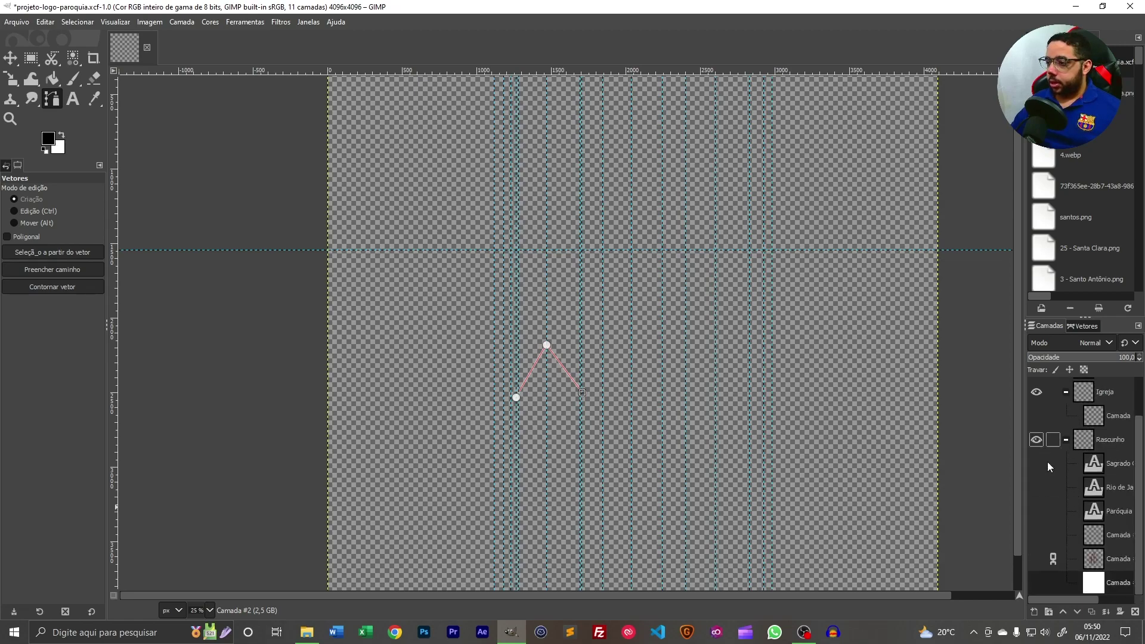
drag(1105, 589, 1090, 442)
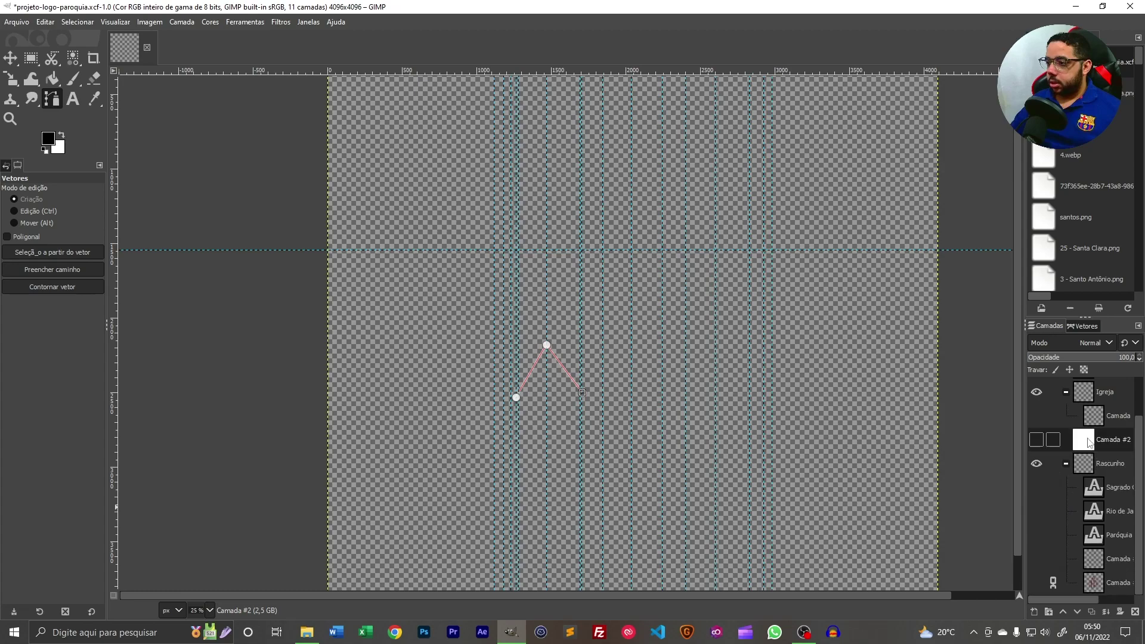
click(1067, 466)
drag(1092, 486, 1104, 528)
click(1035, 510)
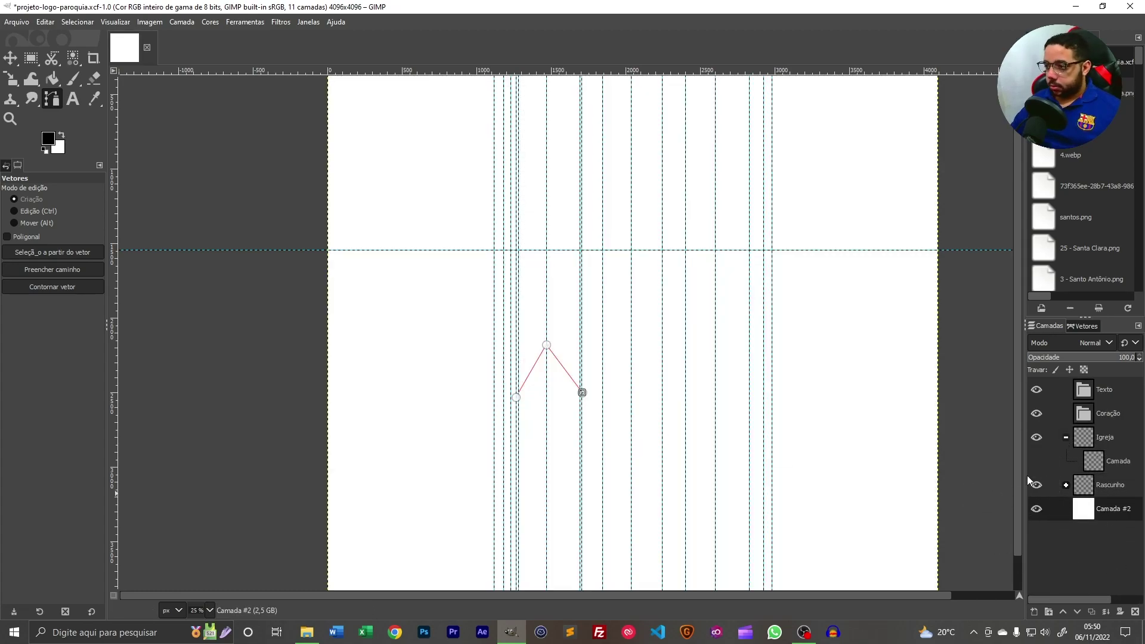
- Make the saved church paths visible so their outlines show on the canvas
click(1093, 327)
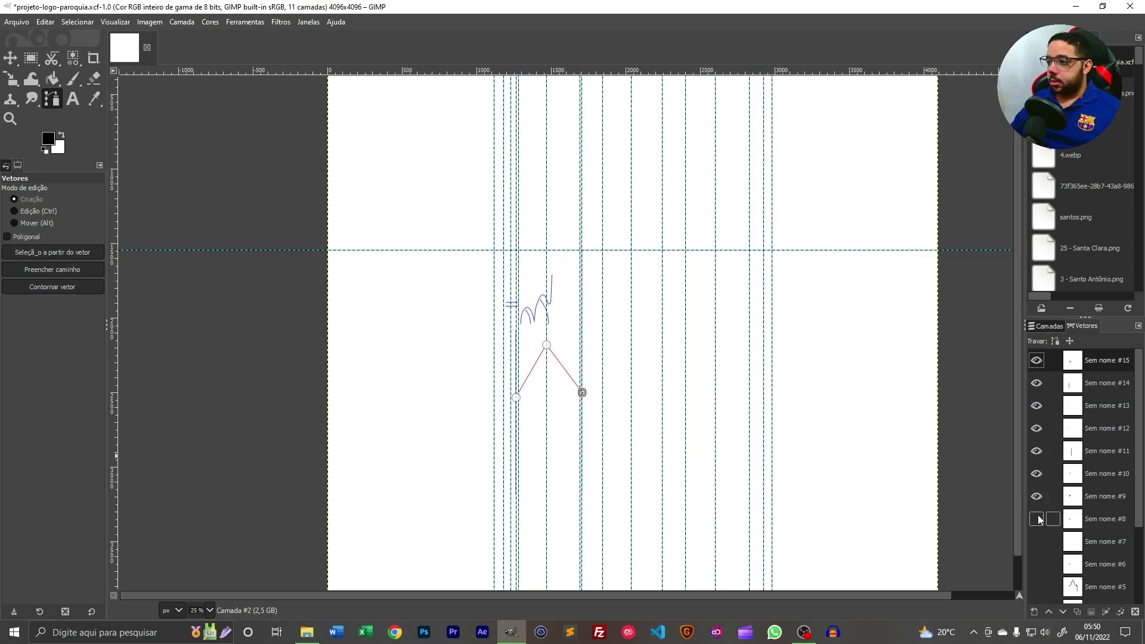
click(1038, 588)
scroll(1069, 516, down, 3)
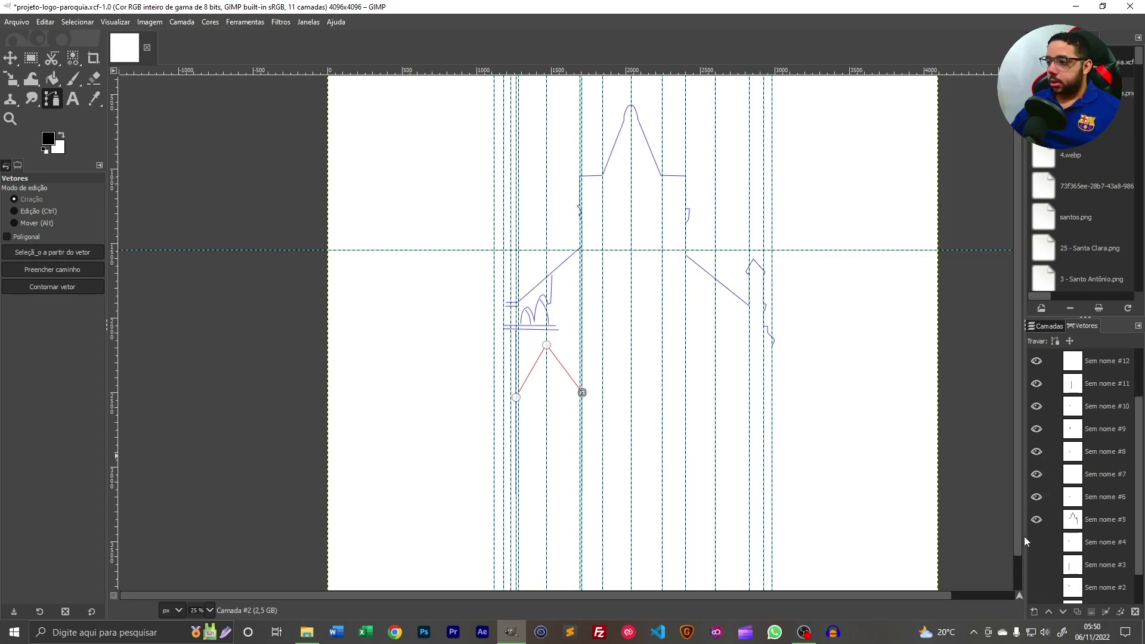
click(1037, 588)
scroll(1109, 559, down, 2)
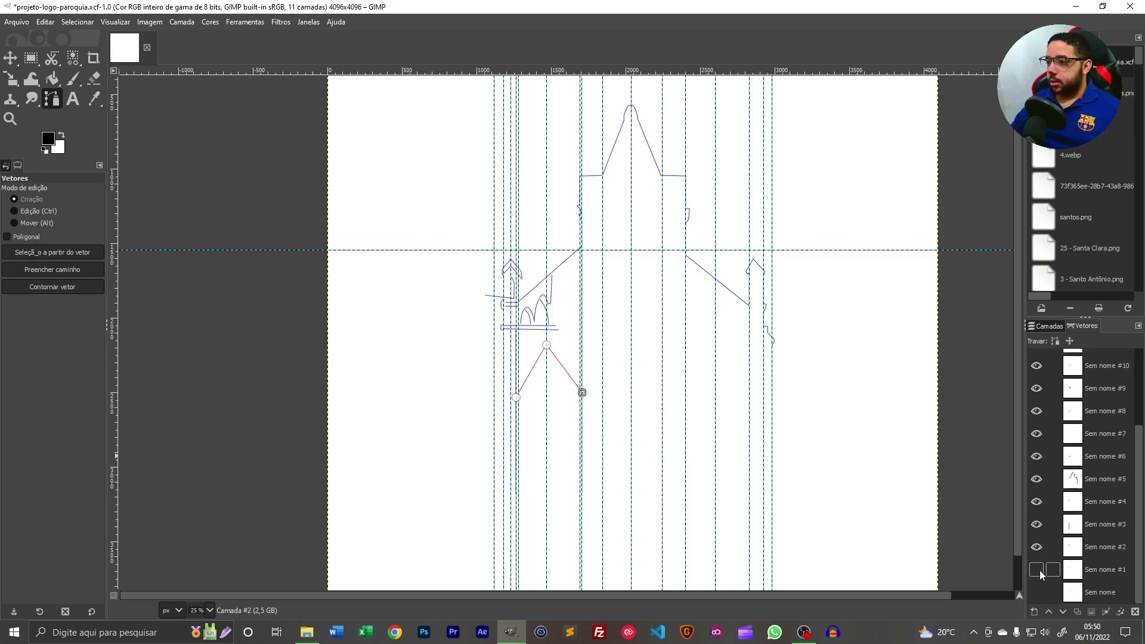
scroll(1105, 540, up, 5)
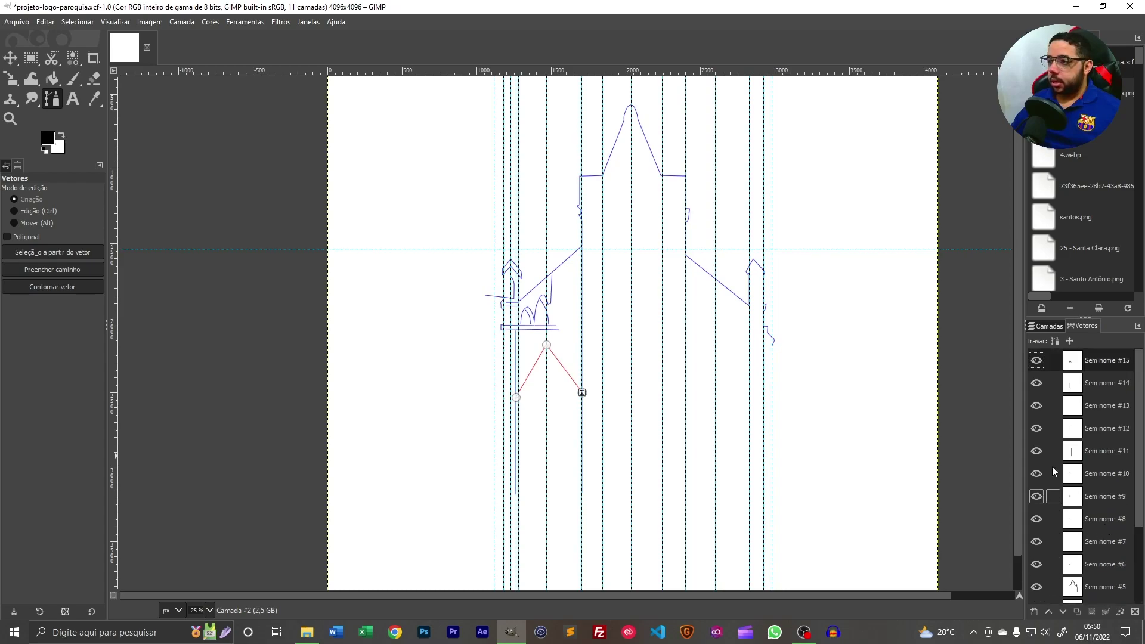
- Stroke the left wing's gable path with a 20 px solid line on the Igreja group's layer, and show that layer
click(1049, 325)
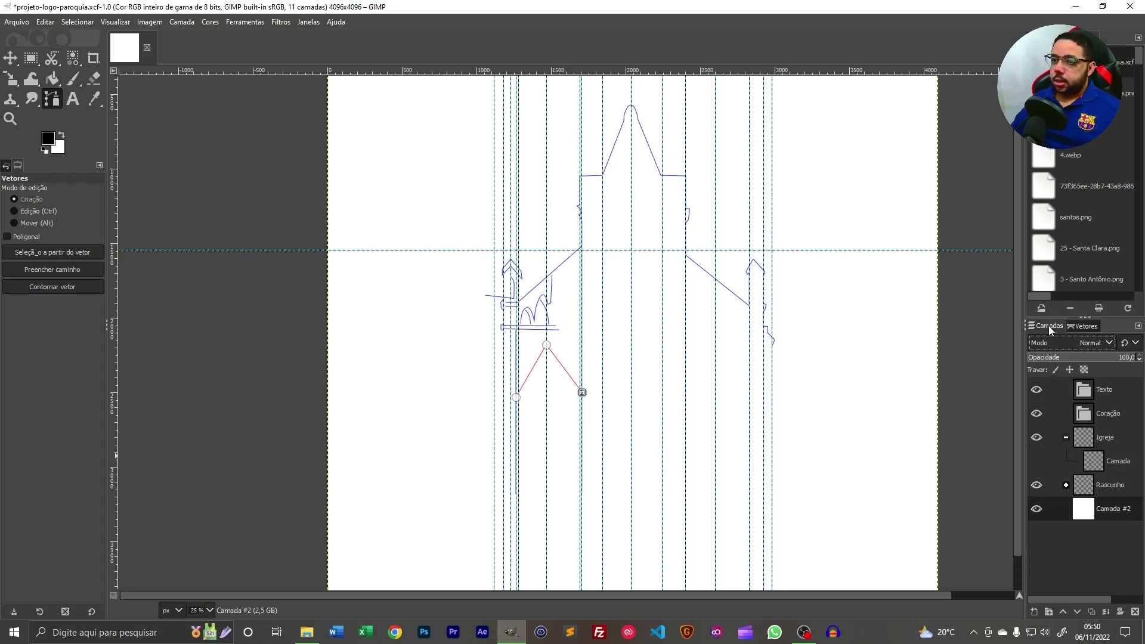
click(1106, 463)
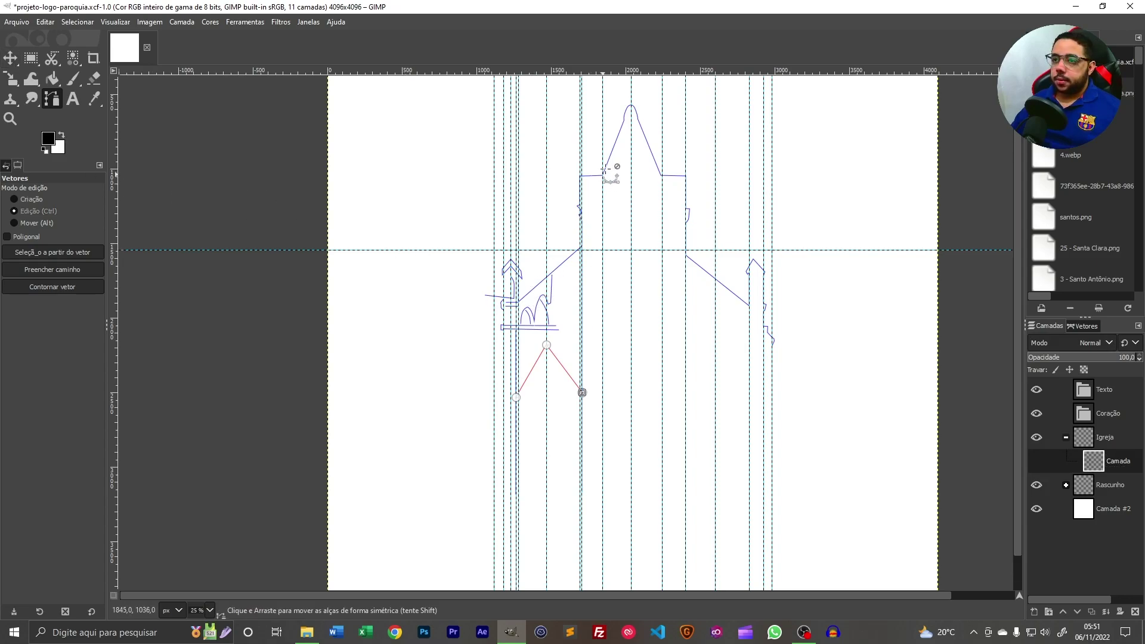
click(55, 289)
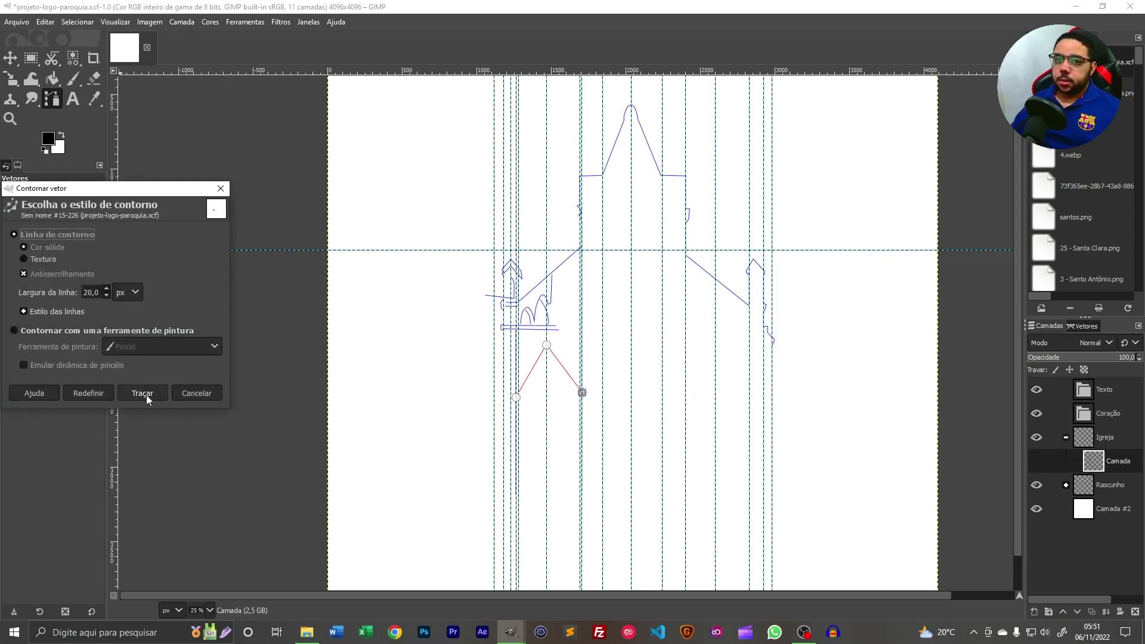
click(142, 393)
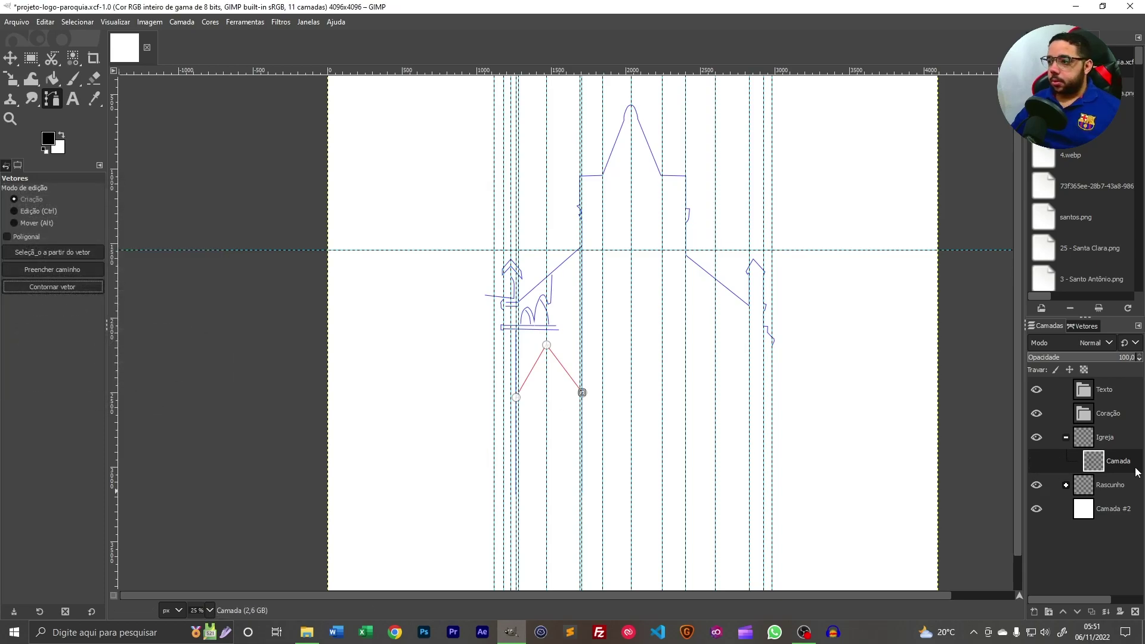
click(1037, 461)
- Pick the main church outline path on the canvas and stroke it with a 20 px solid line on the Igreja group's layer
click(34, 102)
click(52, 98)
click(570, 264)
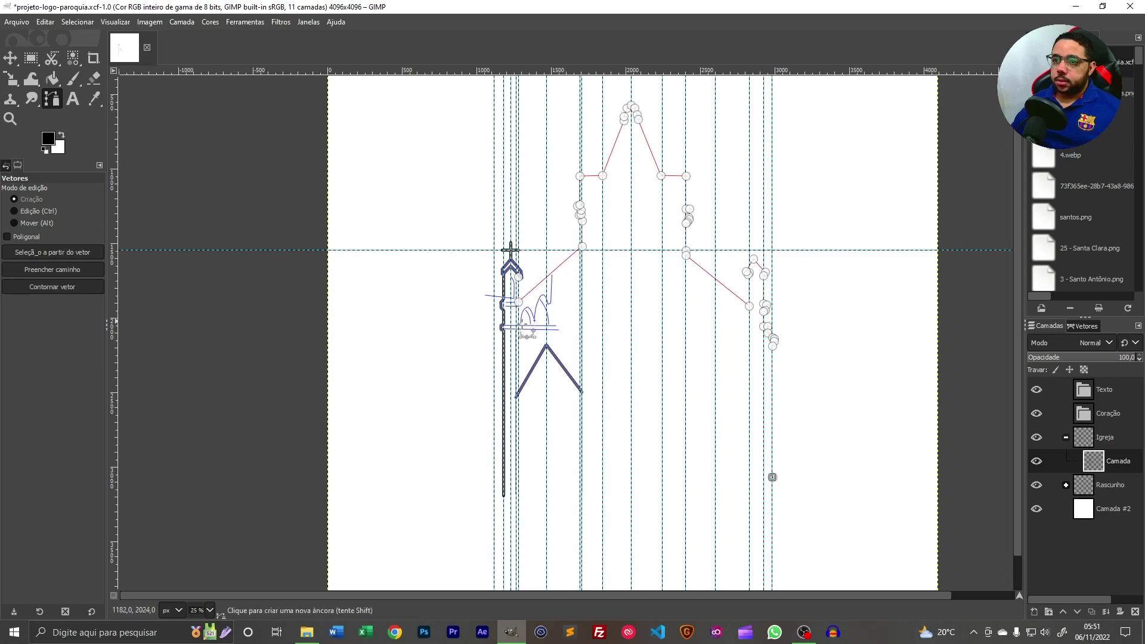
click(81, 287)
click(143, 389)
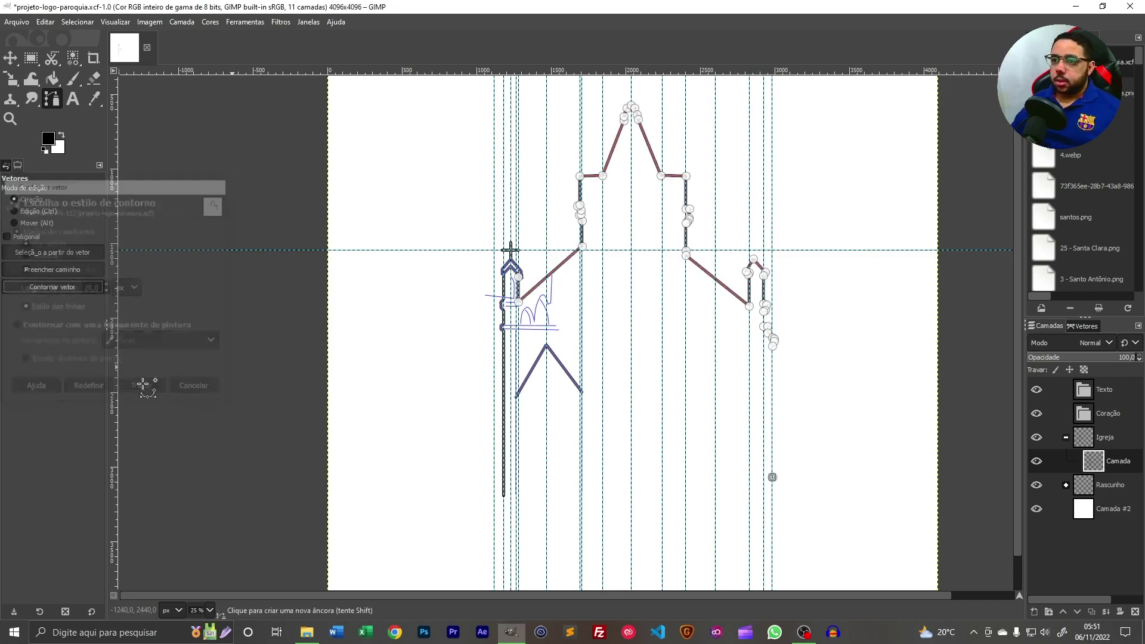
key(t)
key(b)
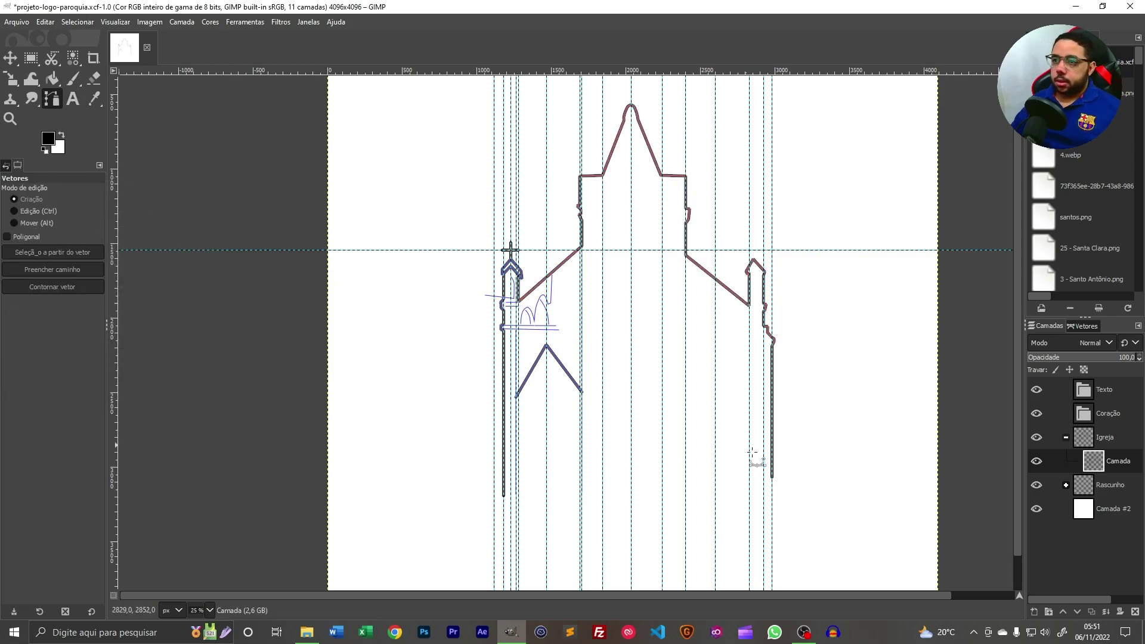
- Collapse the Igreja group and hide the path outlines, including the main church outline's path
click(1066, 438)
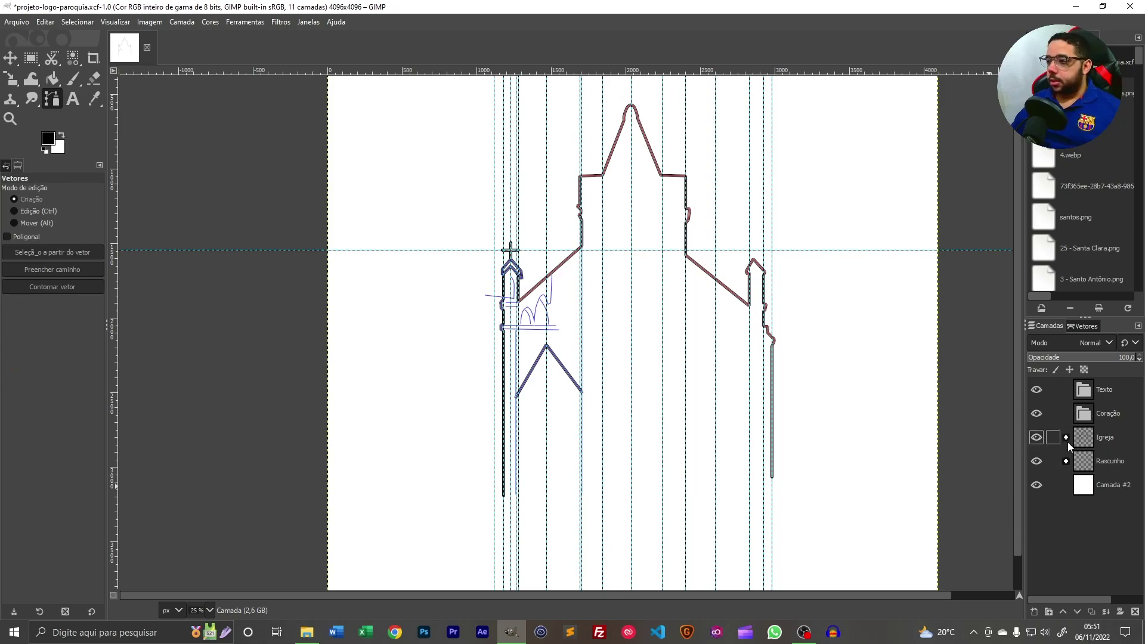
click(1084, 326)
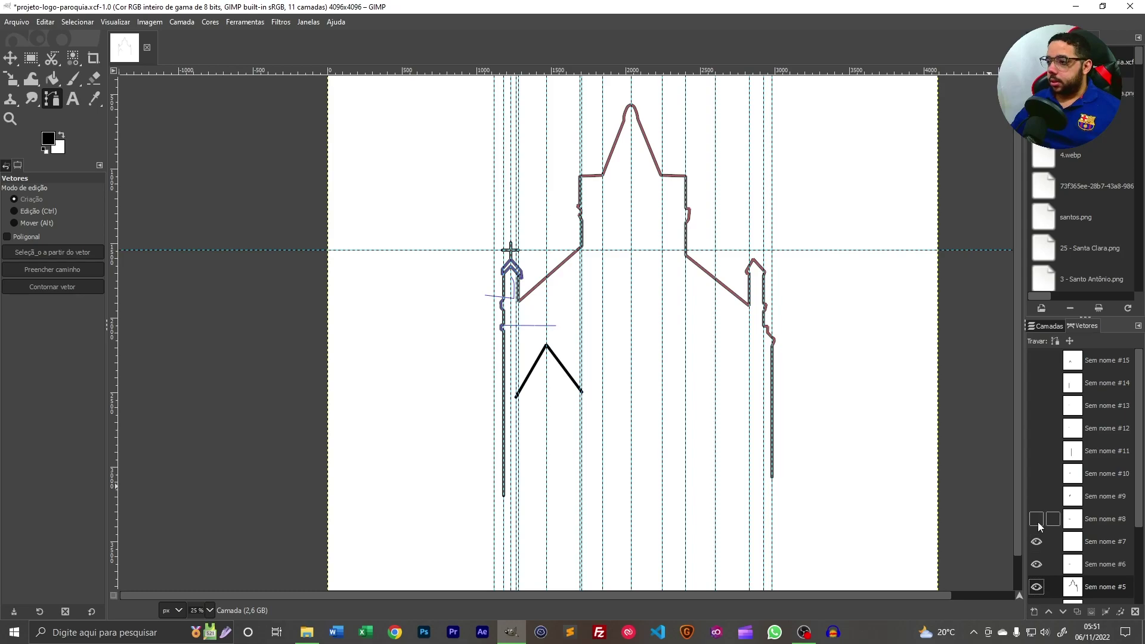
click(1036, 587)
scroll(1050, 558, down, 2)
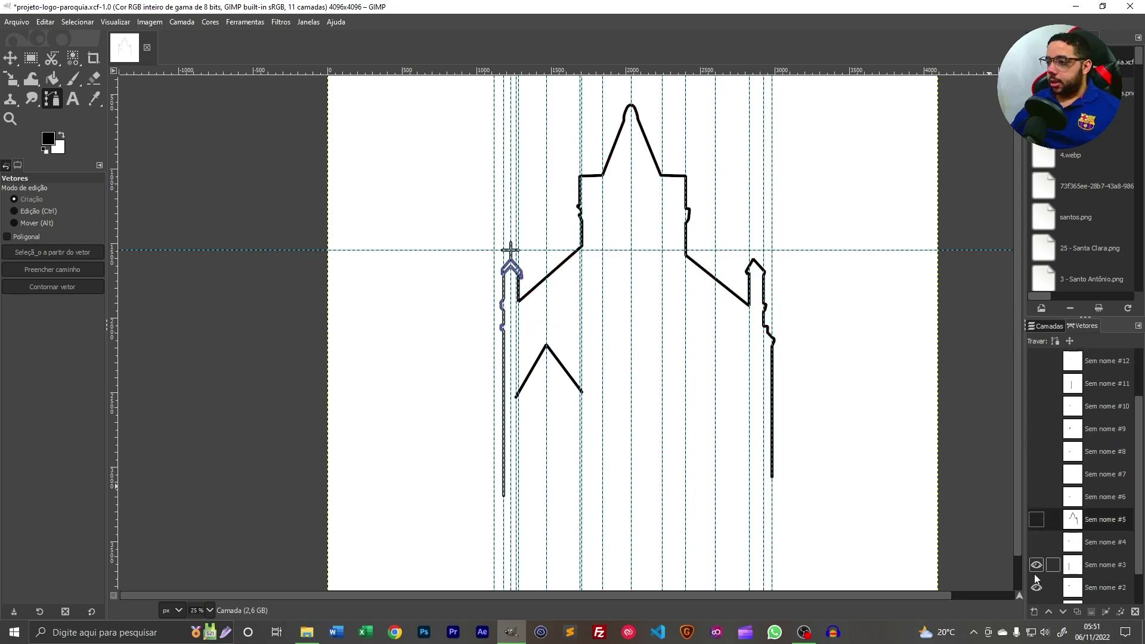
scroll(1103, 559, down, 2)
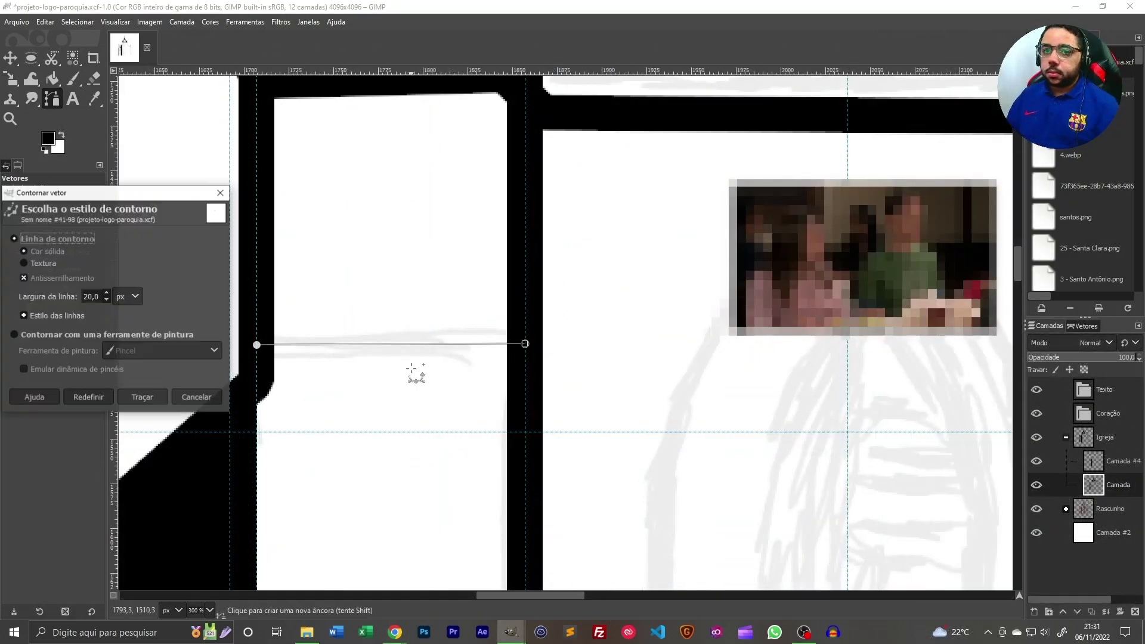
- Trace the central tower's tall window with a curved pointed-arch path whose apex is at about x = 2037, y = 1406 px
scroll(549, 166, down, 5)
scroll(213, 325, up, 3)
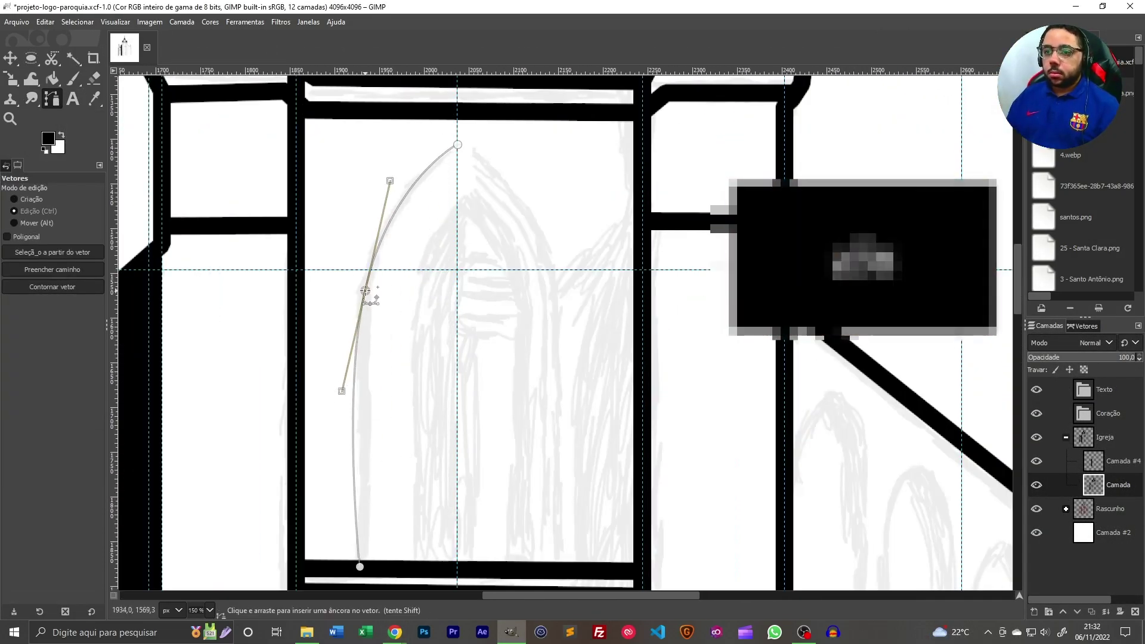
drag(558, 562, 563, 403)
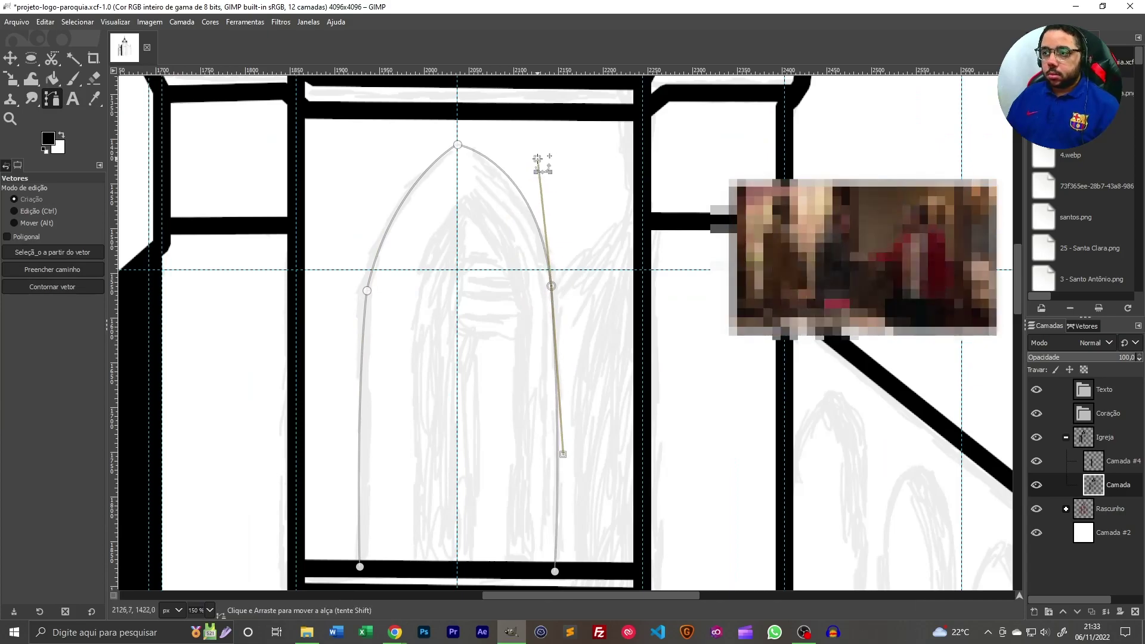
- Join the inner window's peak to the outer arch in black with a 16 px Hardness 100 paintbrush
scroll(527, 367, up, 1)
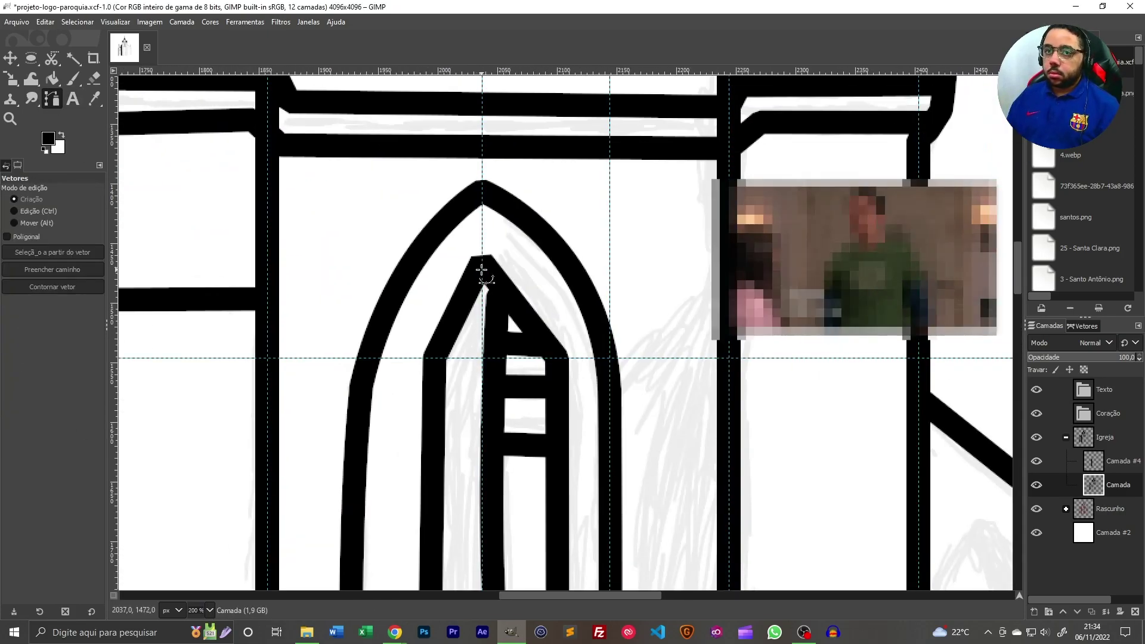
key(p)
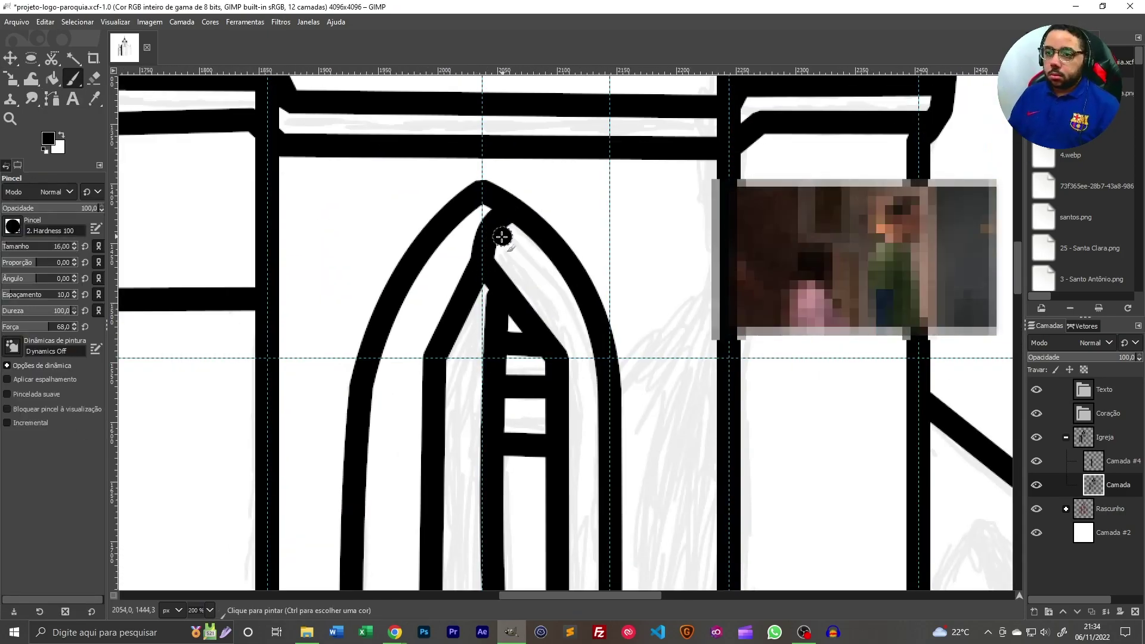
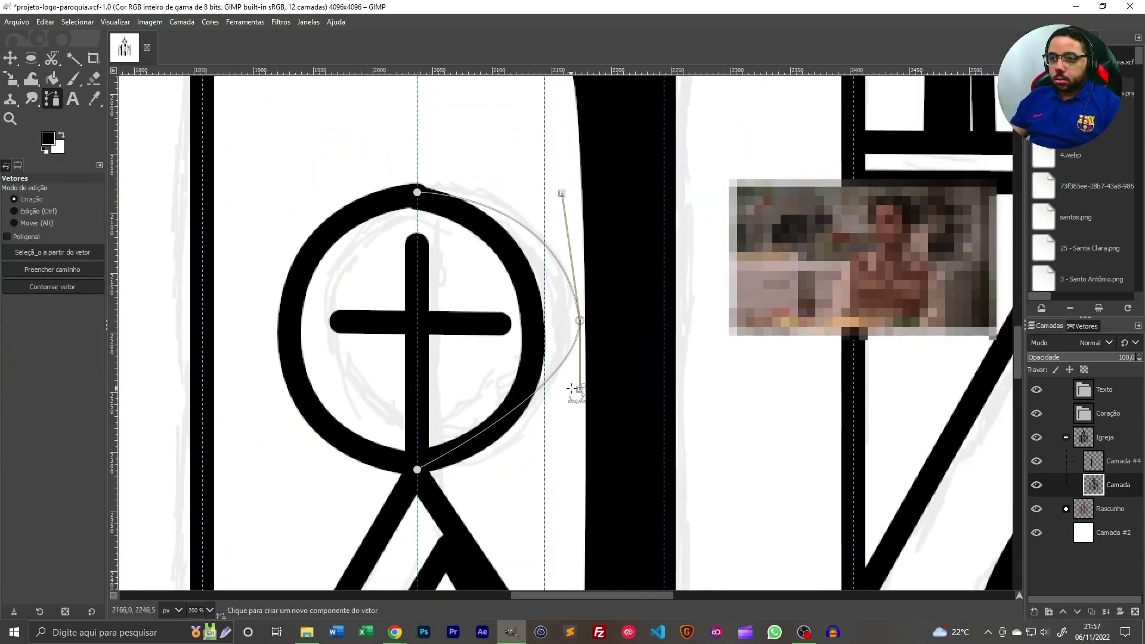
- Adjust the curve handle of the path bulging beyond the round cross window's right edge
drag(557, 192, 550, 167)
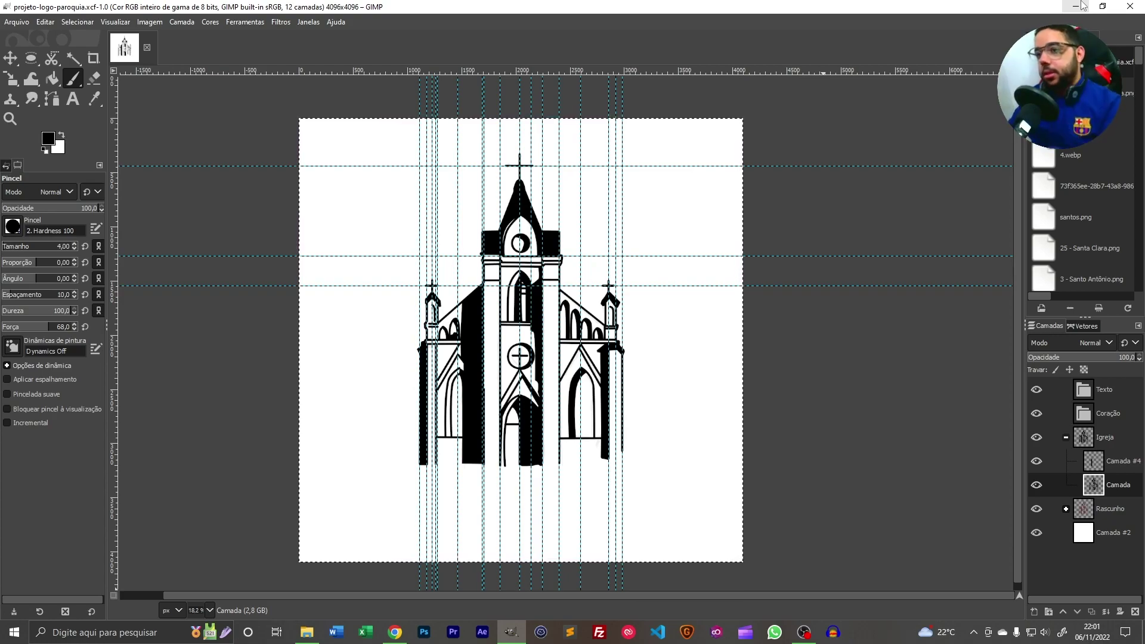
scroll(496, 438, up, 2)
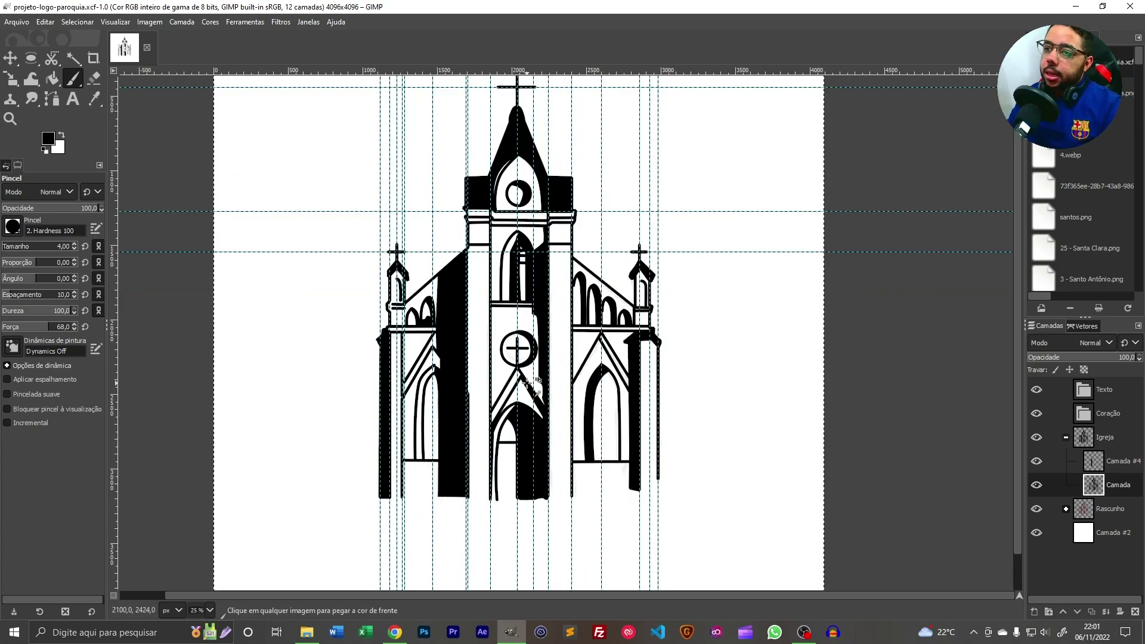
- Examine the side turrets, gallery arches and sloping roof lines of the church drawing up close
scroll(685, 129, up, 1)
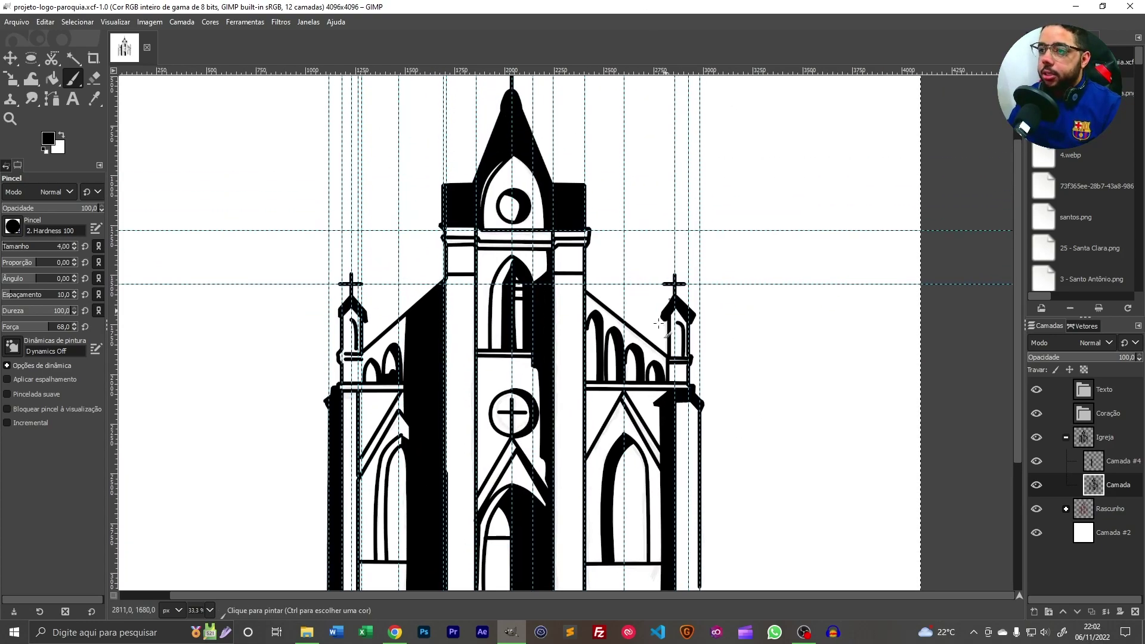
scroll(680, 321, up, 4)
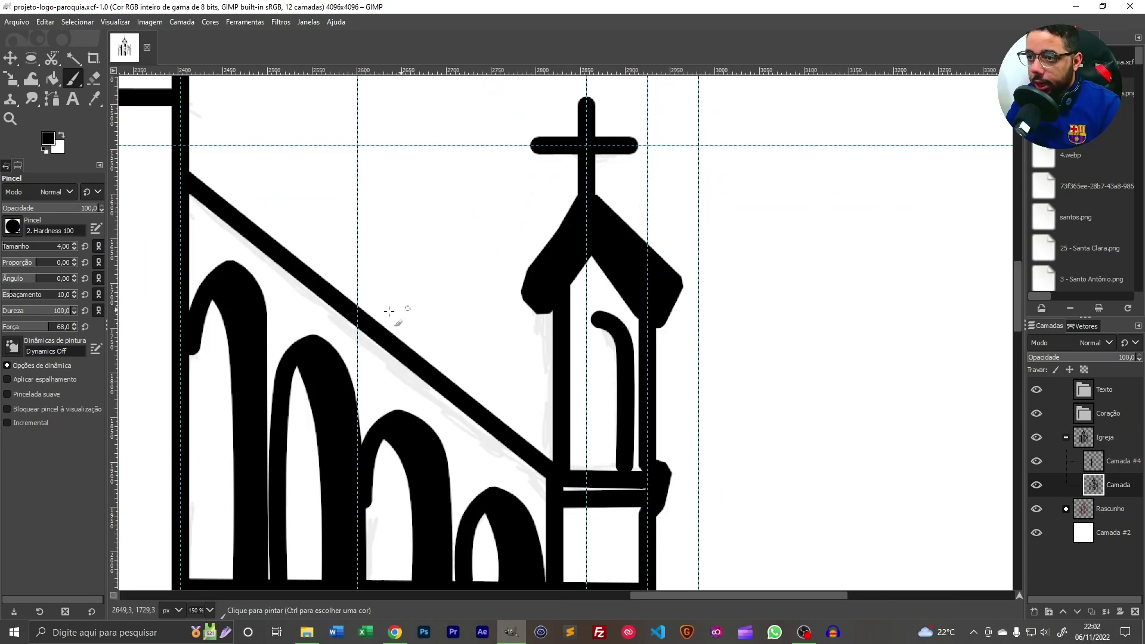
scroll(531, 258, left, 10)
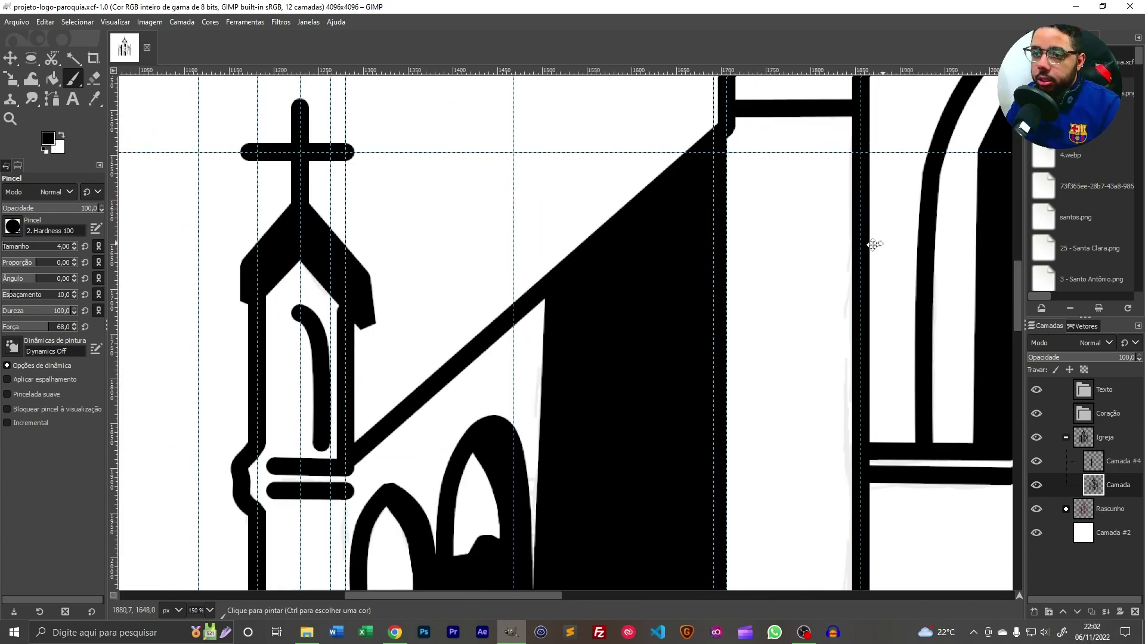
scroll(779, 248, down, 5)
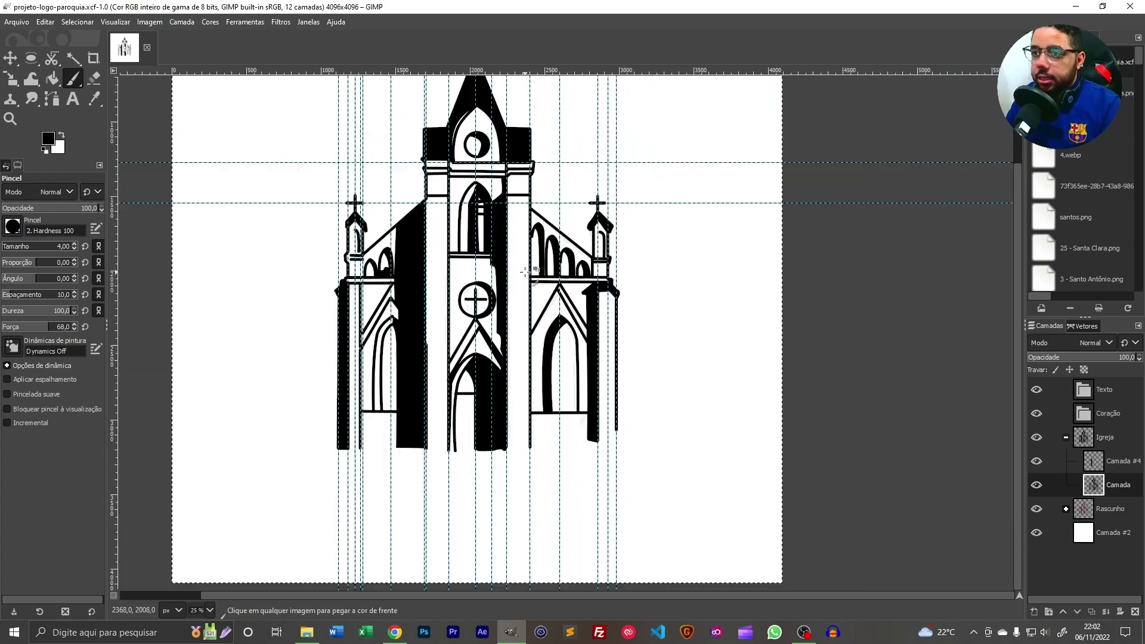
scroll(591, 213, up, 1)
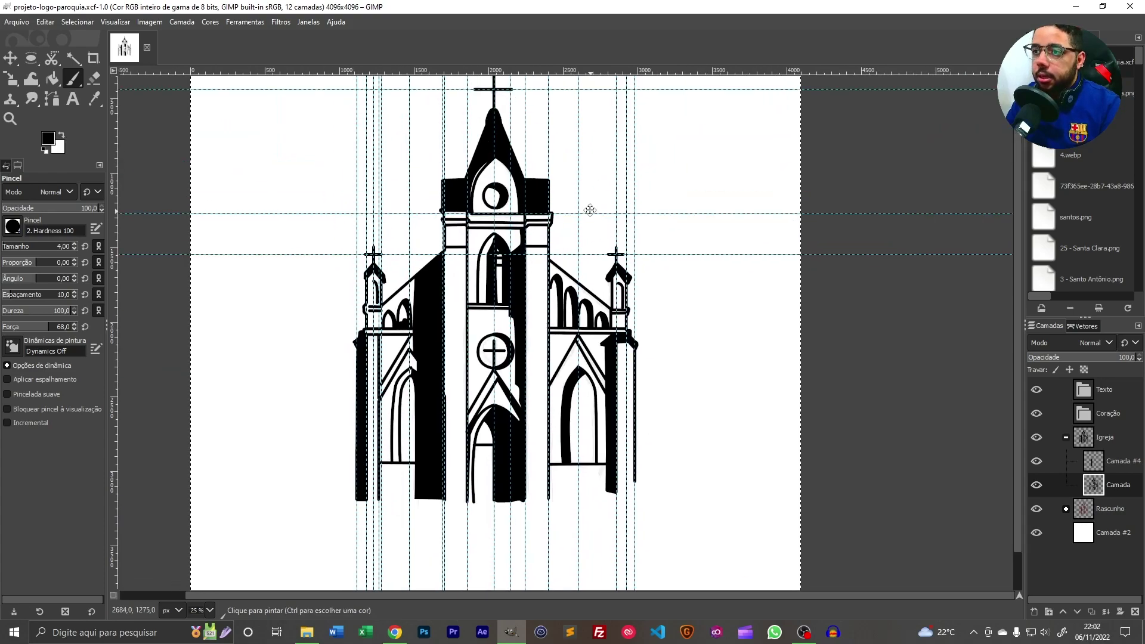
click(1036, 461)
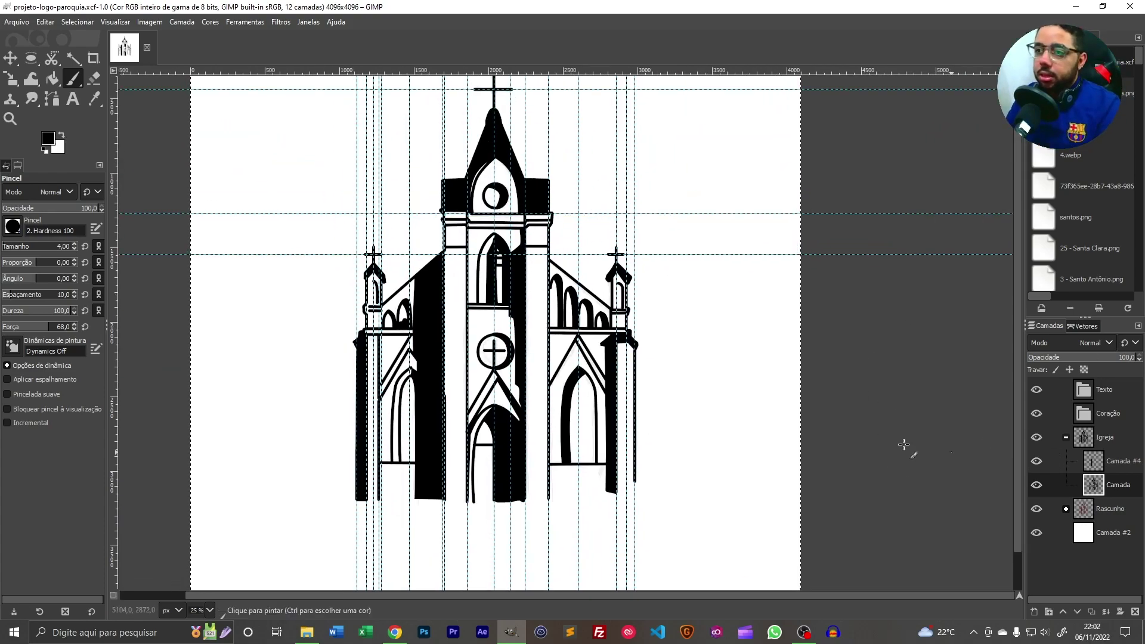
scroll(650, 349, up, 1)
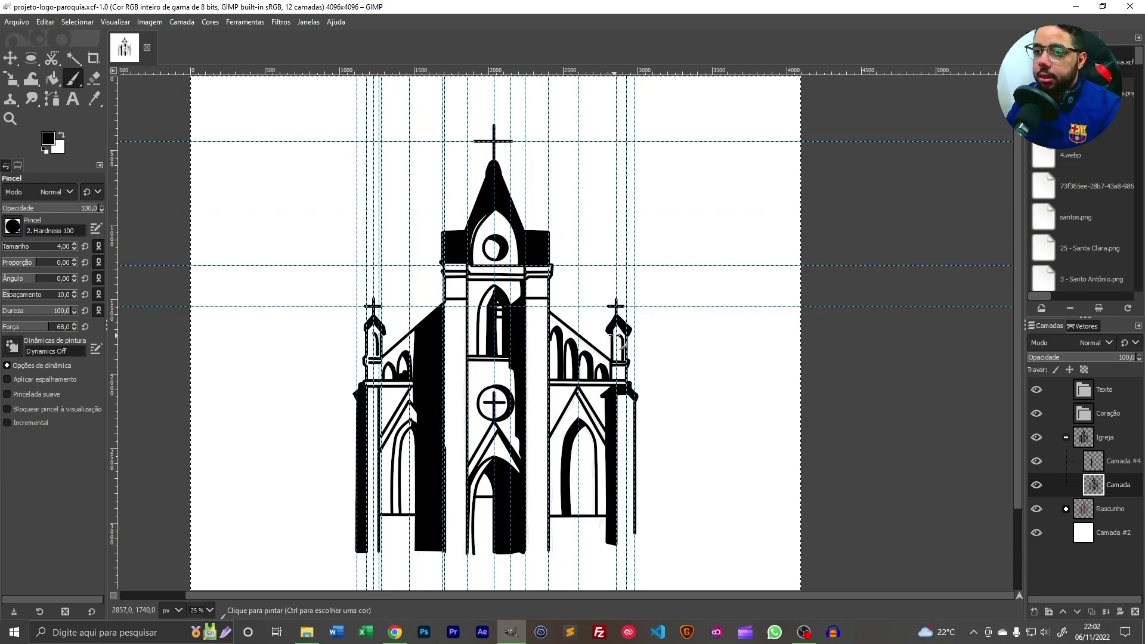
scroll(618, 338, up, 5)
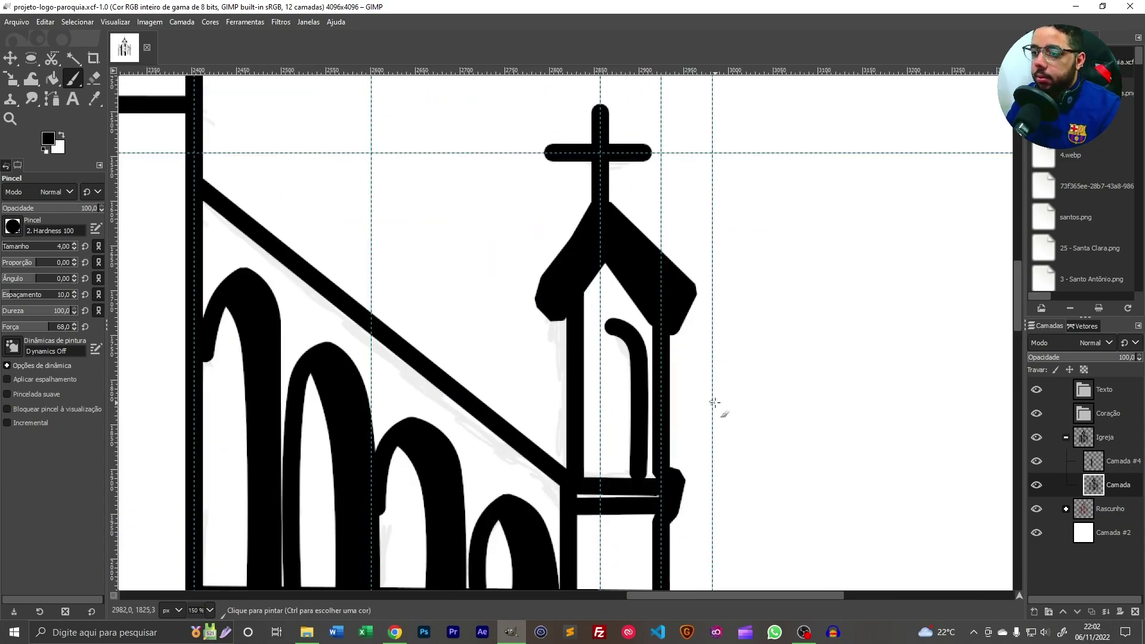
scroll(715, 403, down, 5)
scroll(714, 404, down, 1)
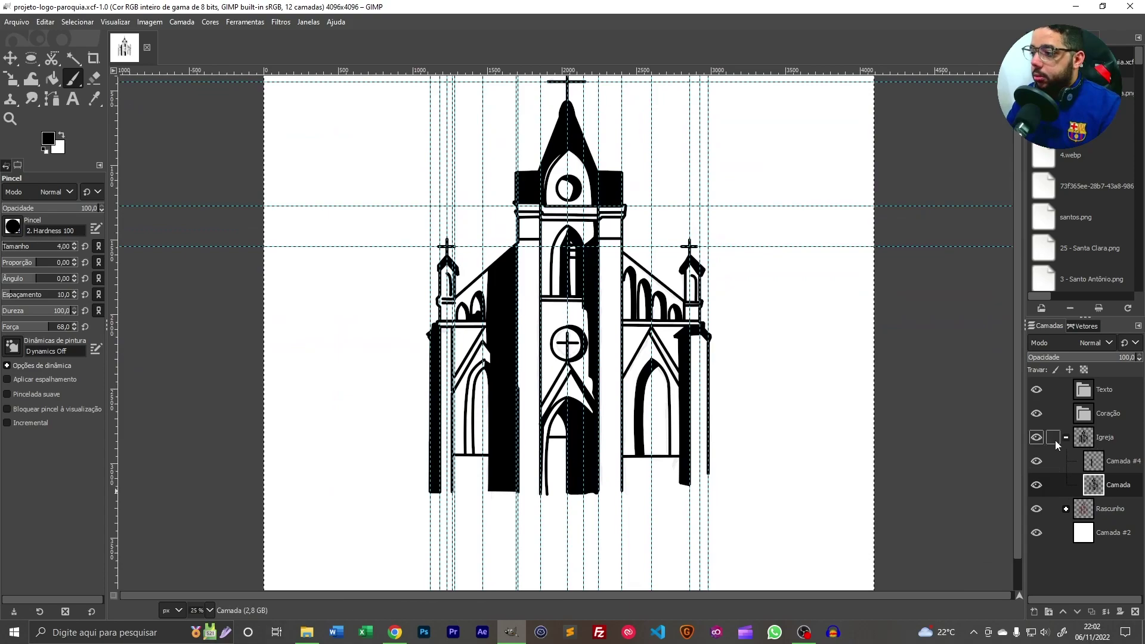
- Compare the drawing with the Igreja group hidden and shown, and inspect the central tower's tall window and spire
click(1036, 437)
click(1037, 437)
click(1036, 437)
click(1036, 437)
scroll(506, 204, up, 2)
scroll(468, 162, down, 1)
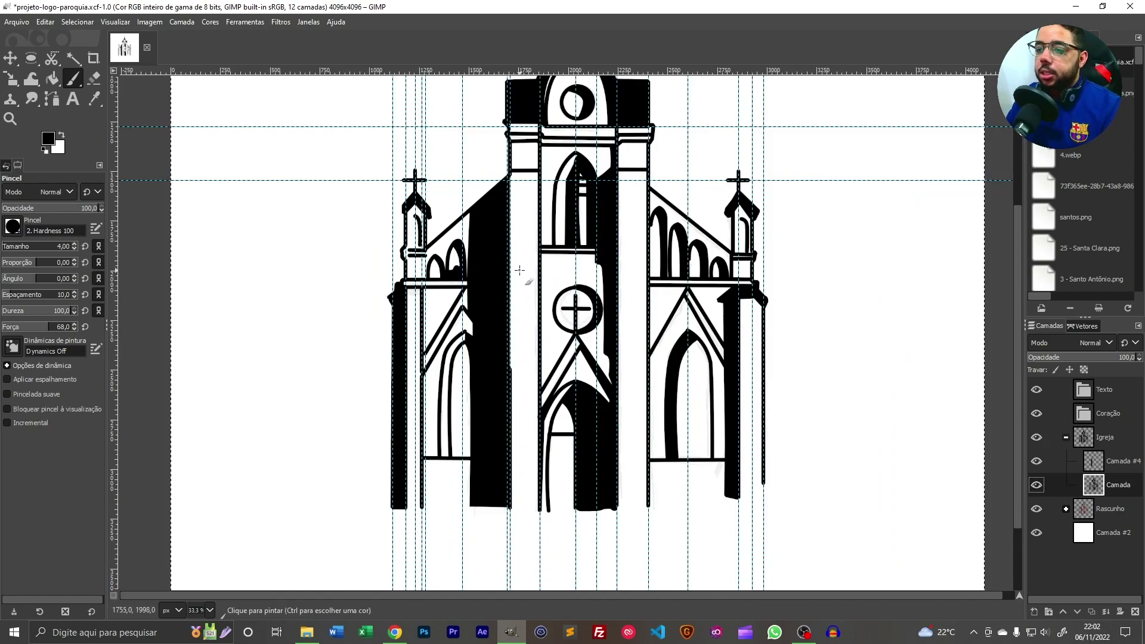
scroll(514, 223, up, 4)
drag(836, 225, 514, 429)
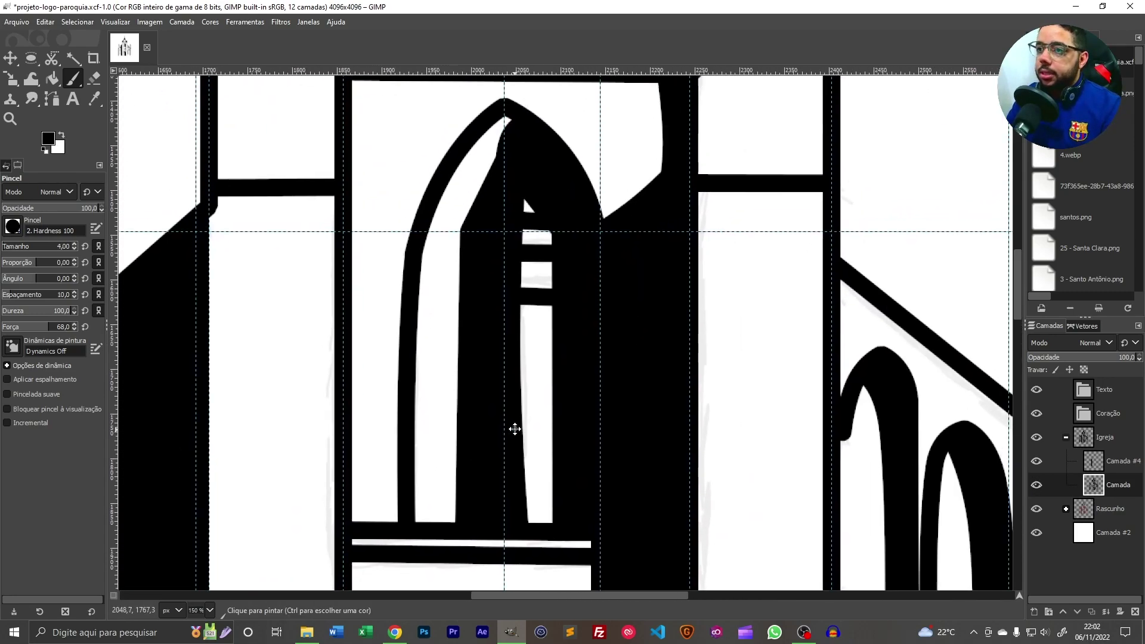
scroll(595, 268, down, 4)
scroll(580, 209, up, 2)
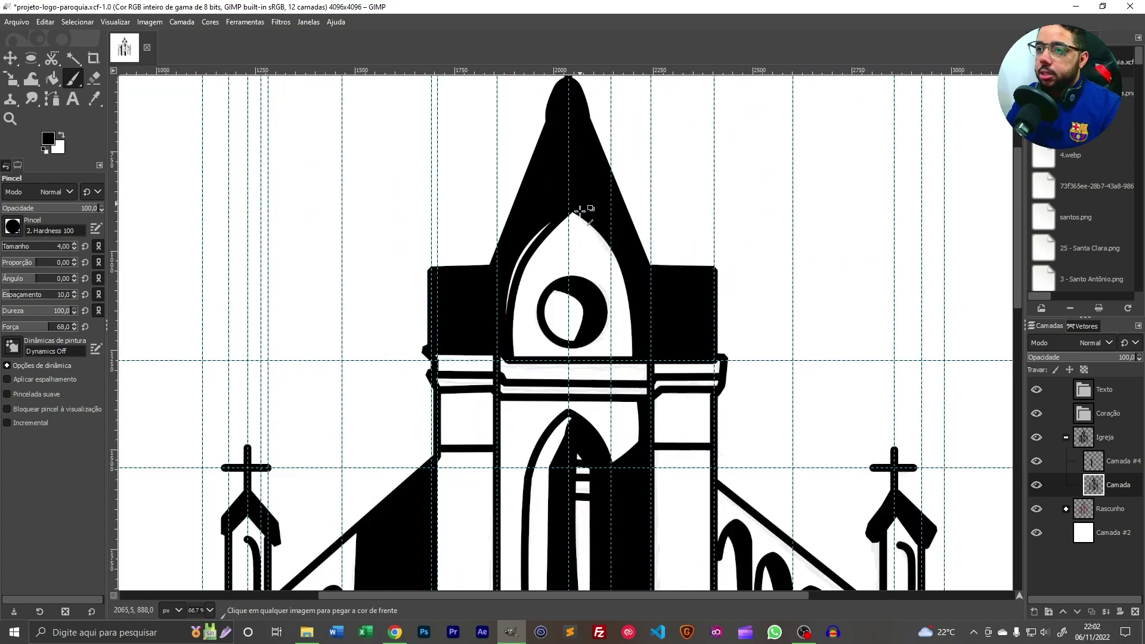
scroll(580, 209, up, 2)
scroll(562, 158, down, 3)
scroll(583, 148, up, 1)
- Smooth the blunt inner stroke ends of the gallery arches right of the tower in black with a 4 px Hardness 100 paintbrush
drag(593, 278, 550, 28)
drag(887, 397, 632, 77)
scroll(513, 169, up, 4)
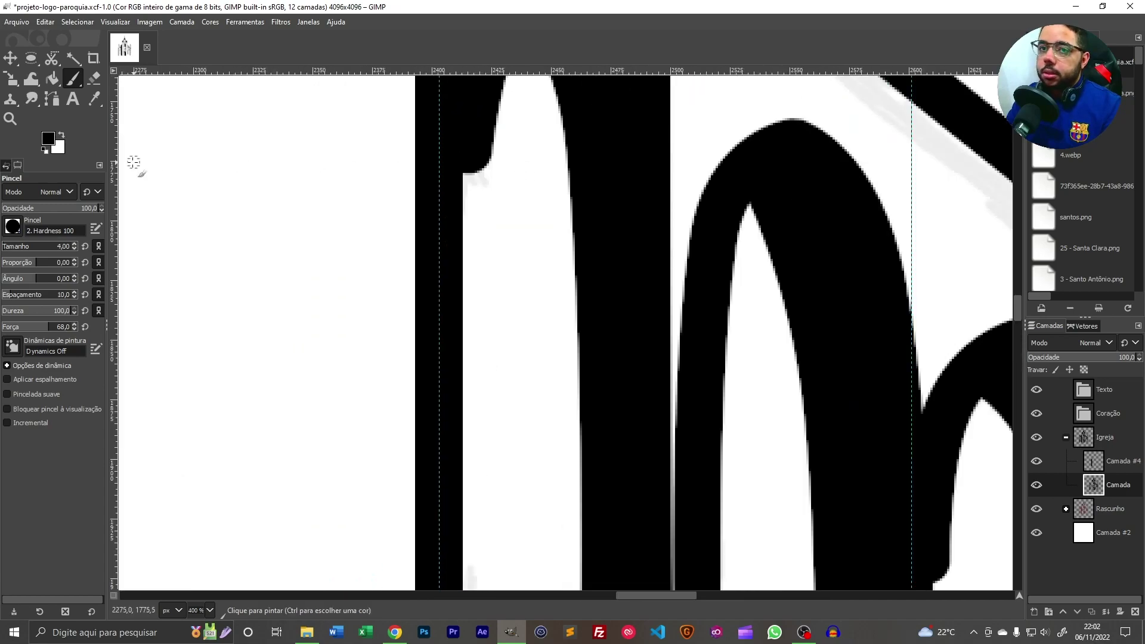
mouse_move(473, 165)
mouse_down()
mouse_move(467, 178)
mouse_move(482, 156)
mouse_move(453, 197)
mouse_up()
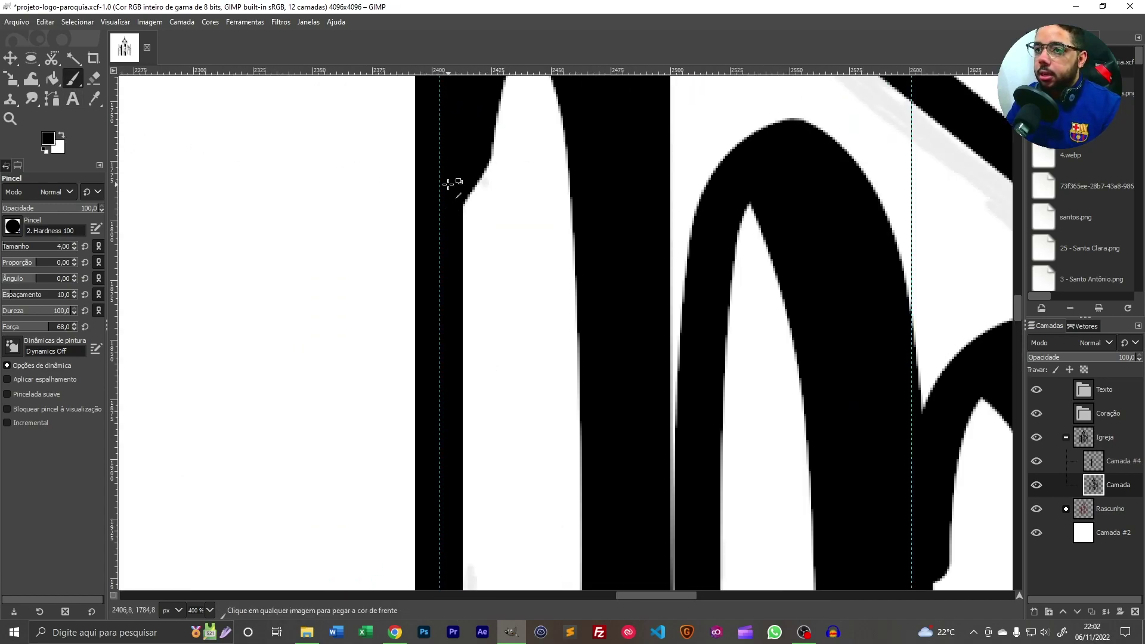
scroll(459, 203, down, 4)
scroll(573, 286, up, 6)
mouse_move(565, 254)
mouse_down()
mouse_move(552, 297)
mouse_move(535, 307)
mouse_move(562, 235)
mouse_up()
scroll(549, 283, down, 6)
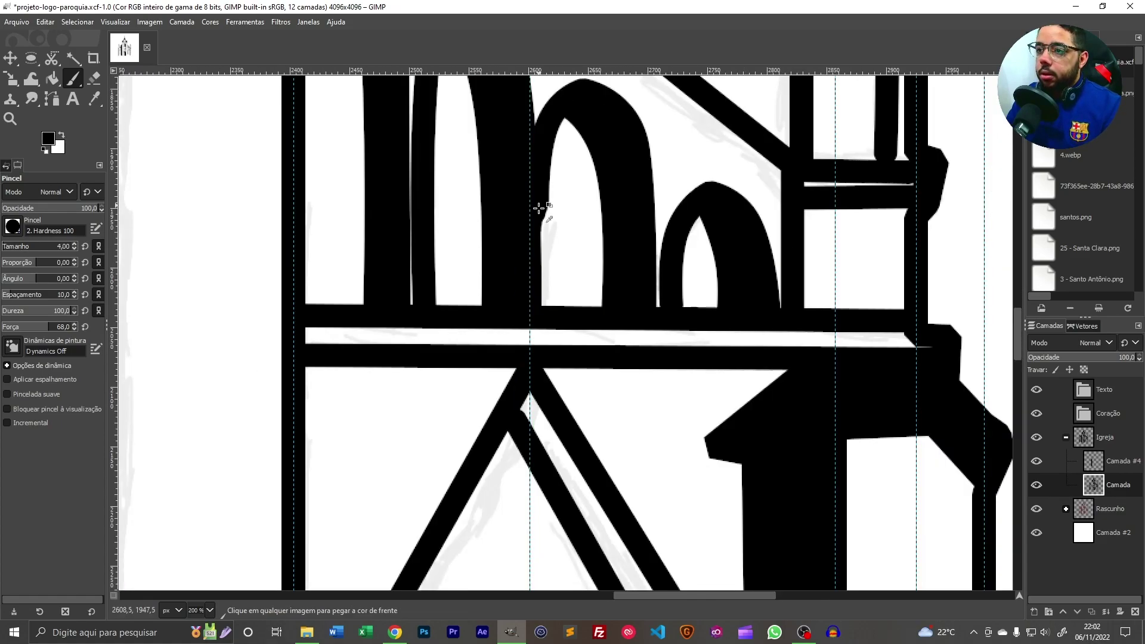
- Smooth the inner bend of the curved line in the right turret's window with the 4 px black paintbrush
scroll(528, 215, up, 4)
mouse_move(473, 187)
mouse_down()
mouse_move(523, 260)
mouse_move(524, 237)
mouse_move(501, 212)
mouse_up()
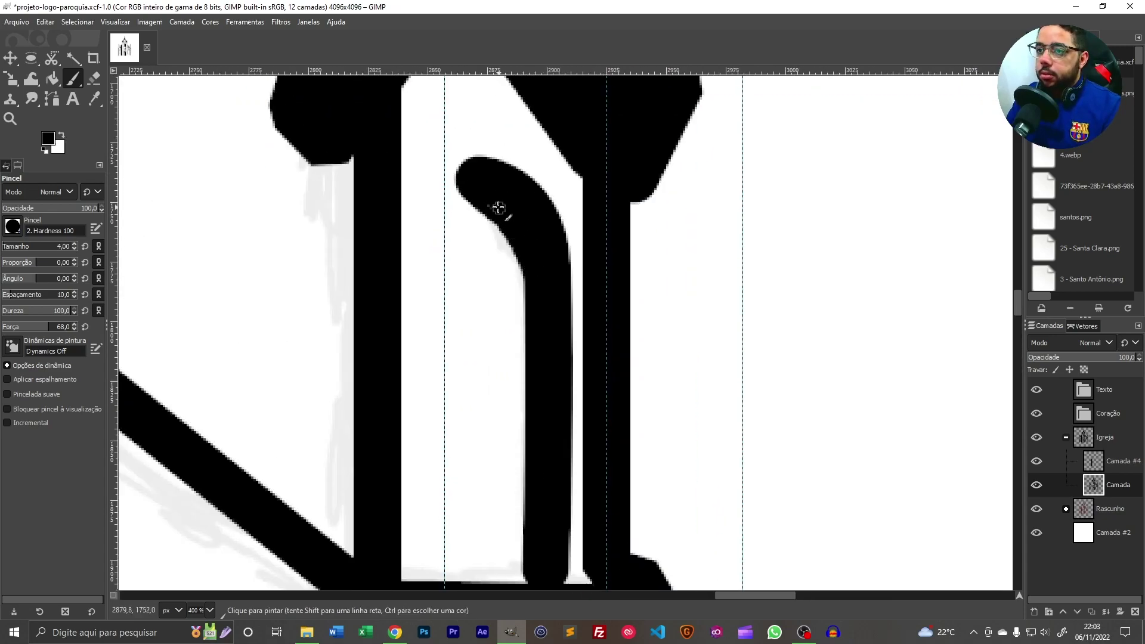
scroll(535, 262, down, 4)
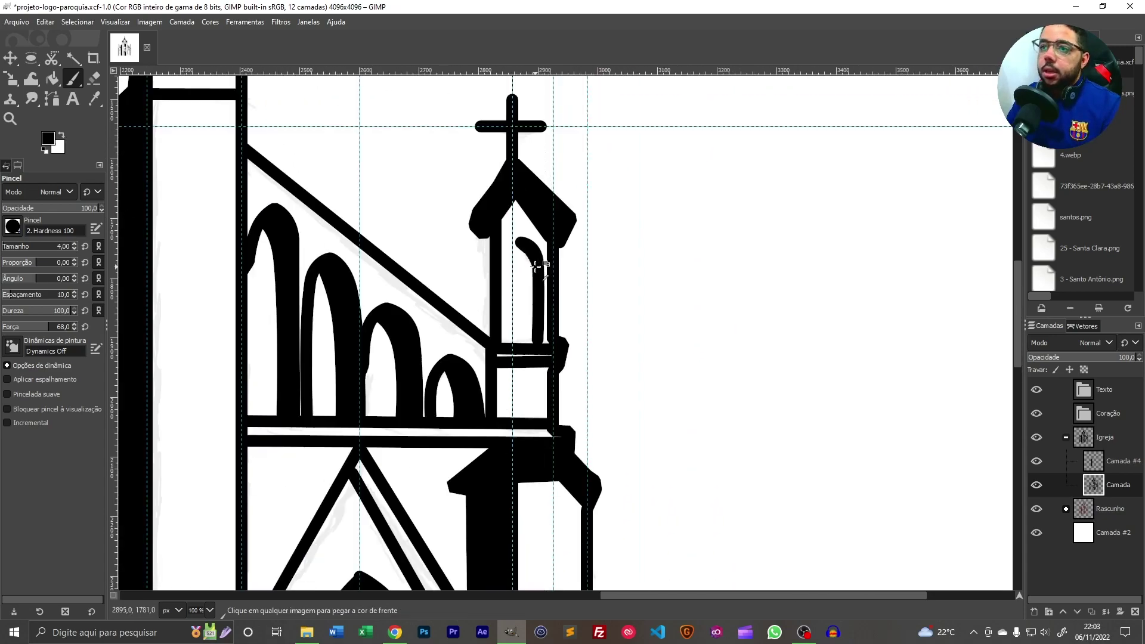
- Round off both eave ends of the right turret's roof in black with a 9 px Hardness 100 paintbrush
scroll(486, 222, up, 3)
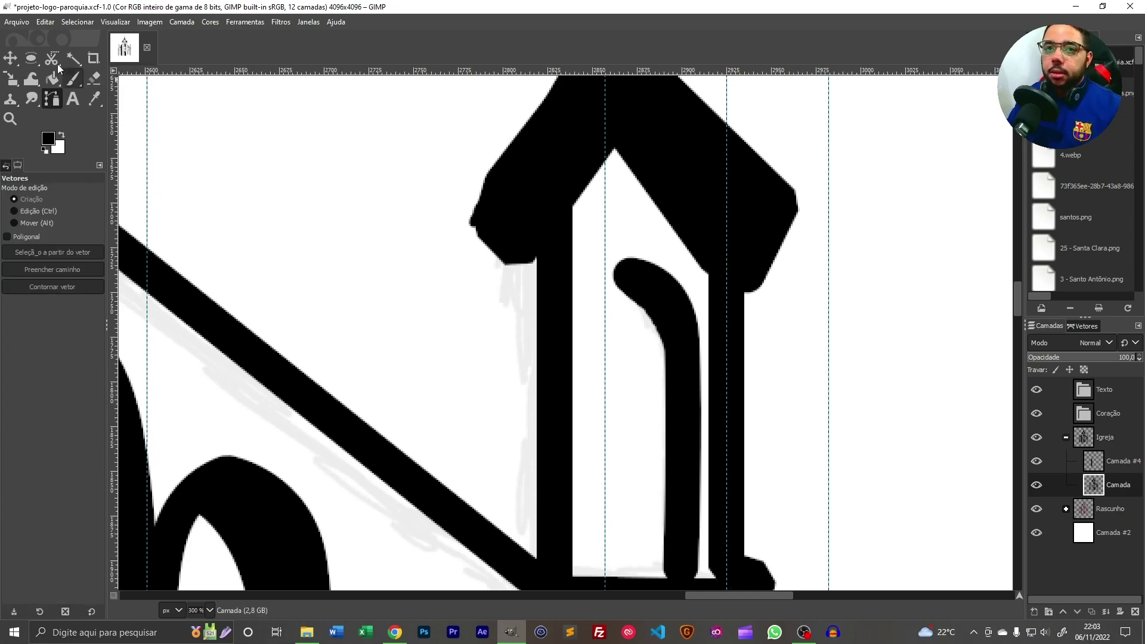
click(76, 245)
mouse_move(478, 217)
mouse_down()
mouse_move(489, 186)
mouse_move(493, 260)
mouse_move(485, 242)
mouse_move(530, 237)
mouse_move(532, 250)
mouse_move(485, 243)
mouse_move(484, 215)
mouse_move(502, 234)
mouse_move(547, 212)
mouse_up()
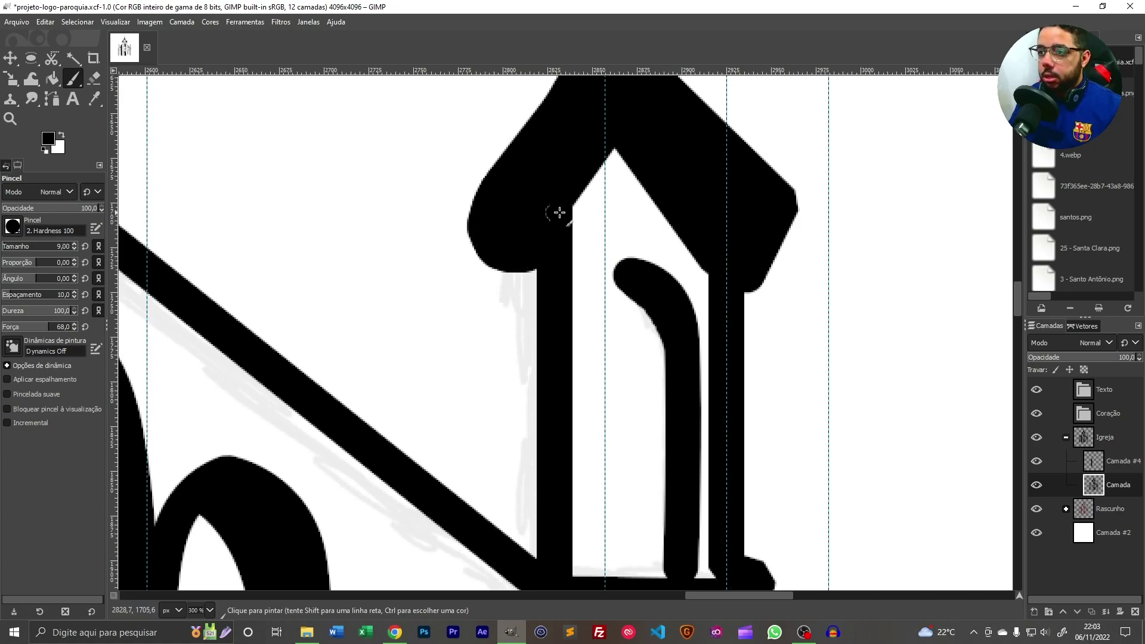
drag(790, 204, 787, 269)
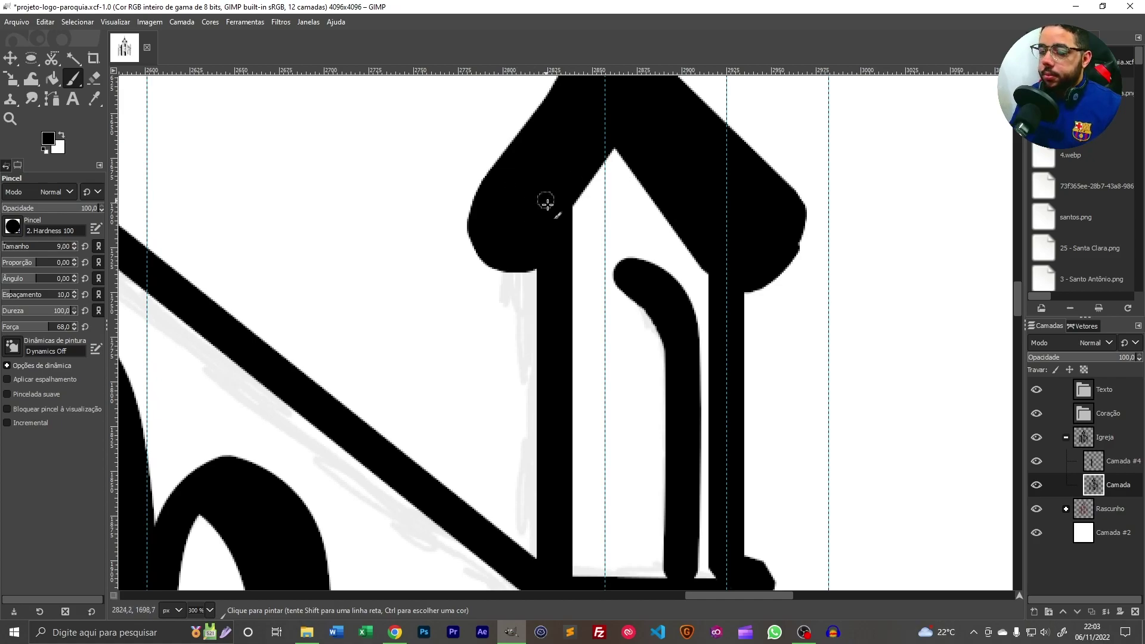
scroll(544, 286, up, 3)
scroll(512, 242, right, 1)
mouse_move(470, 287)
mouse_down()
mouse_move(455, 347)
mouse_move(460, 319)
mouse_move(493, 342)
mouse_move(447, 332)
mouse_move(500, 332)
mouse_move(470, 365)
mouse_move(490, 343)
mouse_move(520, 338)
mouse_move(465, 319)
mouse_move(446, 341)
mouse_move(465, 286)
mouse_move(521, 286)
mouse_up()
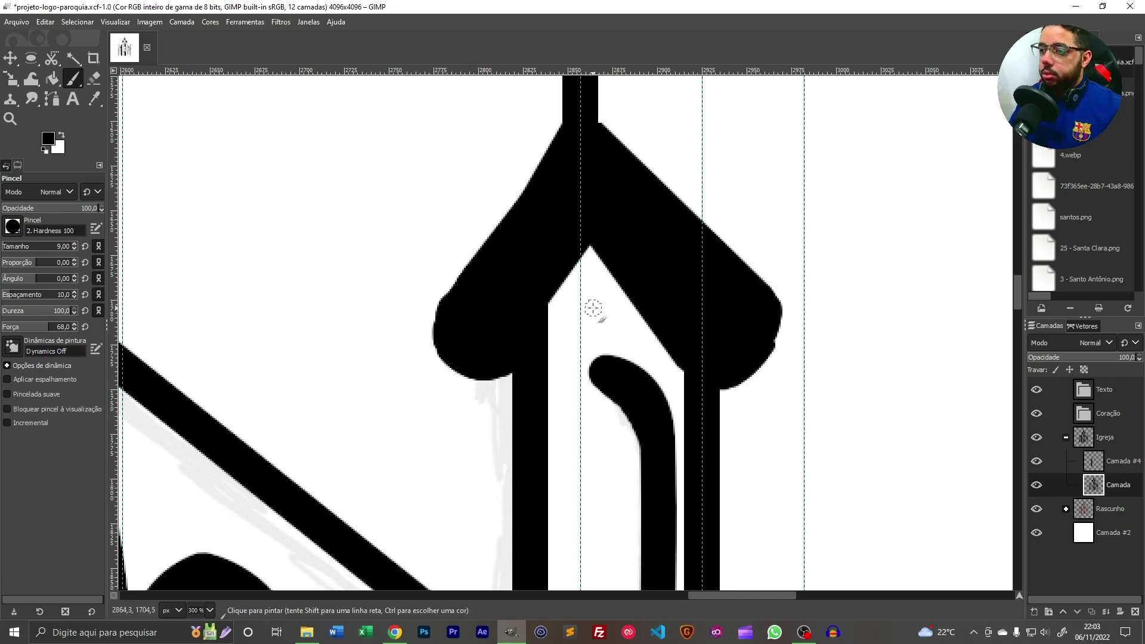
drag(762, 328, 780, 302)
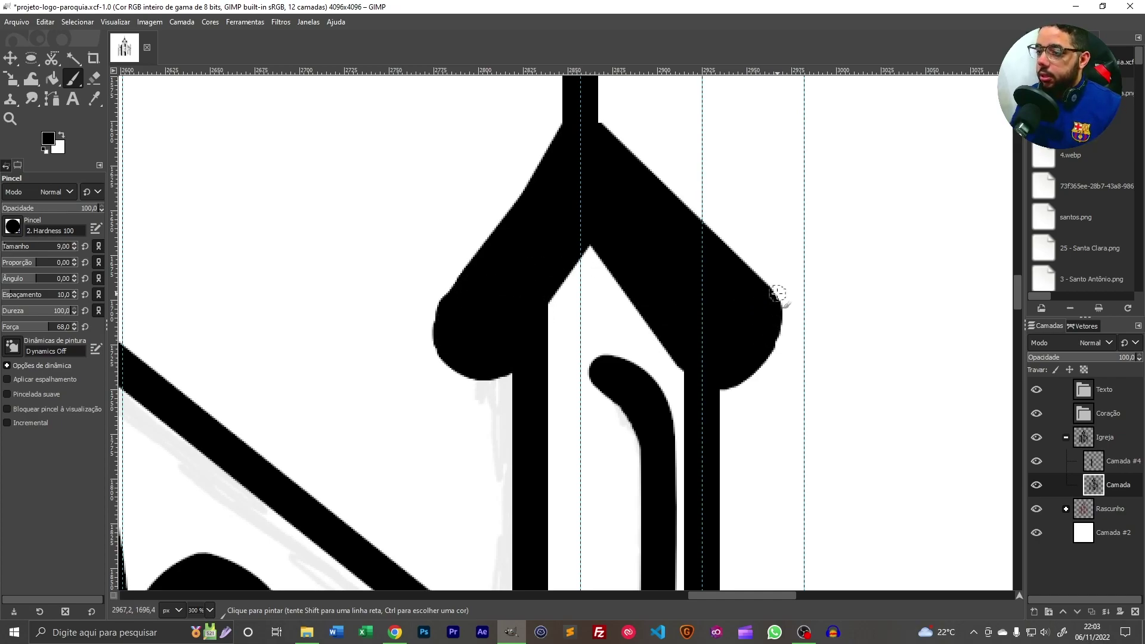
- Round the eave ends of the left turret's roof in black with a 4 px paintbrush and undo the last stroke
key(bracketleft)
key(bracketleft)
key(bracketleft)
key(bracketleft)
key(bracketleft)
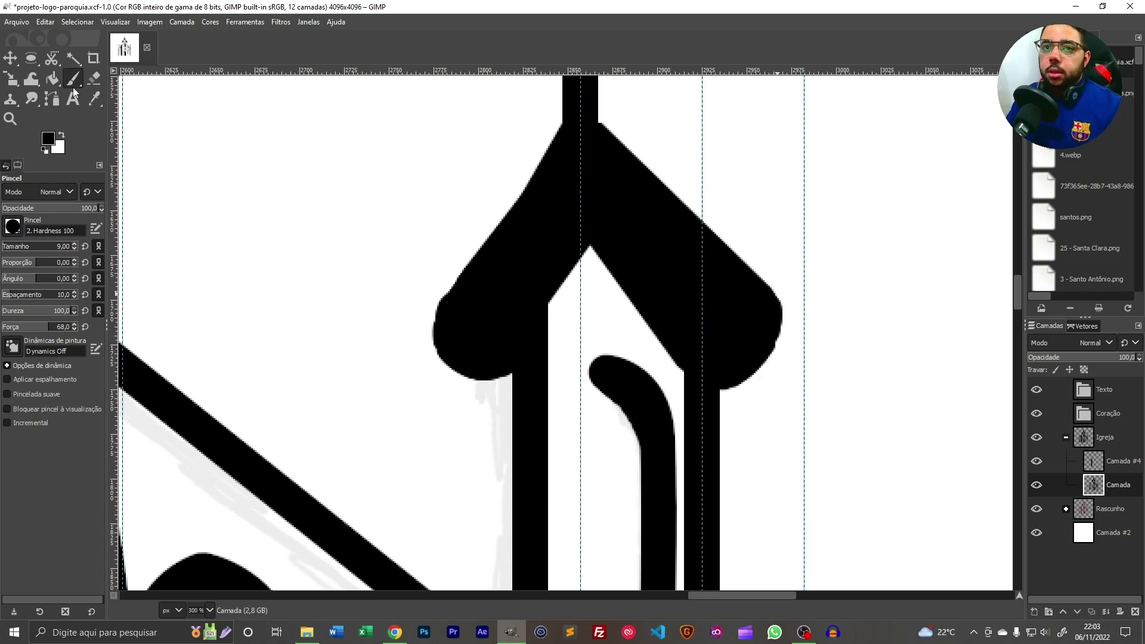
scroll(441, 313, down, 6)
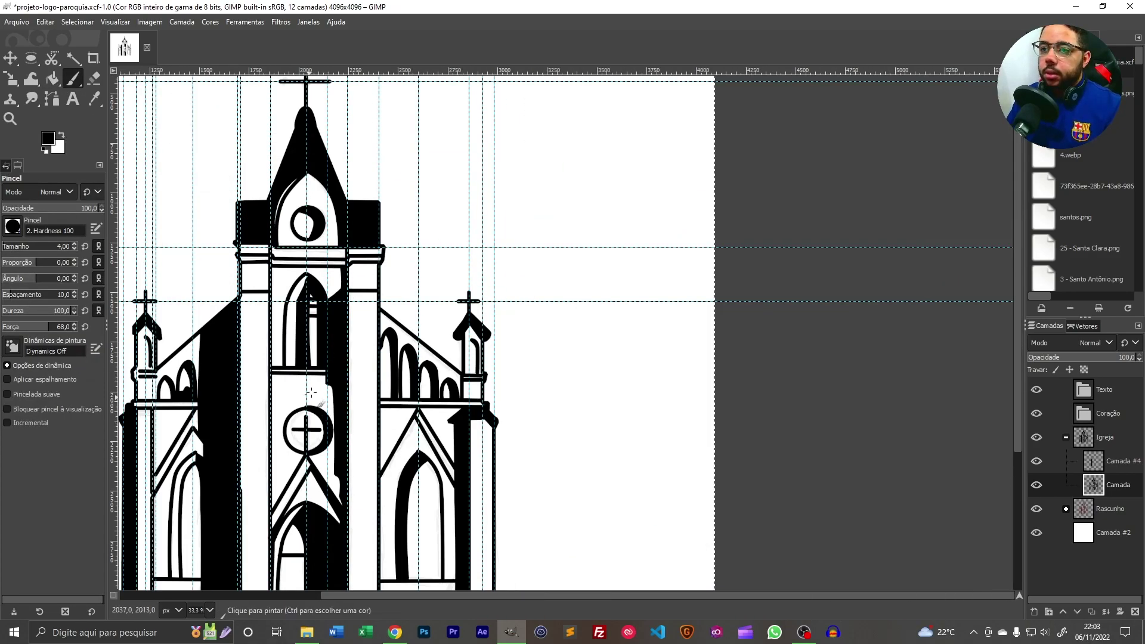
drag(319, 418, 629, 325)
scroll(454, 263, up, 6)
drag(552, 289, 519, 267)
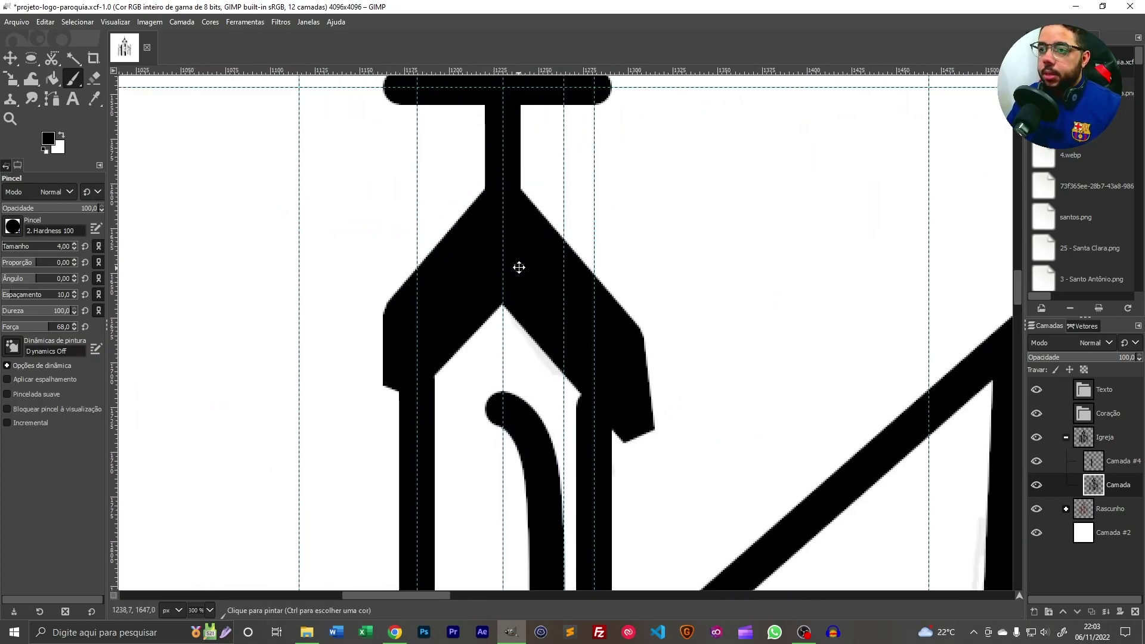
mouse_move(379, 315)
mouse_down()
mouse_move(407, 337)
mouse_move(374, 342)
mouse_move(384, 319)
mouse_move(403, 343)
mouse_move(377, 360)
mouse_up()
mouse_move(632, 337)
mouse_down()
mouse_move(650, 392)
mouse_move(634, 340)
mouse_move(647, 367)
mouse_move(646, 350)
mouse_move(635, 336)
mouse_move(648, 414)
mouse_move(653, 391)
mouse_move(657, 406)
mouse_move(651, 423)
mouse_move(634, 340)
mouse_move(656, 390)
mouse_move(647, 360)
mouse_move(654, 400)
mouse_move(632, 335)
mouse_move(655, 365)
mouse_move(632, 332)
mouse_move(657, 374)
mouse_move(651, 360)
mouse_move(657, 396)
mouse_move(645, 350)
mouse_move(649, 426)
mouse_move(660, 376)
mouse_up()
mouse_move(660, 417)
mouse_down()
mouse_move(652, 396)
mouse_move(652, 427)
mouse_move(653, 358)
mouse_move(664, 393)
mouse_move(650, 428)
mouse_move(656, 375)
mouse_move(648, 422)
mouse_move(664, 401)
mouse_up()
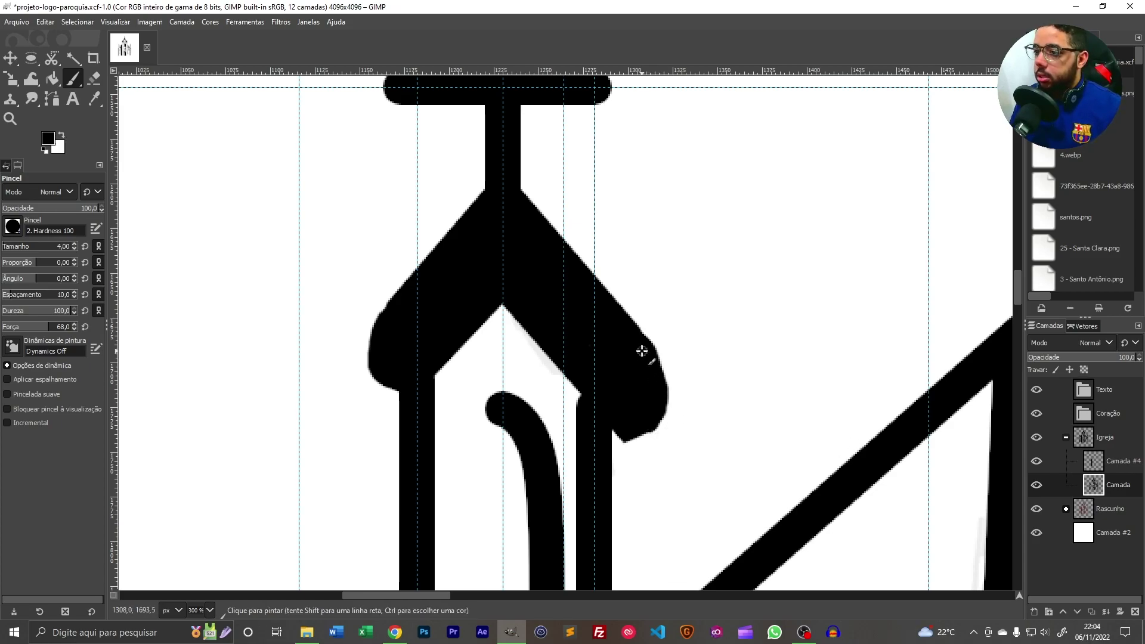
key(ctrl+z)
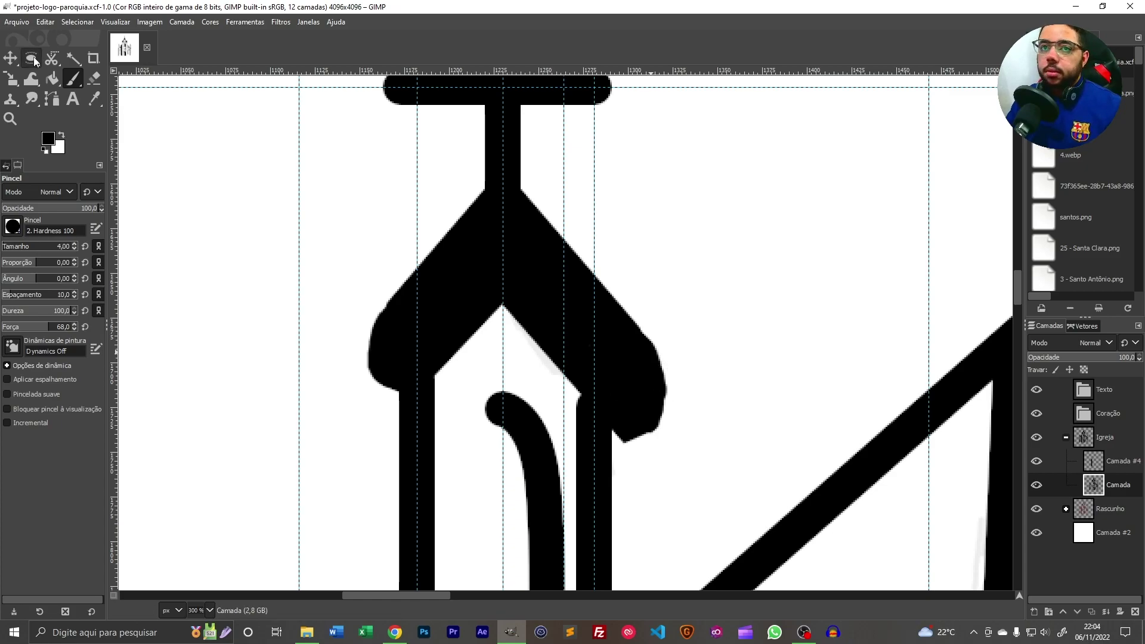
- Review the whole church drawing from the spire cross down to the bases of the walls
scroll(881, 330, down, 6)
scroll(881, 330, down, 1)
drag(984, 387, 479, 497)
scroll(487, 429, down, 1)
drag(501, 394, 528, 377)
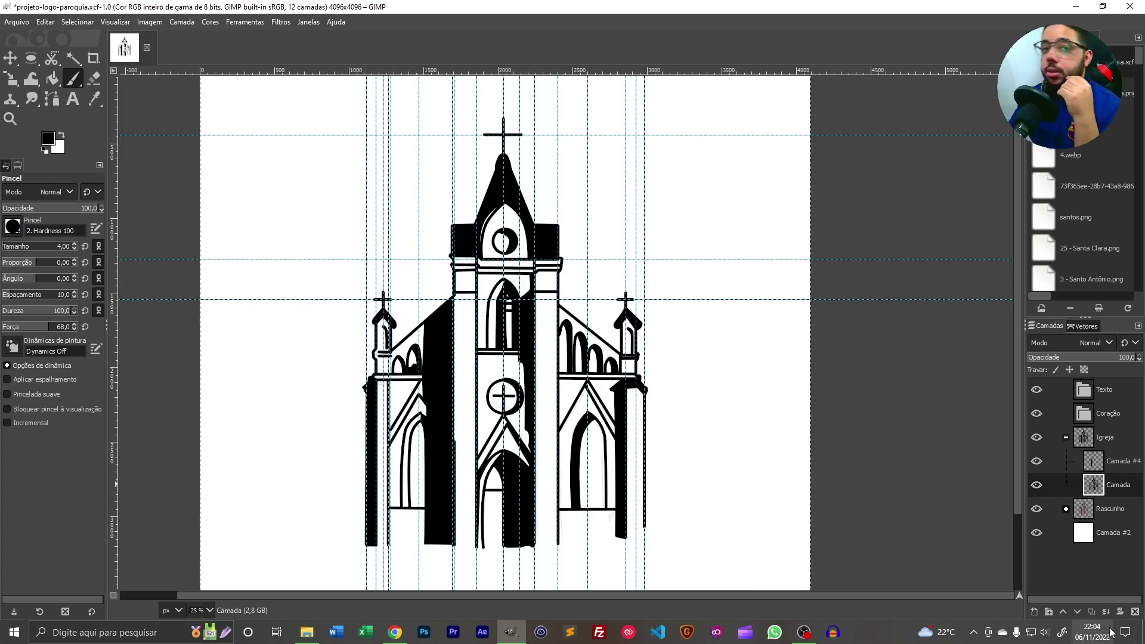
click(1092, 633)
click(675, 256)
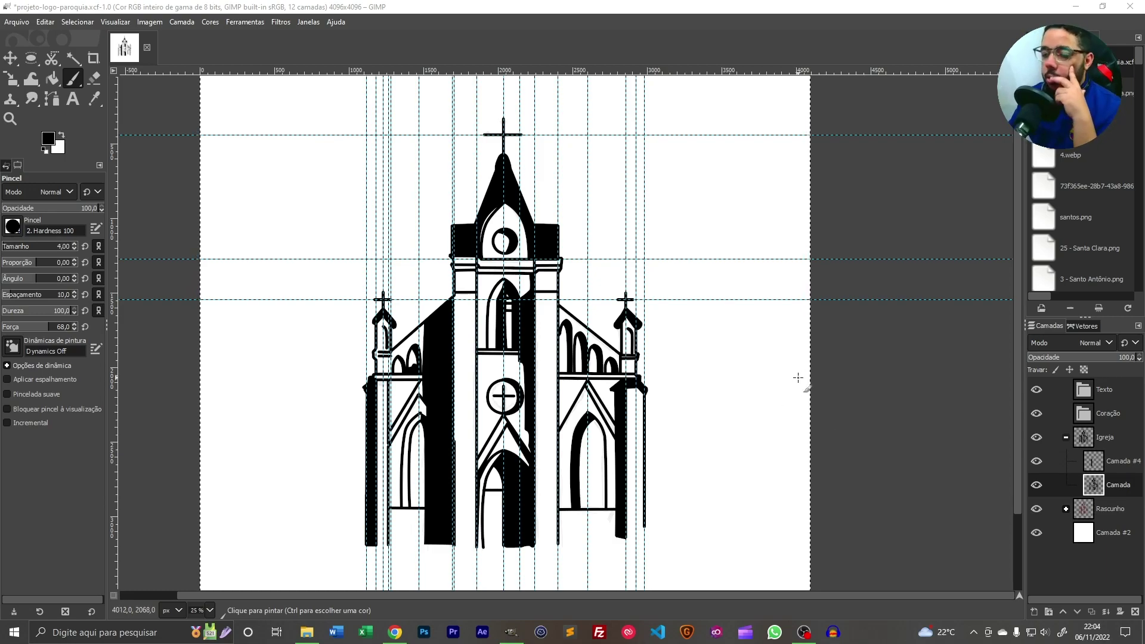
mouse_move(754, 396)
mouse_down()
mouse_move(790, 396)
mouse_move(682, 355)
mouse_move(708, 437)
mouse_move(690, 388)
mouse_move(753, 408)
mouse_up()
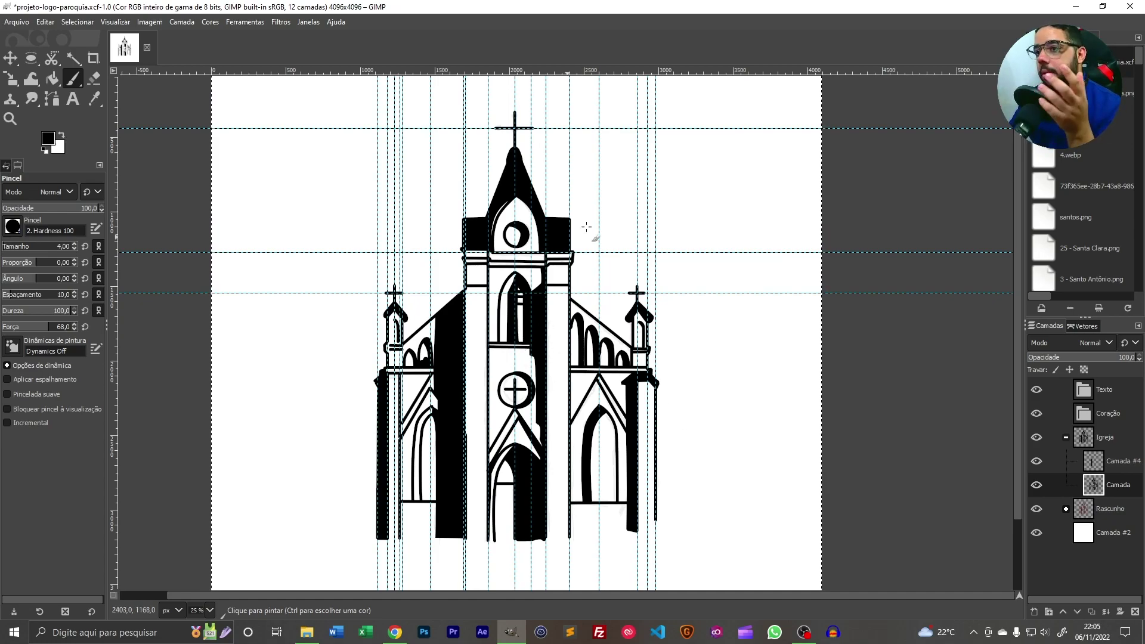
- Collapse the Igreja group and make the Coração group active
click(1067, 437)
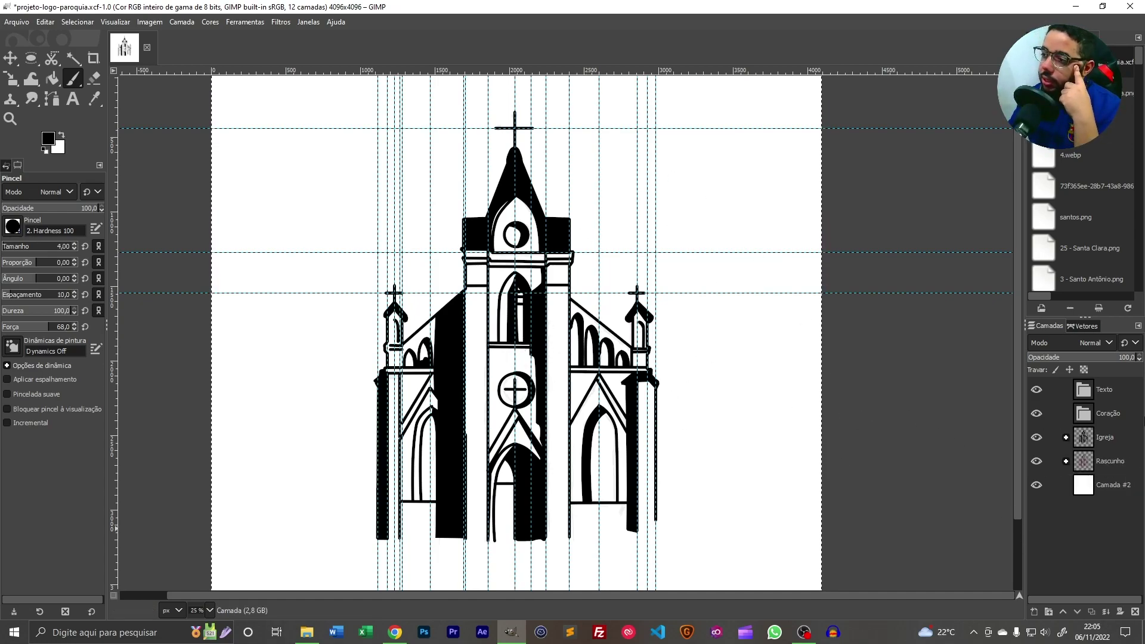
click(1065, 414)
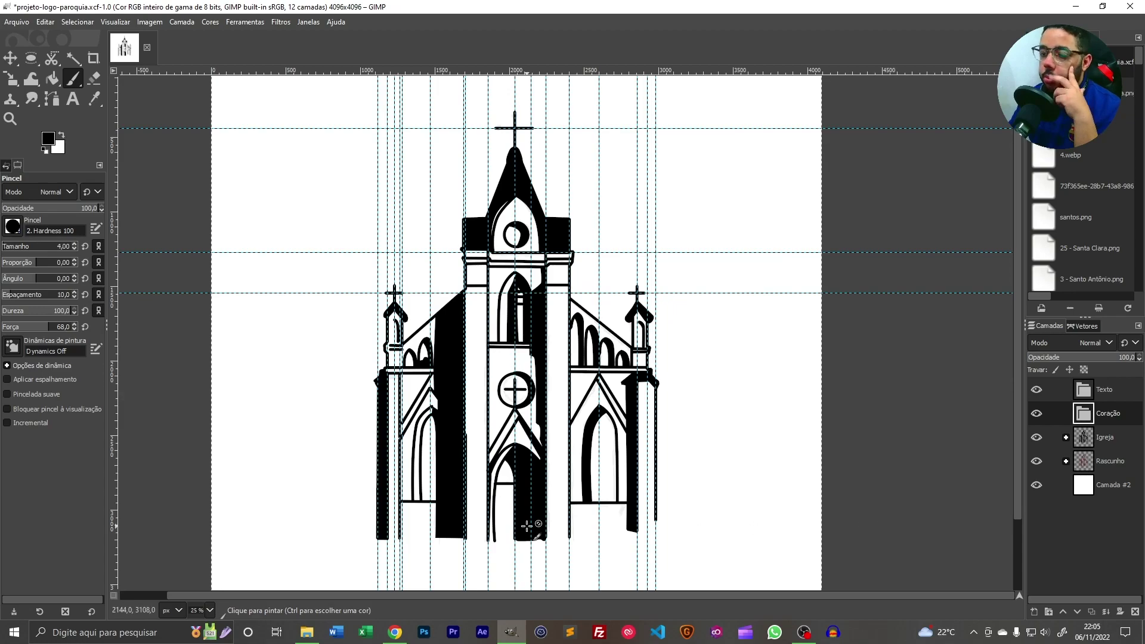